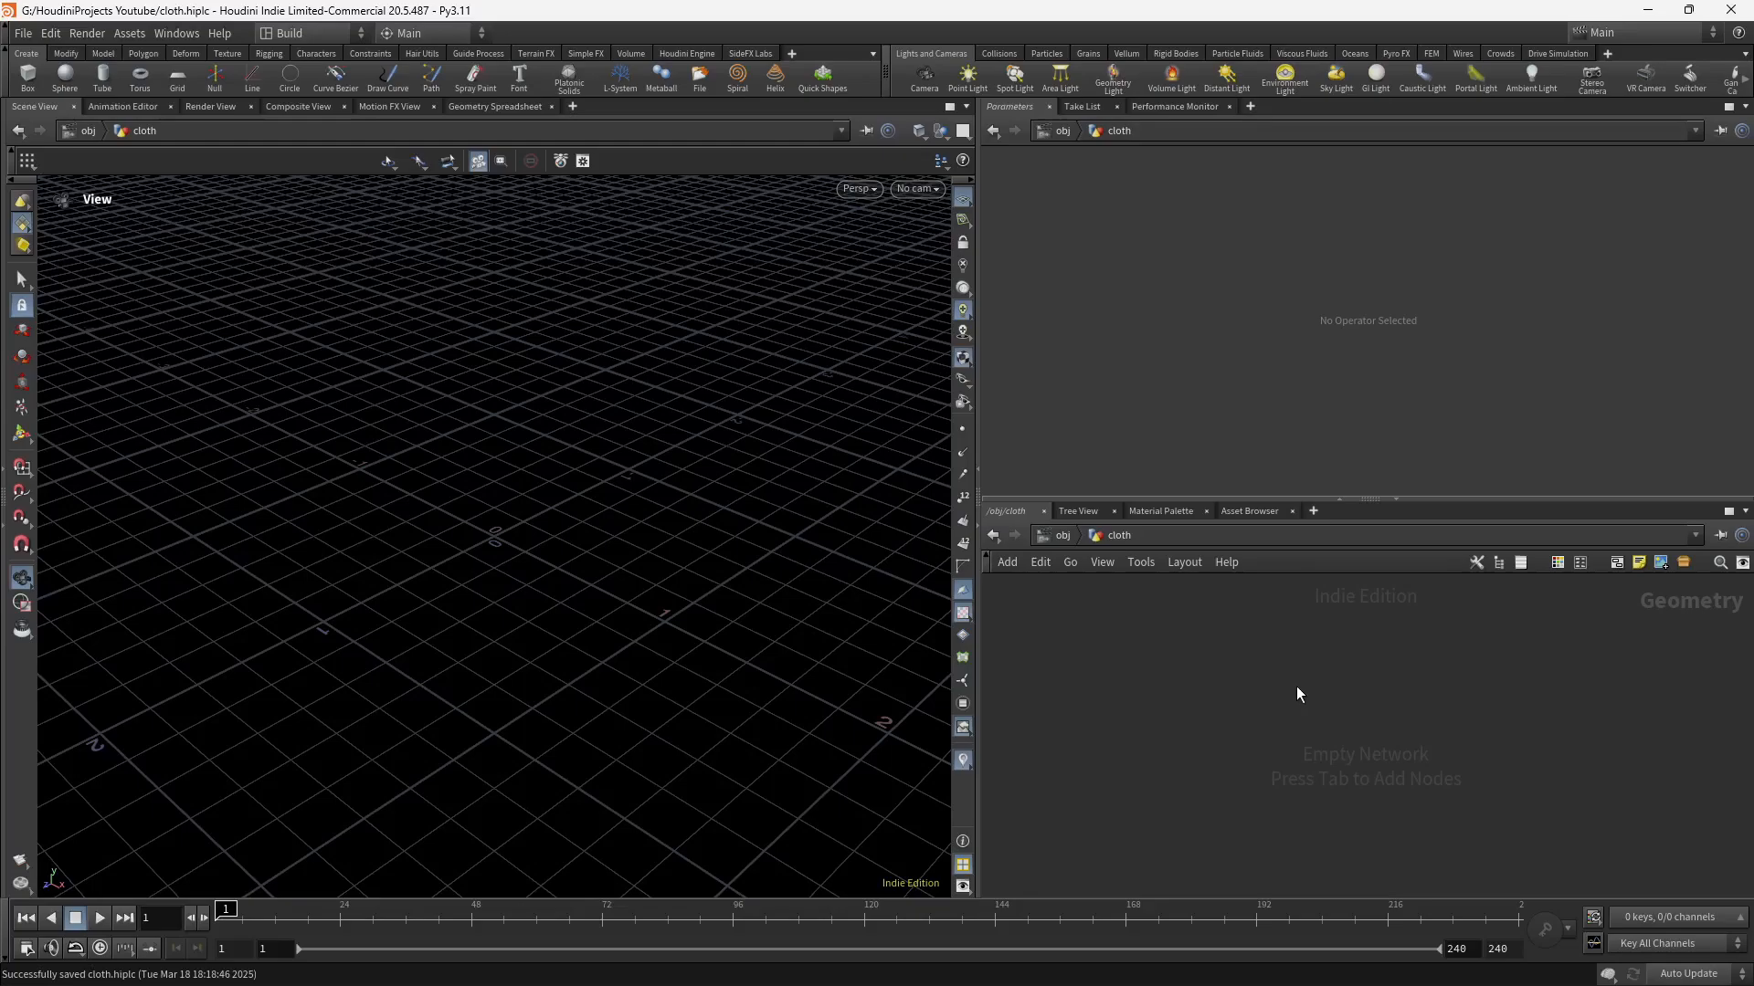
Add a Planar Patch node to the empty cloth geometry network.
key(Tab)
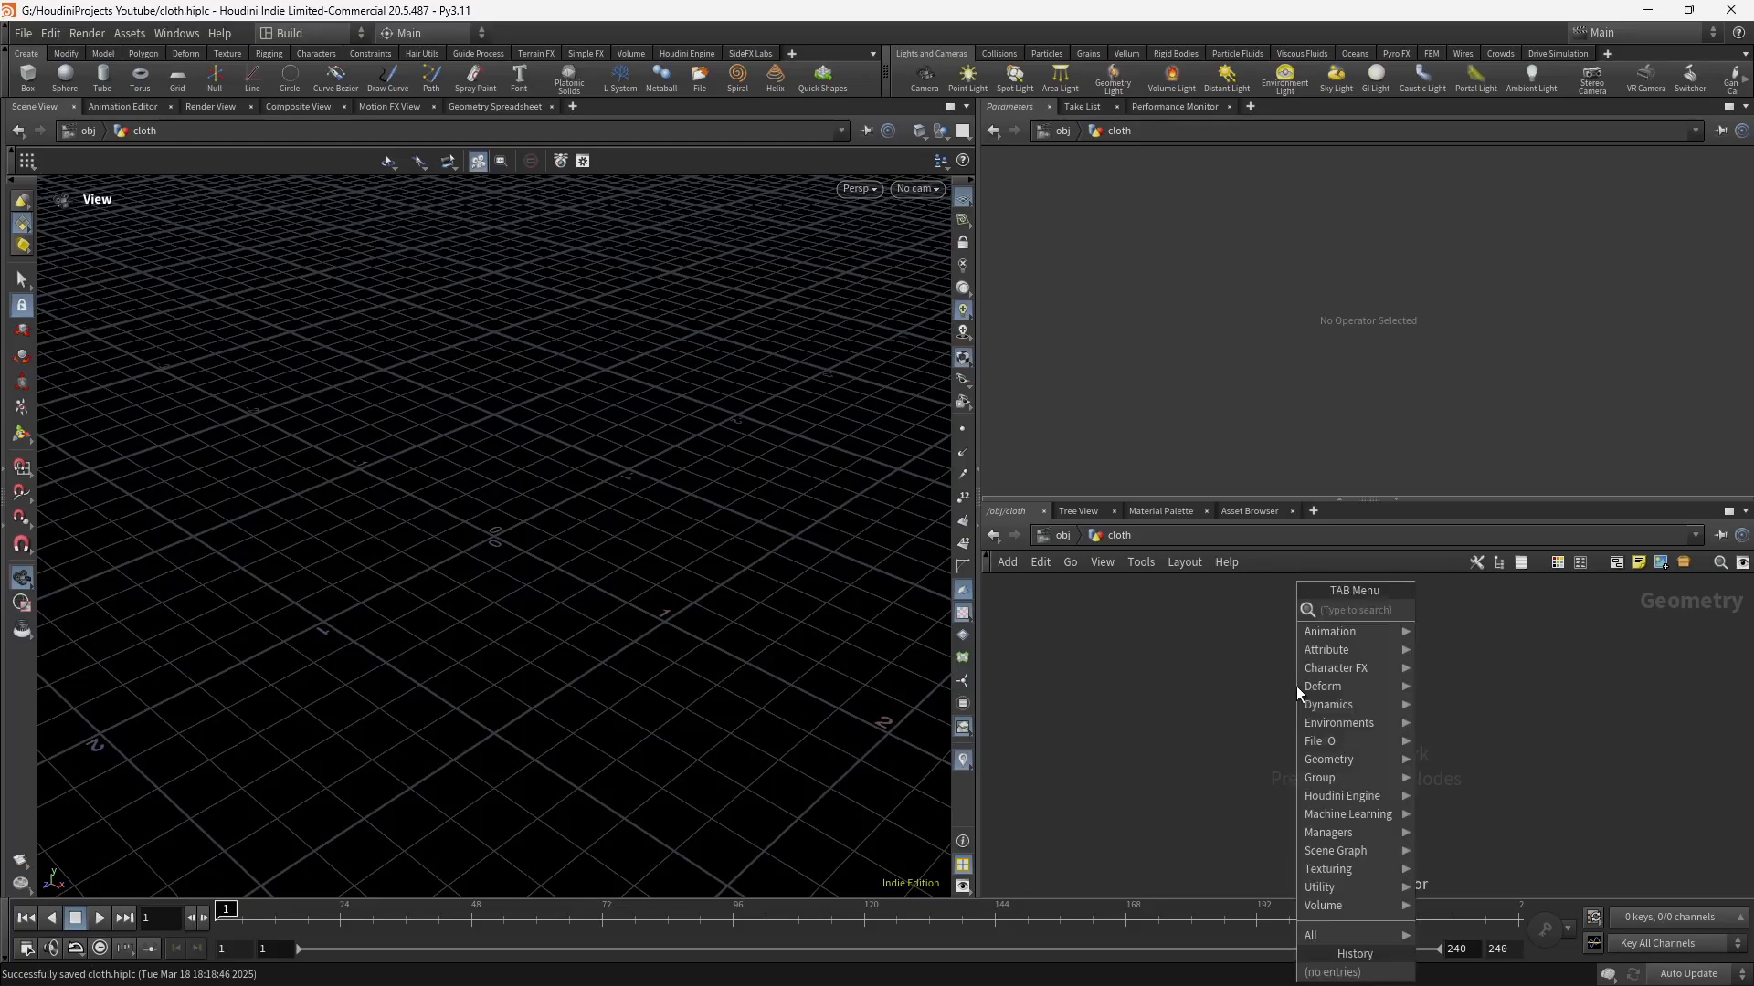
text(plana)
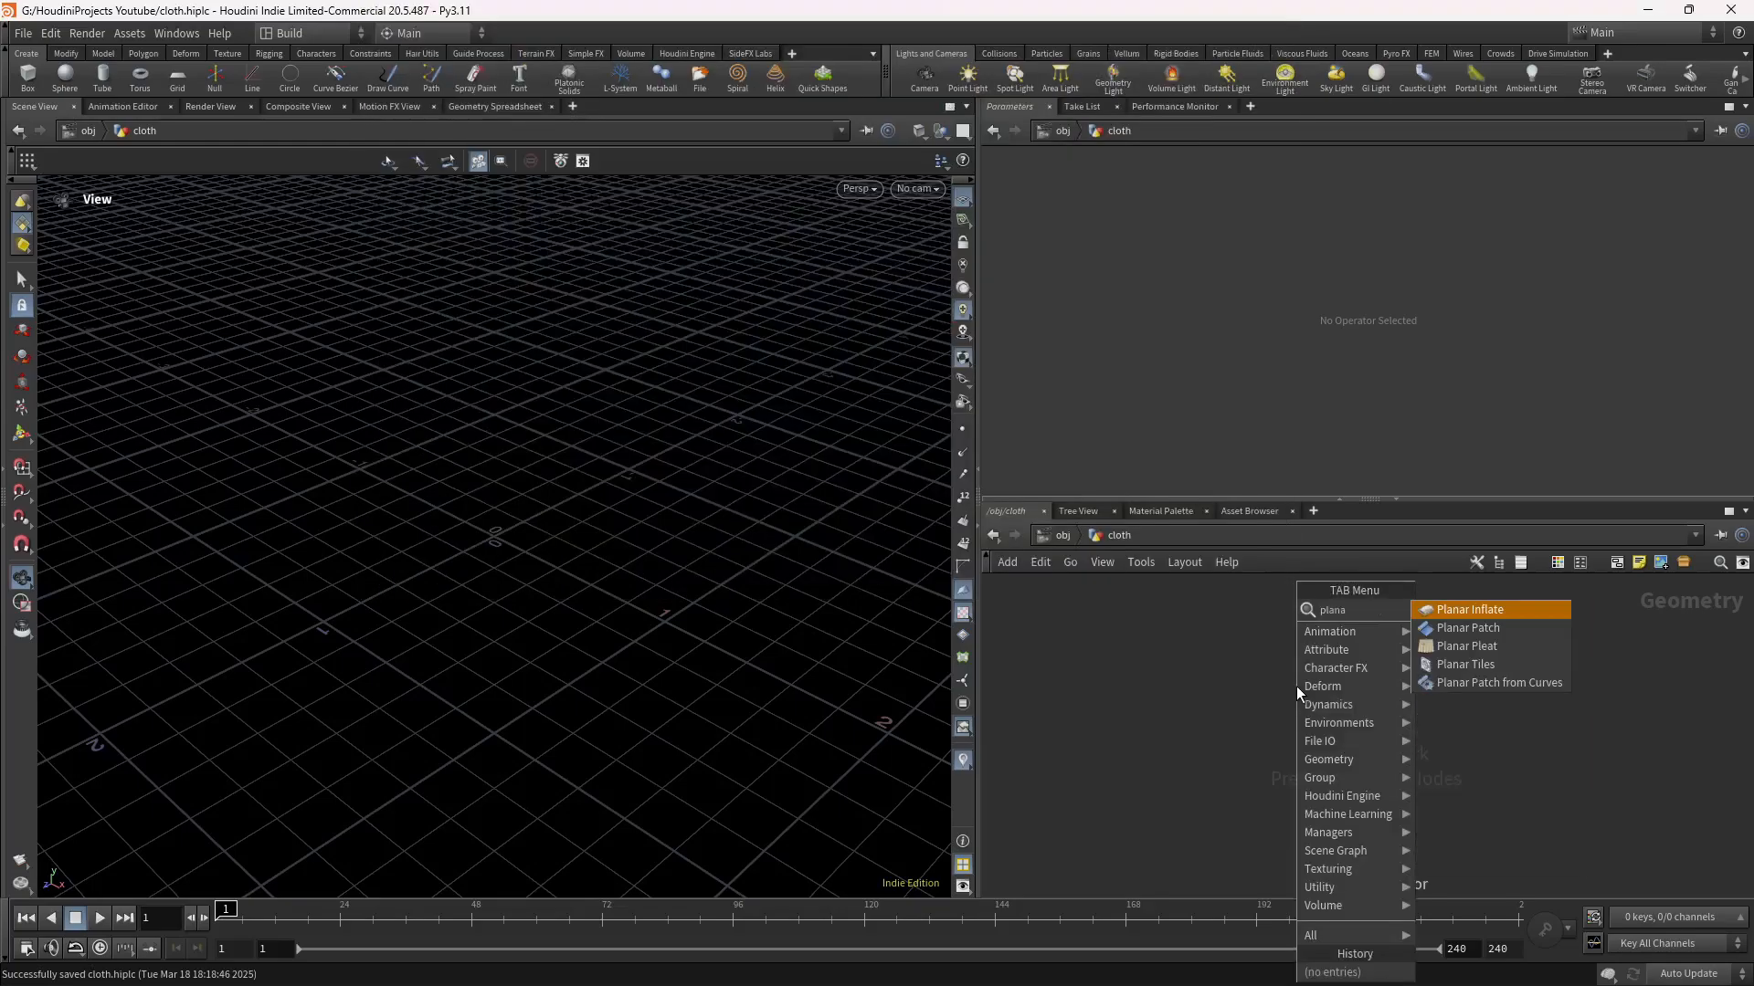
key(Down)
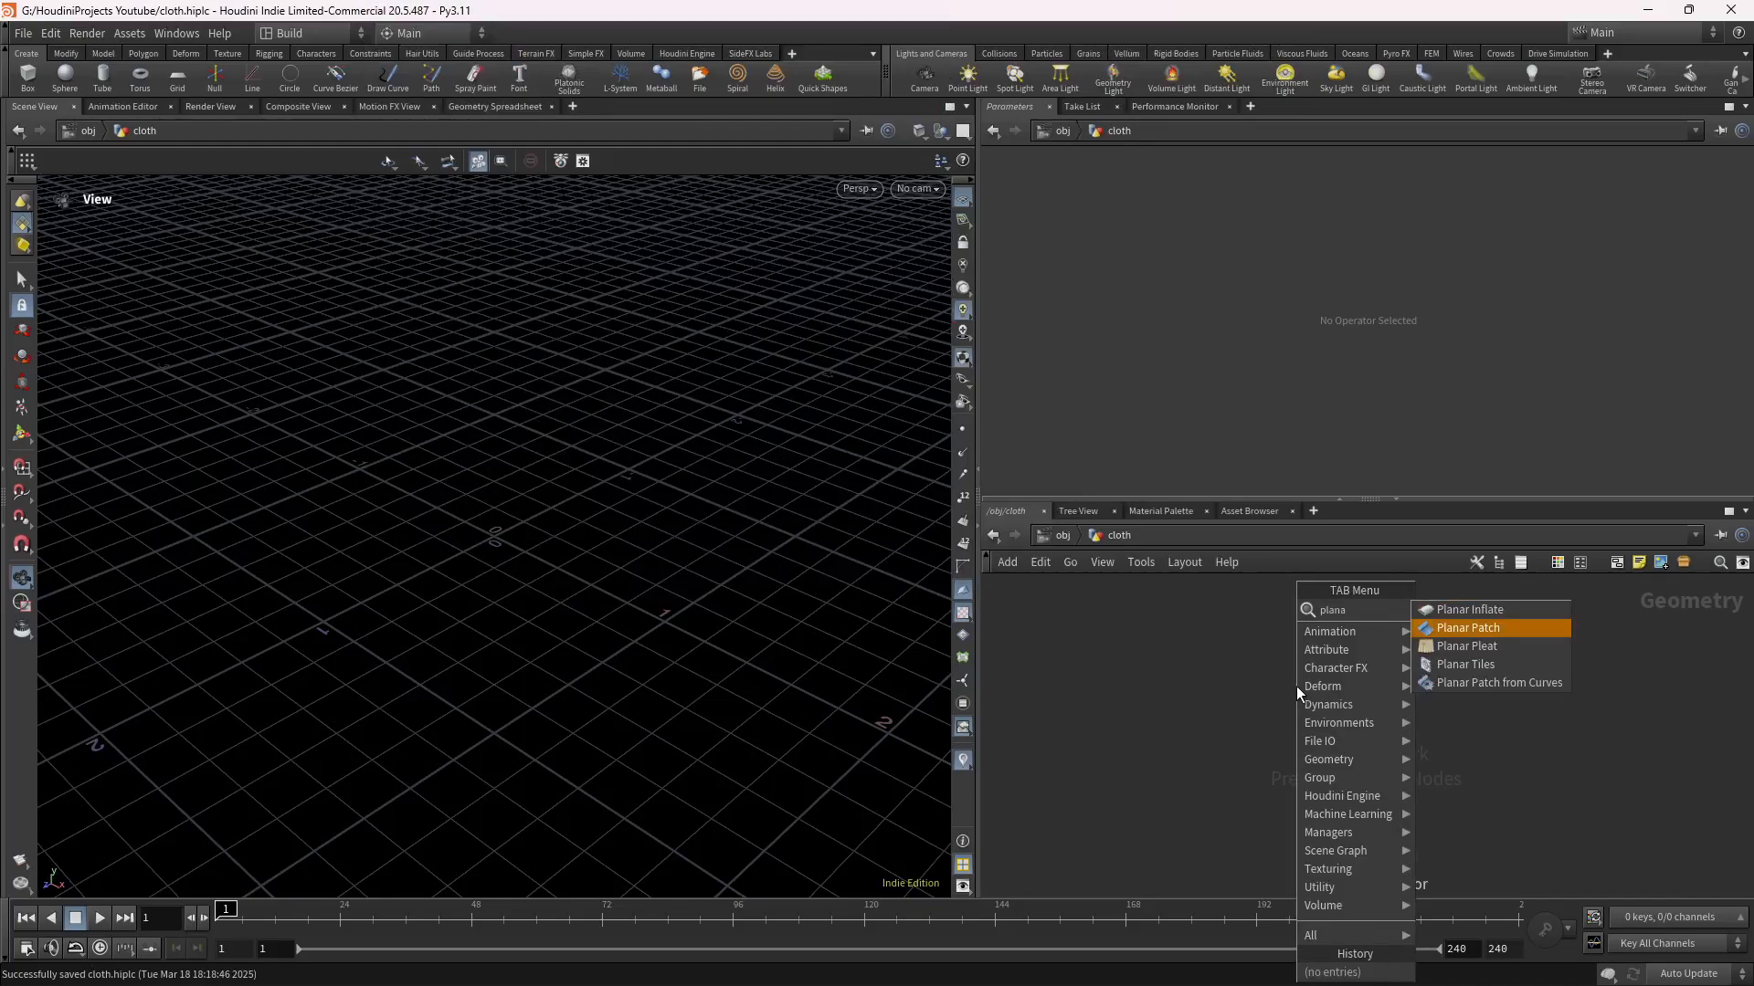
key(Return)
click(1296, 686)
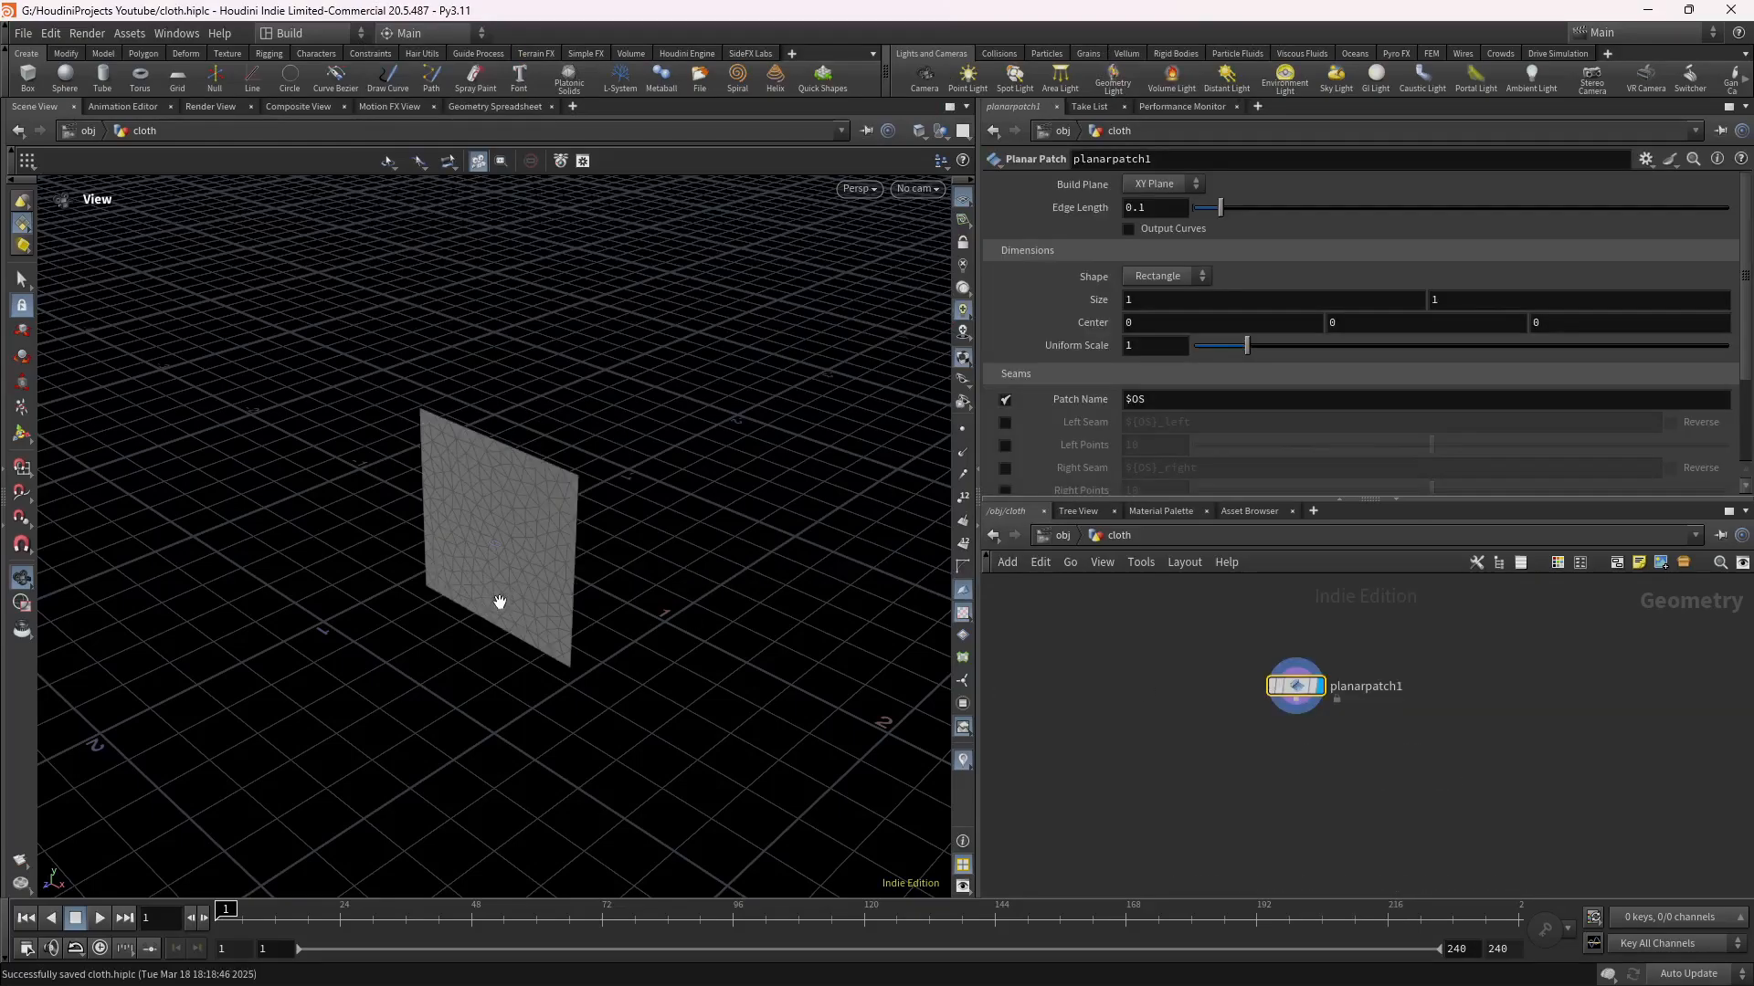
Set the second Size value of the planar patch to 4 to make it a tall strip.
drag(466, 587, 590, 552)
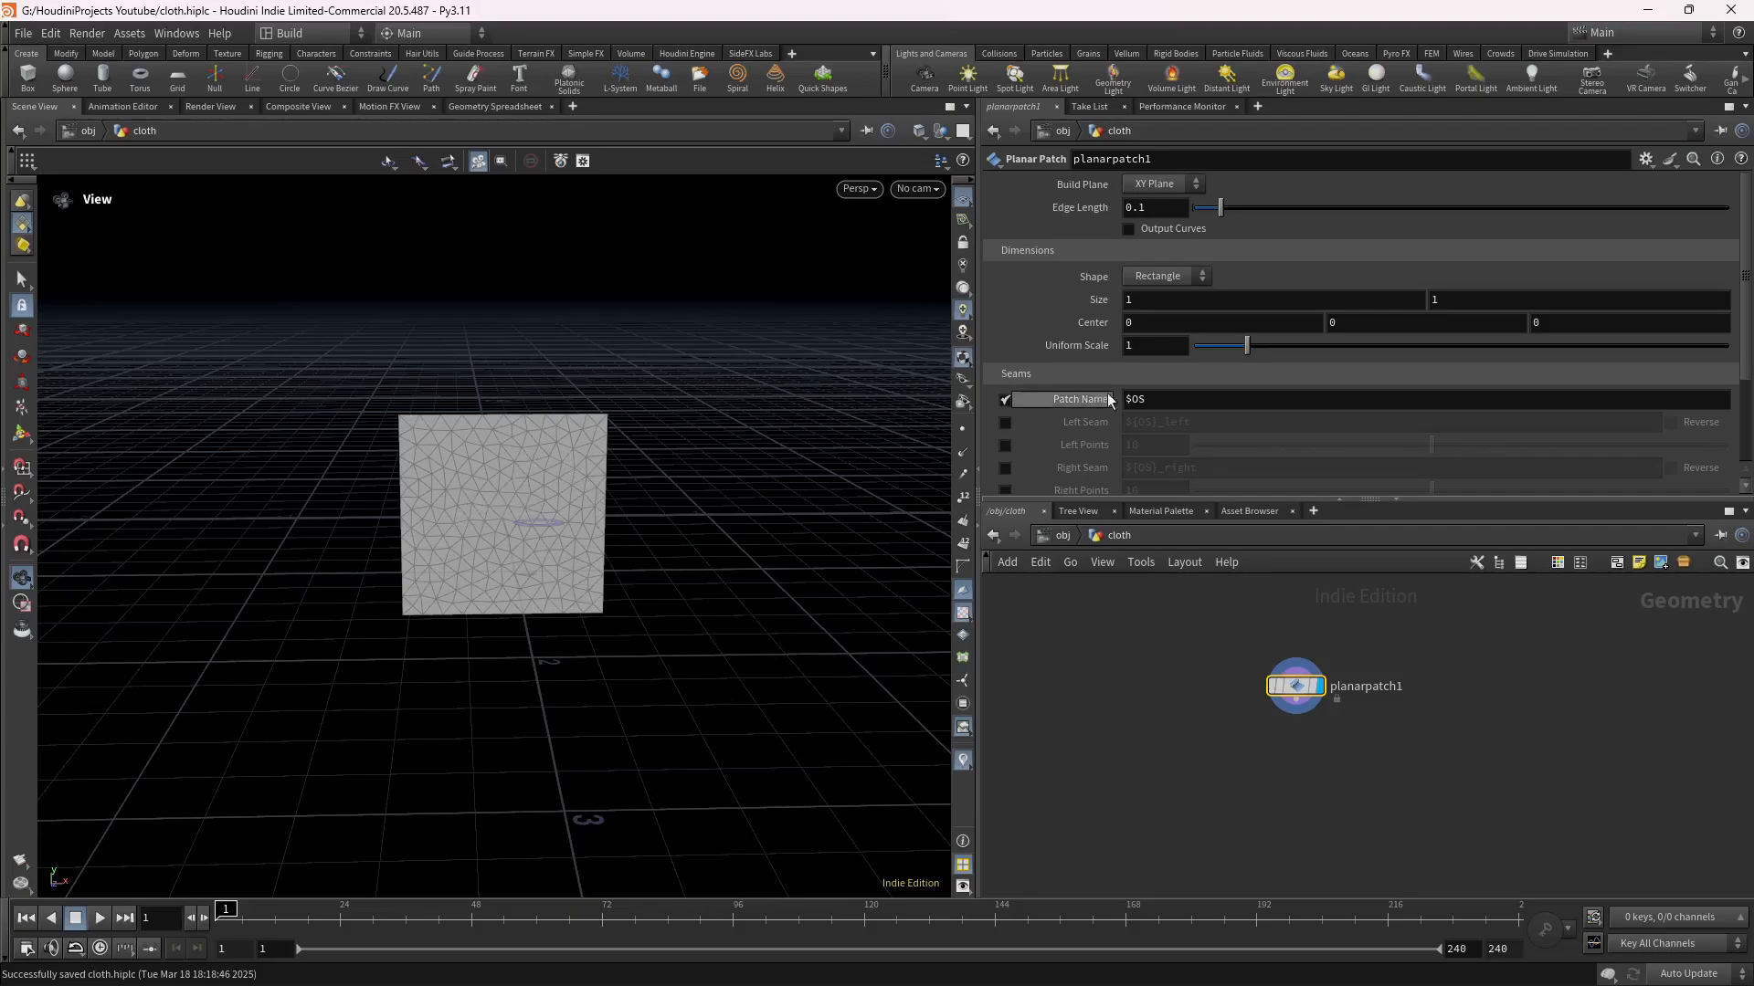
drag(1449, 297, 1383, 295)
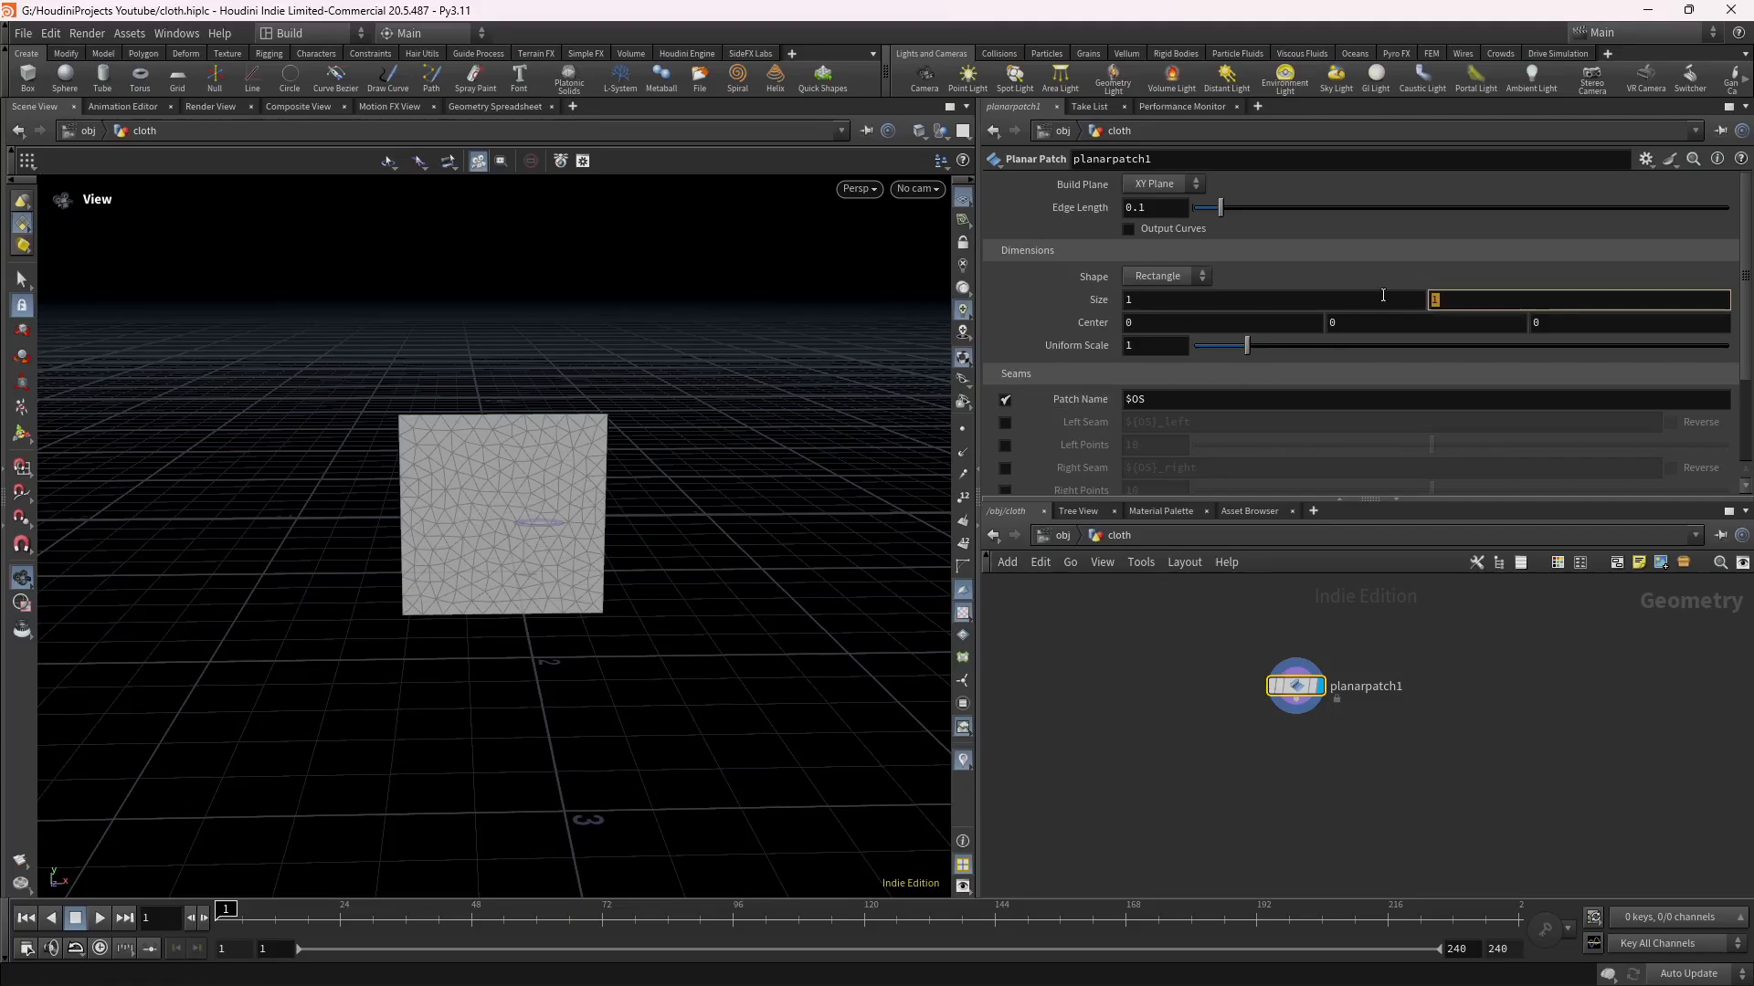
text(4)
key(Return)
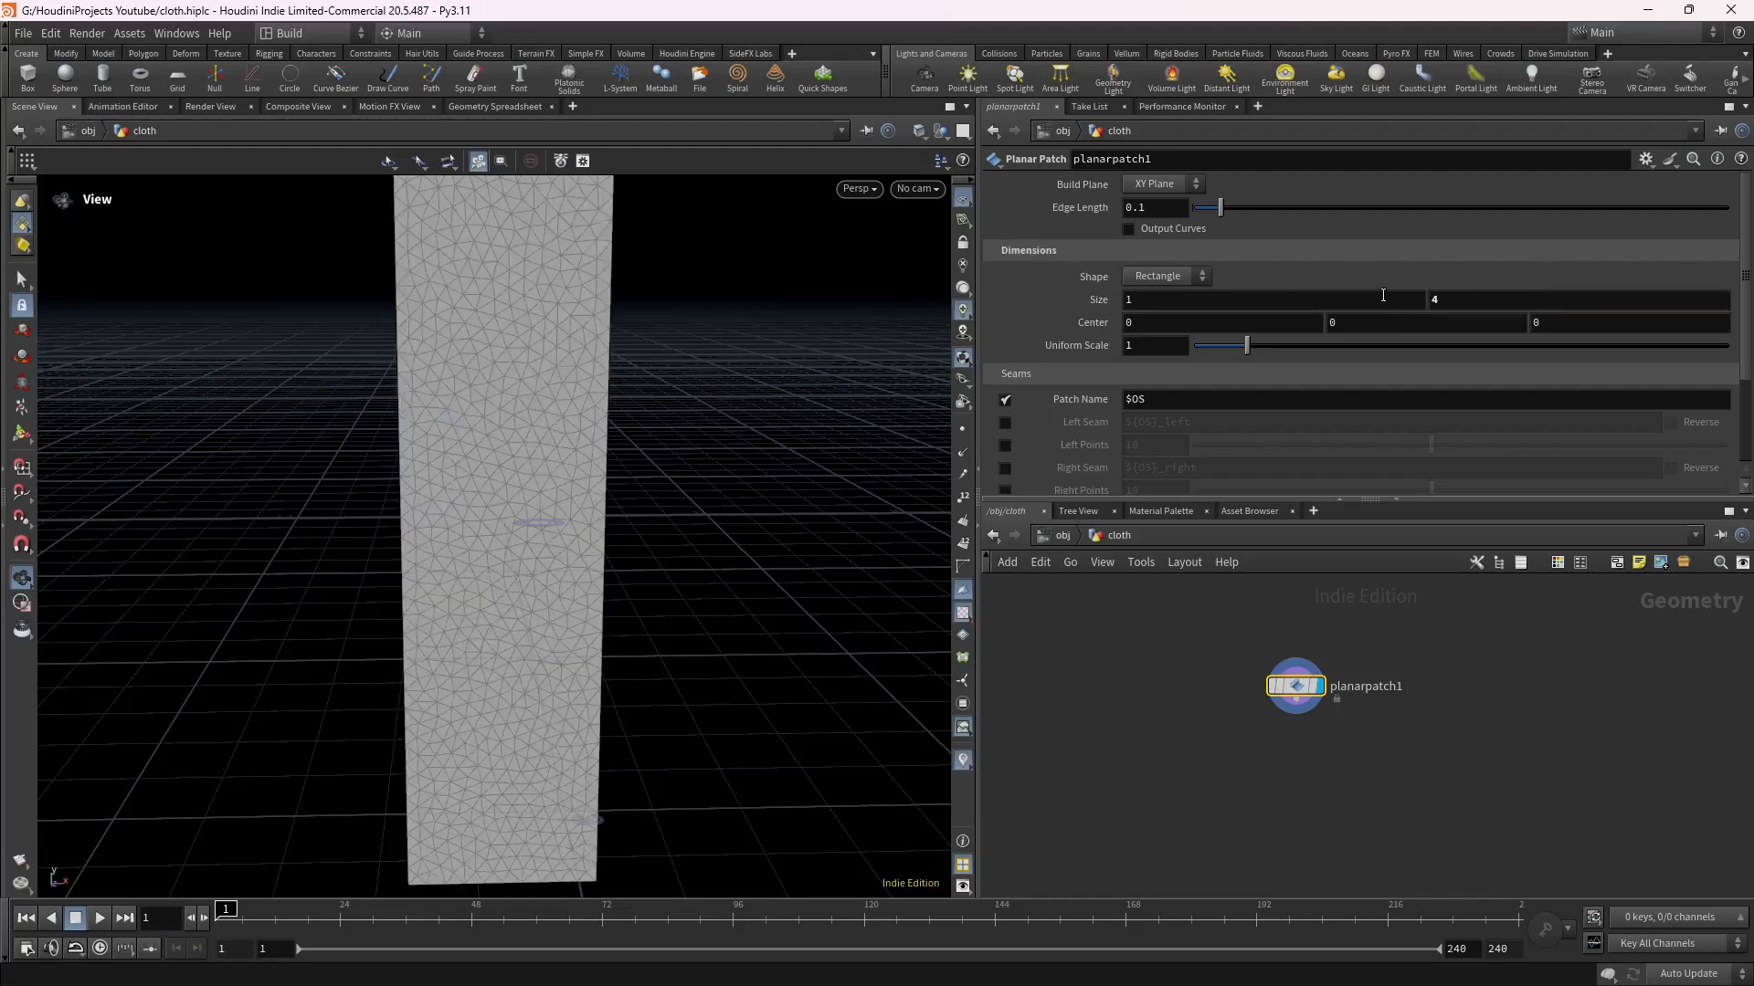
Hide the reference grid in the 3D viewport.
scroll(579, 485, down, 6)
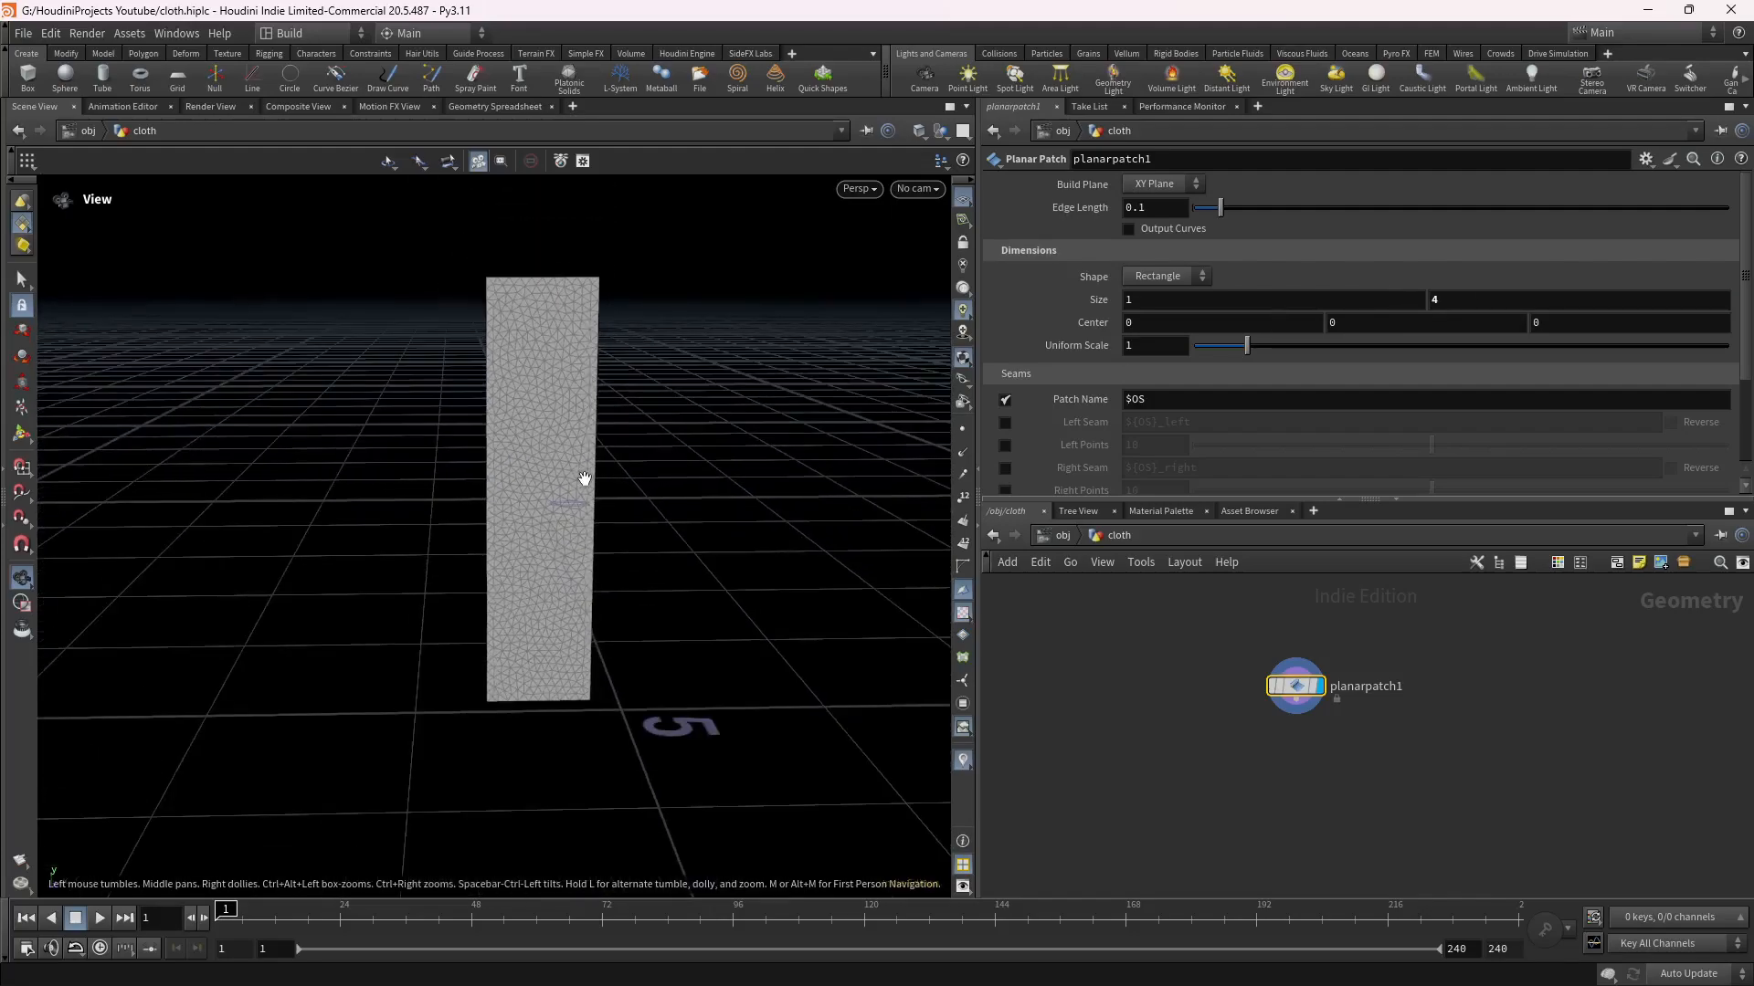
drag(588, 475, 599, 473)
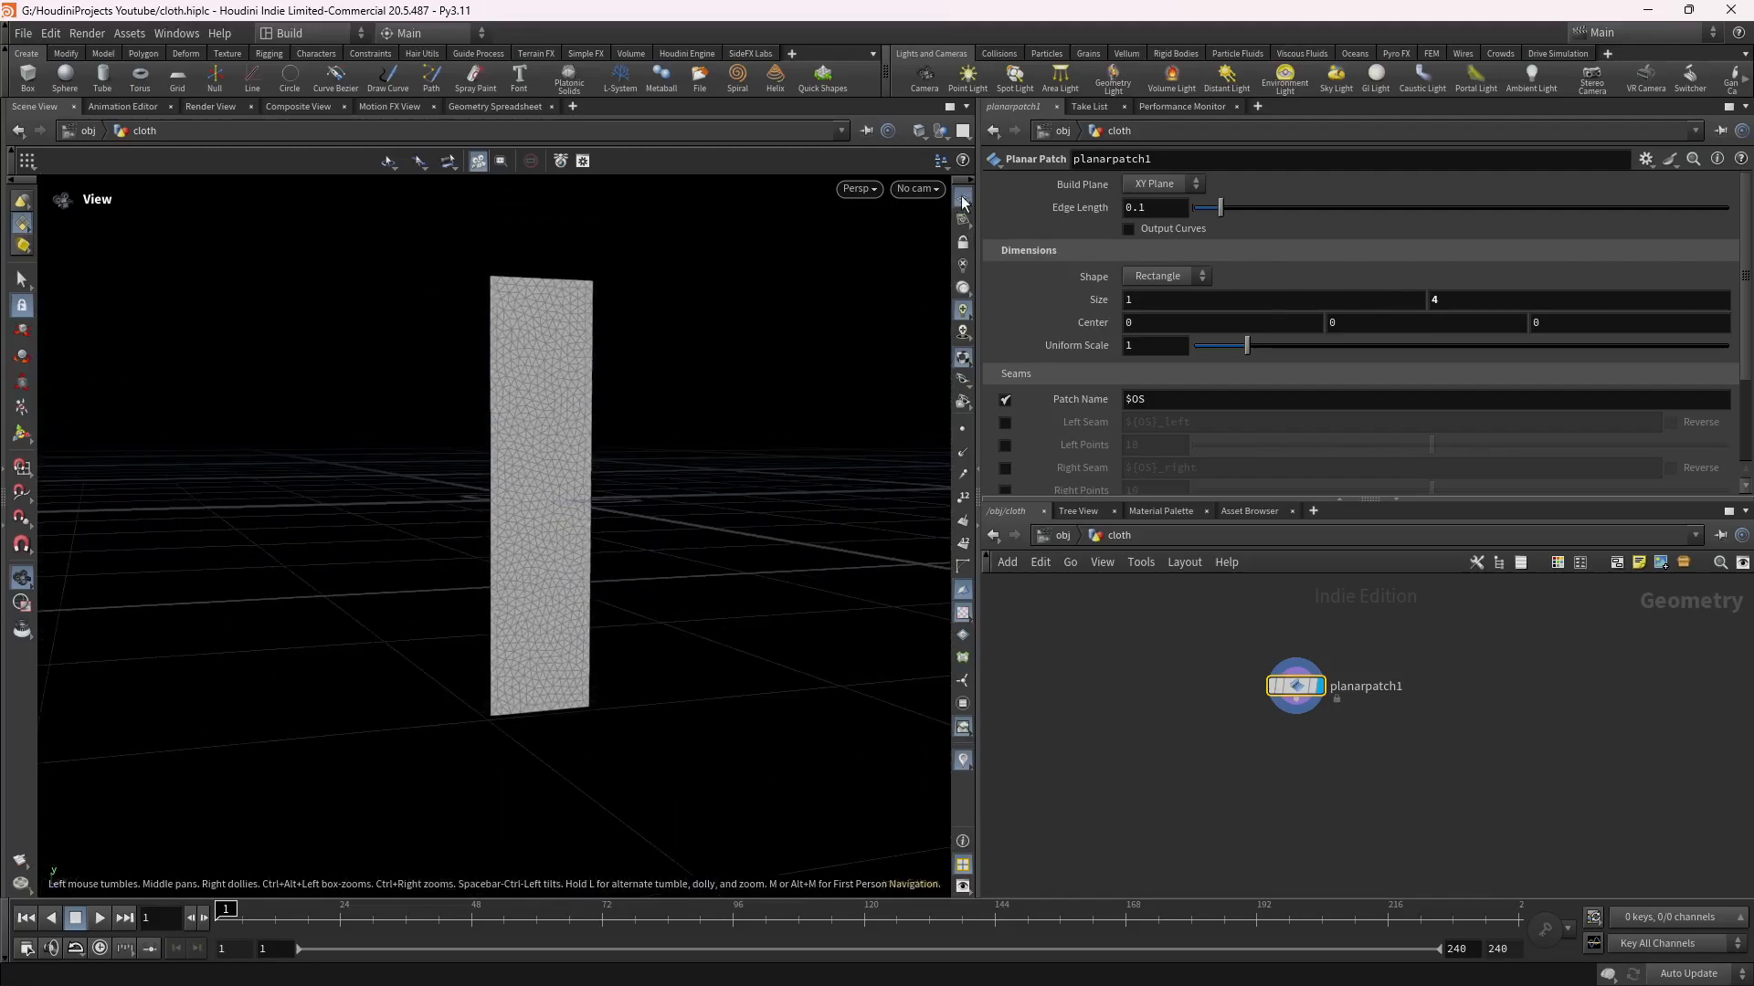
right_click(957, 200)
click(651, 558)
click(965, 200)
drag(682, 533, 654, 545)
middle_drag(667, 532, 595, 552)
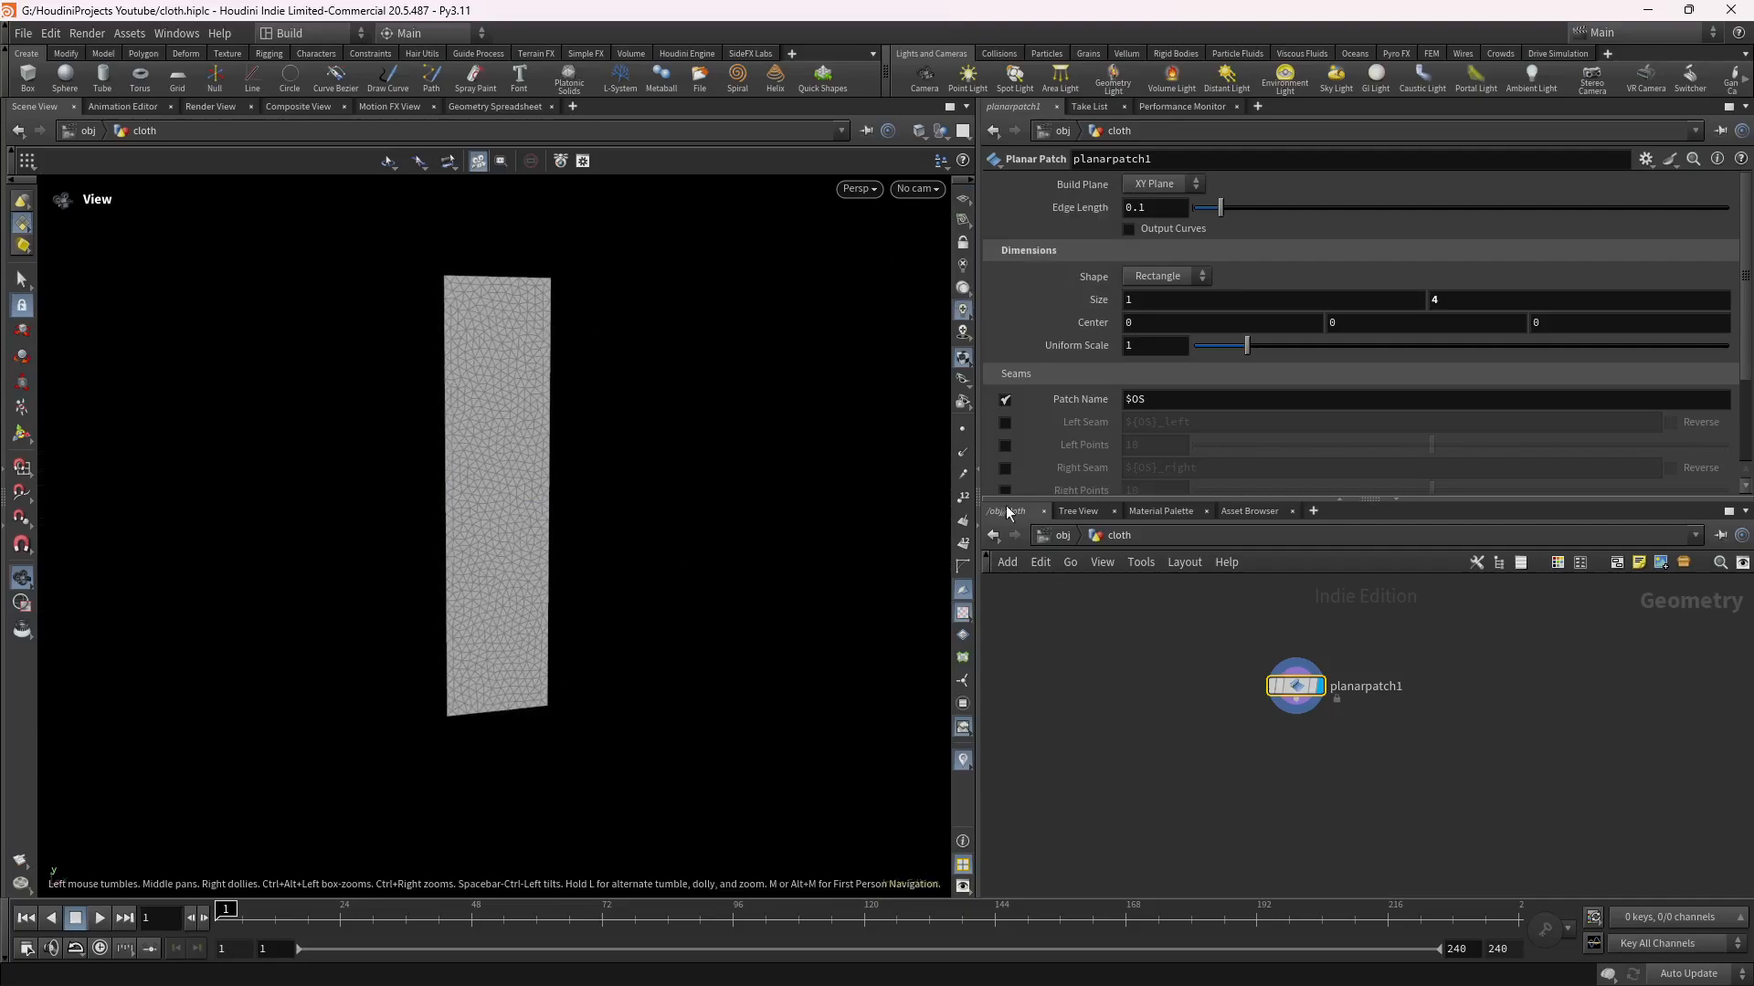
Change the planar patch's build plane to YZ Plane.
click(1171, 182)
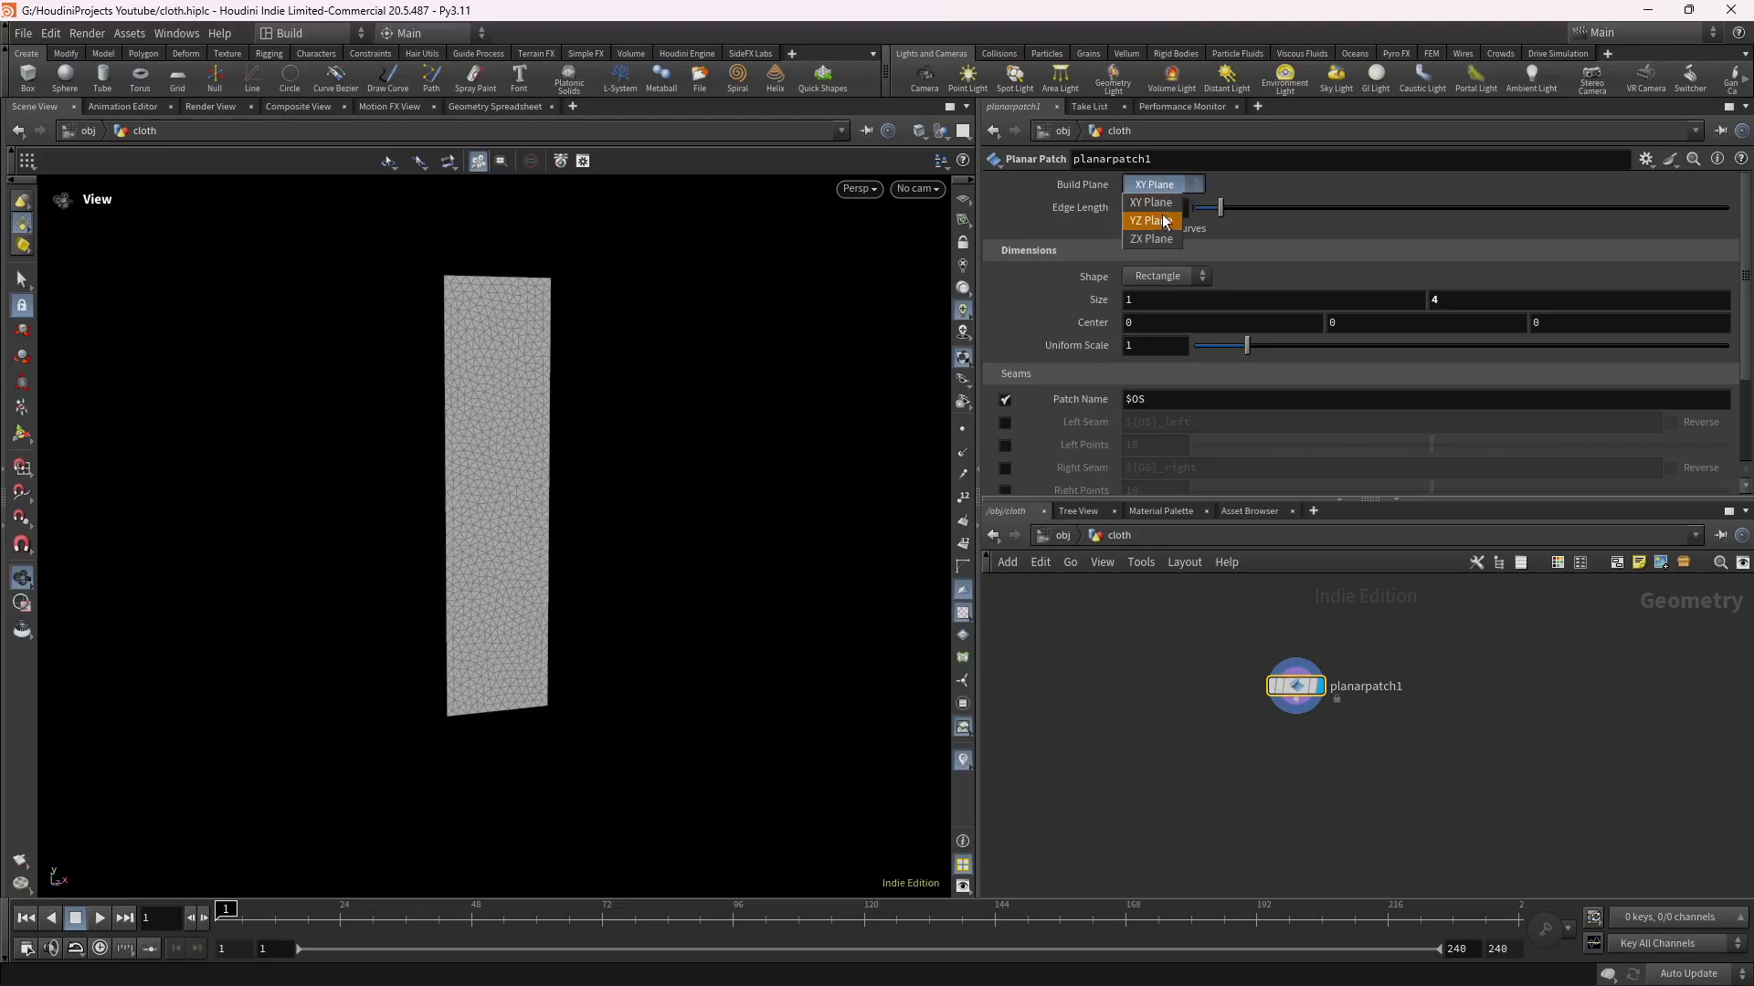
click(1160, 221)
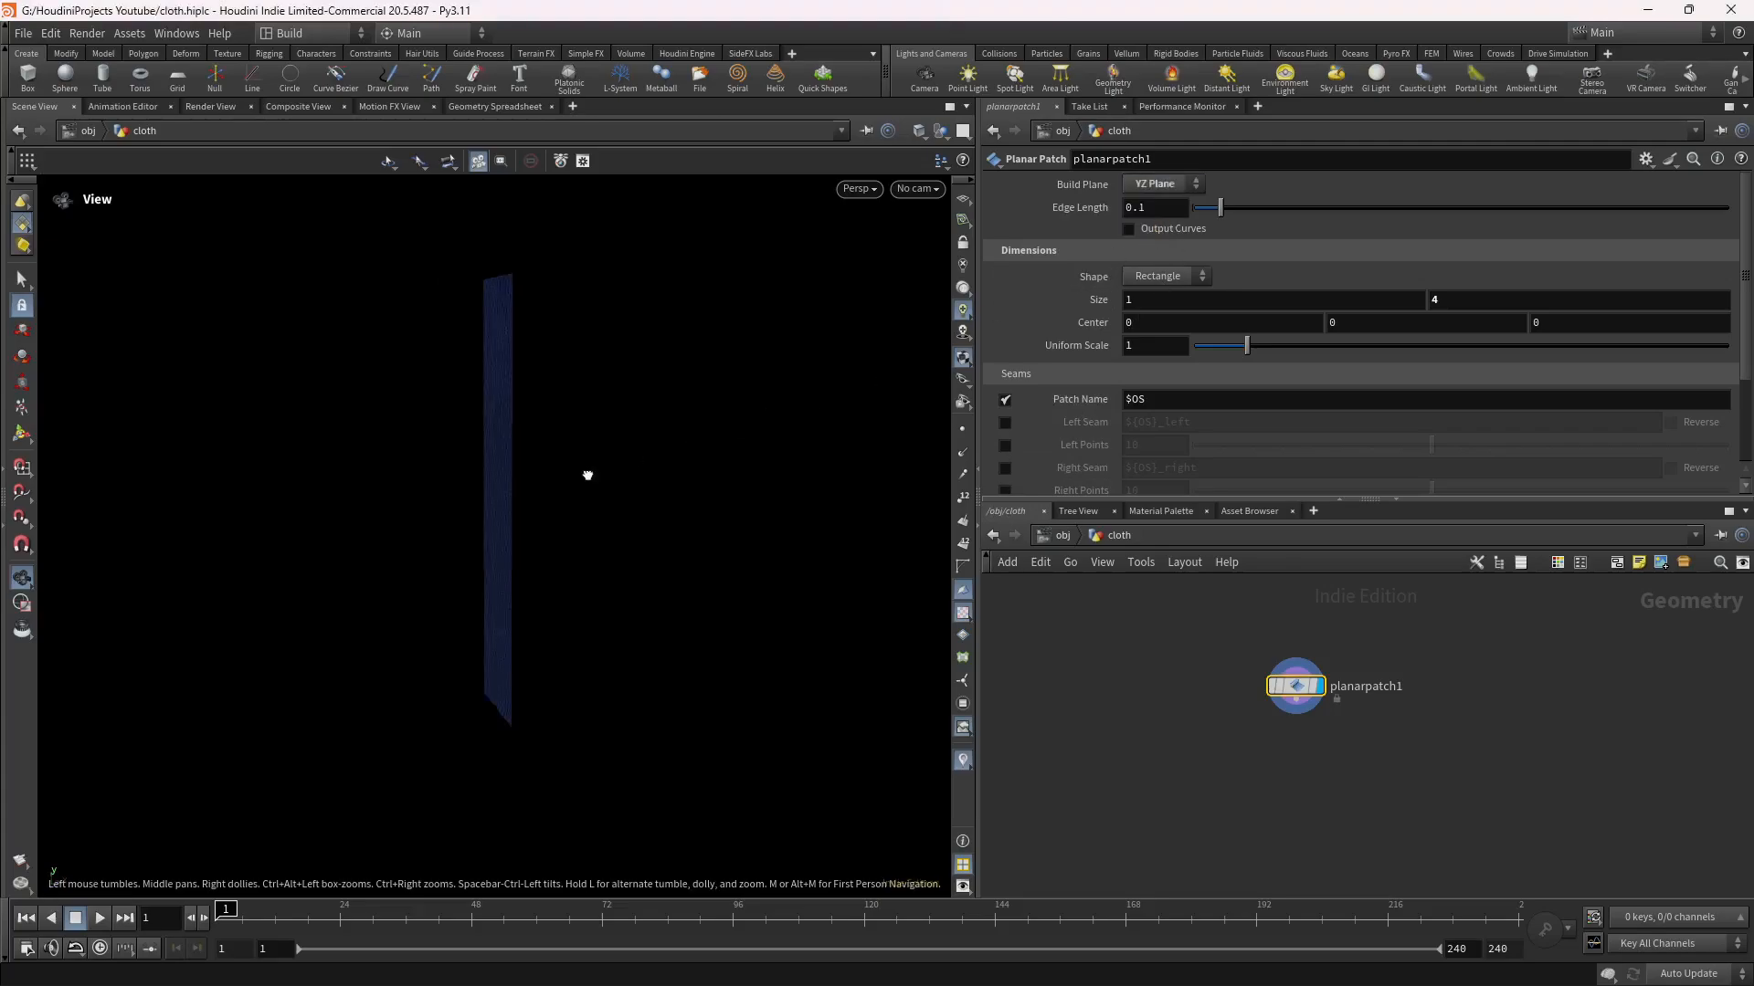
drag(587, 474, 333, 469)
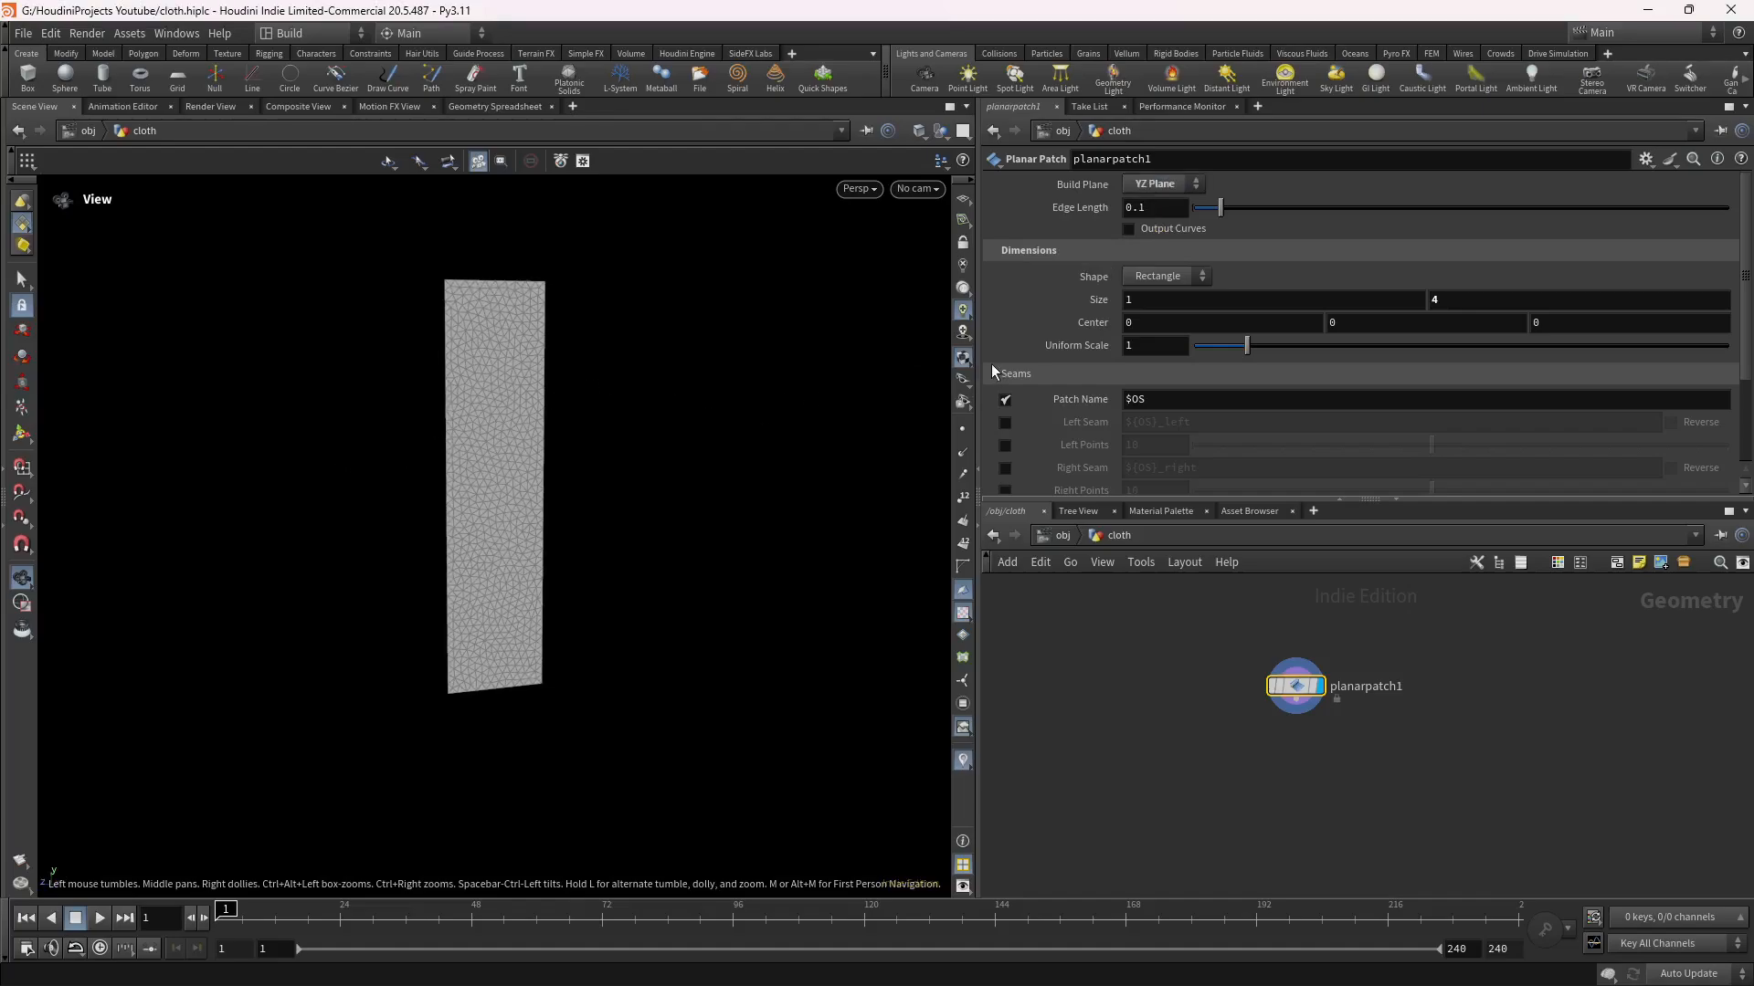
Set the planar patch's edge length to 0.05 for a denser mesh.
click(1157, 206)
key(BackSpace)
text(0)
text(5)
key(Return)
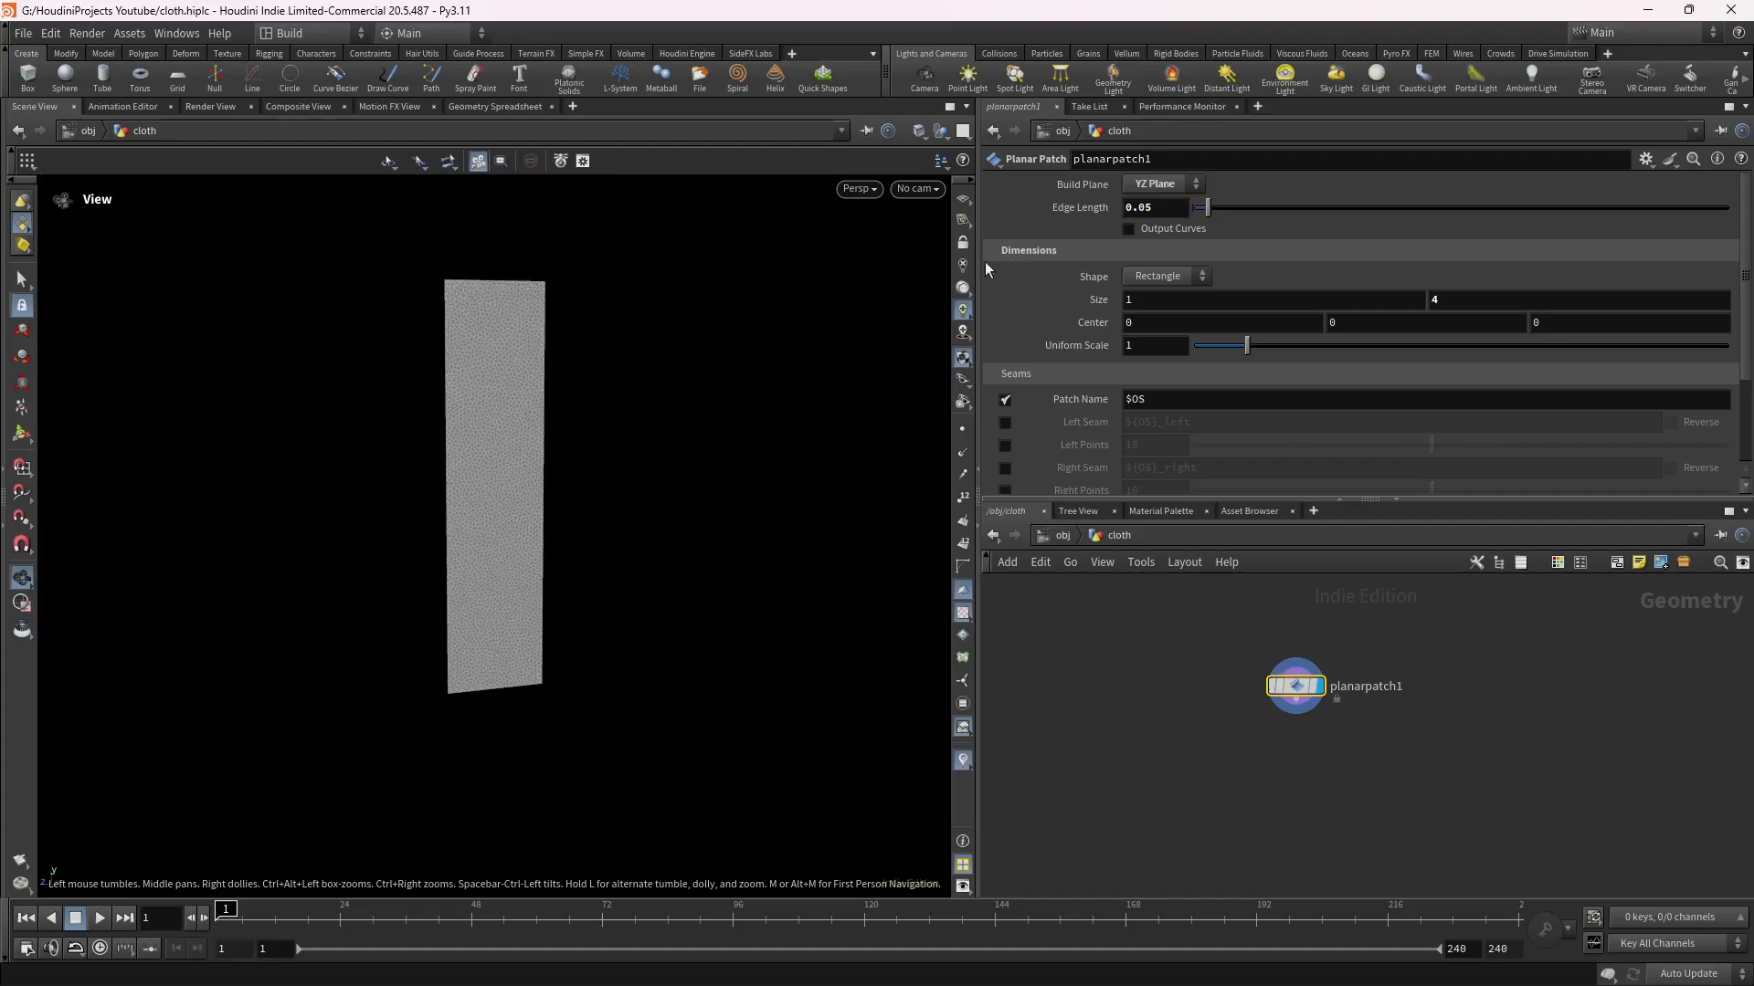
Refine the planar patch's edge length to 0.04.
click(1154, 210)
key(BackSpace)
text(4)
key(Return)
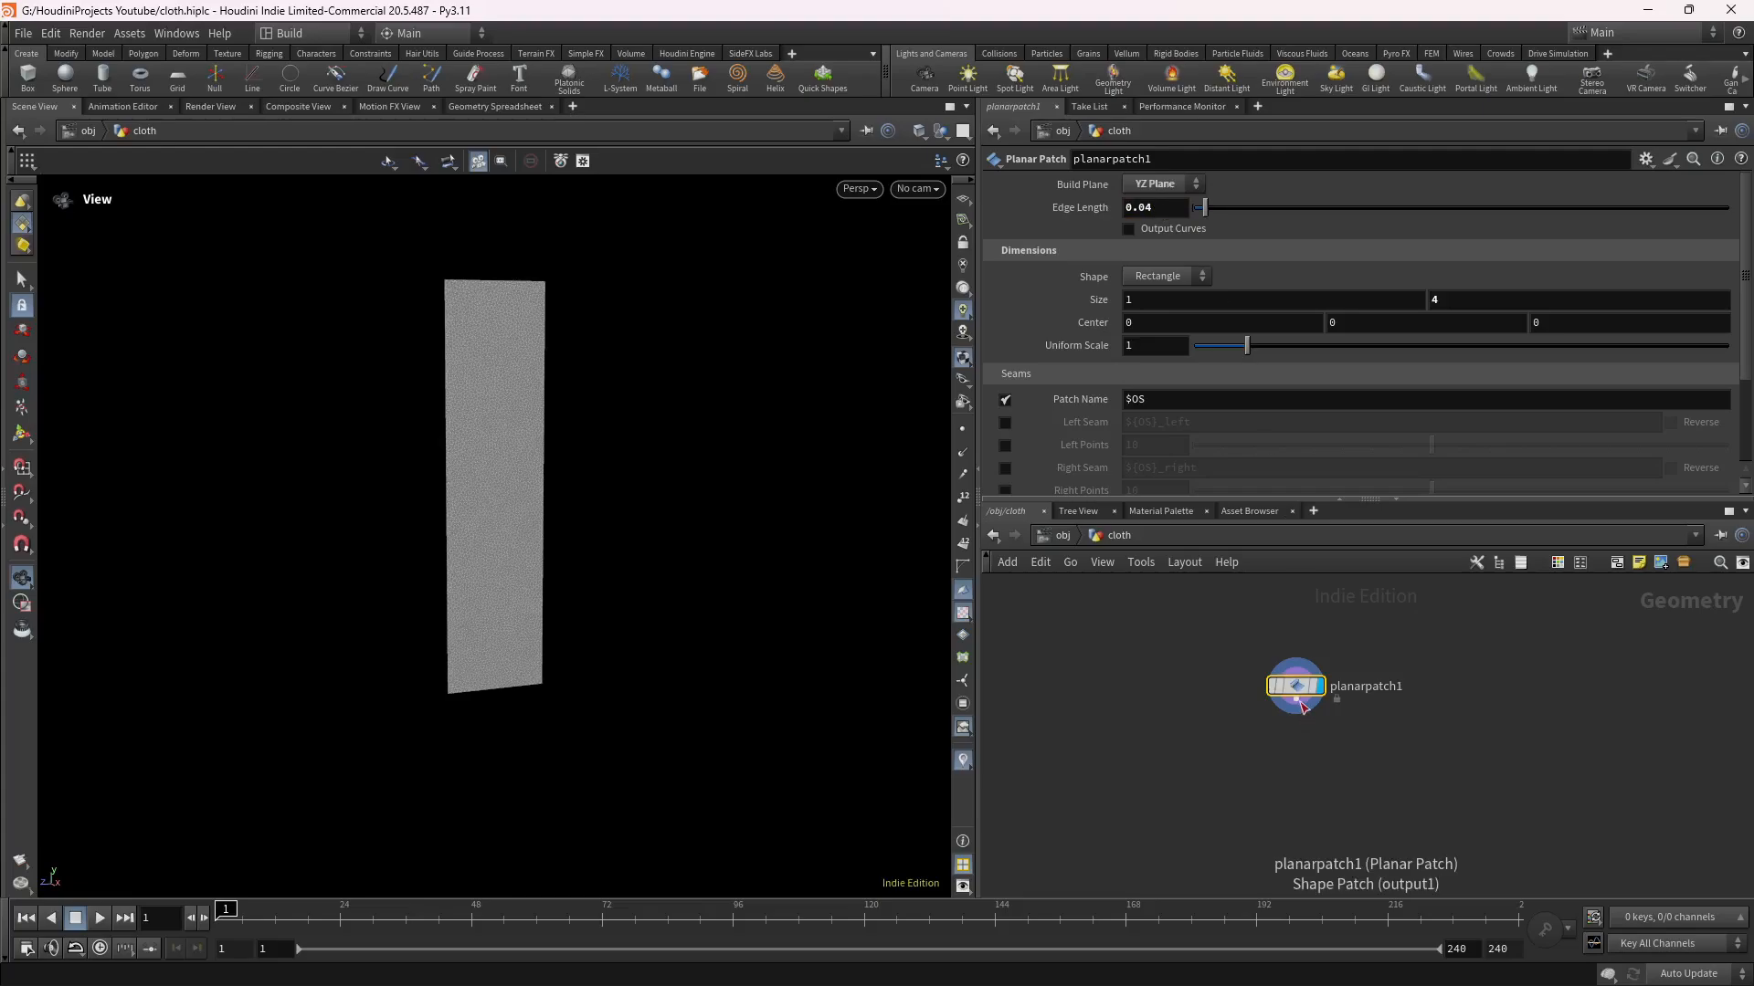
Add a Vellum Configure Cloth node wired to the output of the planar patch.
drag(1297, 717, 1276, 757)
click(1275, 756)
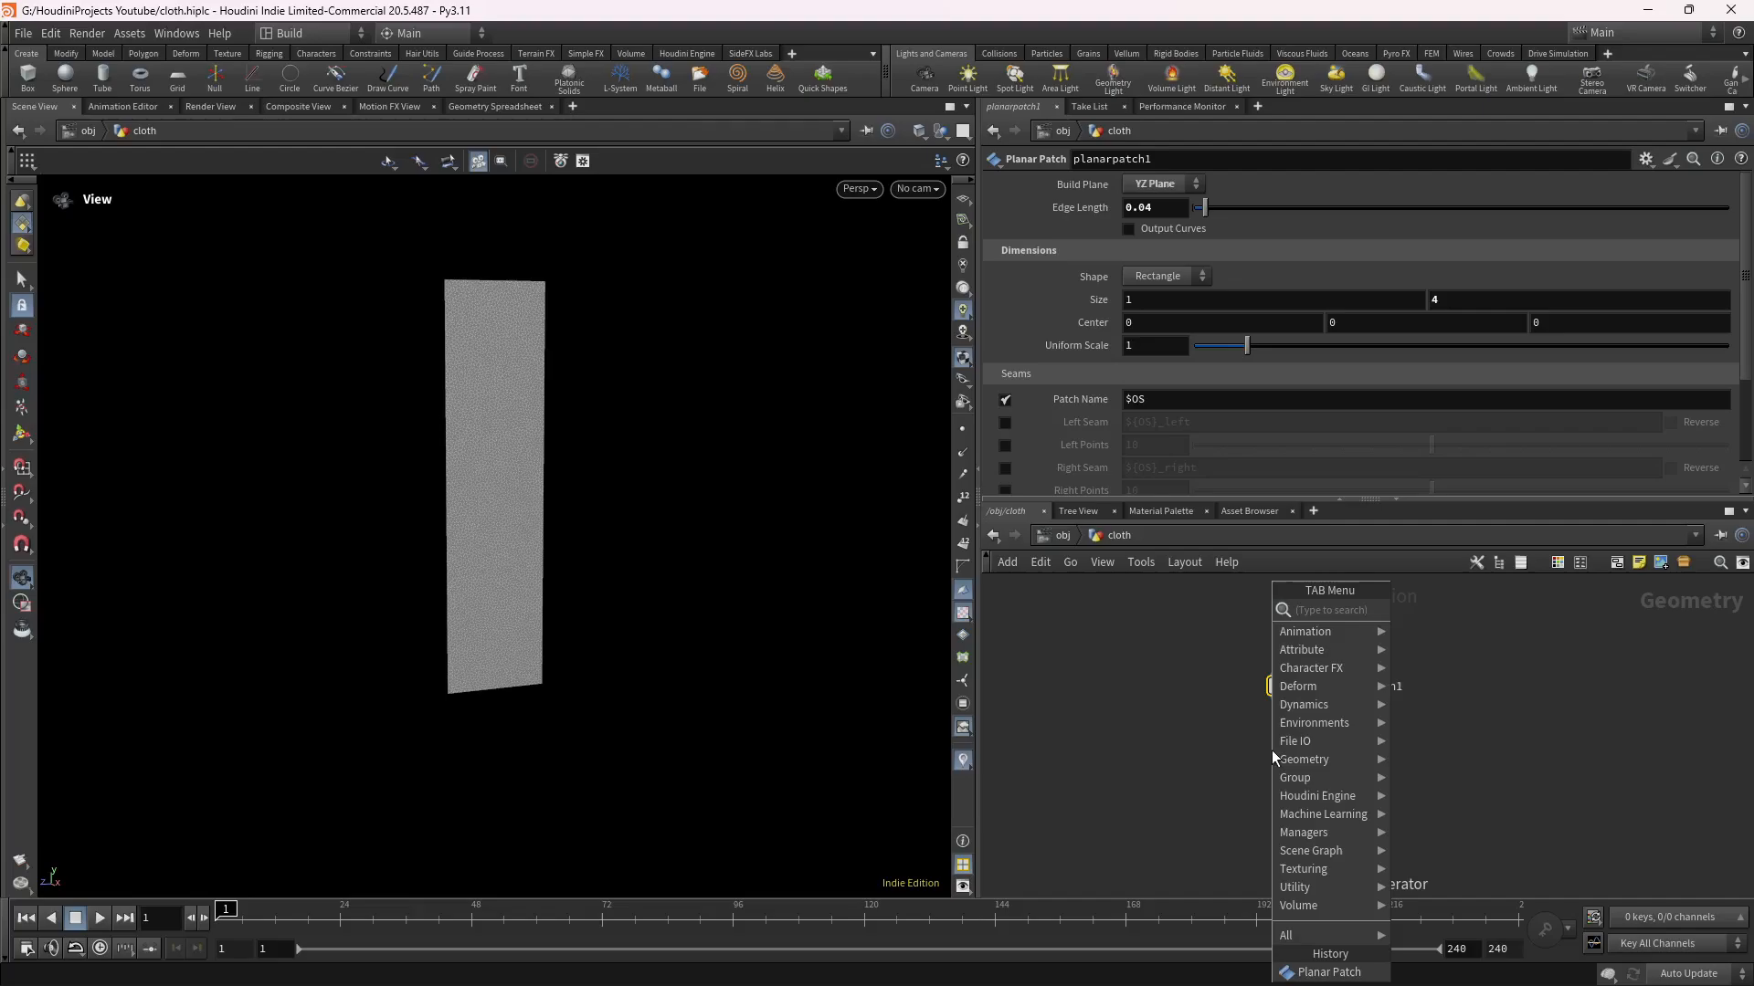
text(vcl)
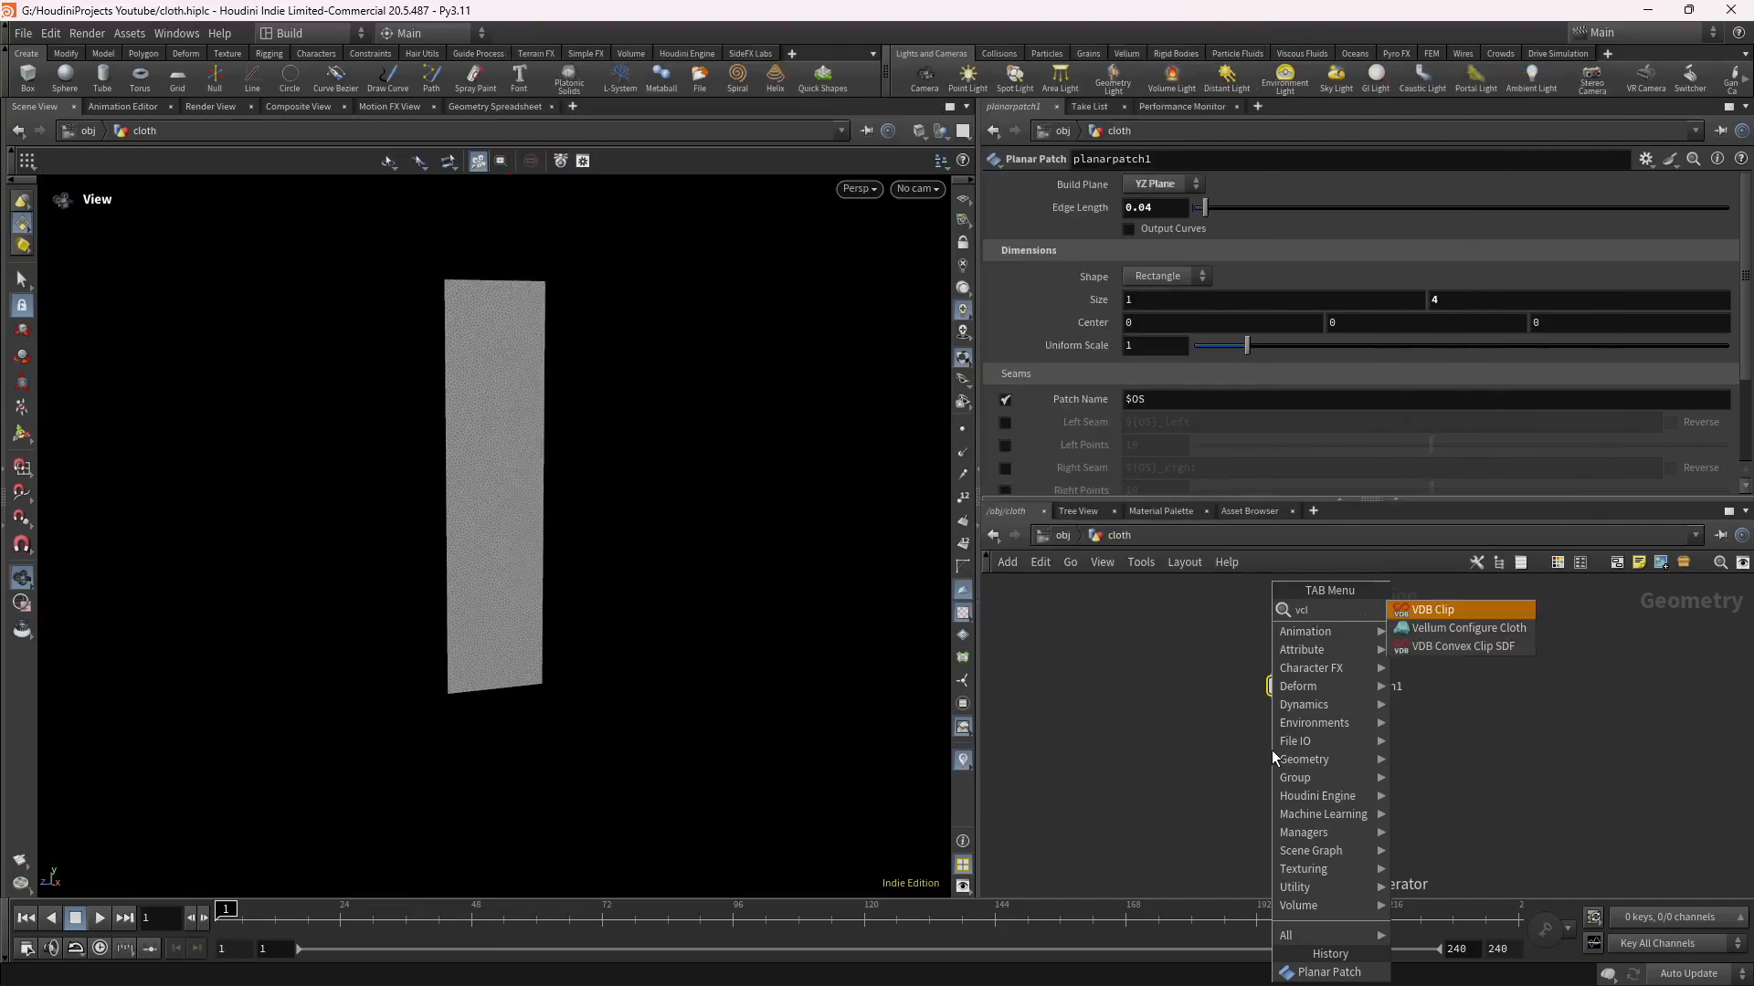
key(Down)
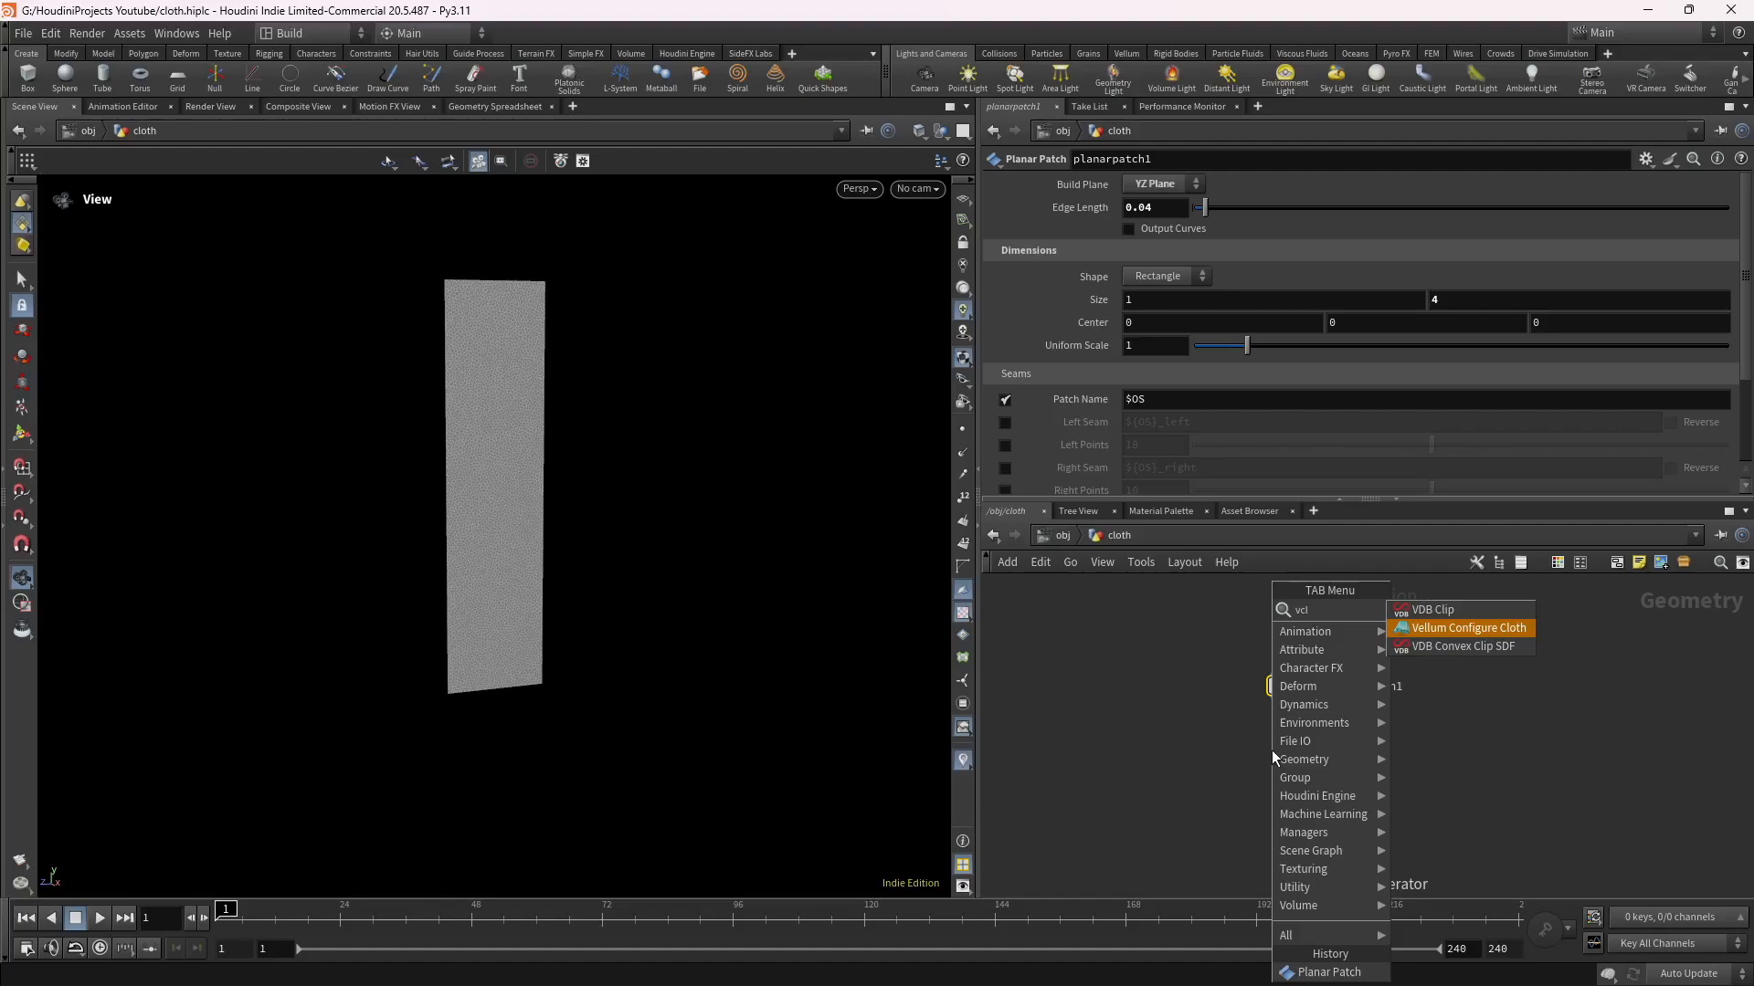
key(Return)
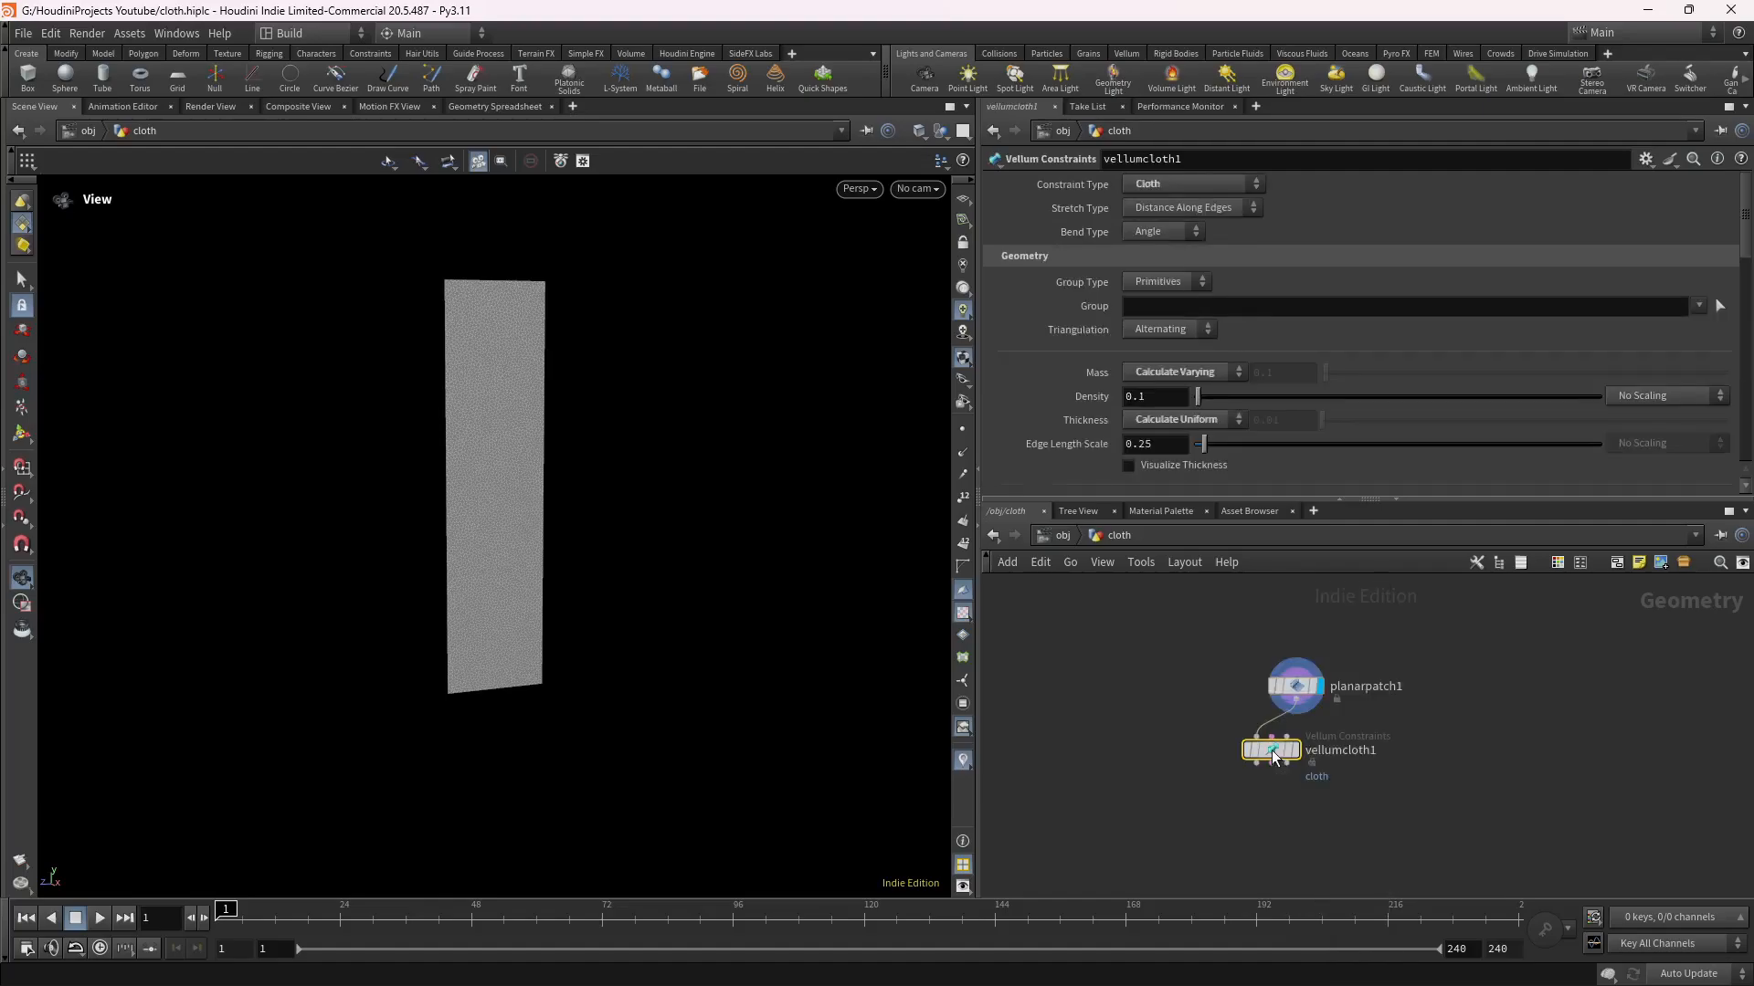
Add a Vellum Solver node below the vellum cloth node, with all three of the cloth node's outputs connected.
middle_drag(1469, 778, 1498, 678)
drag(1287, 669, 1271, 726)
text(v)
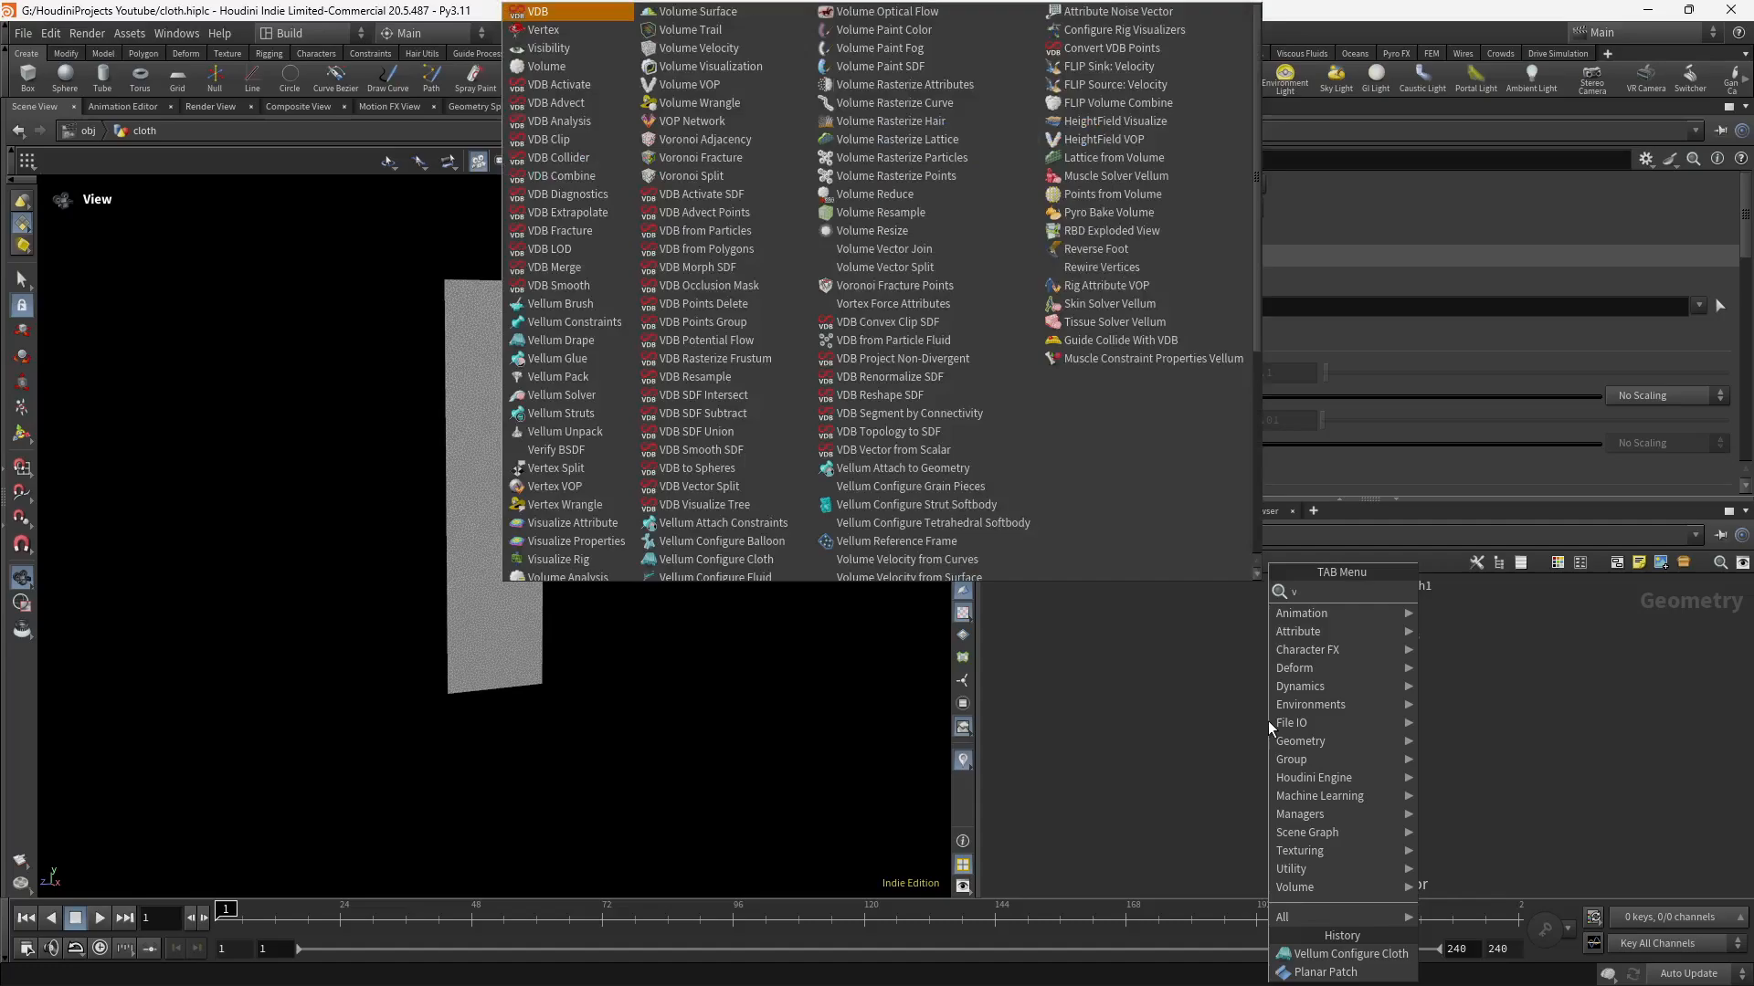
text(so)
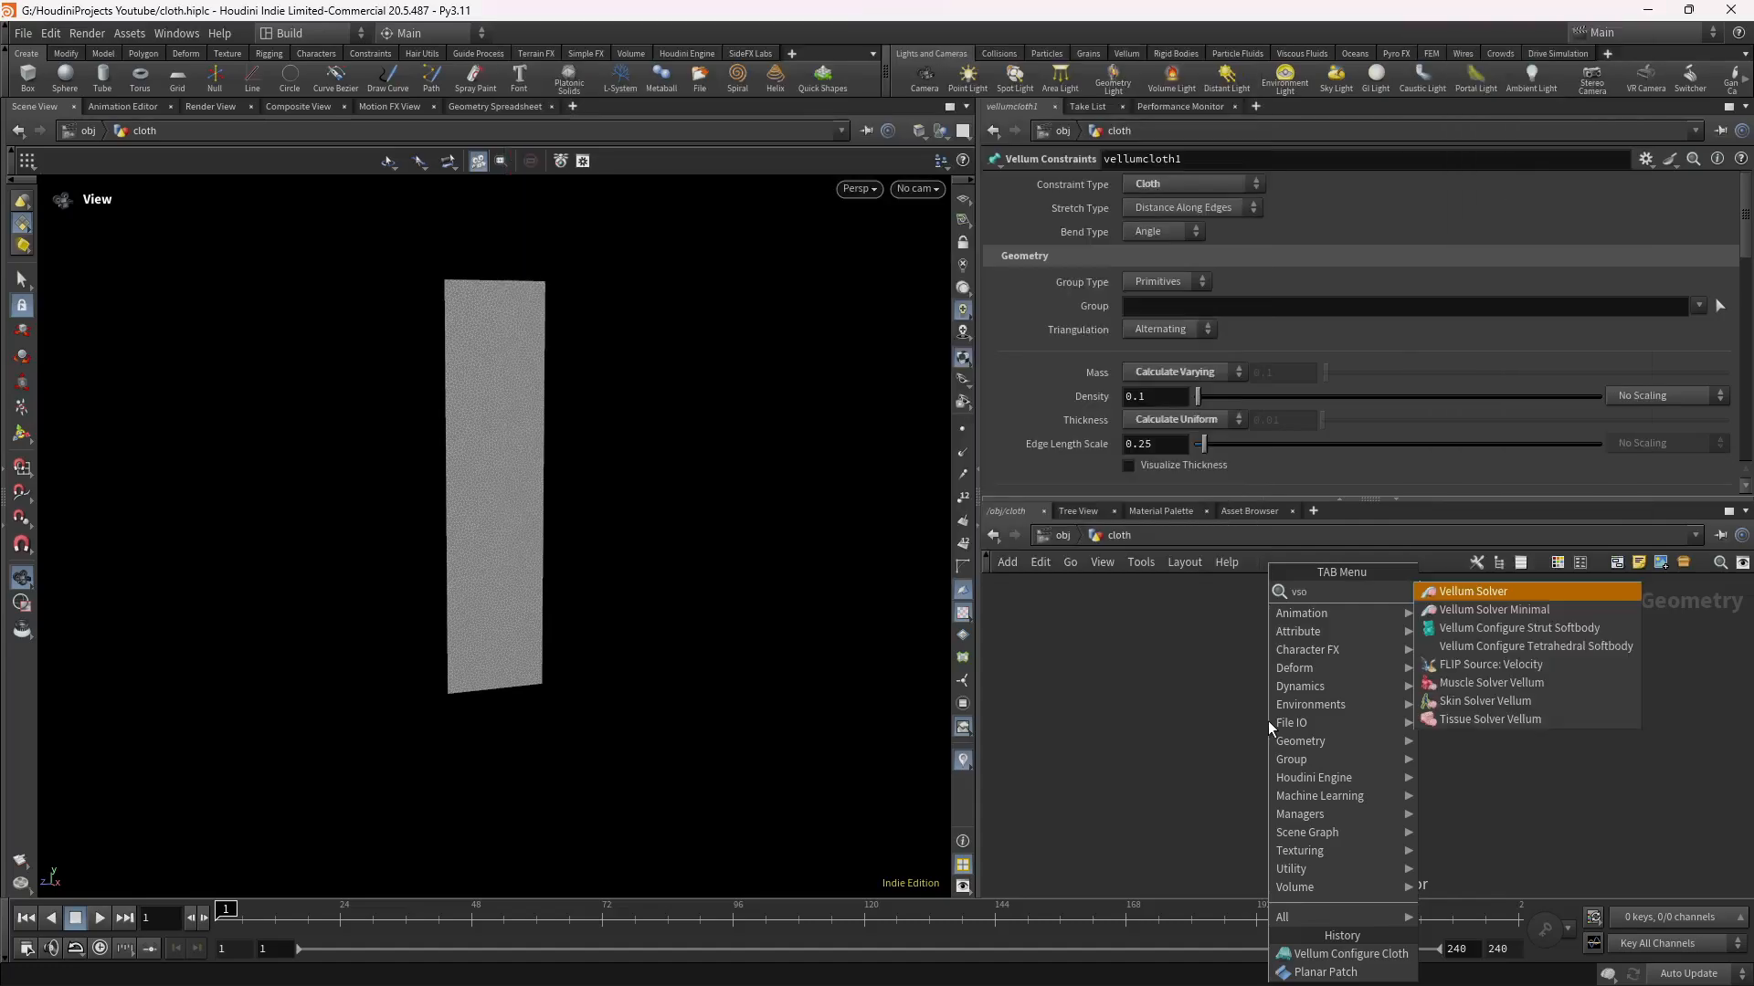
key(Return)
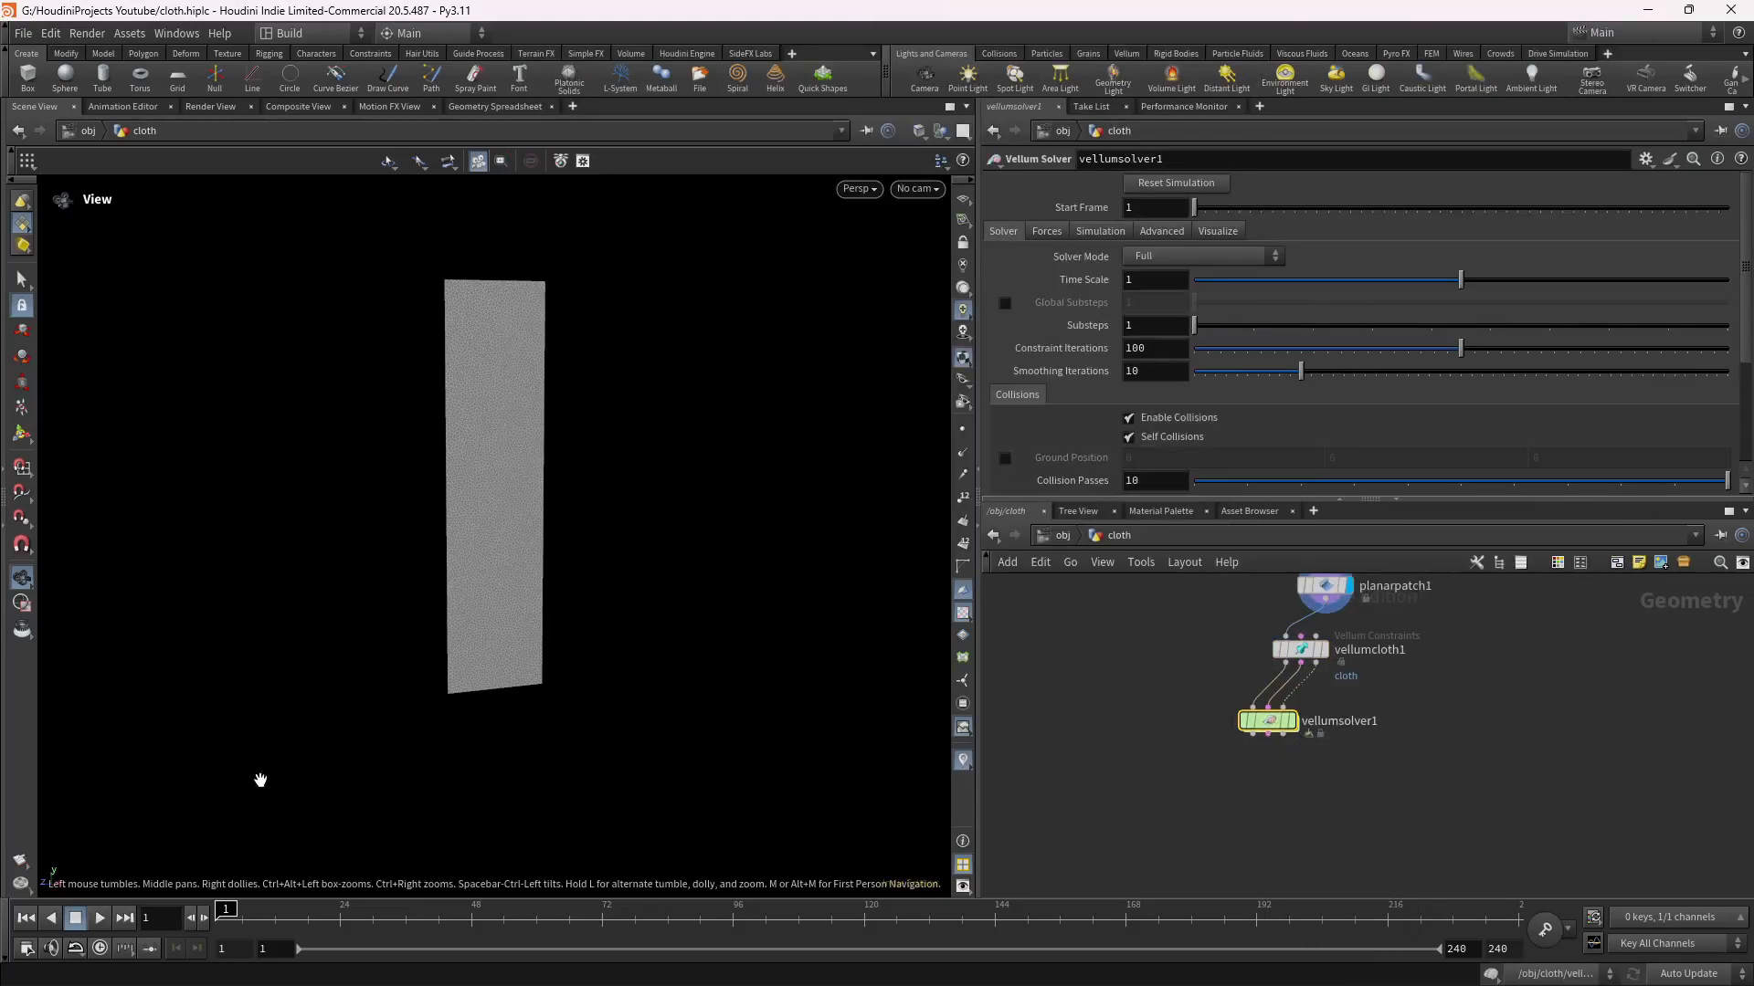
Turn on real-time playback and save the scene file.
click(100, 948)
key(ctrl+s)
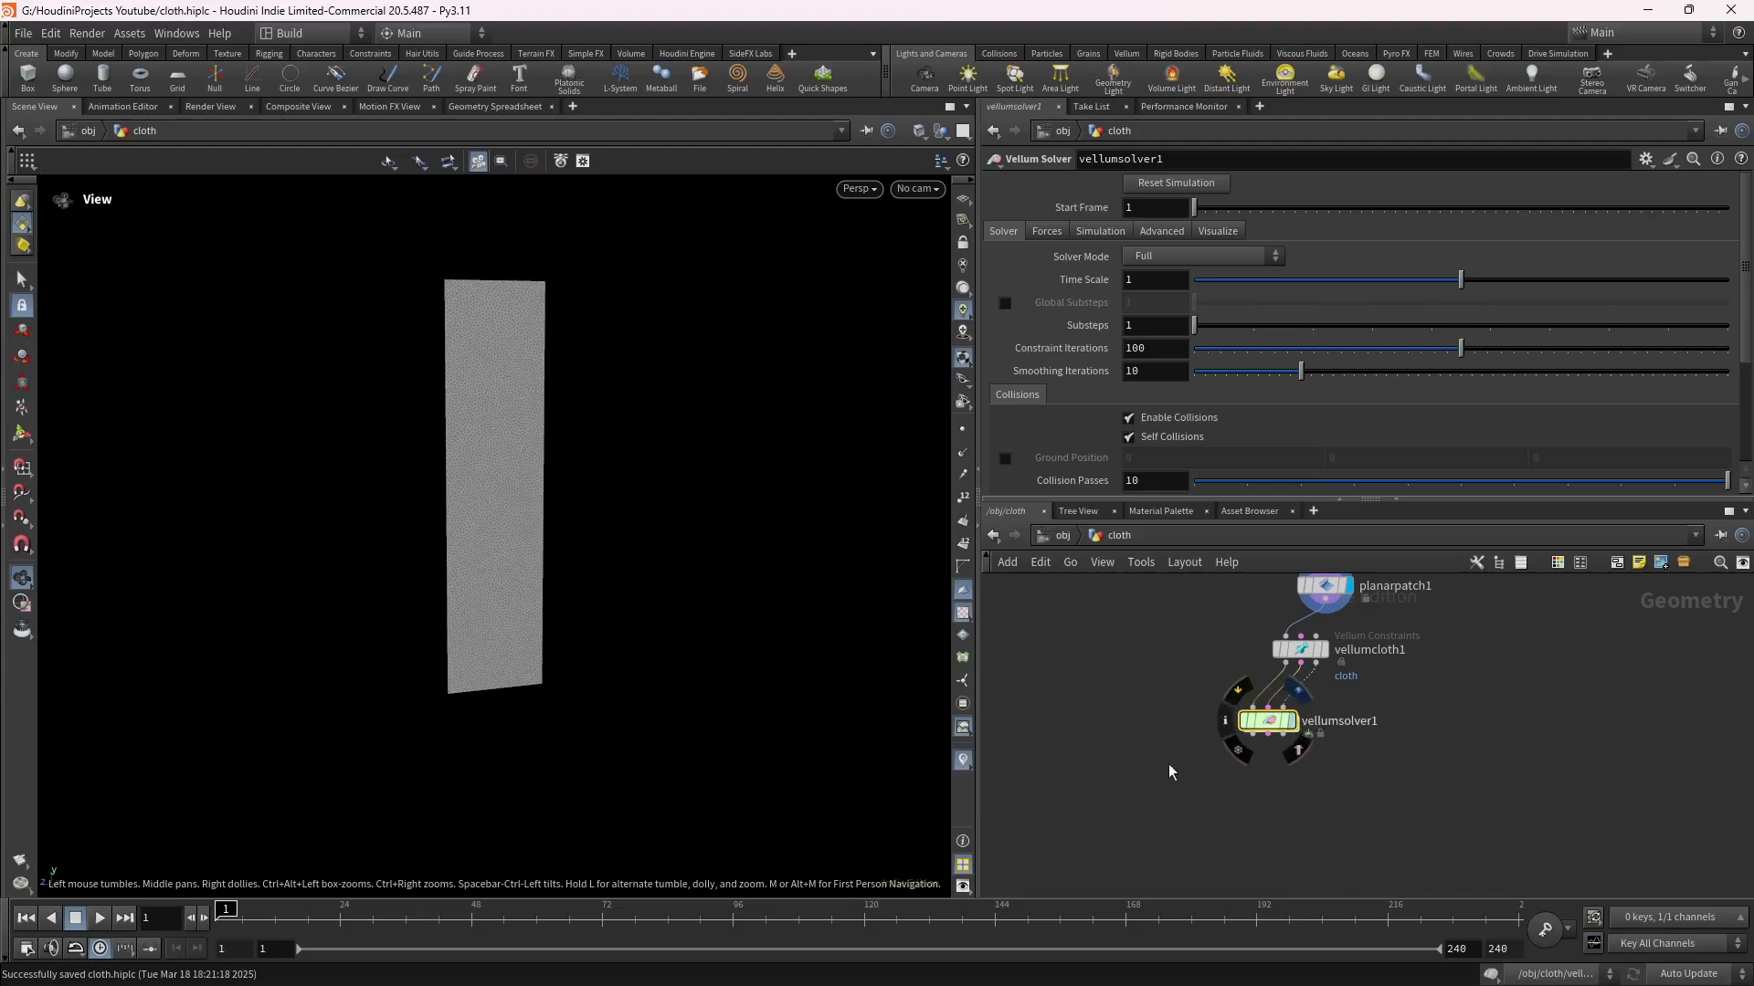
Display the Vellum Solver's result, play the cloth simulation briefly and return to the first frame.
key(r)
click(100, 918)
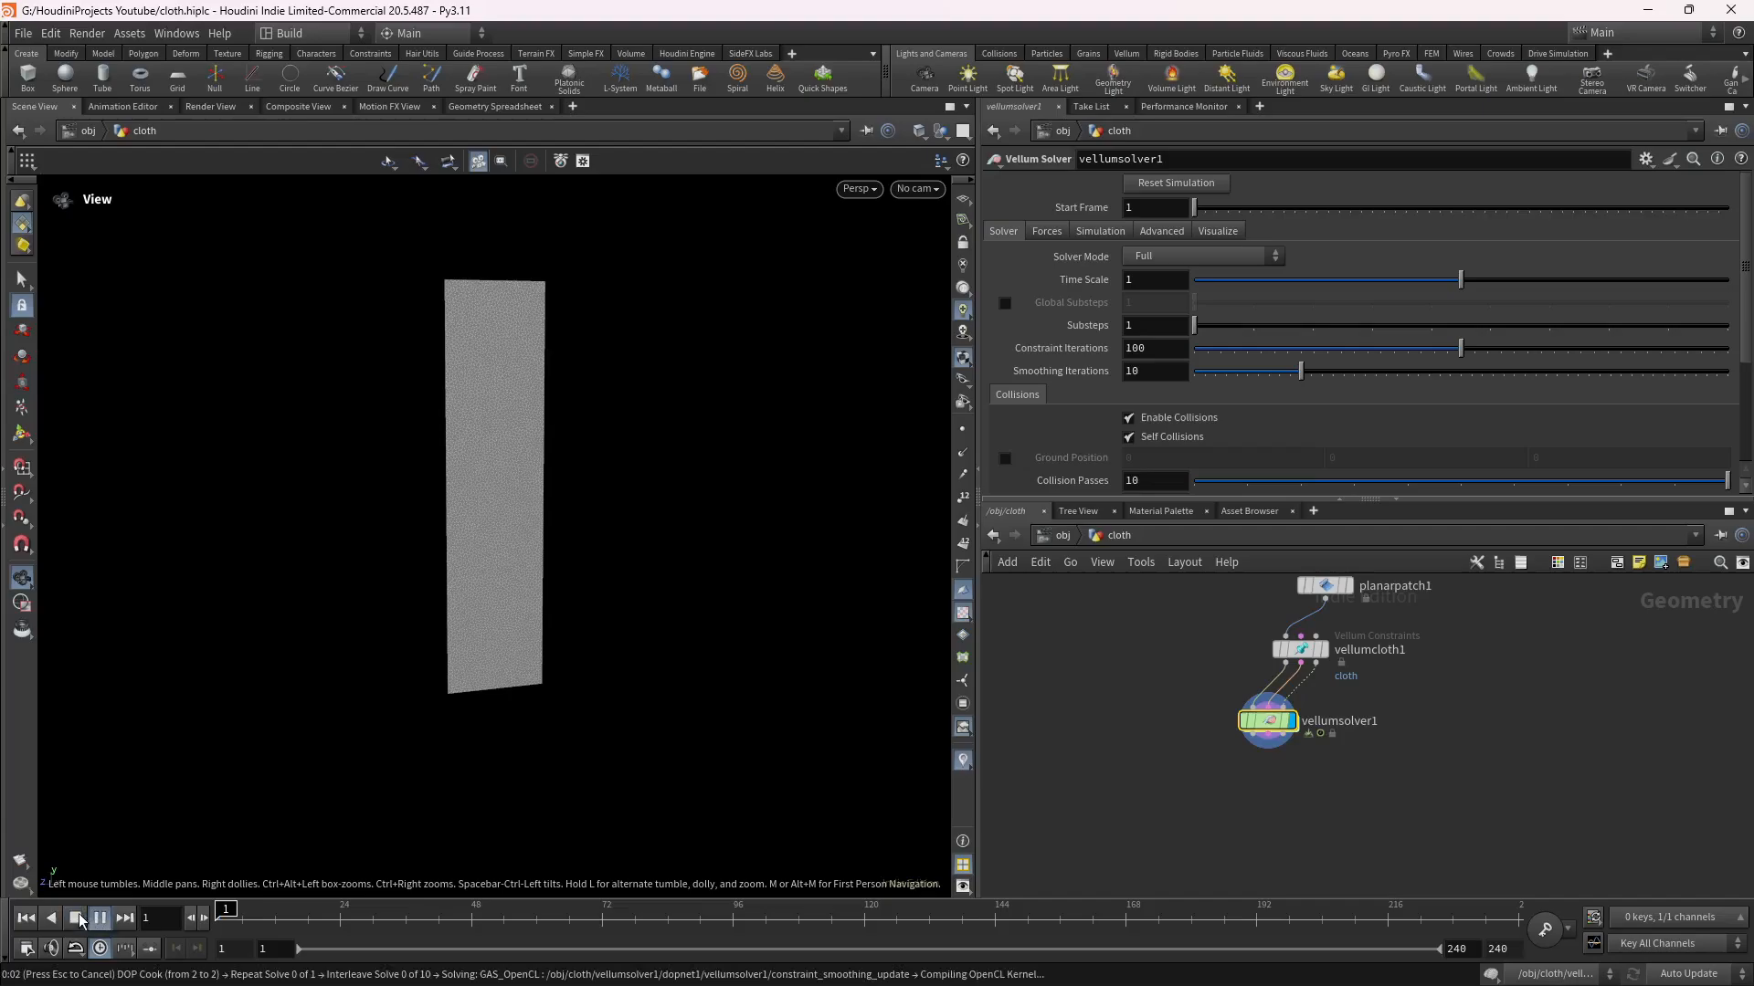
click(77, 918)
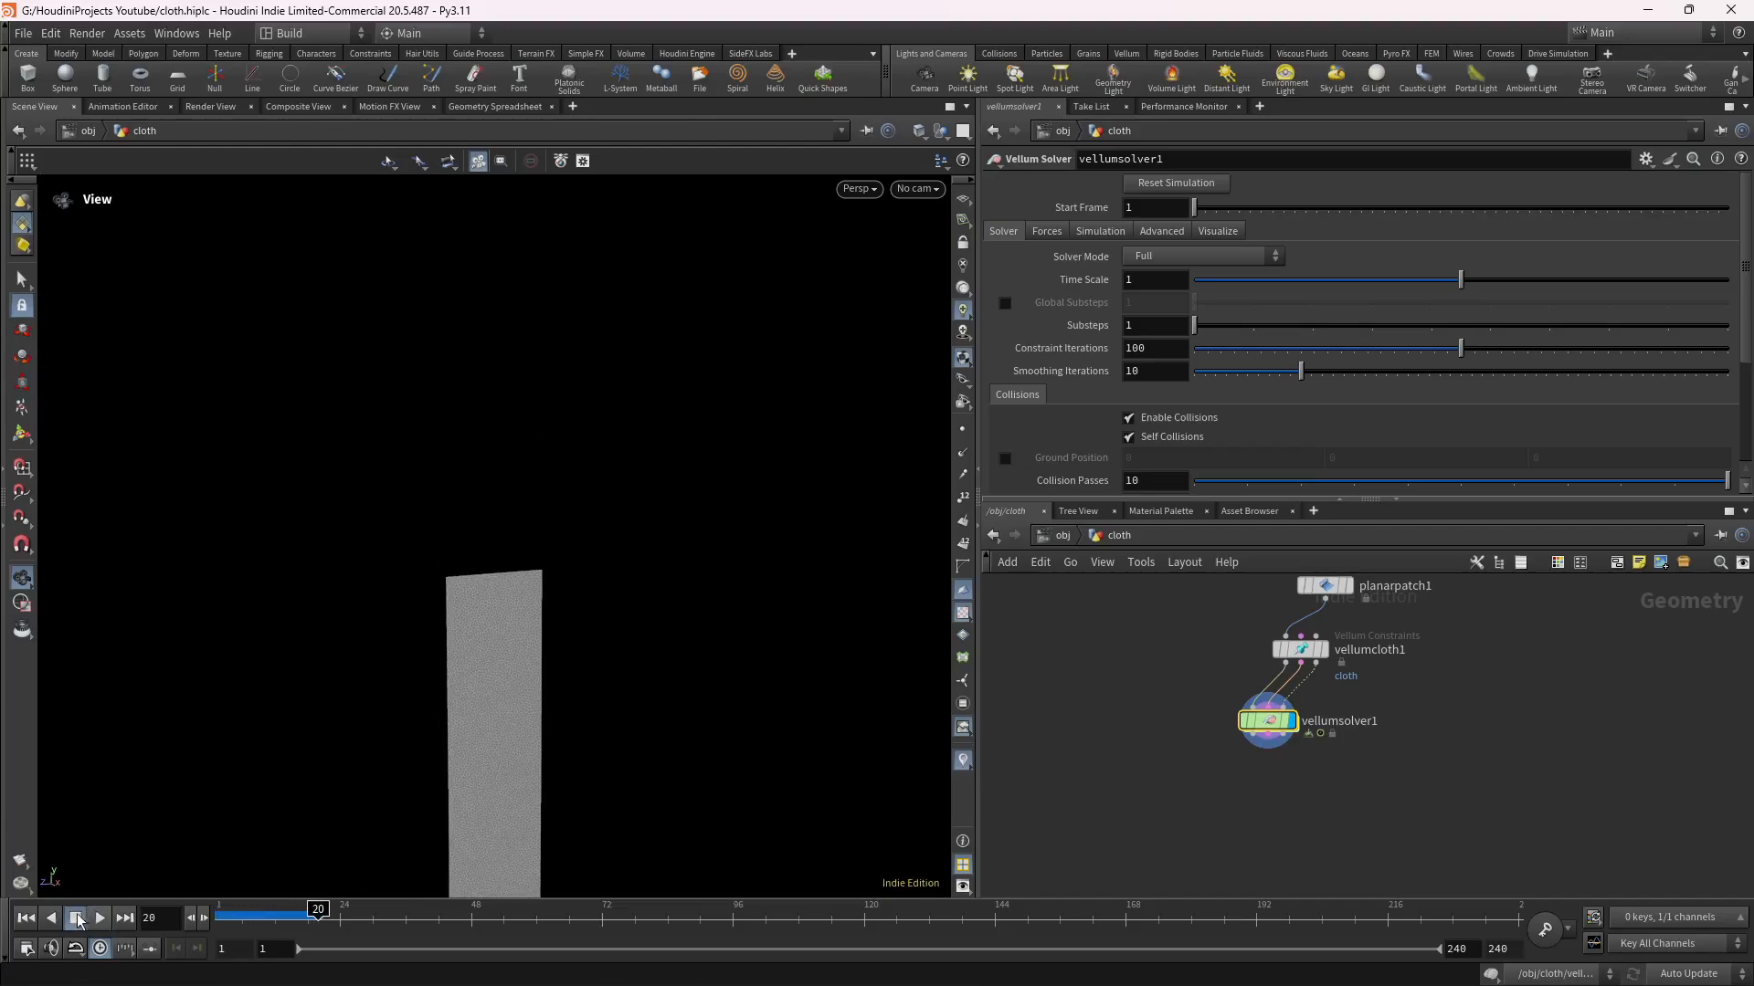
click(26, 918)
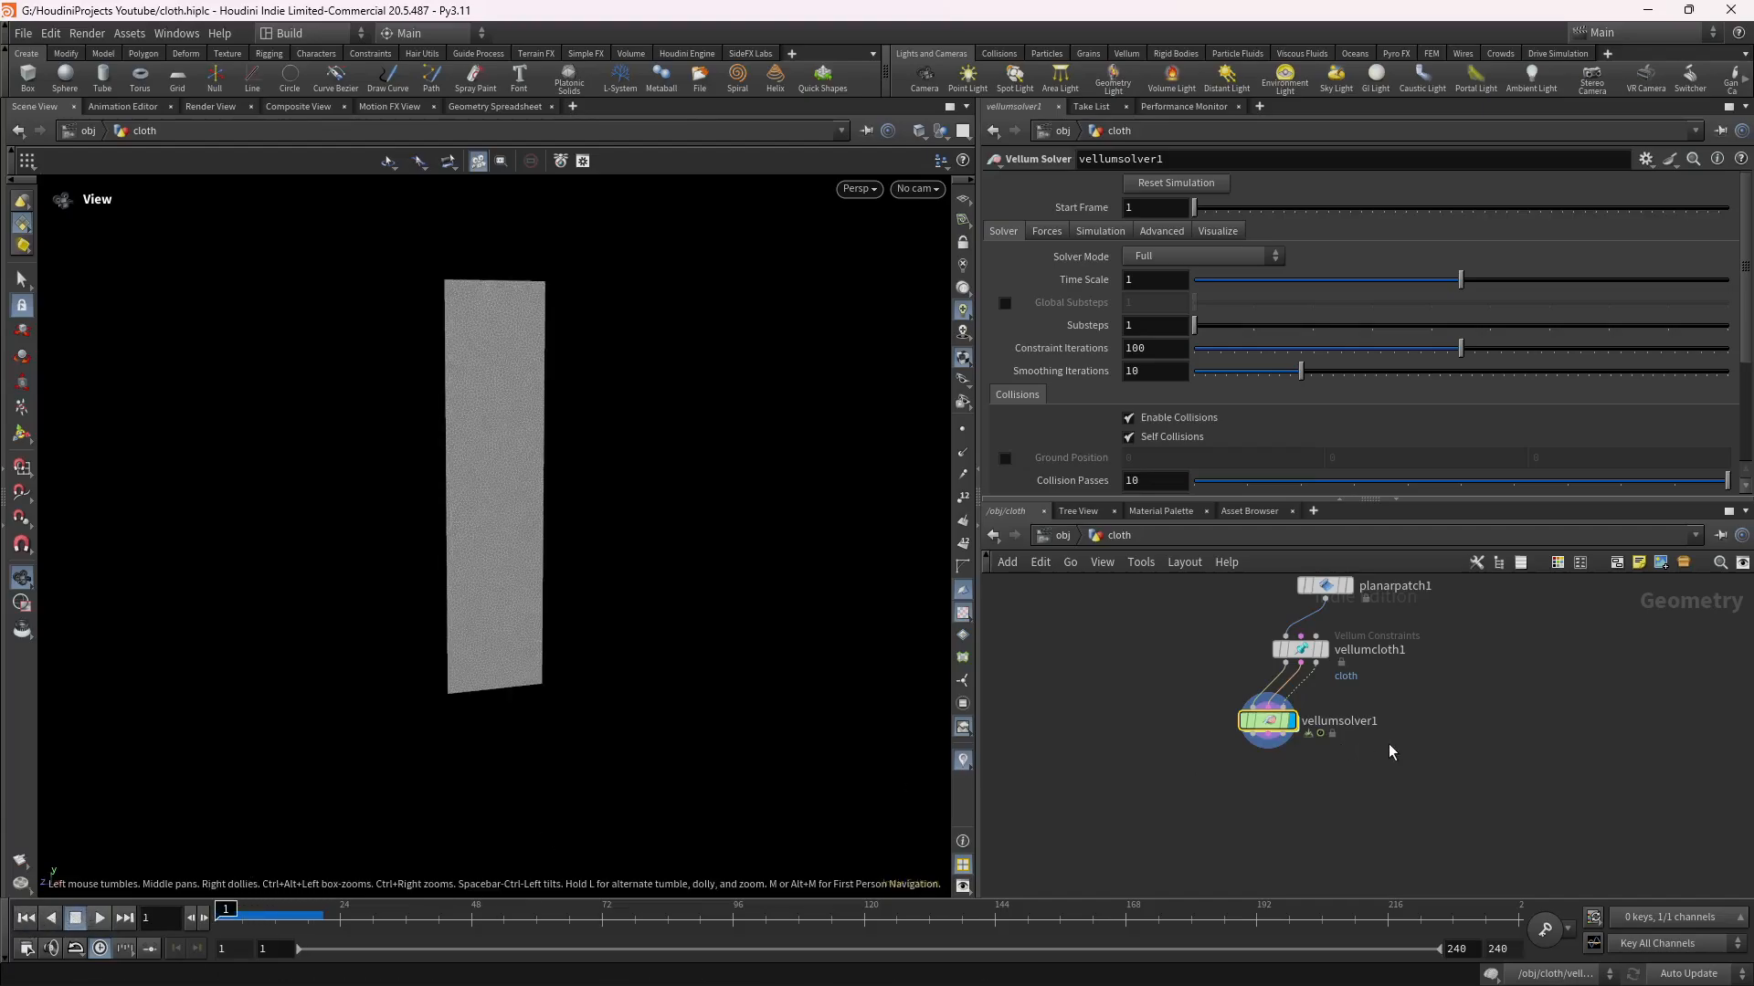
Set the Y component of the Vellum Solver's gravity force to 0.
mouse_move(1305, 723)
click(1046, 231)
double_click(1358, 256)
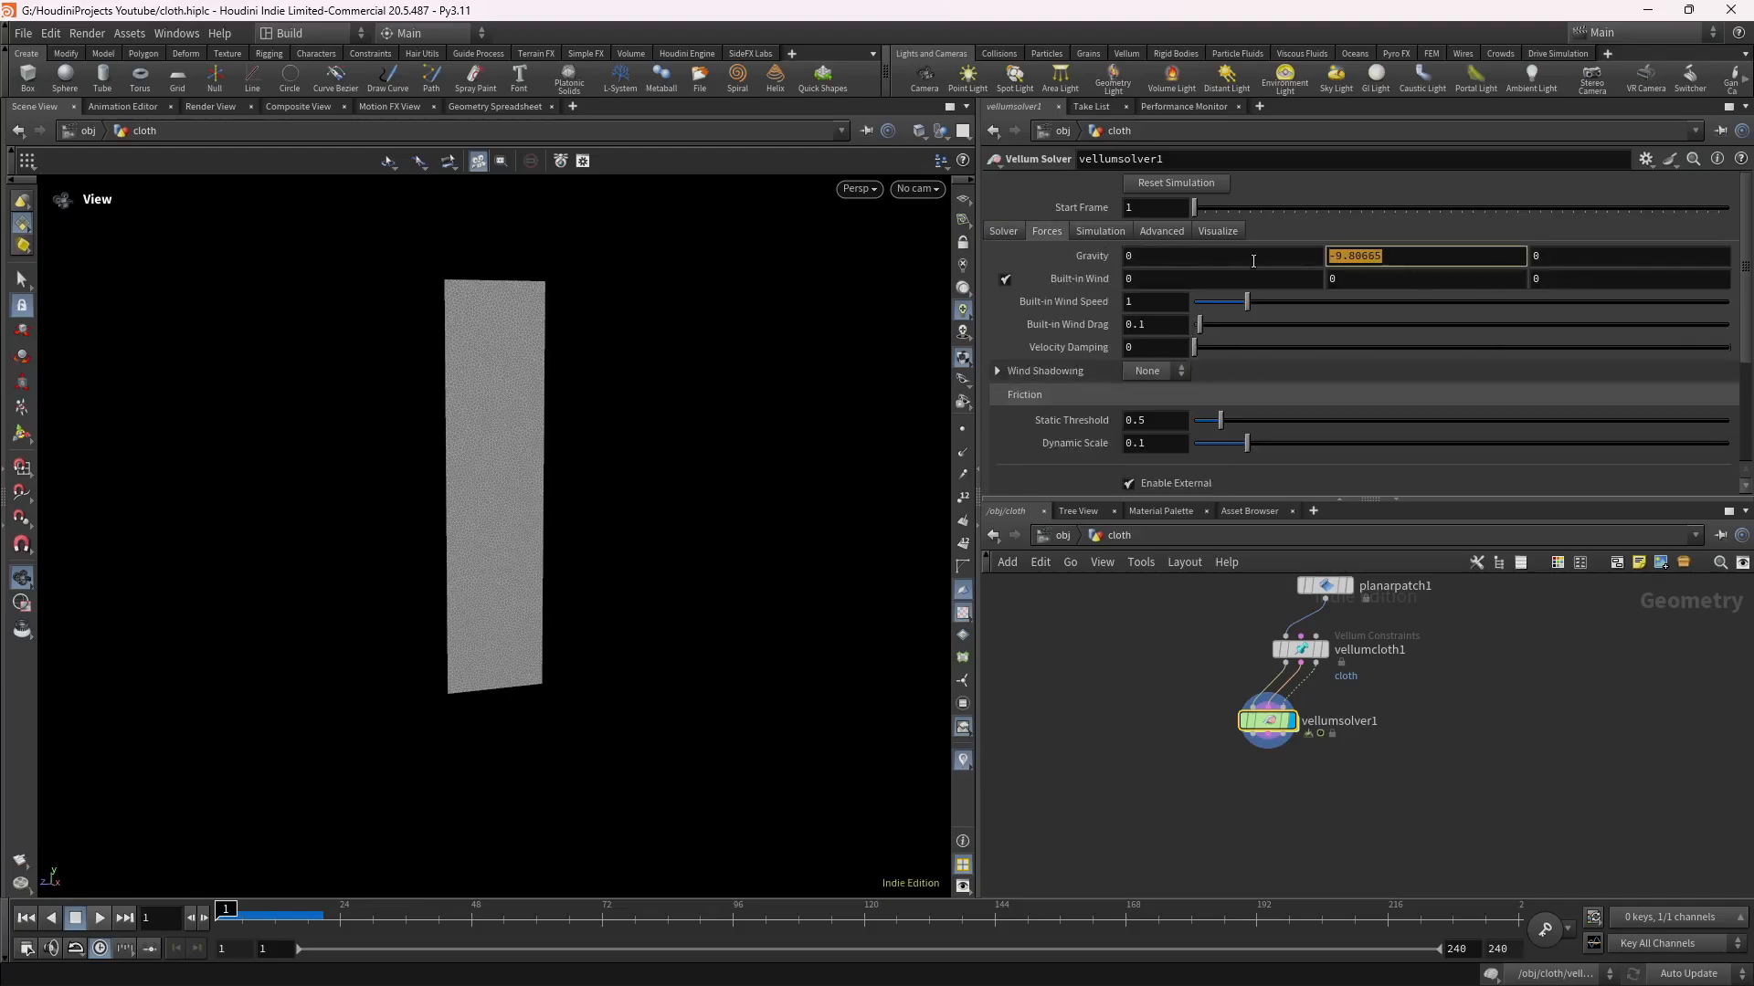
text(0)
key(Return)
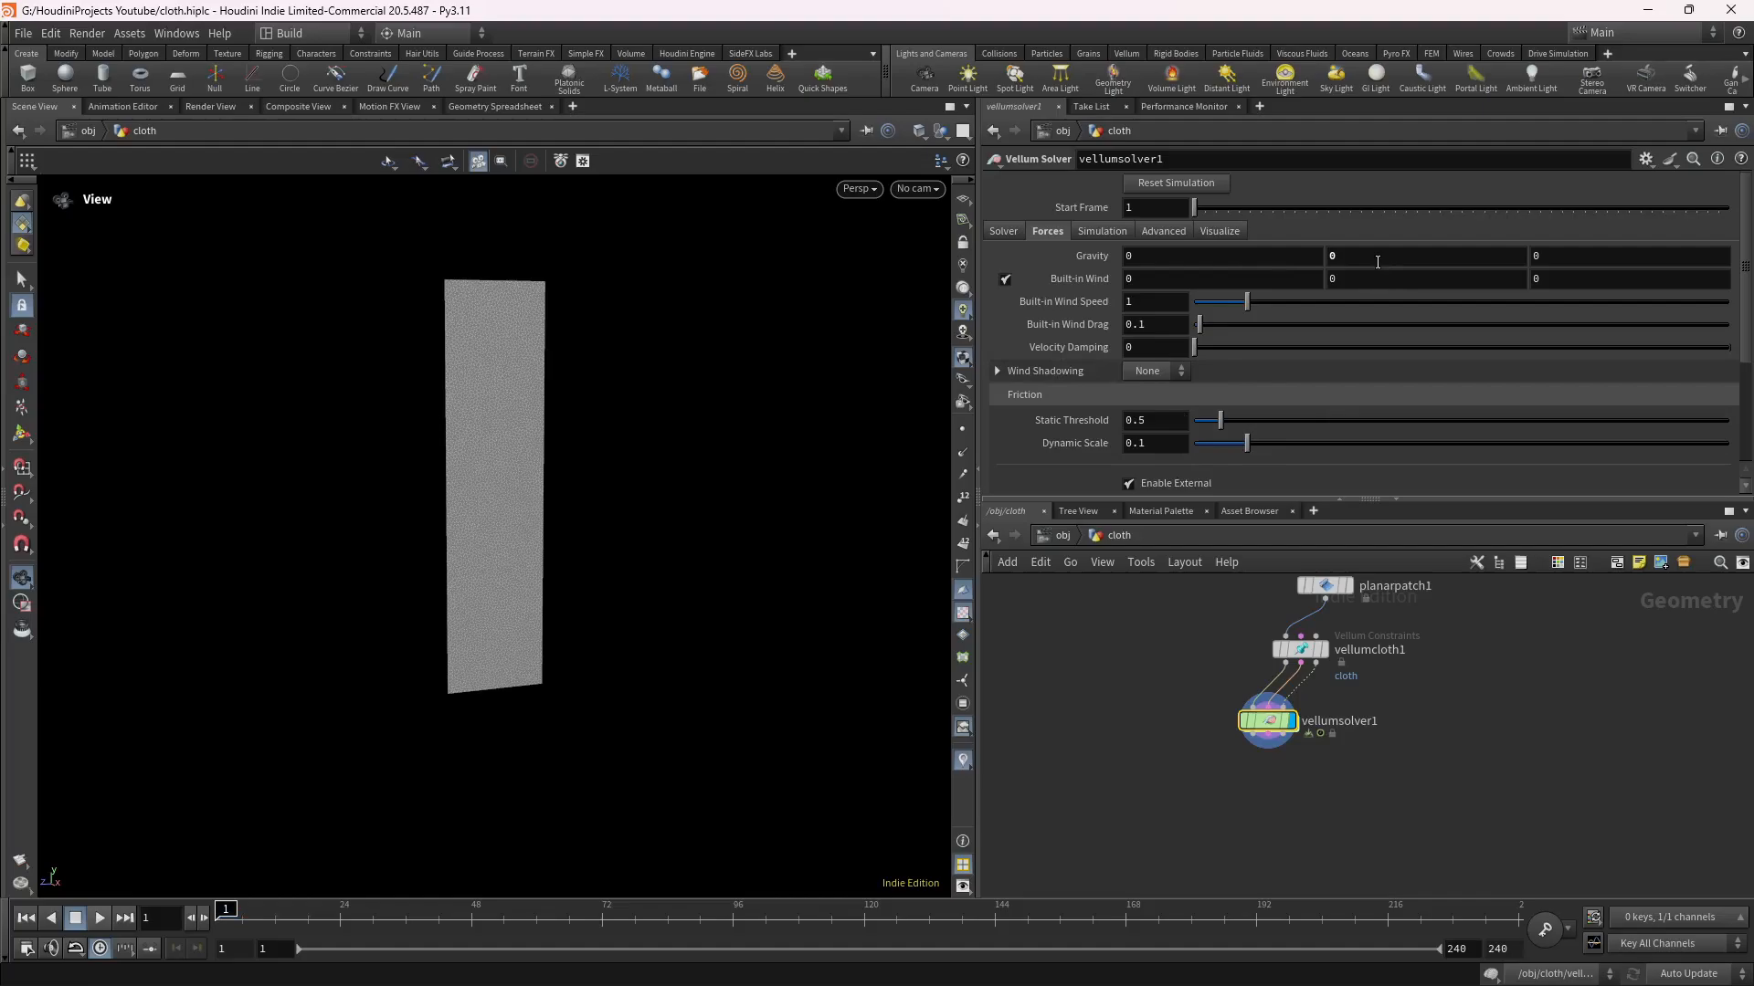
Play the simulation with gravity off to check the cloth's motion, stopping and returning to the first frame.
click(92, 920)
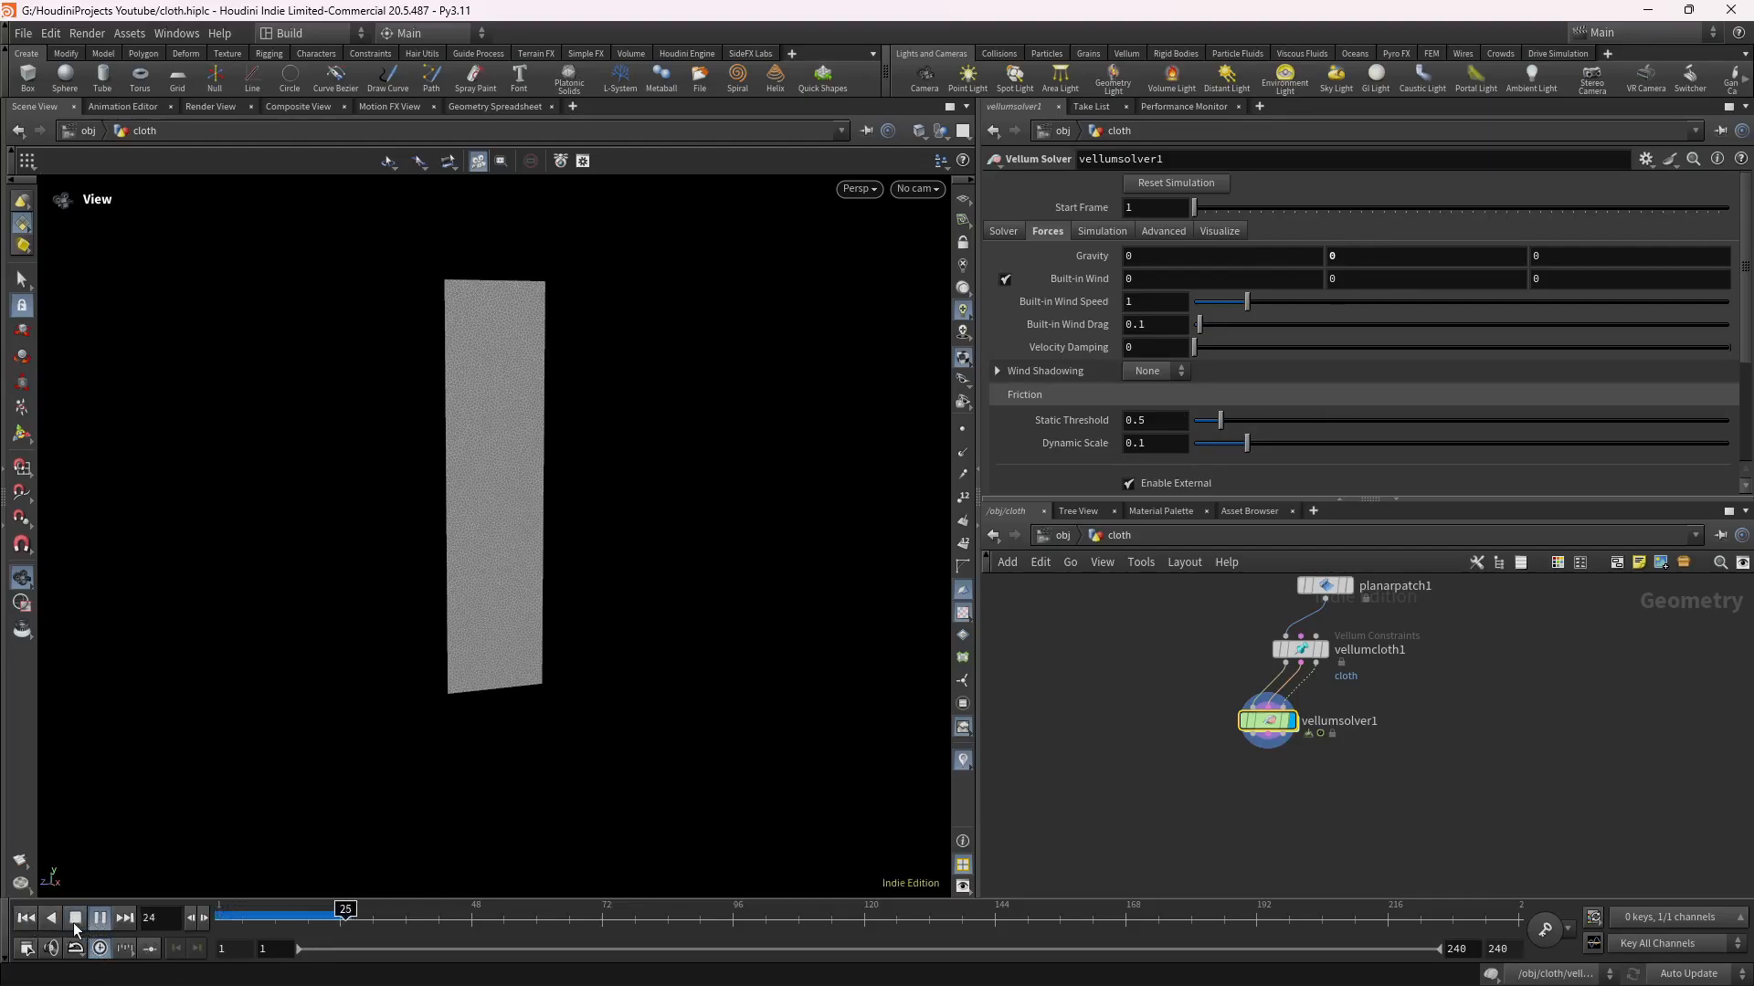
click(75, 919)
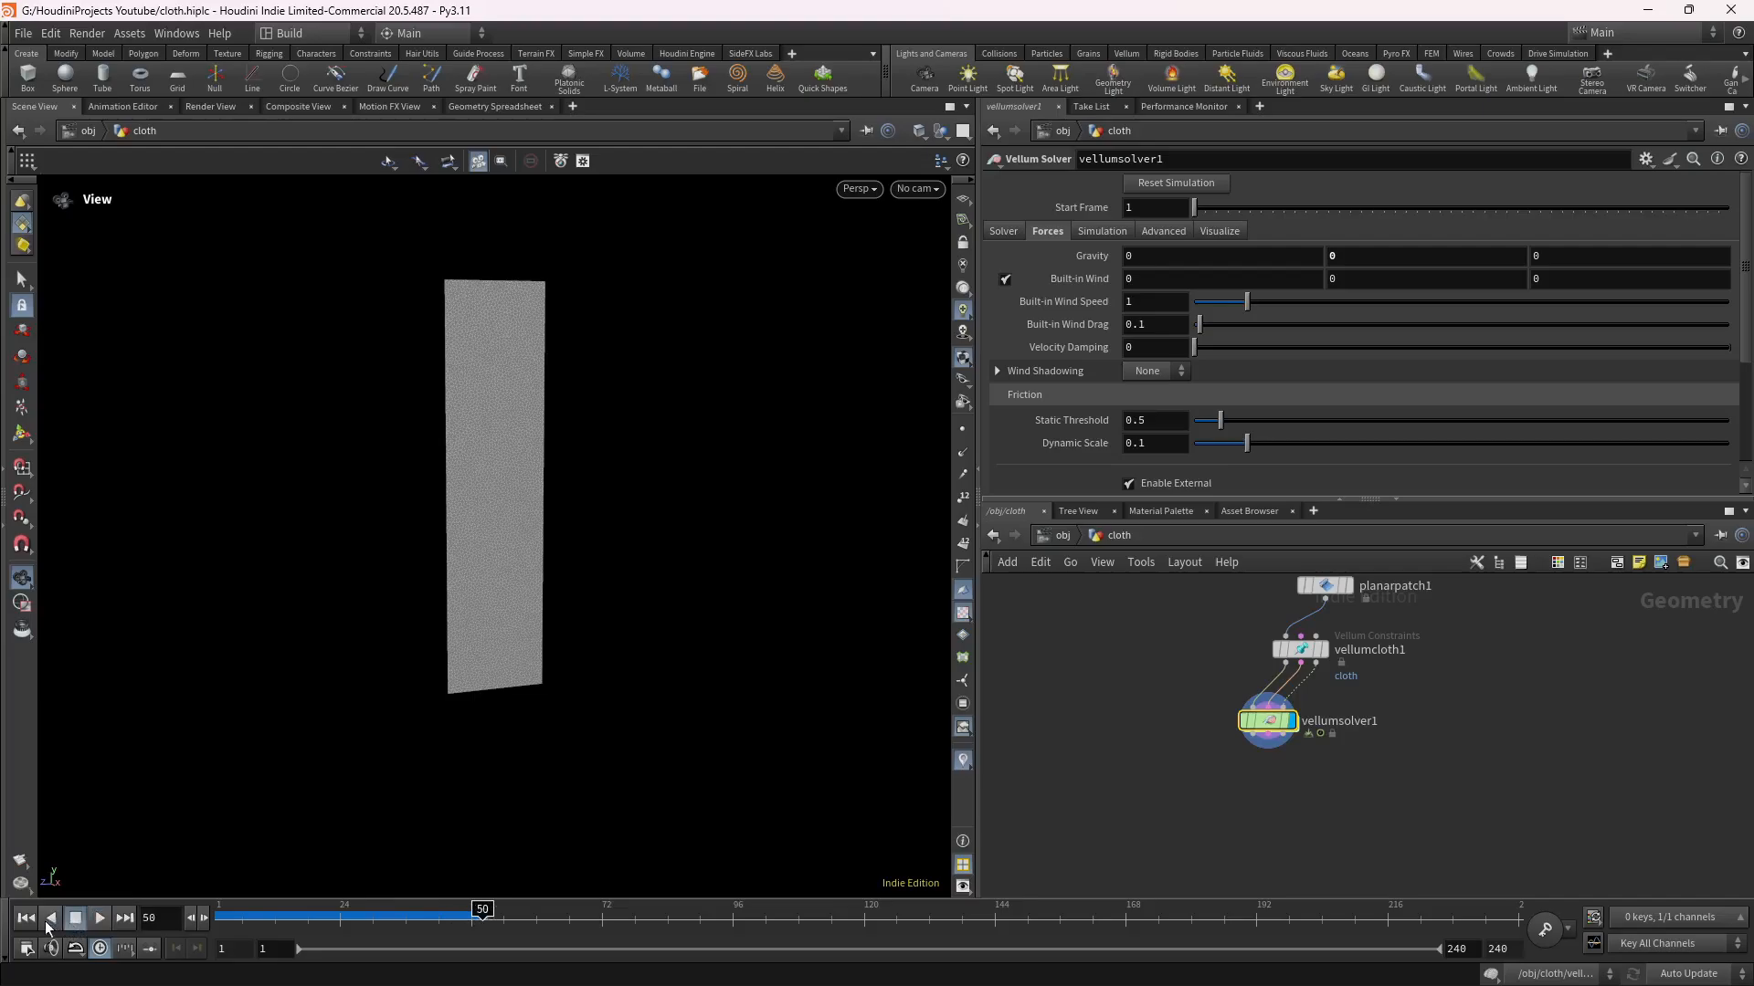
click(31, 918)
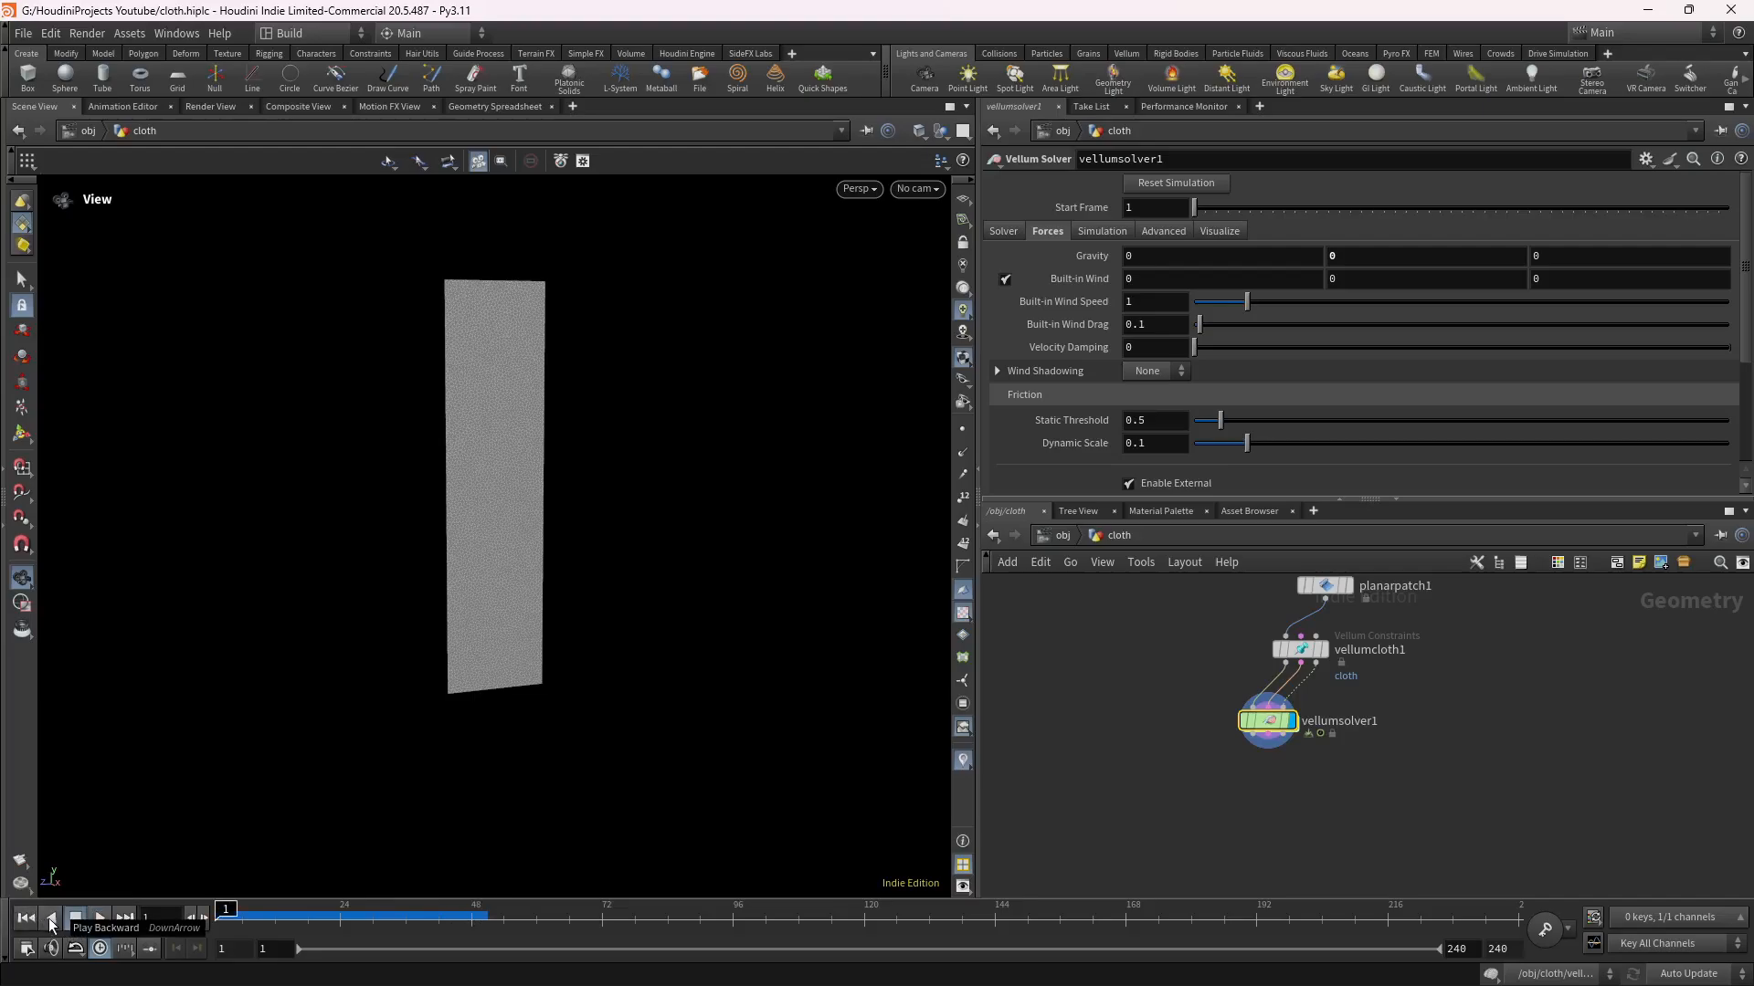
Inside the Vellum Solver, add a POP Force node and wire its output into the FORCE output node.
double_click(1270, 720)
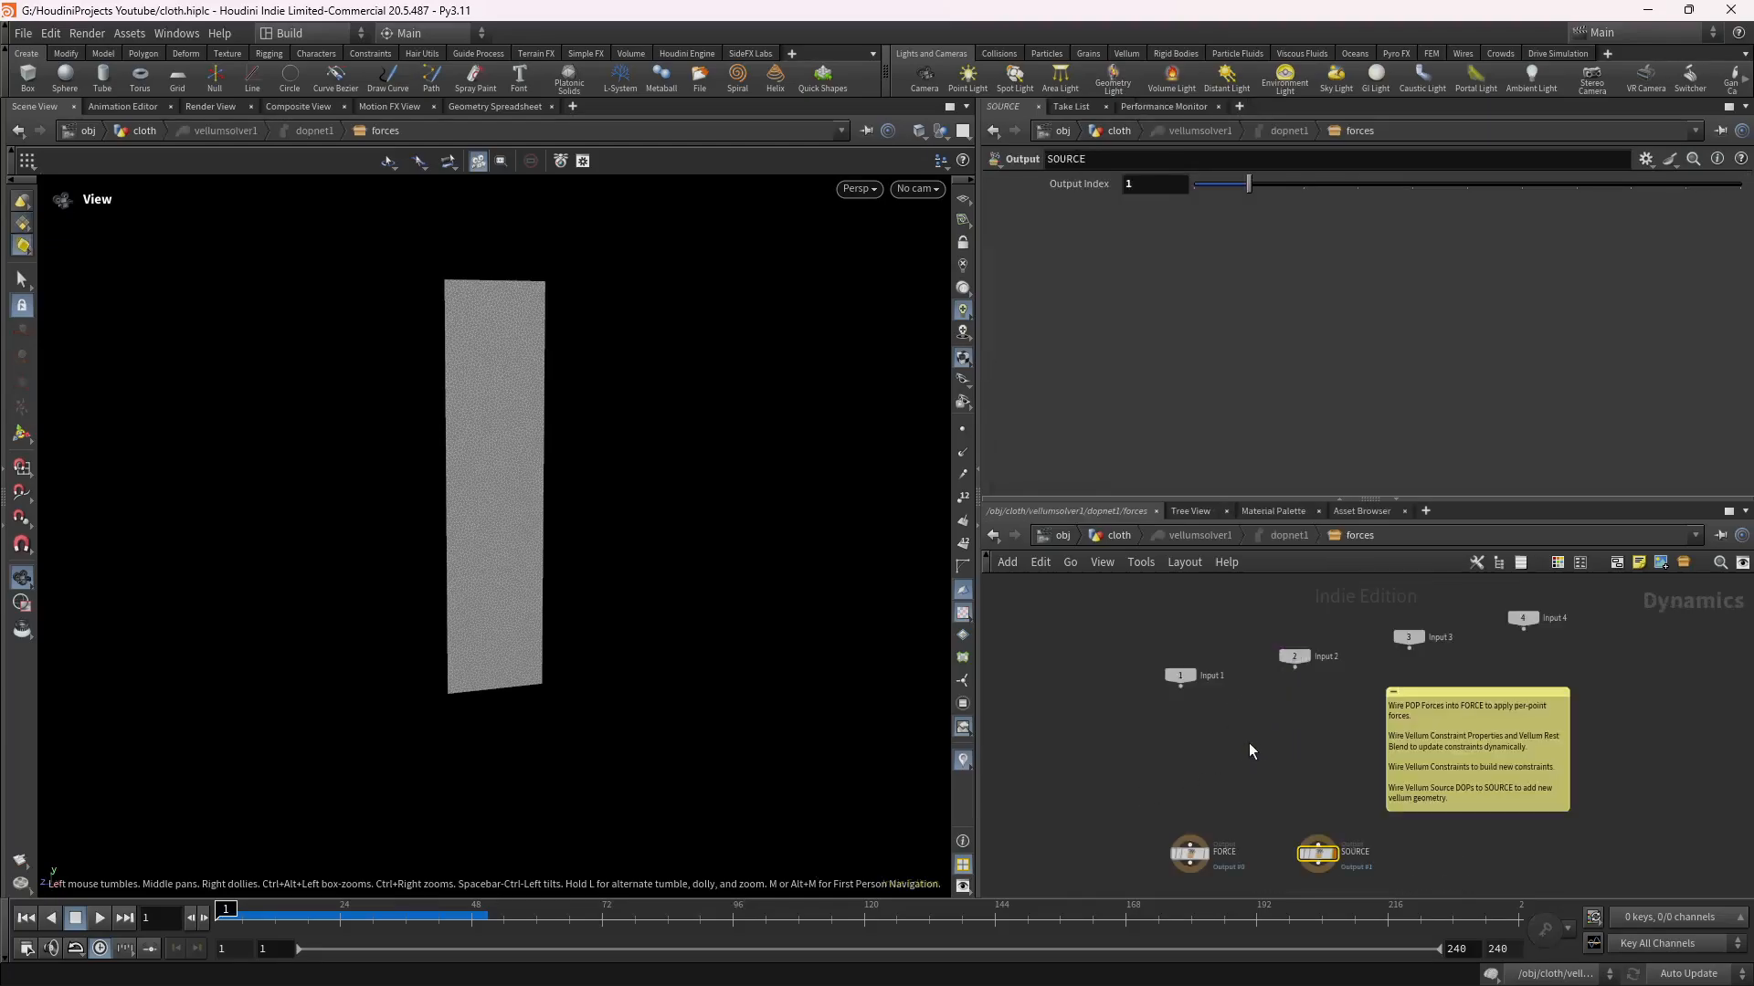
key(Tab)
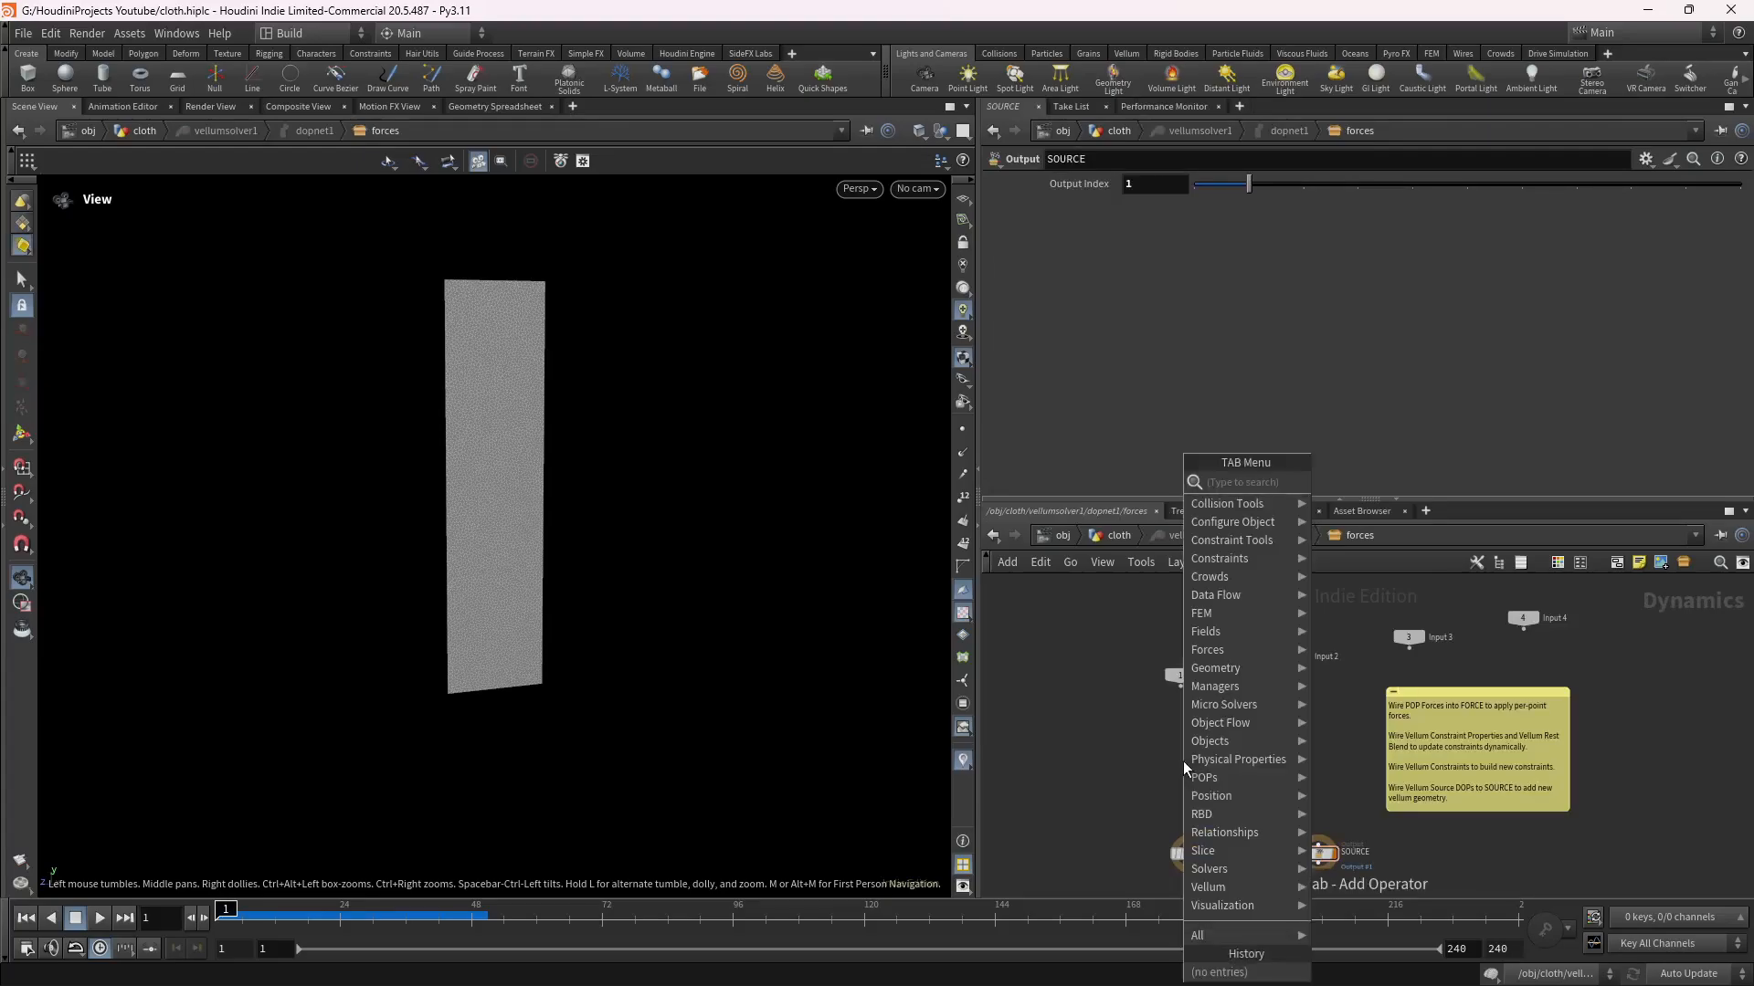
text(pd)
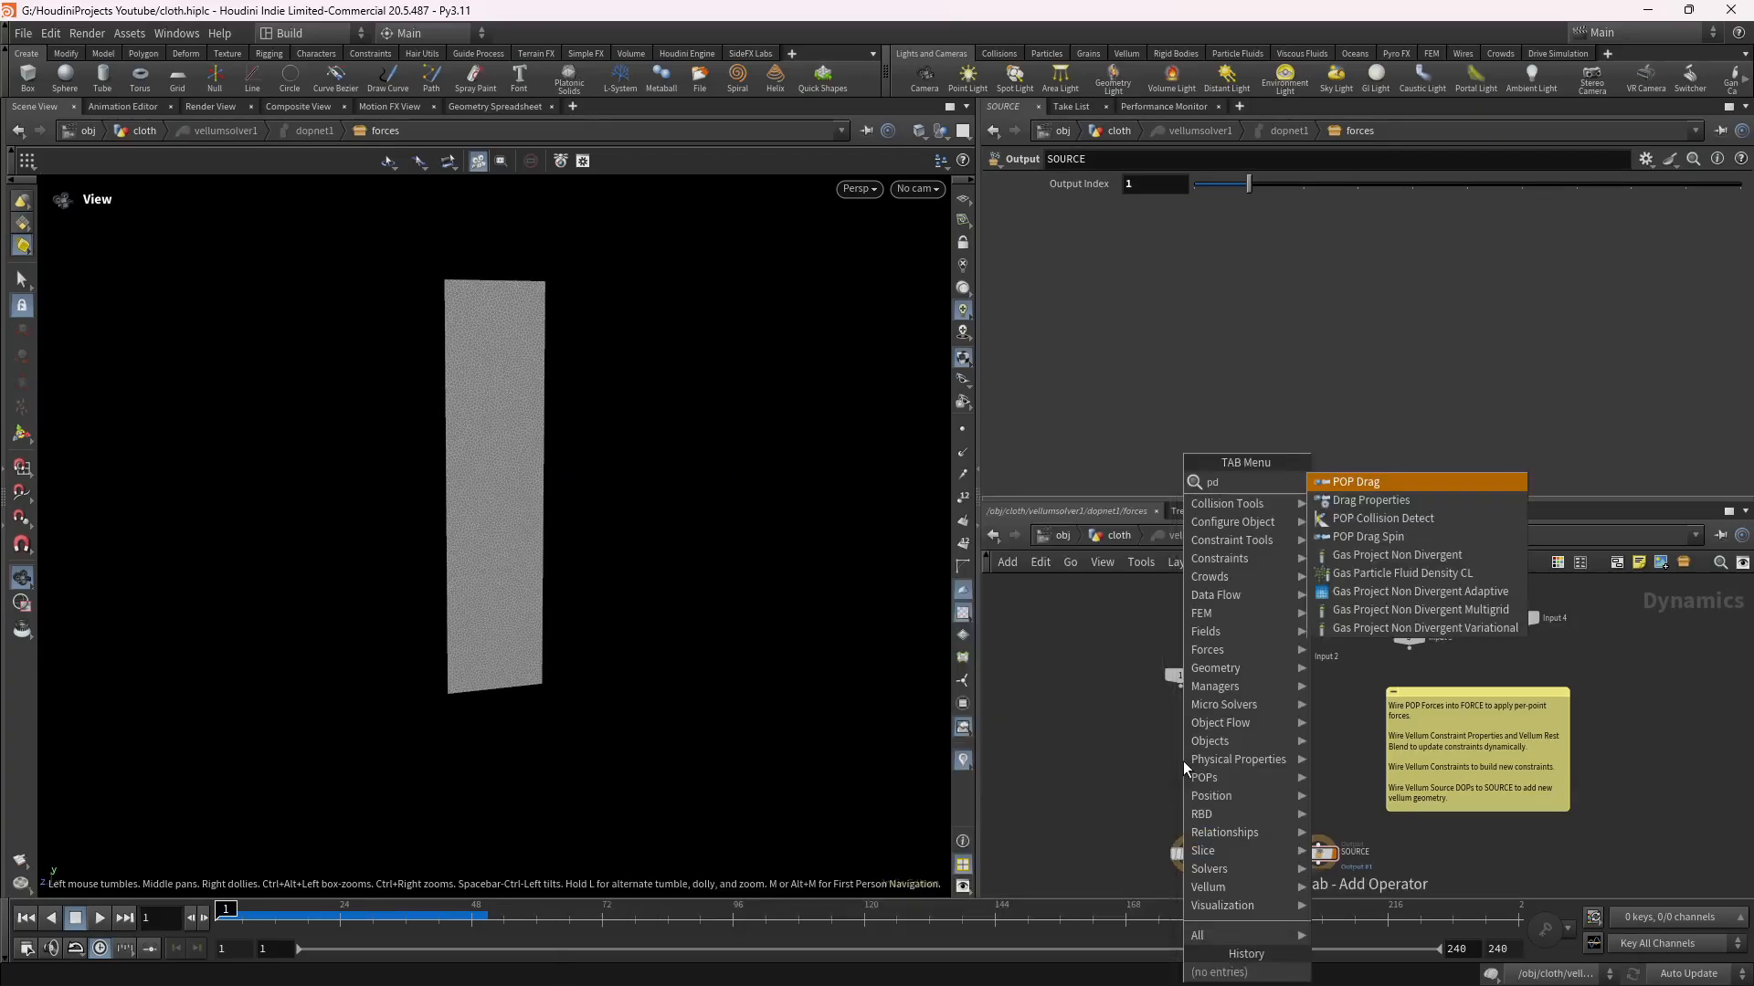
key(BackSpace)
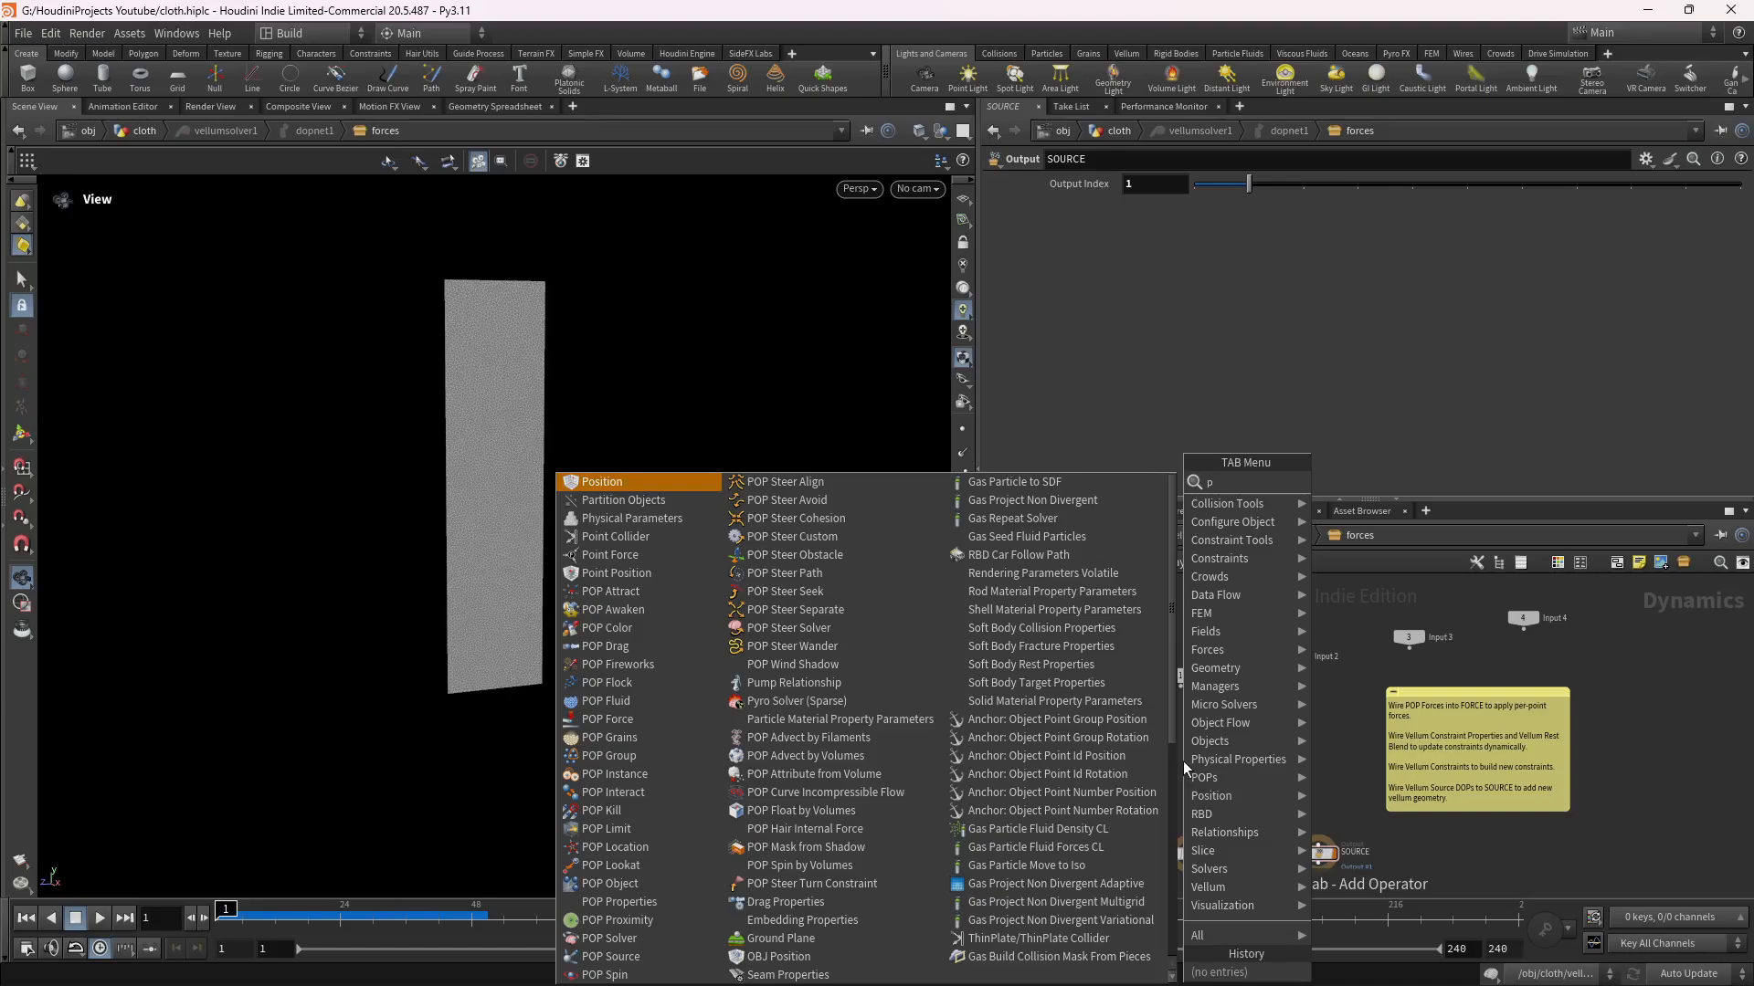
text(fro)
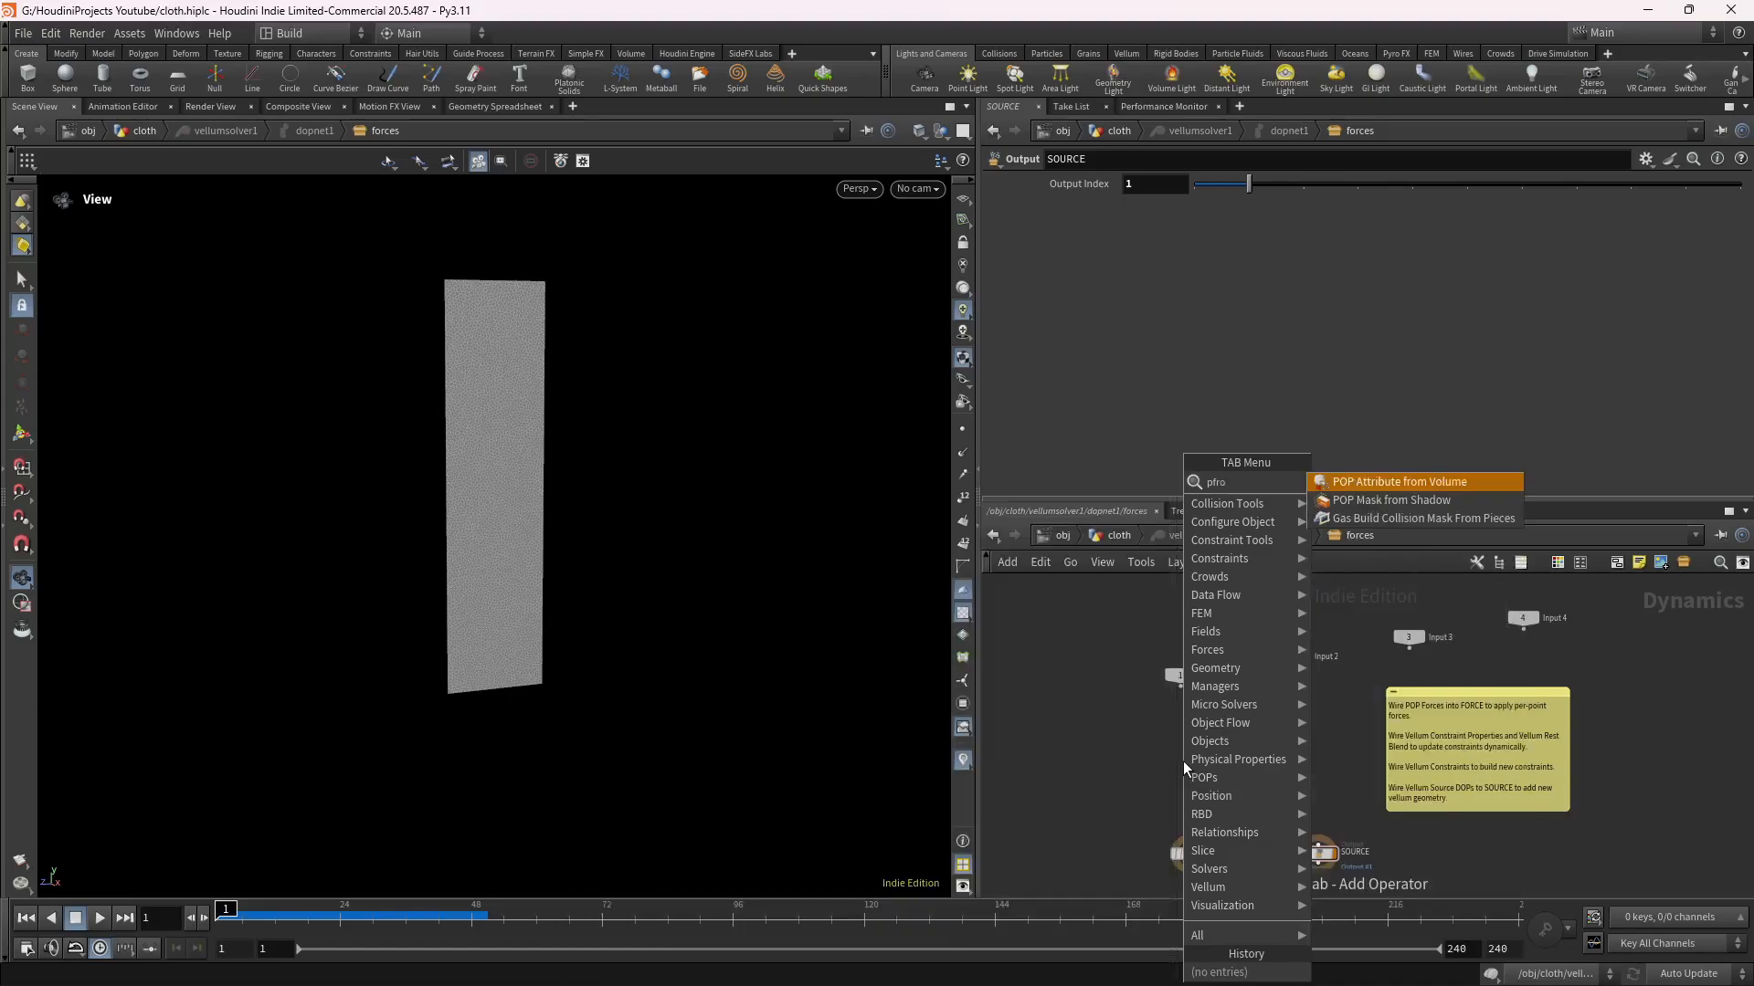
key(BackSpace)
key(BackSpace)
key(BackSpace)
text(op fr)
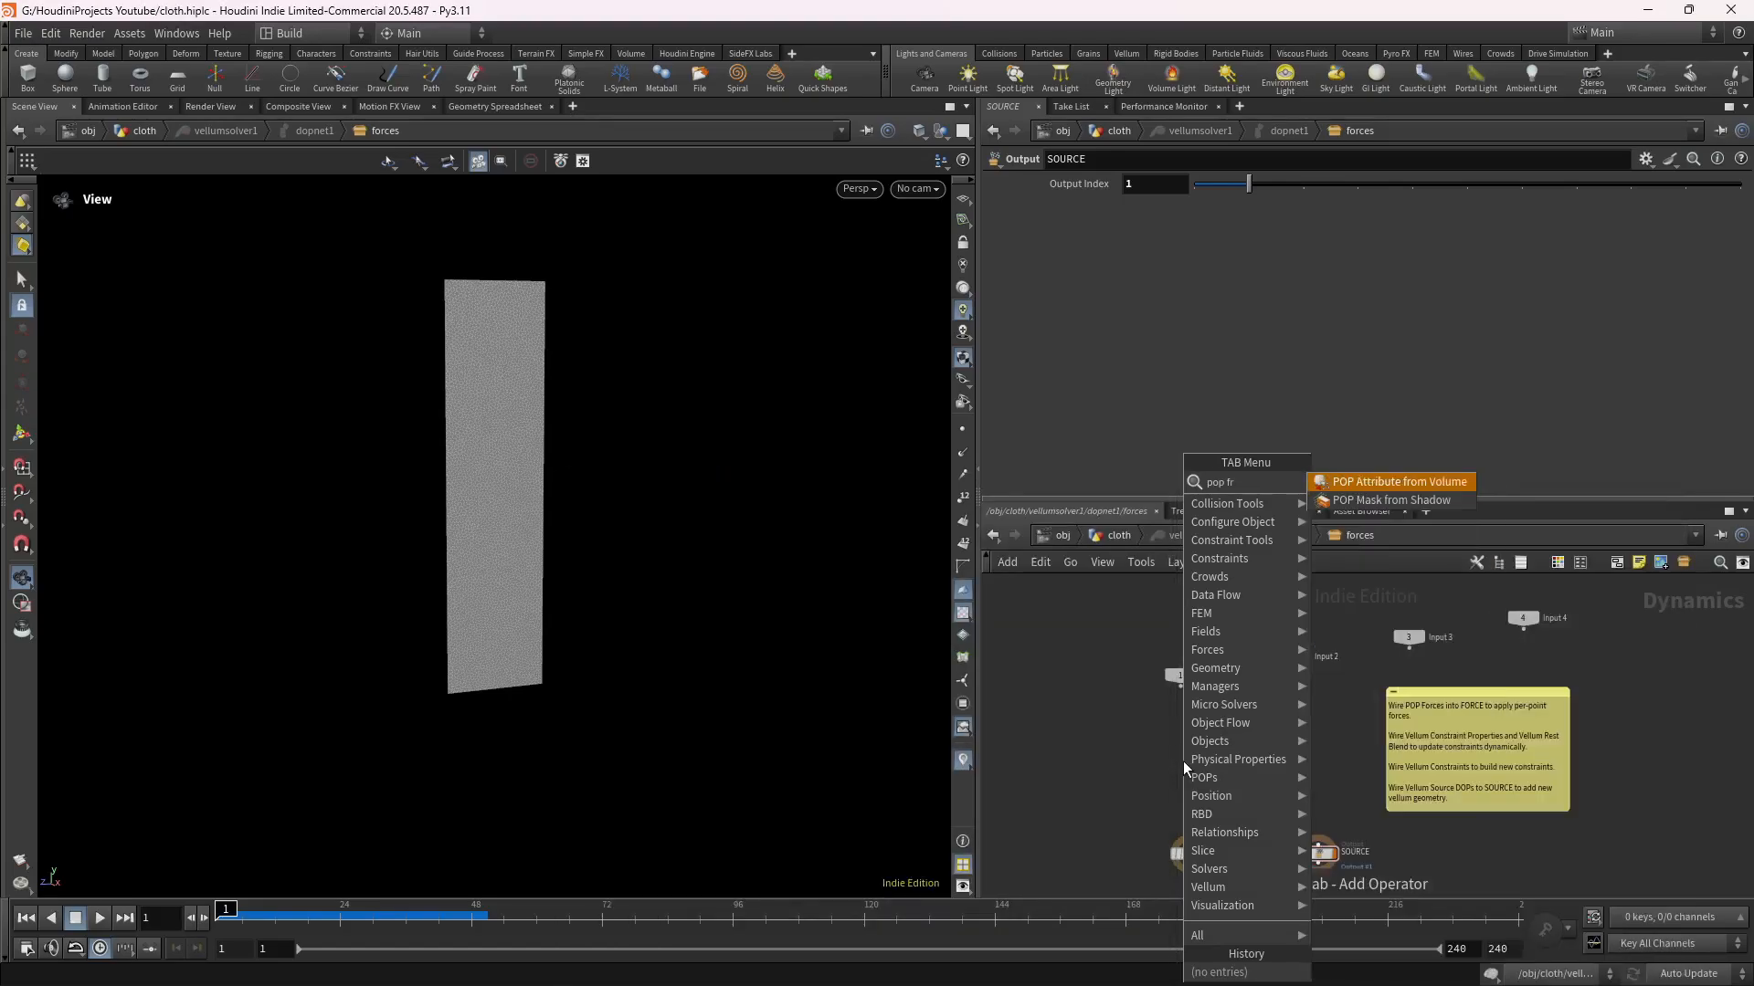
key(BackSpace)
text(o)
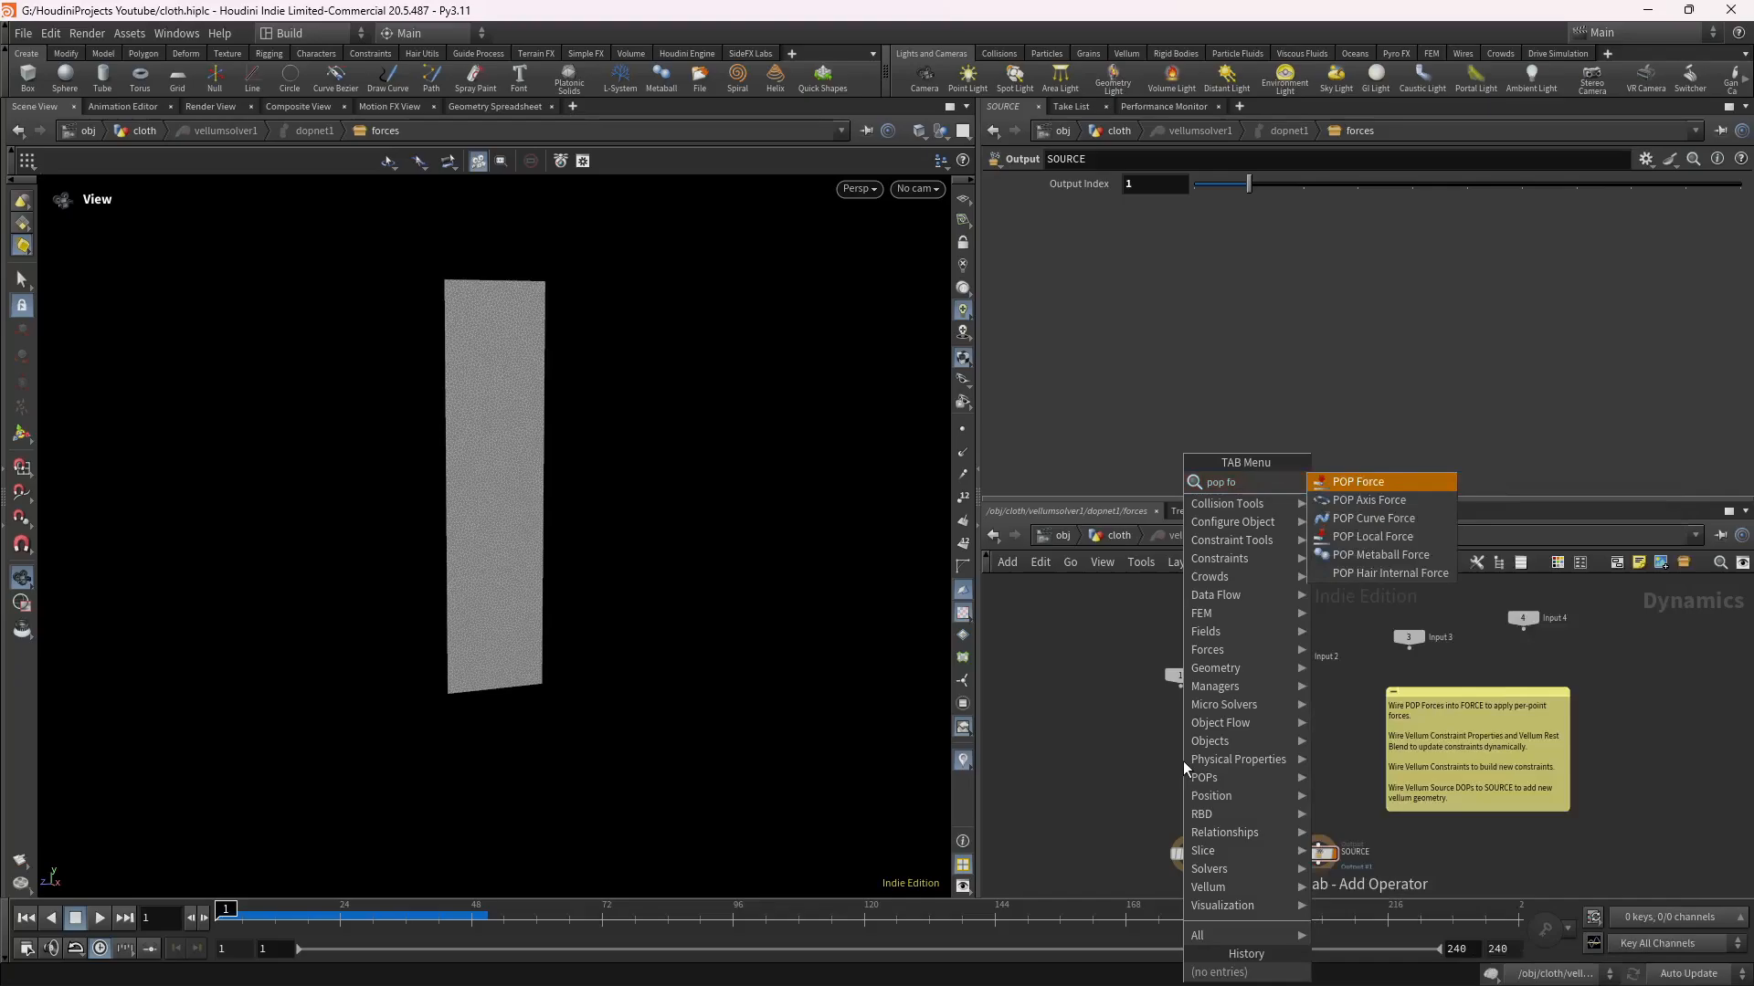
text(r)
key(Return)
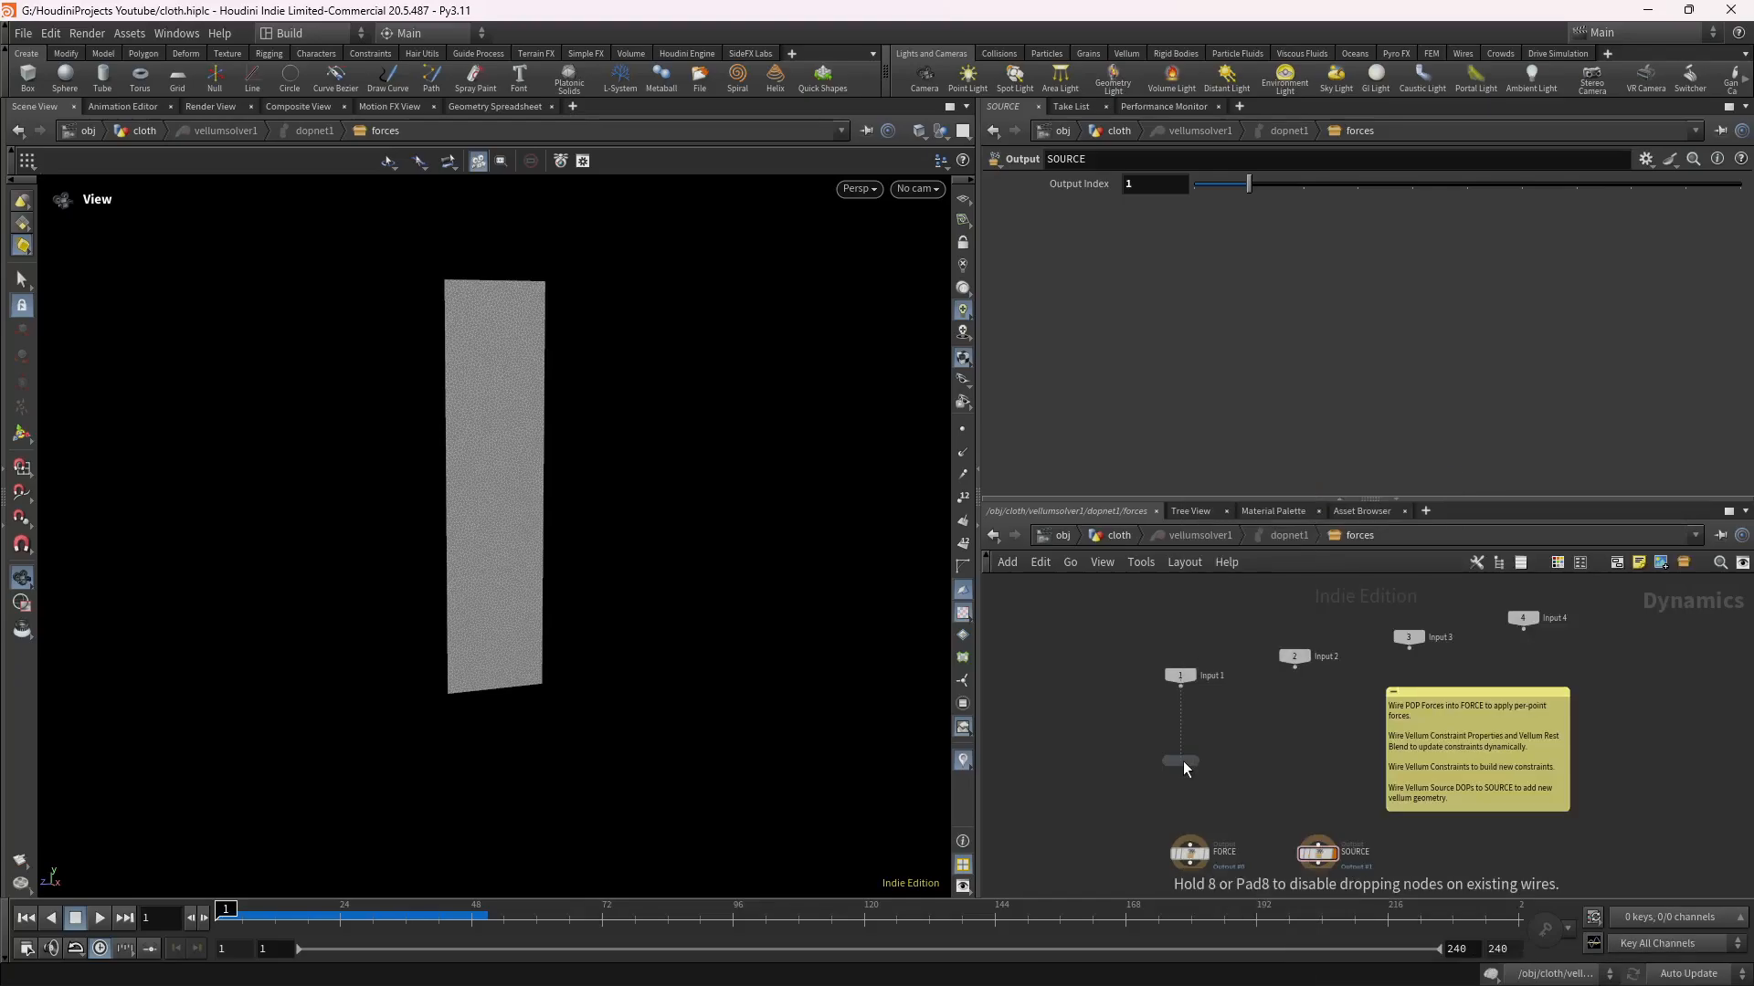
click(1180, 776)
scroll(1186, 765, up, 3)
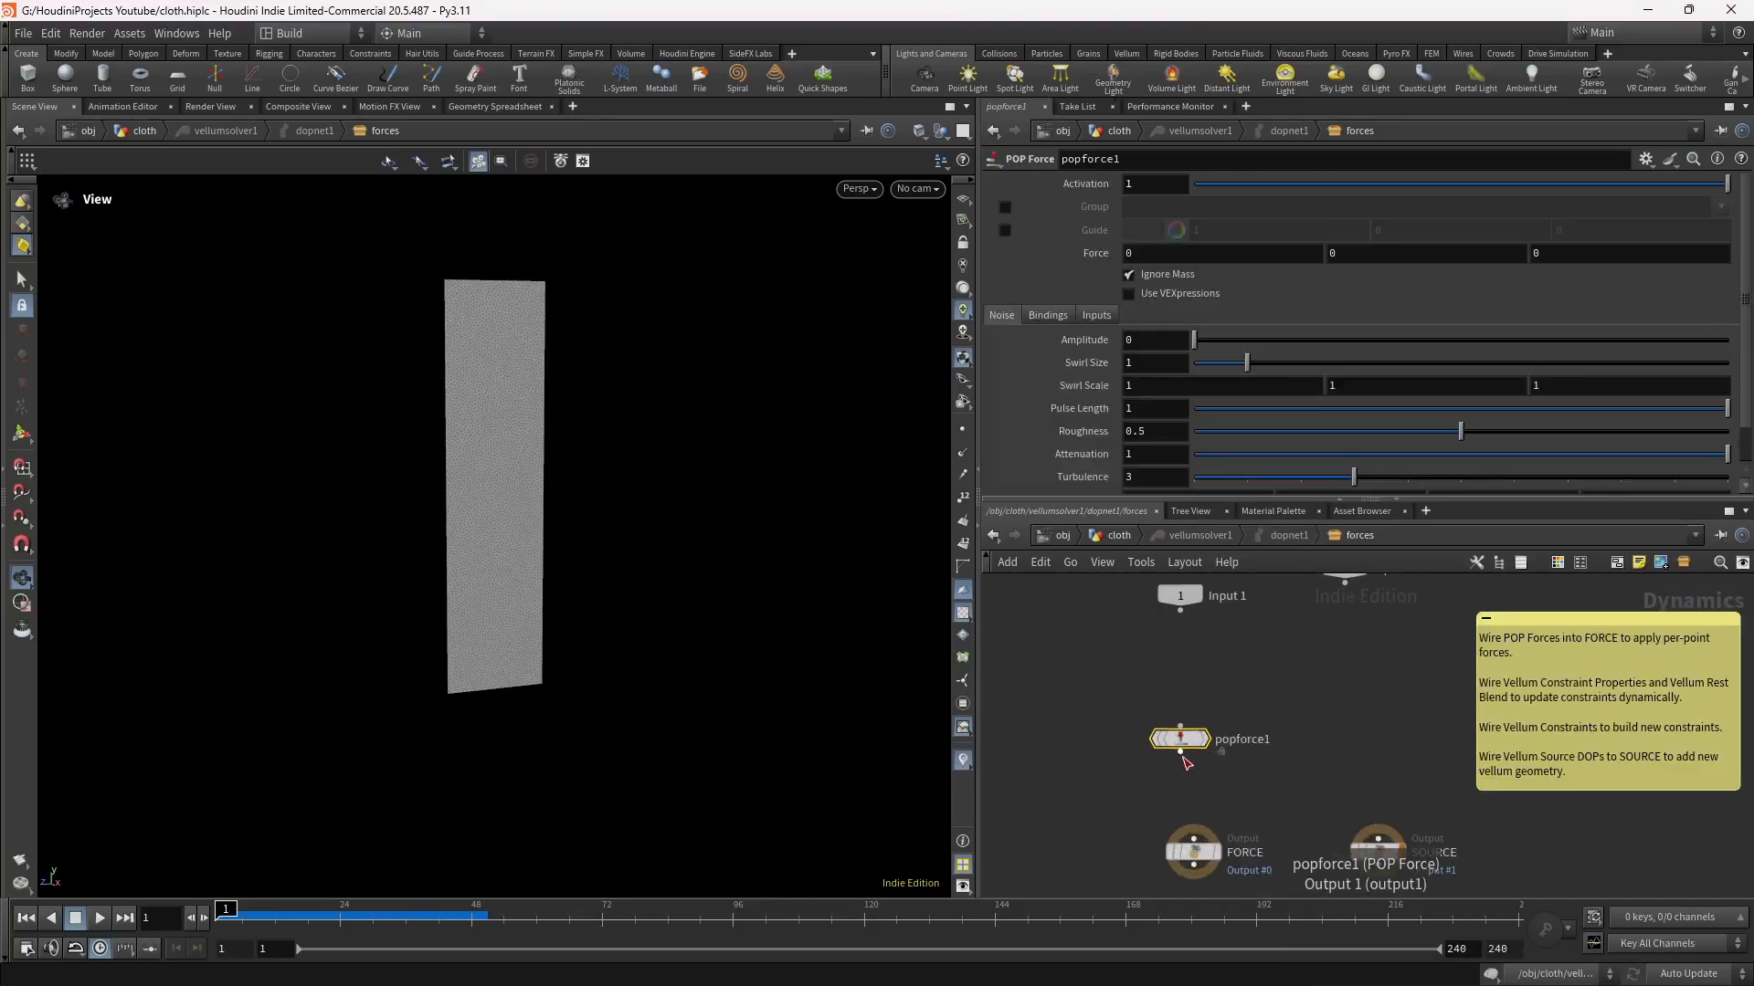
drag(1181, 754, 1193, 837)
Play the simulation with the POP Force connected, stopping and returning to the first frame.
click(99, 917)
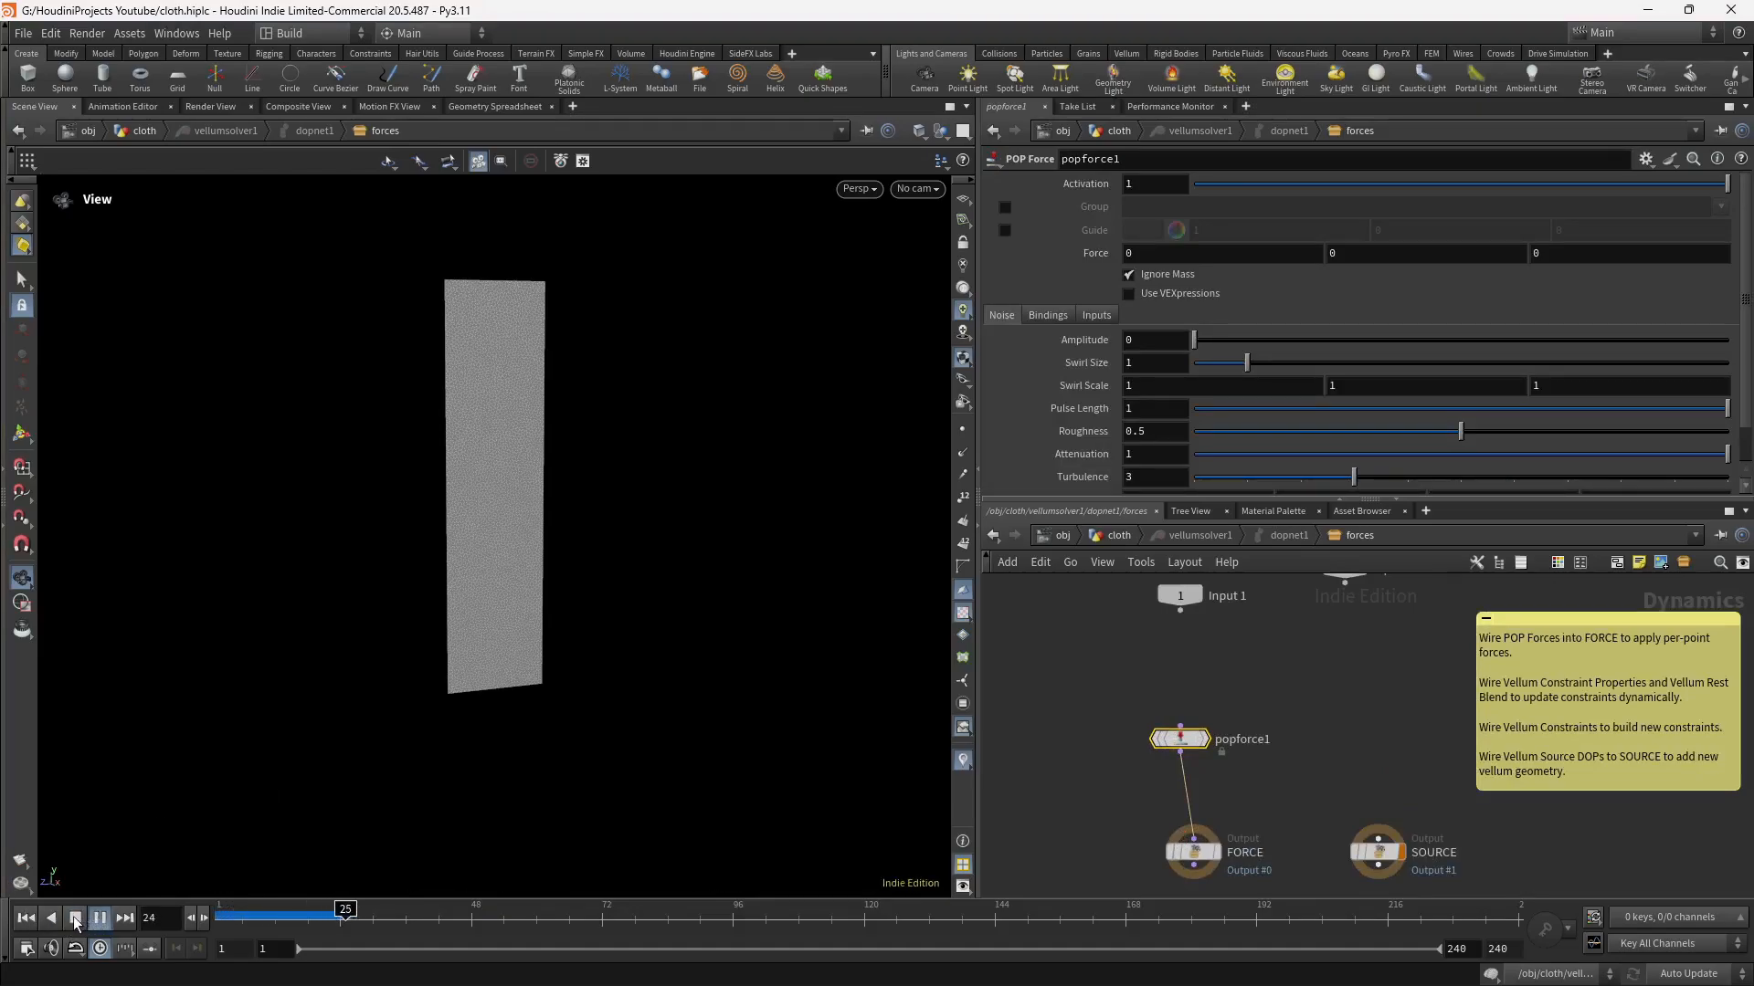
click(73, 919)
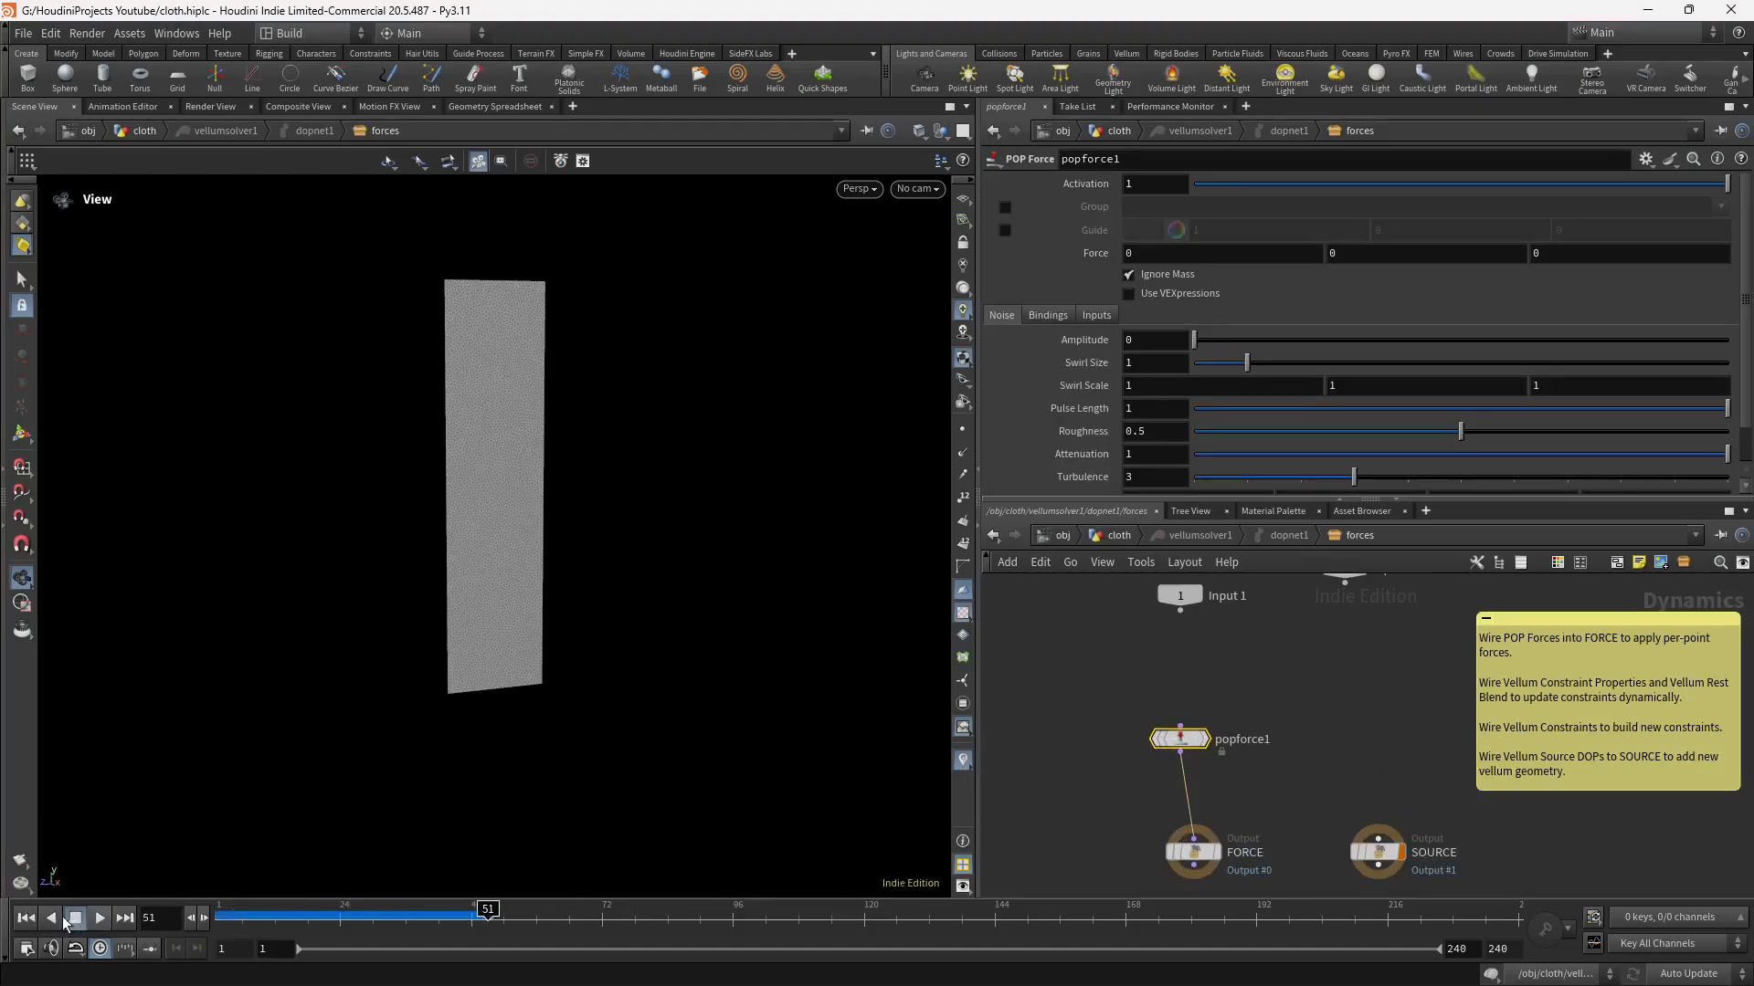
click(25, 917)
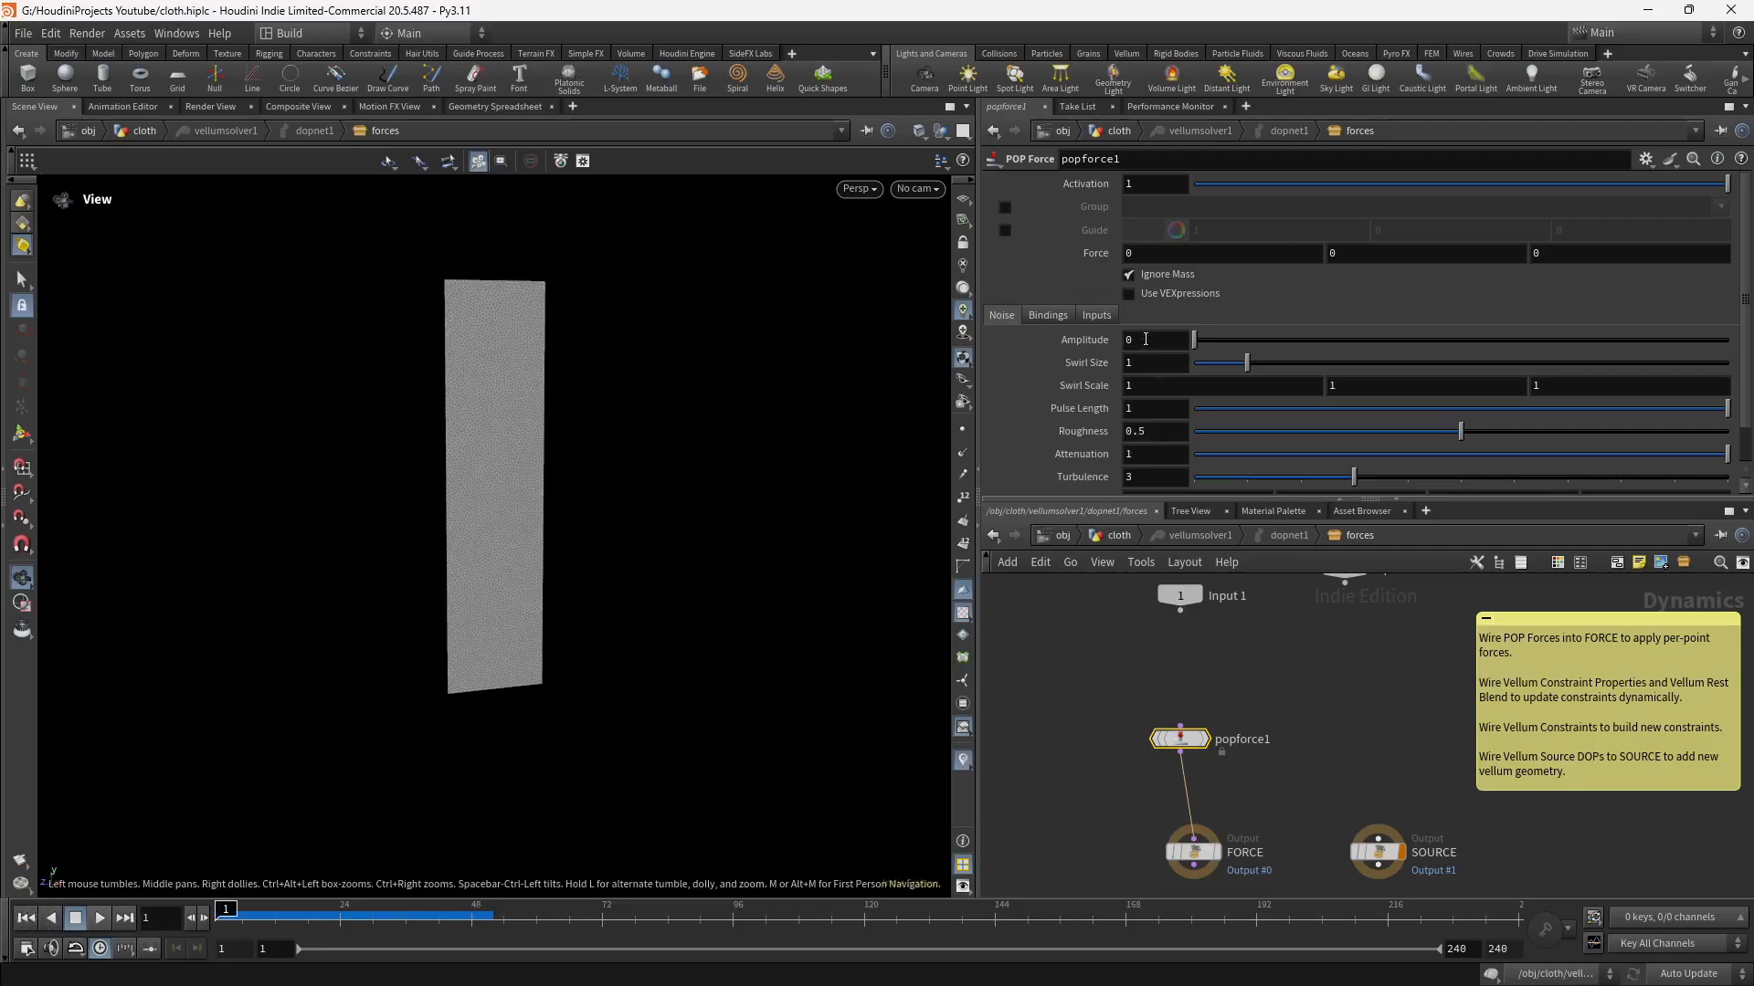
Set the POP Force's noise amplitude to 1 and play the simulation to test it, returning to the first frame.
click(1146, 339)
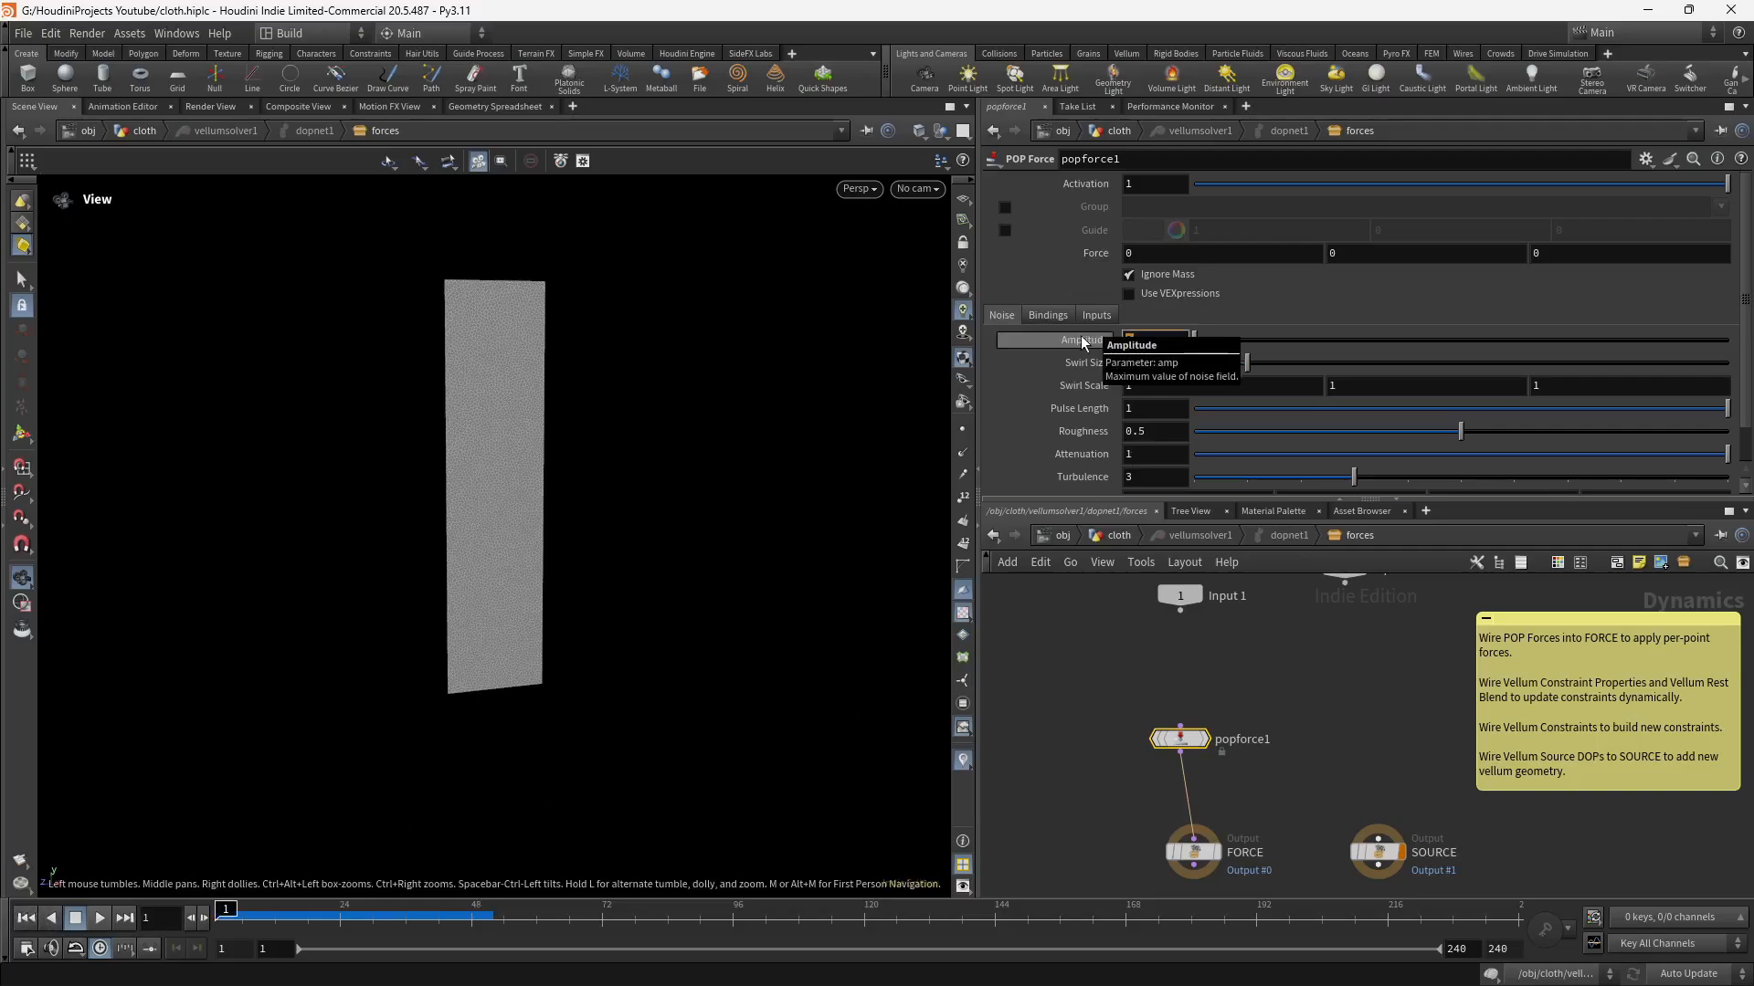
text(1)
key(Return)
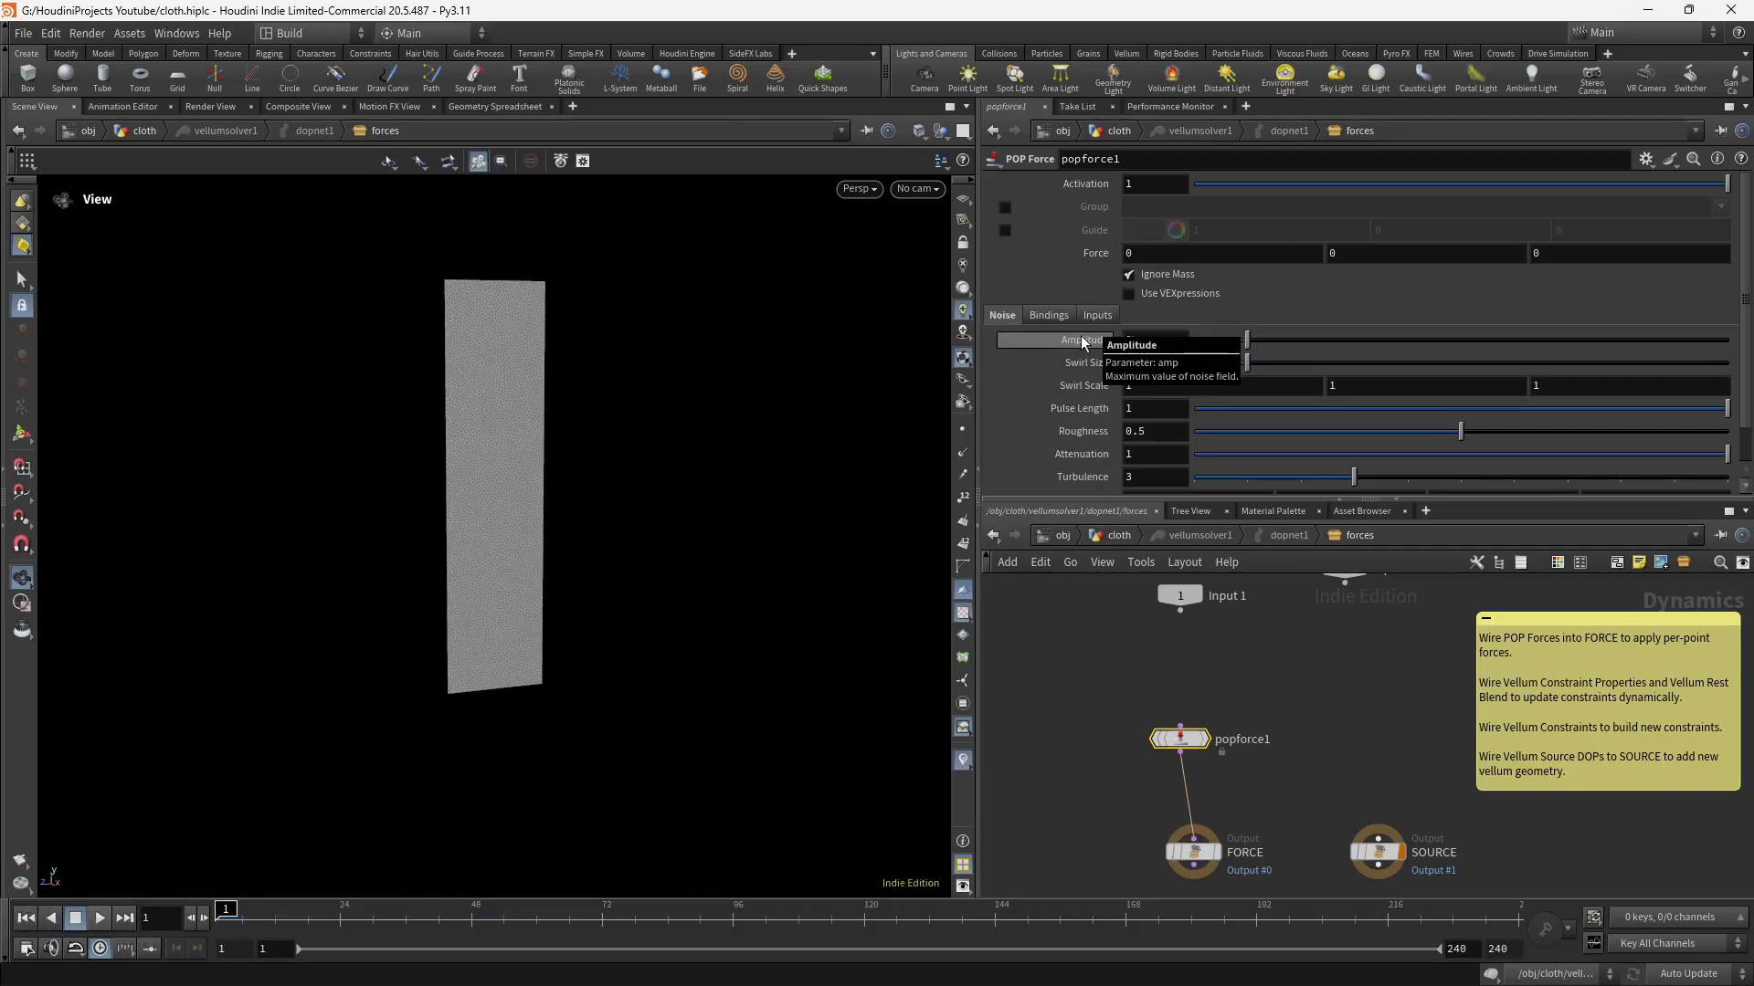
click(99, 918)
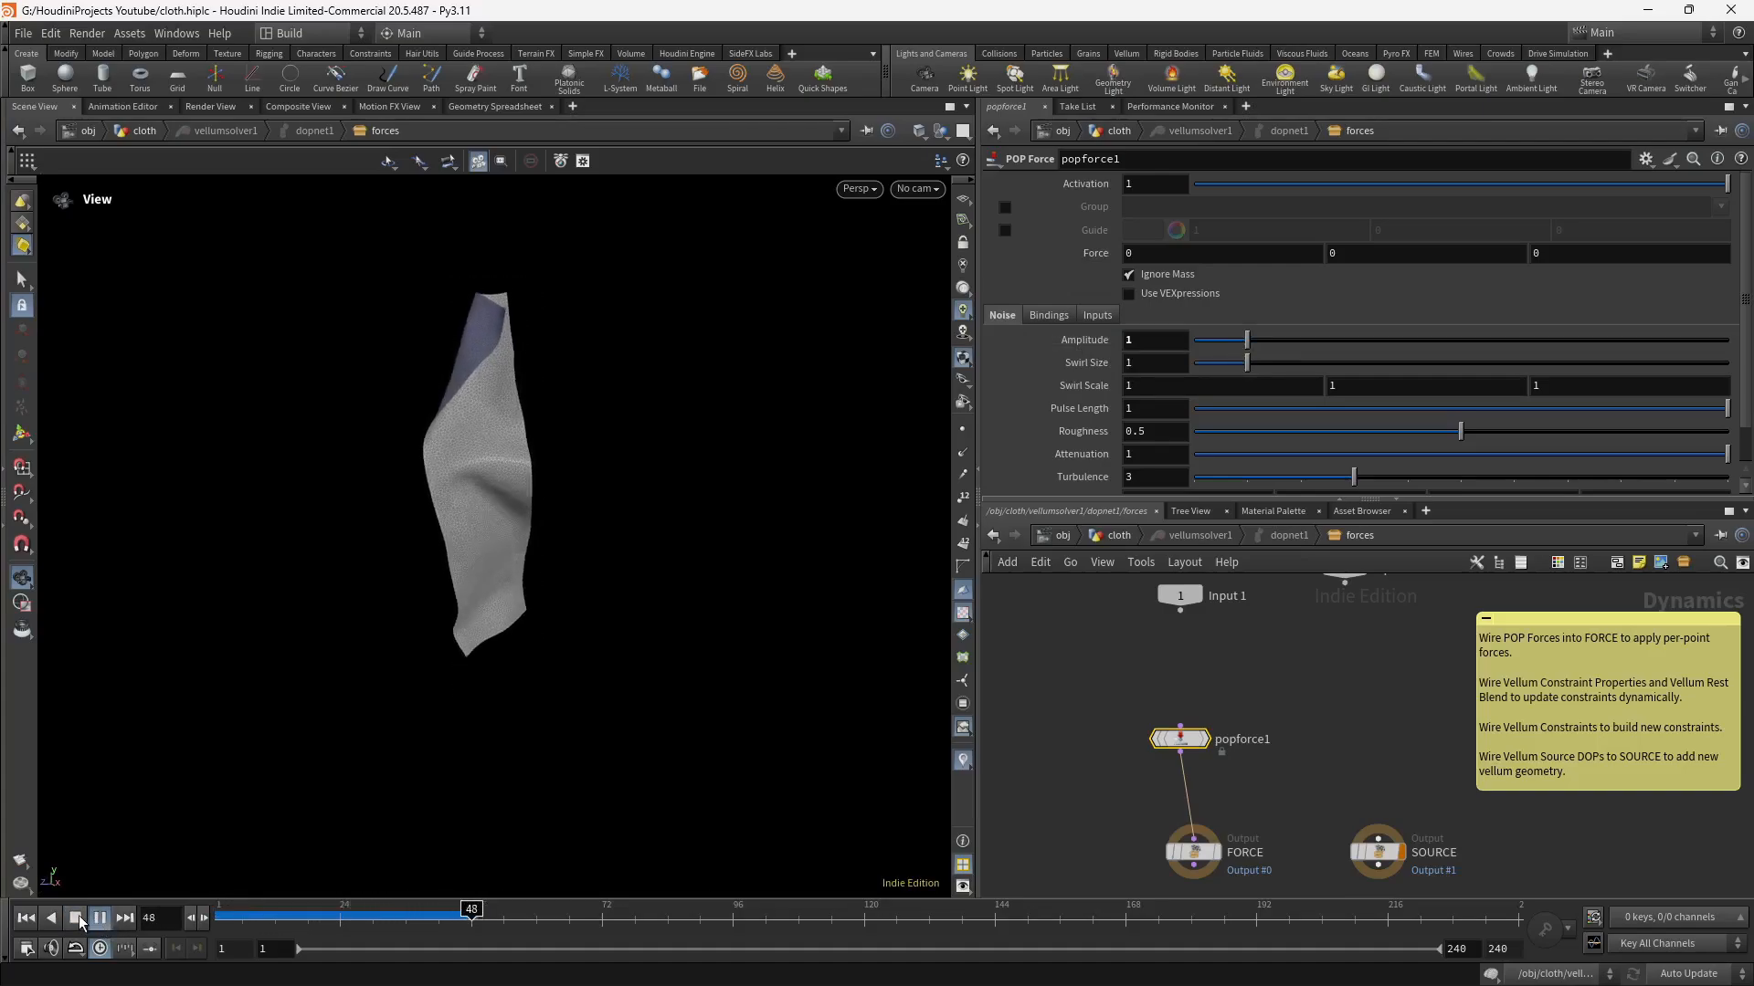
click(77, 918)
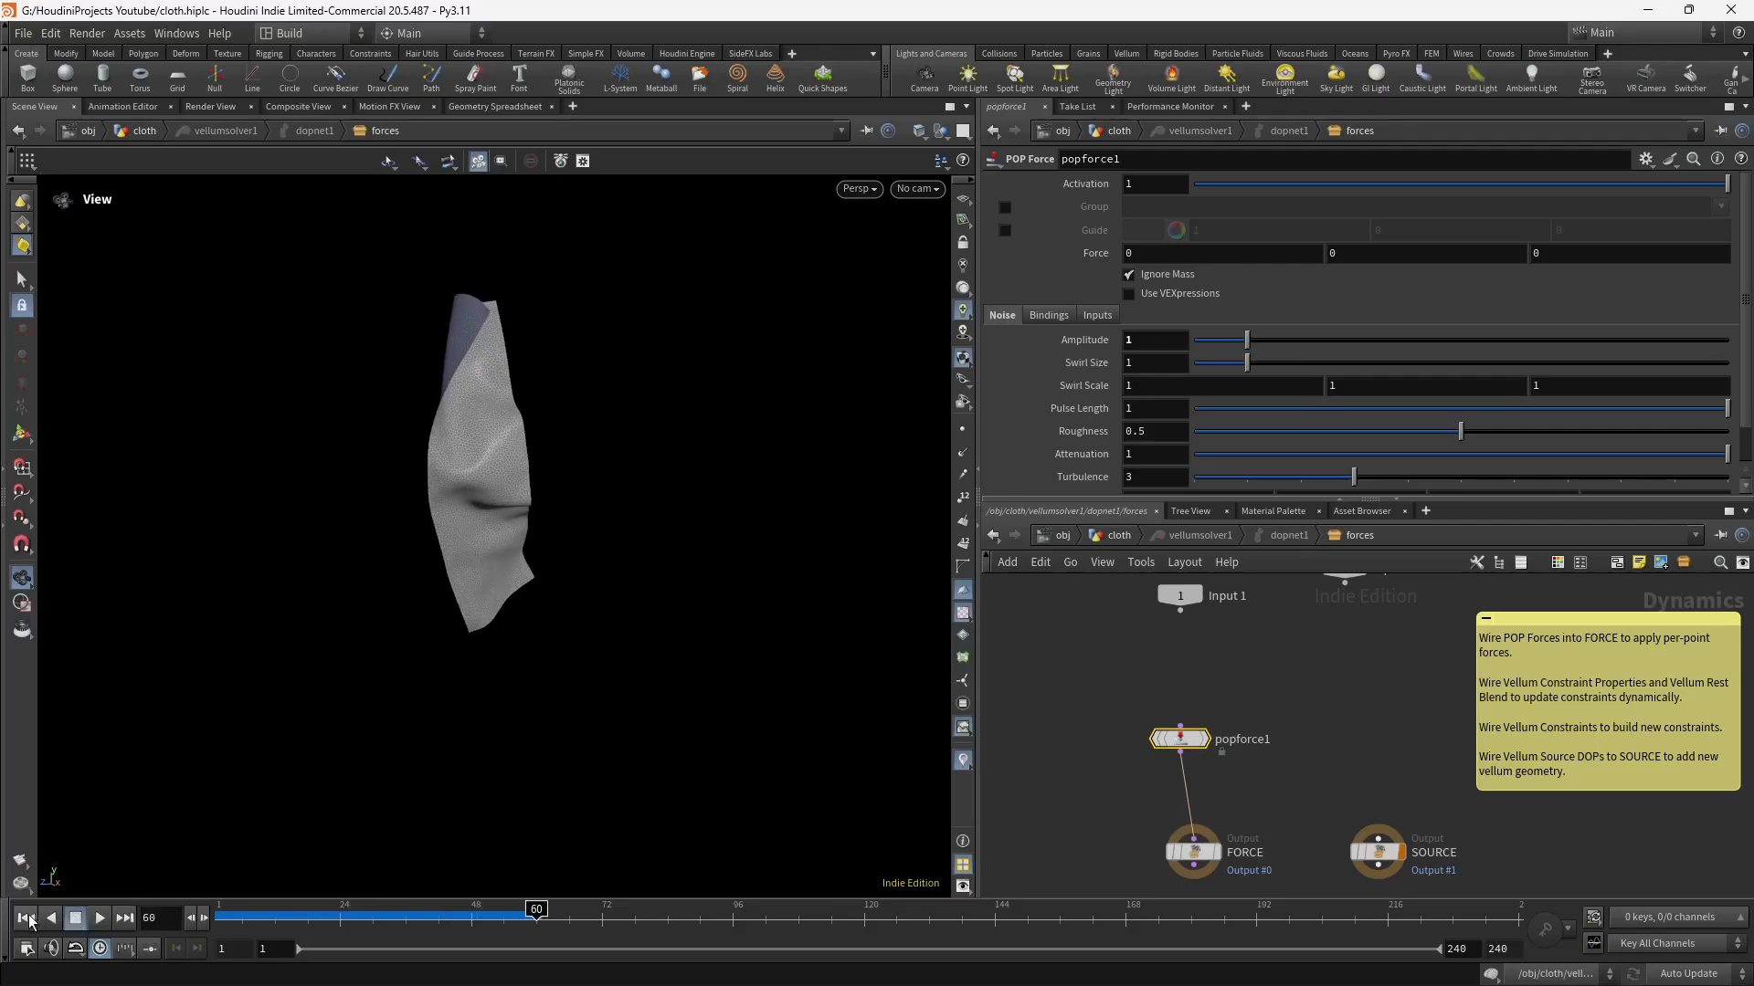
click(26, 918)
Set the POP Force's noise amplitude to 3 and play the simulation to test it, returning to the first frame.
click(1130, 340)
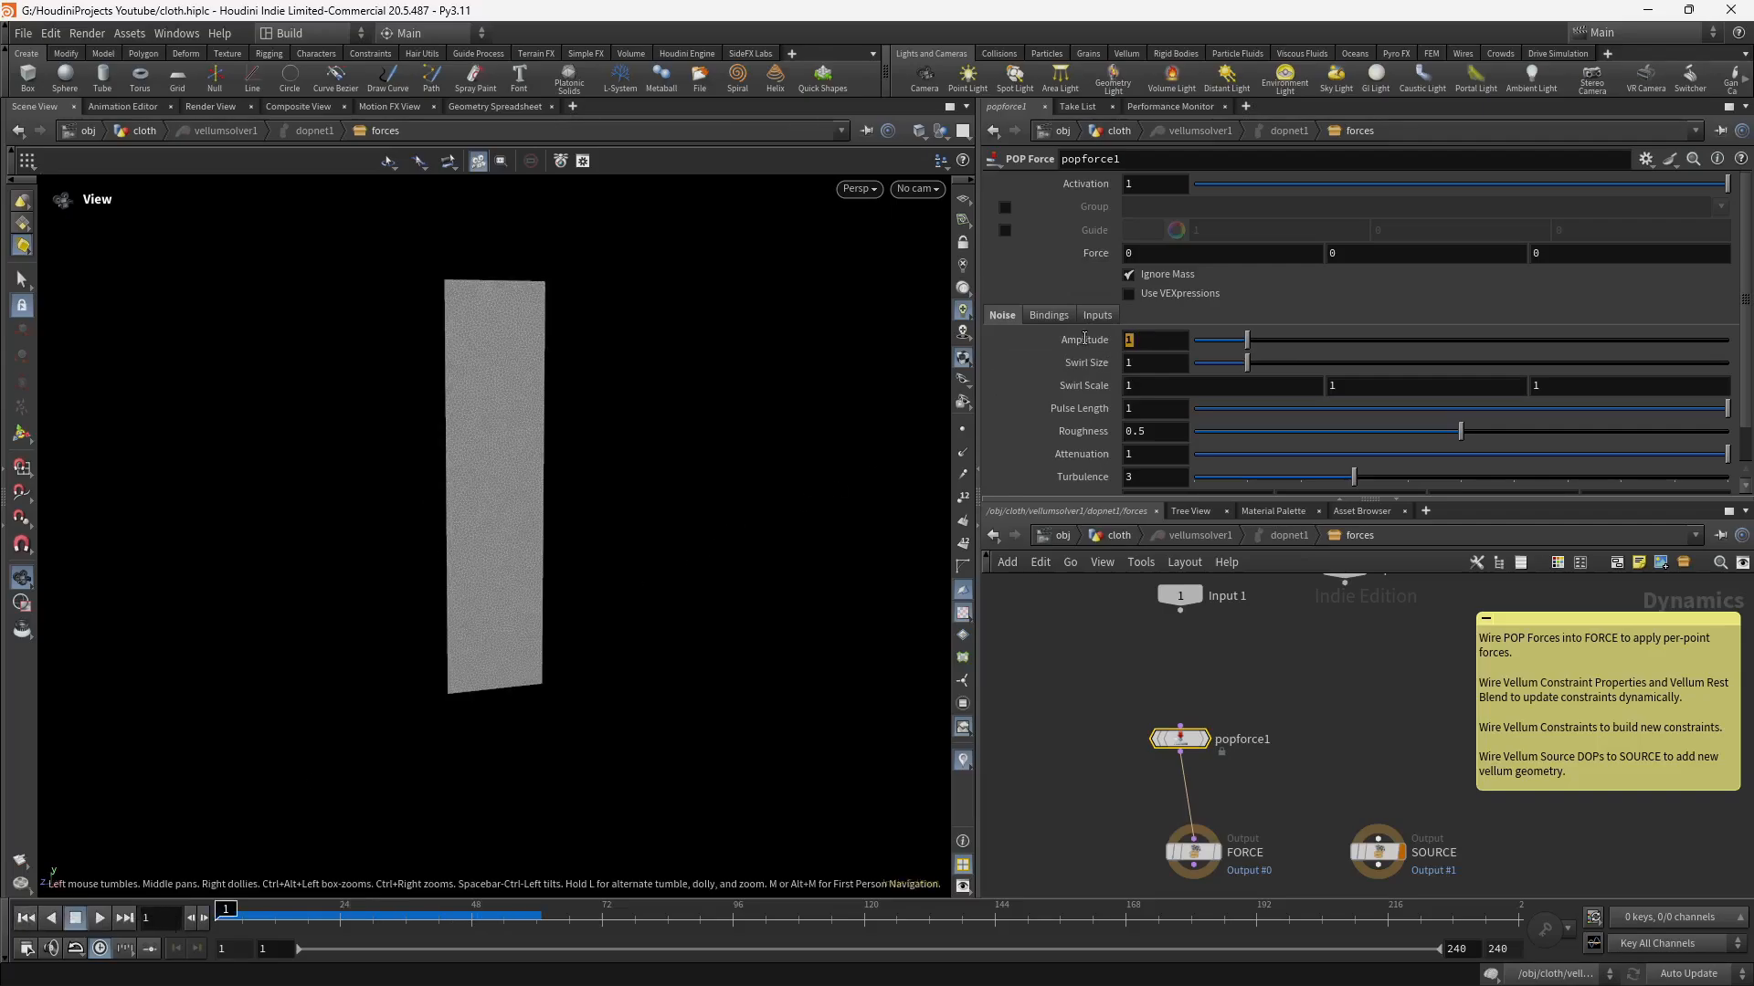
text(3)
key(Return)
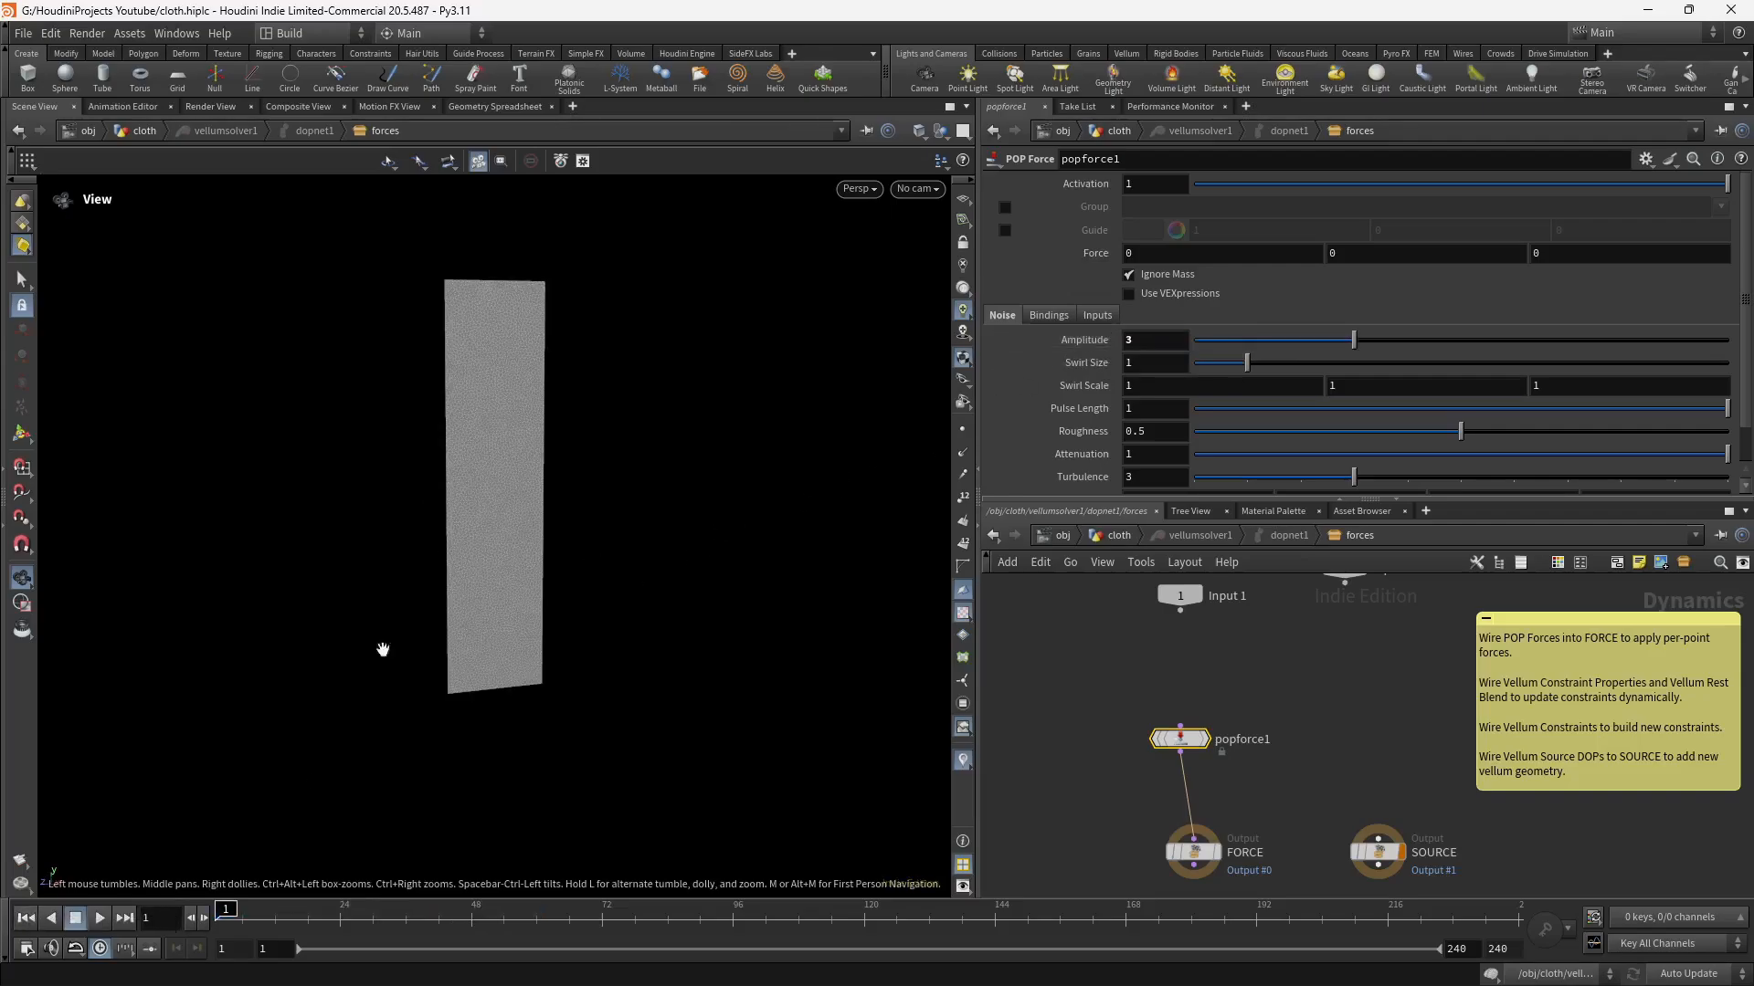
click(100, 917)
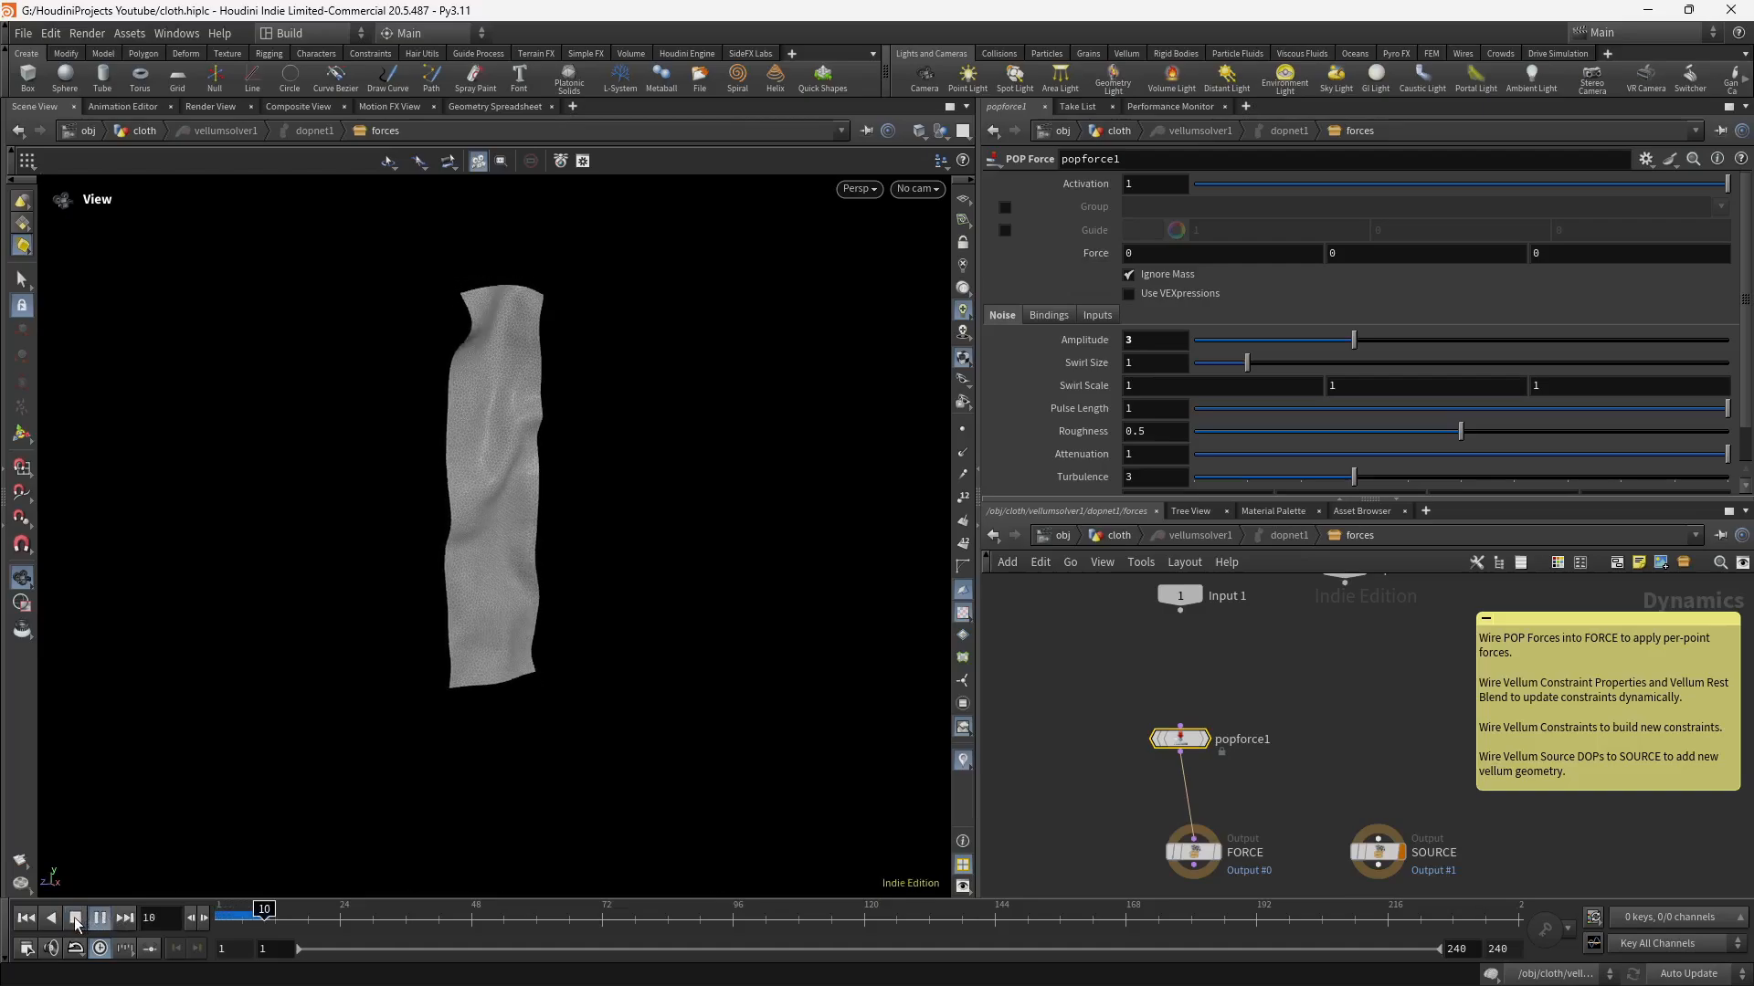
click(76, 919)
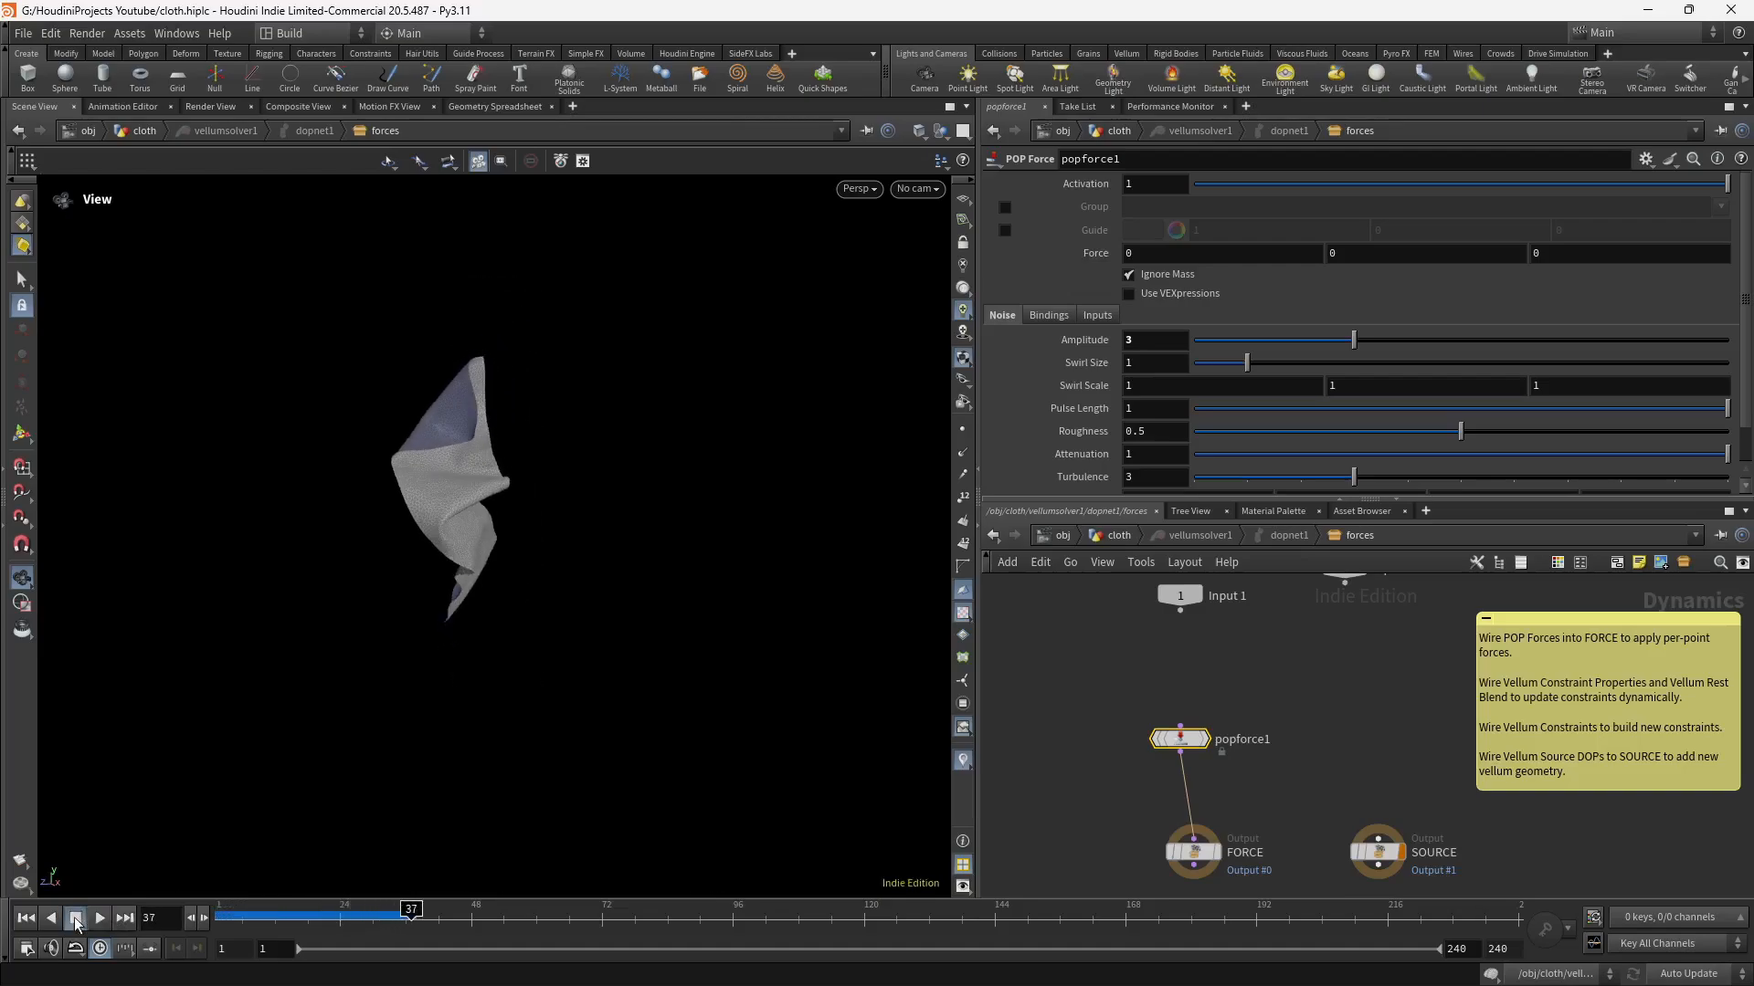
click(26, 918)
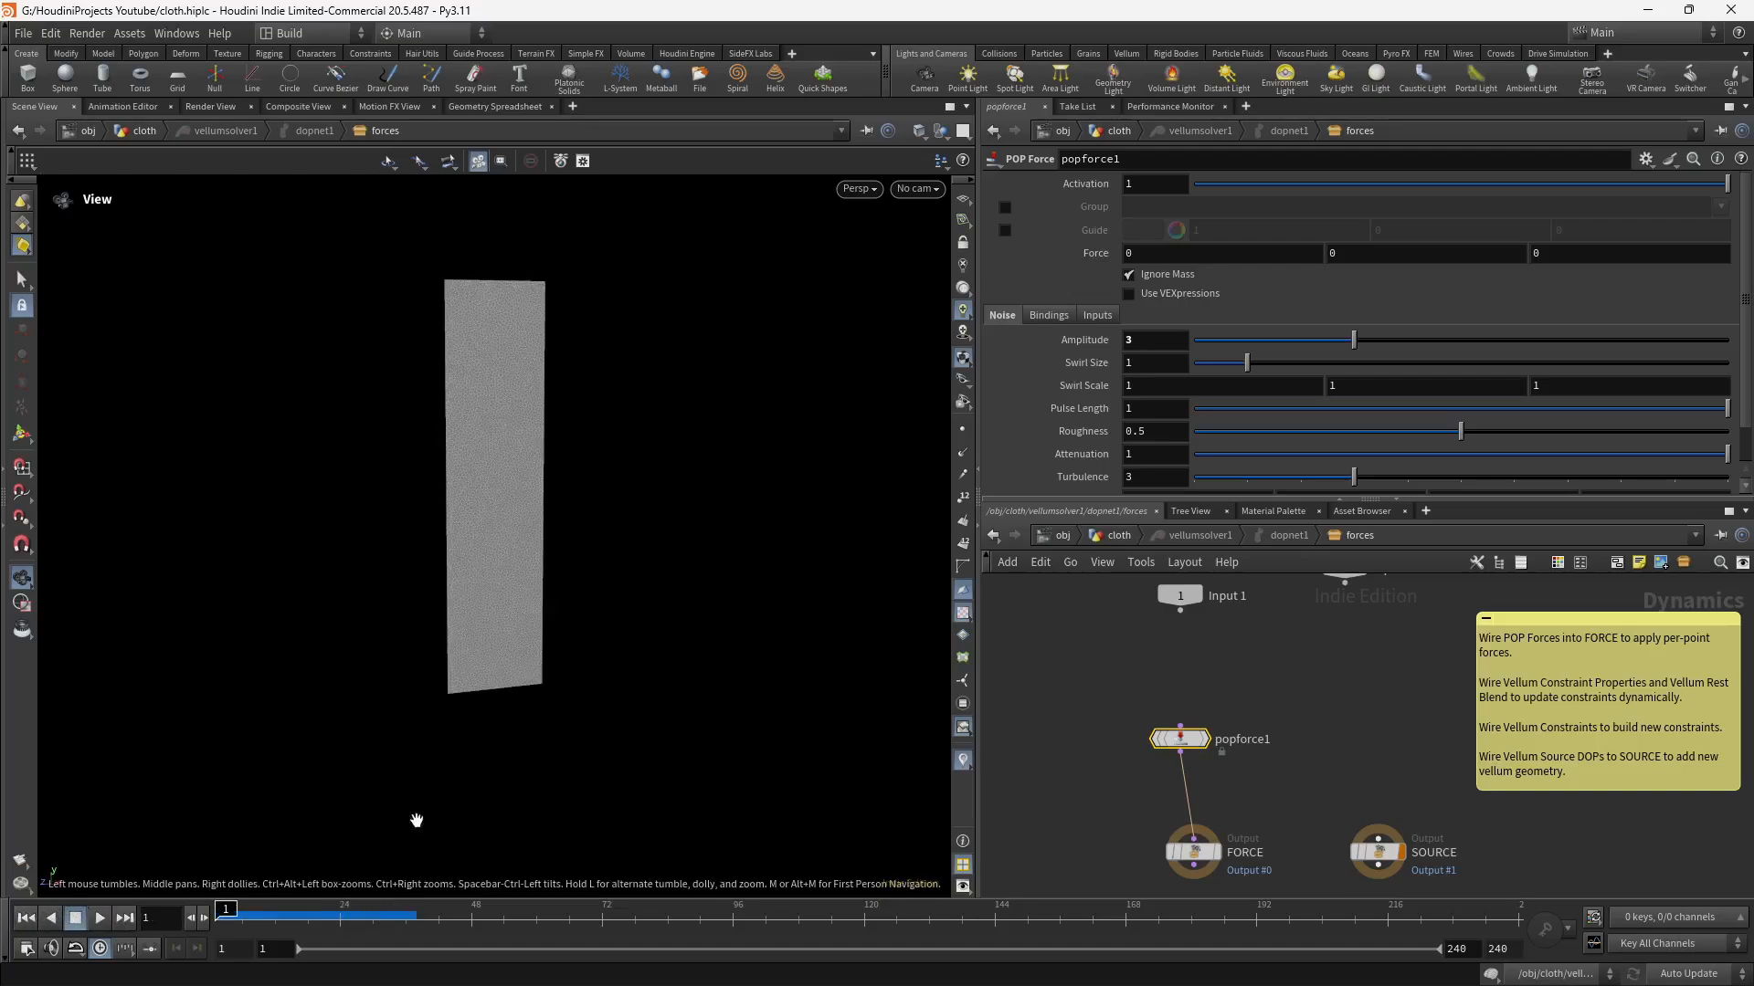
Return to the cloth network and set the bend stiffness of the vellumcloth1 node to 0.
click(1110, 536)
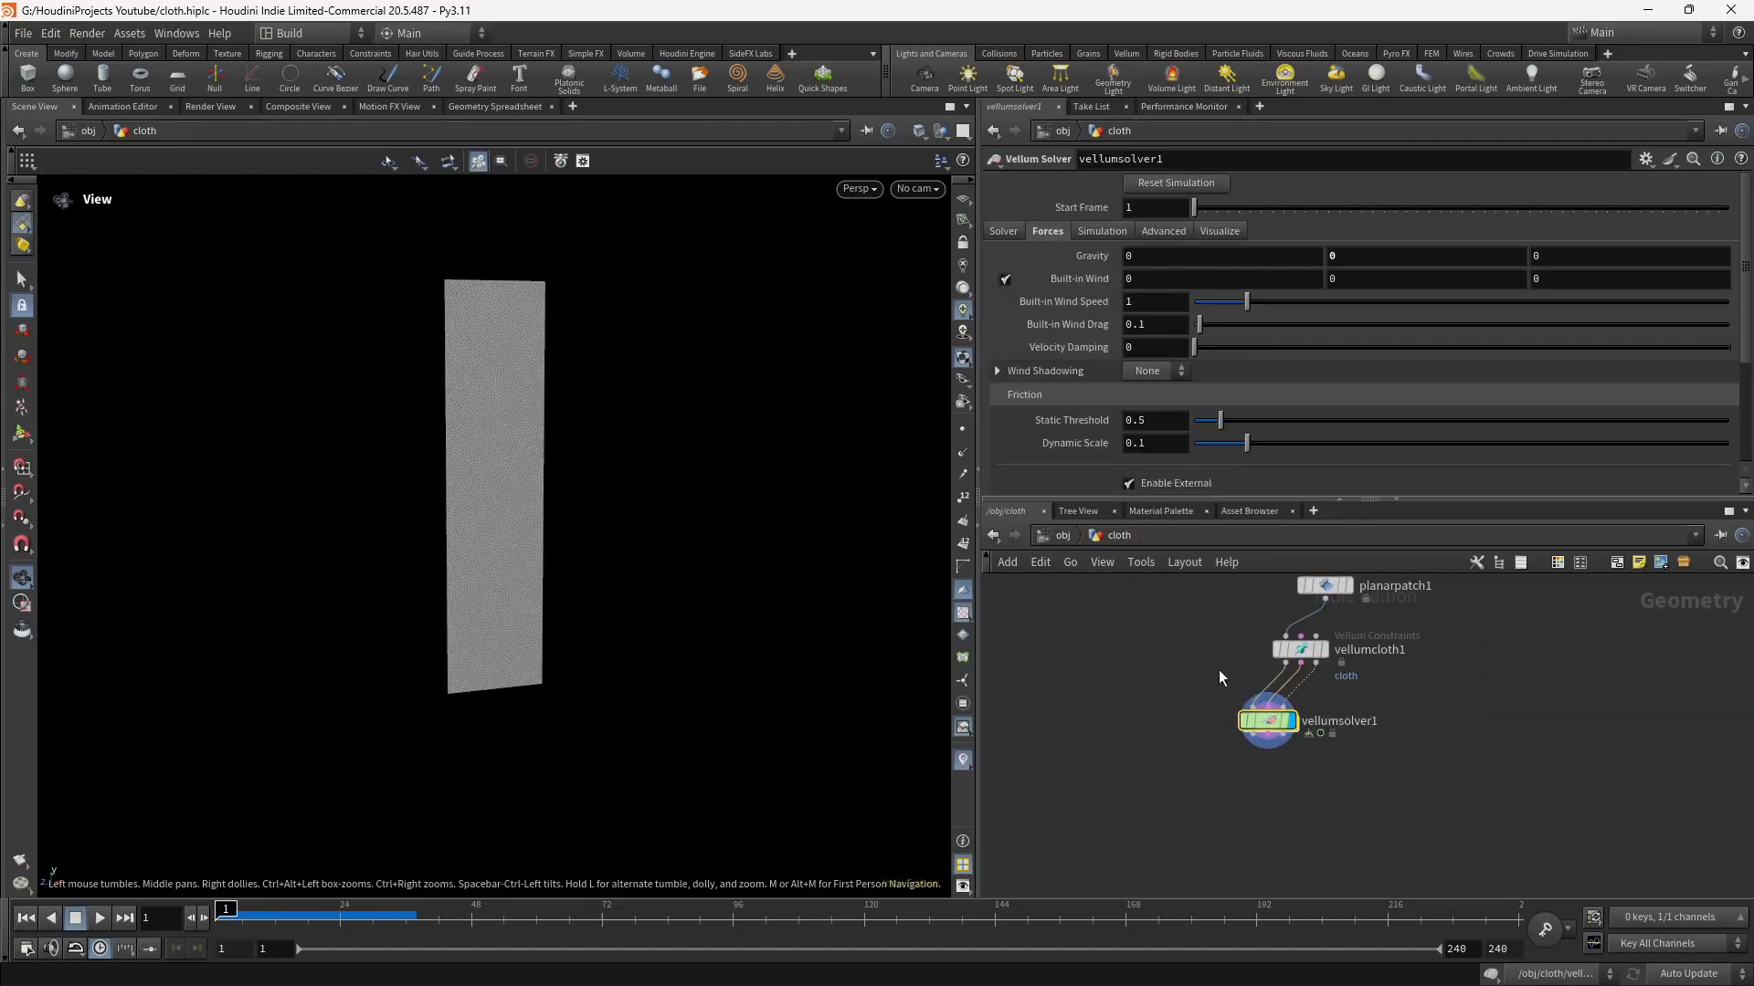
click(1299, 650)
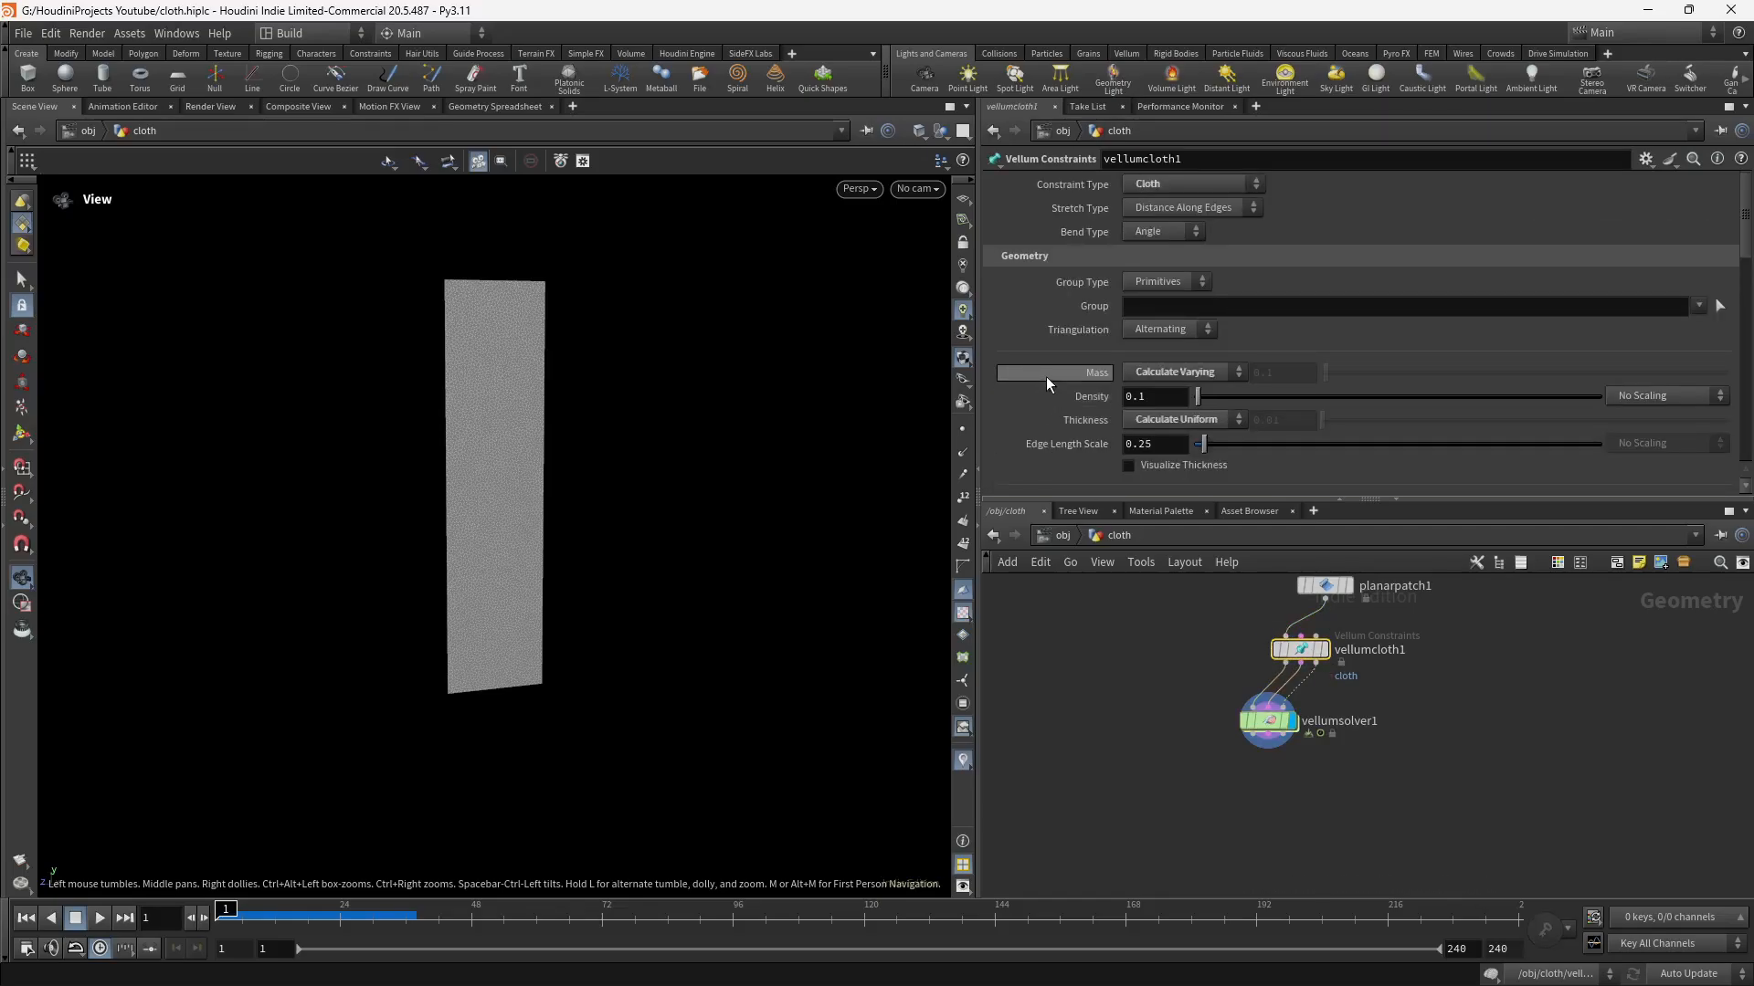
scroll(1049, 366, down, 10)
scroll(1050, 365, down, 5)
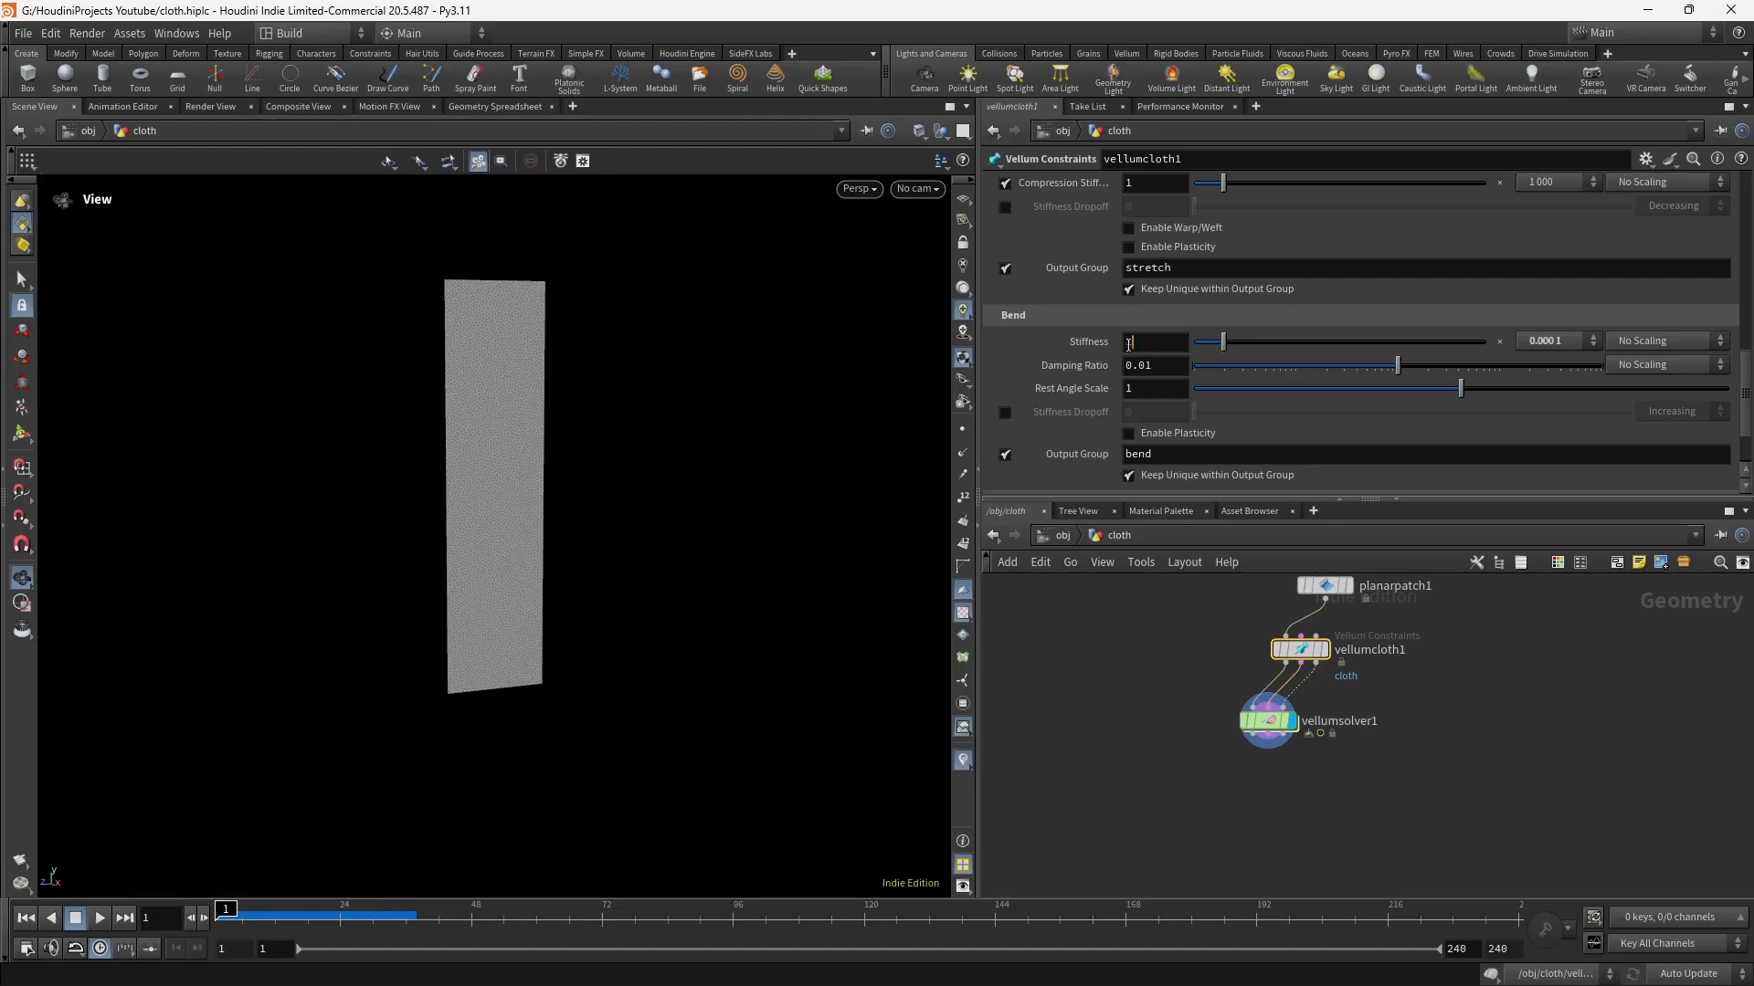
double_click(1129, 343)
text(0)
key(Return)
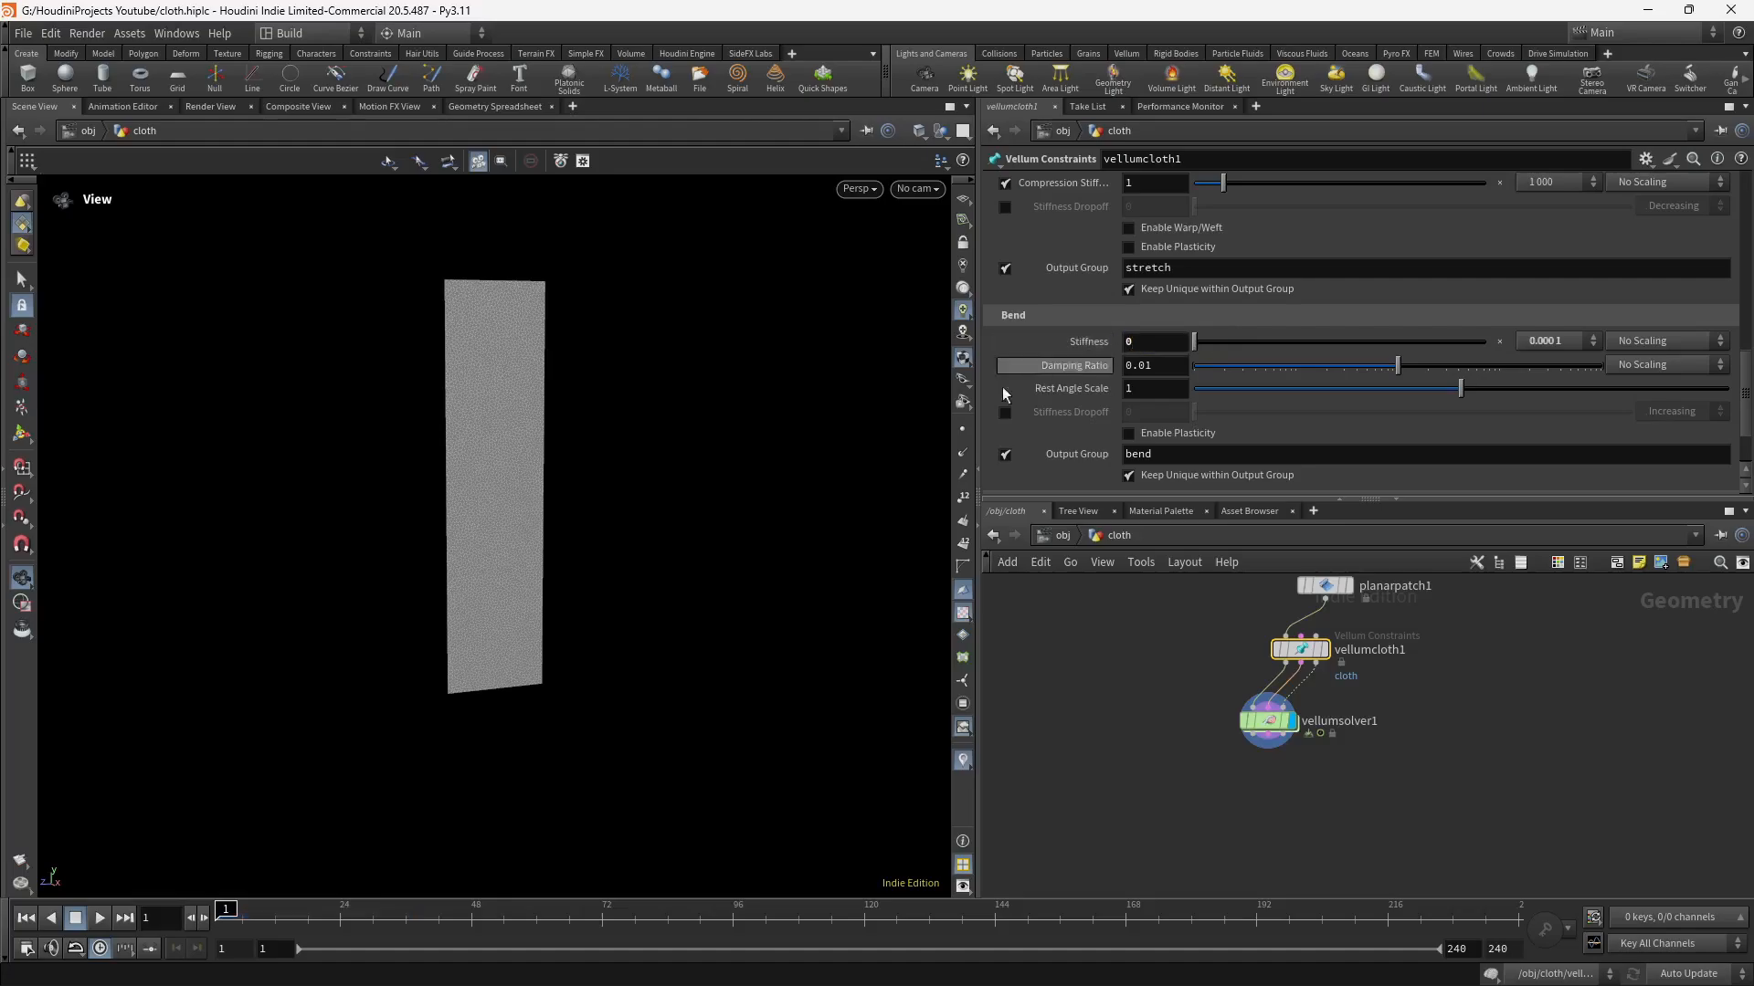
Play the simulation without bend stiffness, stop to inspect the cloth's folds, and return to the first frame.
click(98, 918)
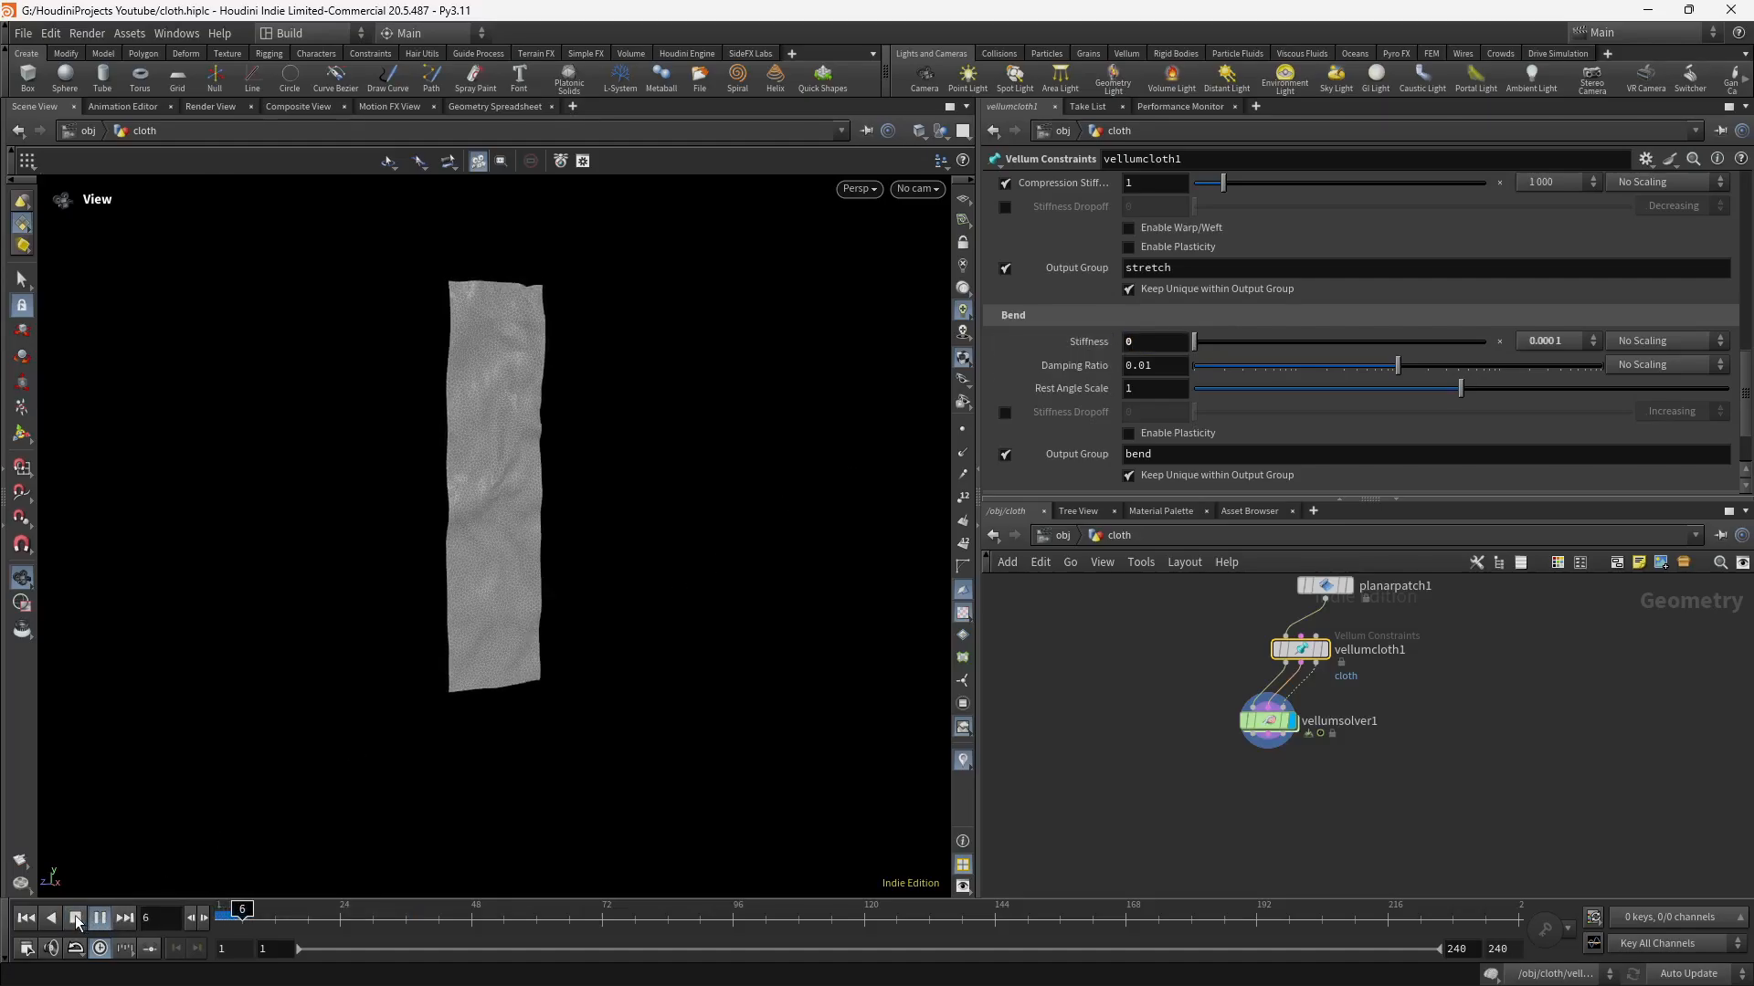
click(76, 918)
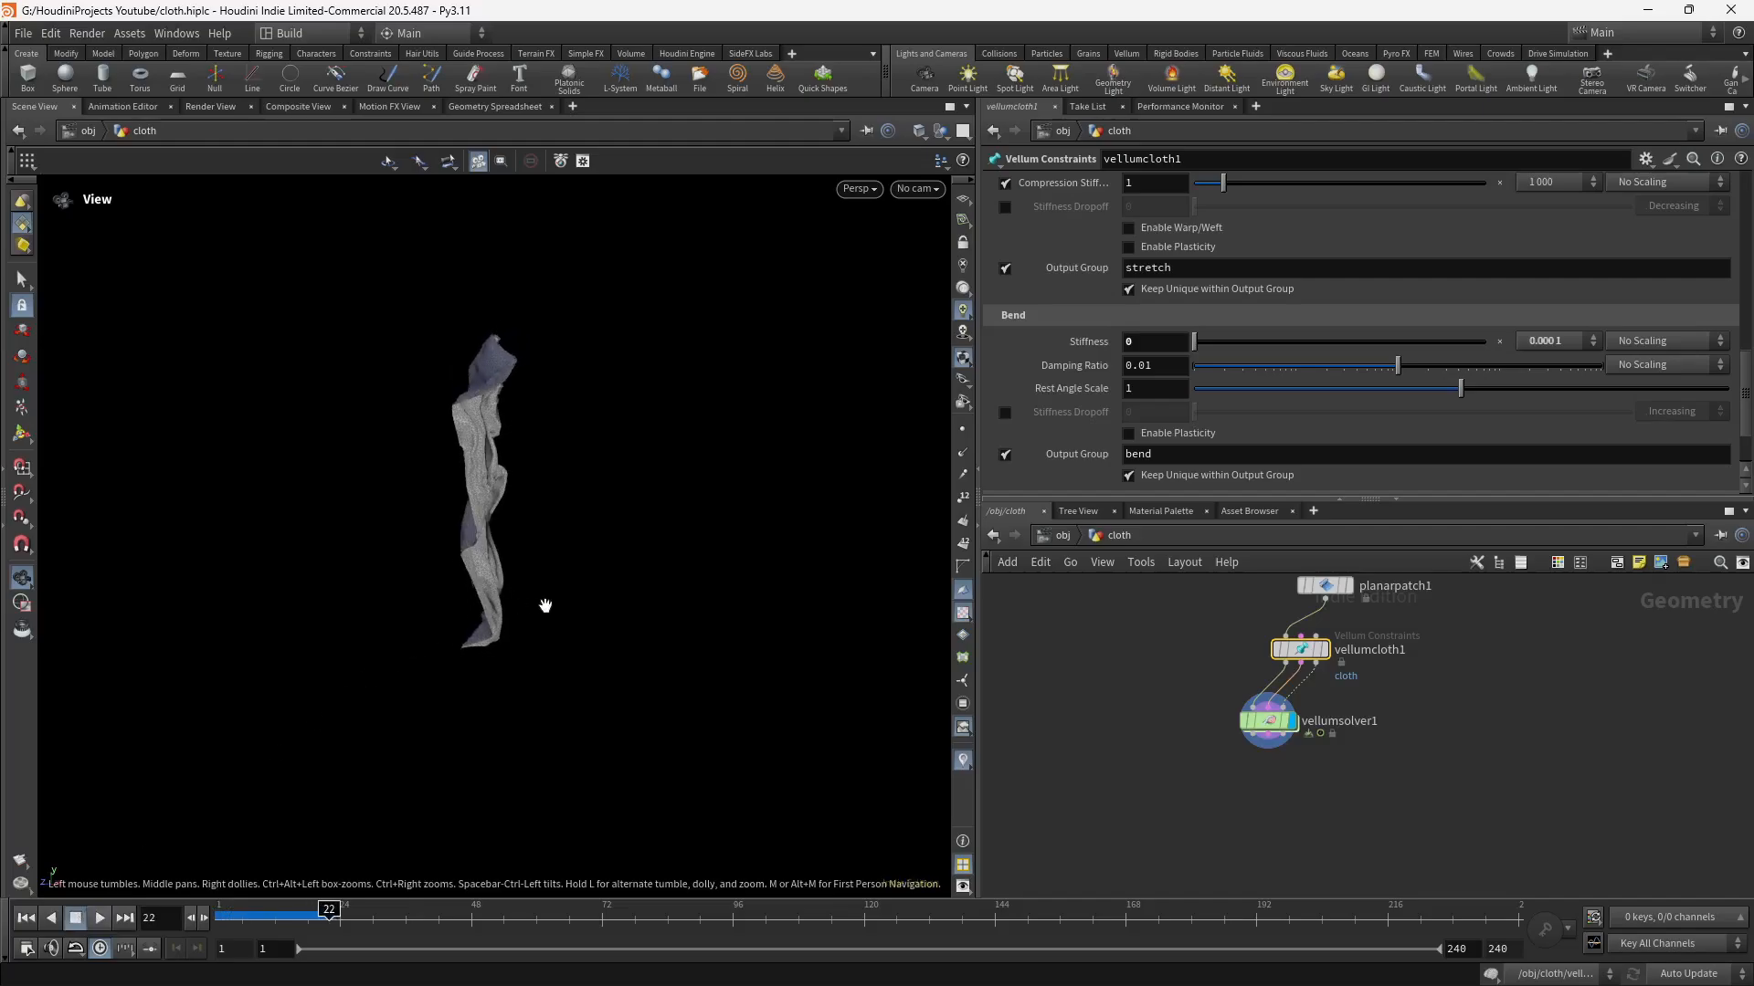
drag(548, 579, 514, 557)
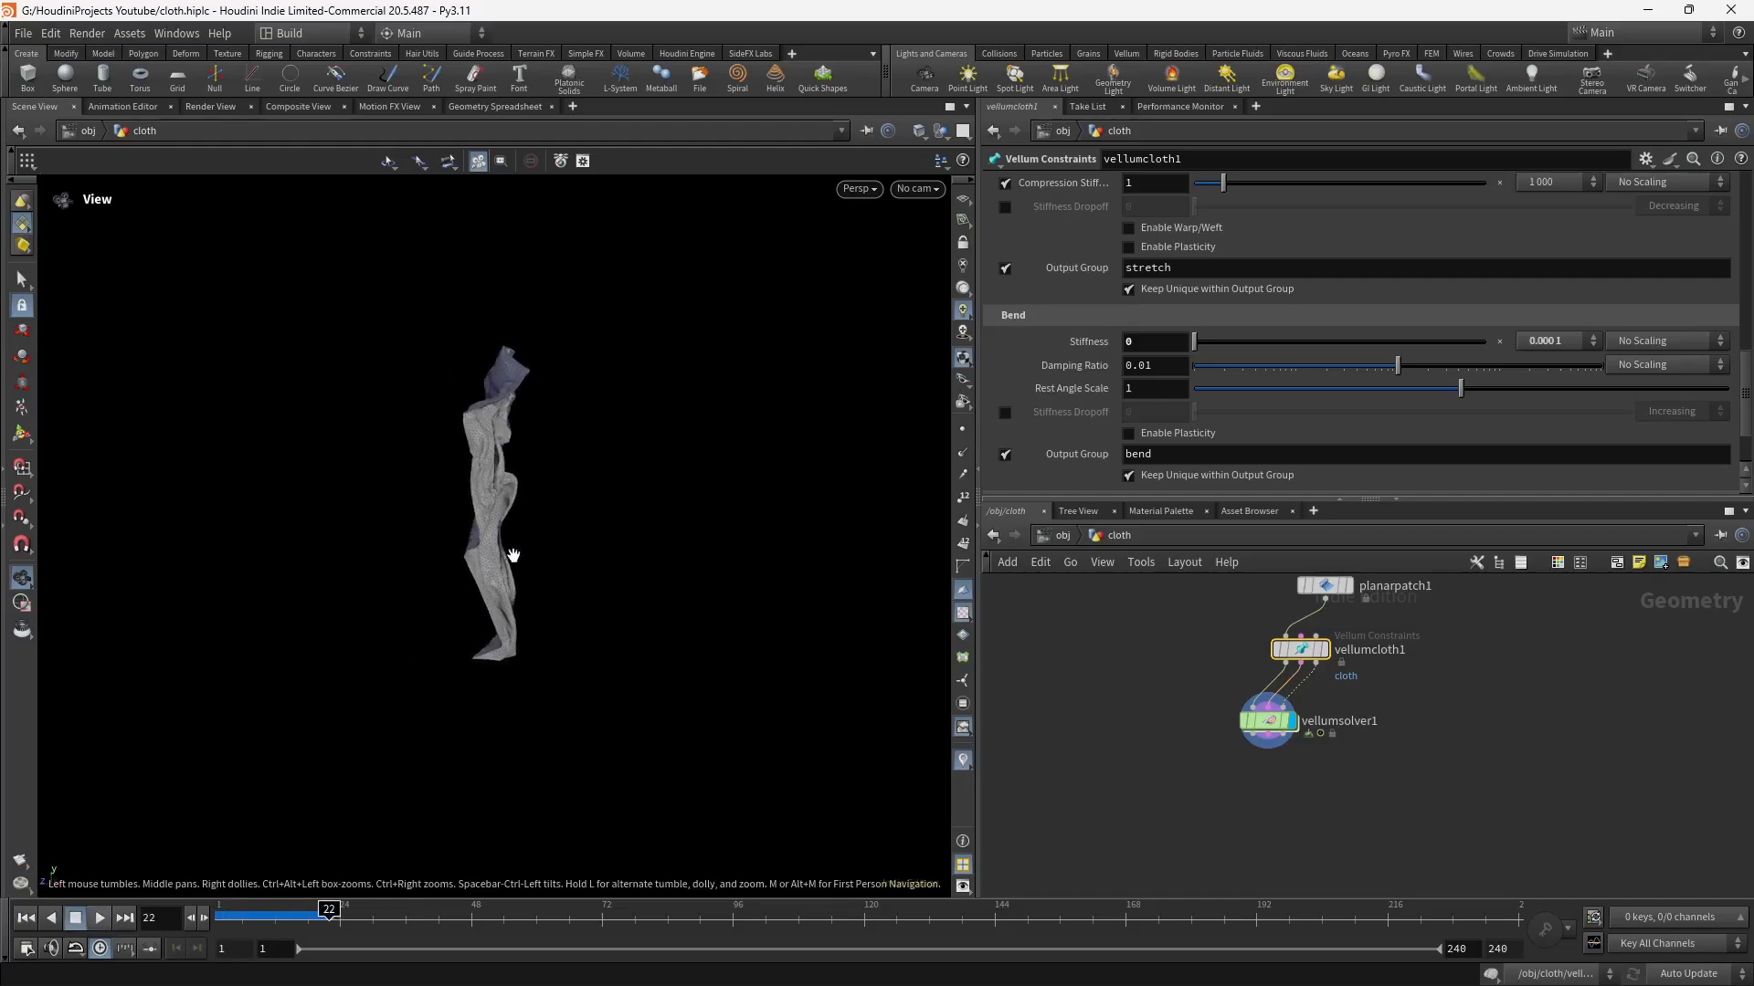
click(26, 918)
Set the stretch Rest Length Scale of the vellumcloth1 node to 1.5.
scroll(1099, 369, up, 5)
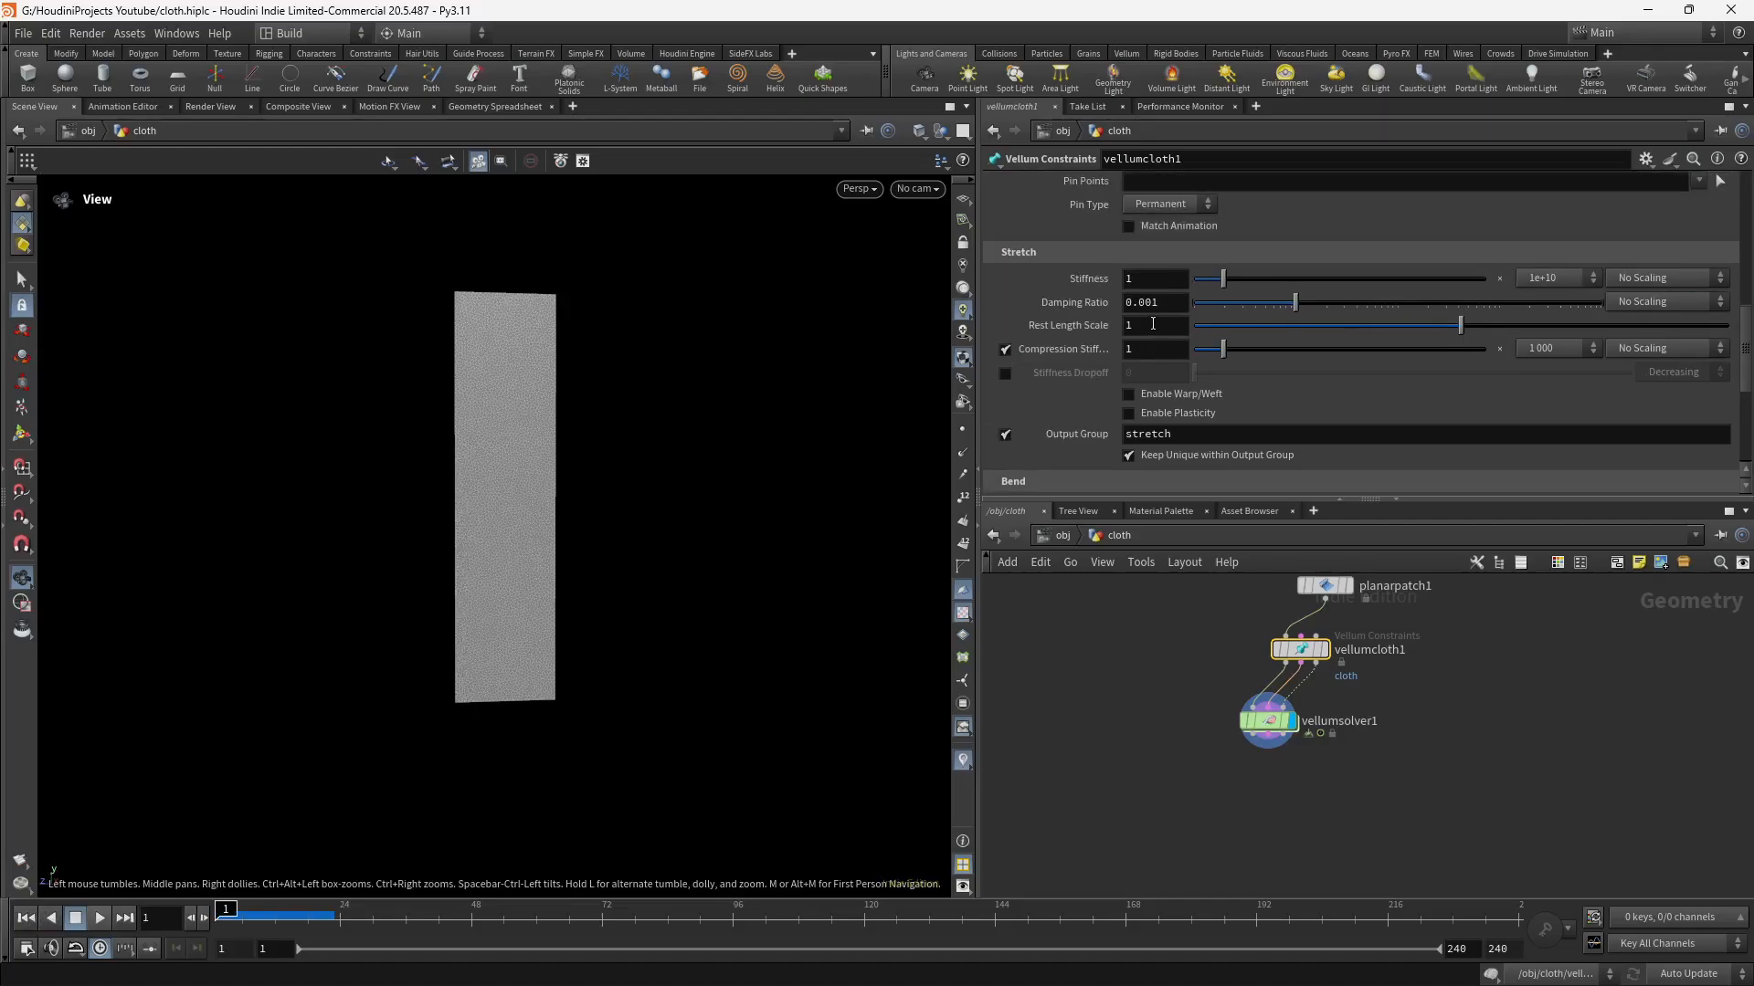
click(1153, 324)
text(.5)
key(Return)
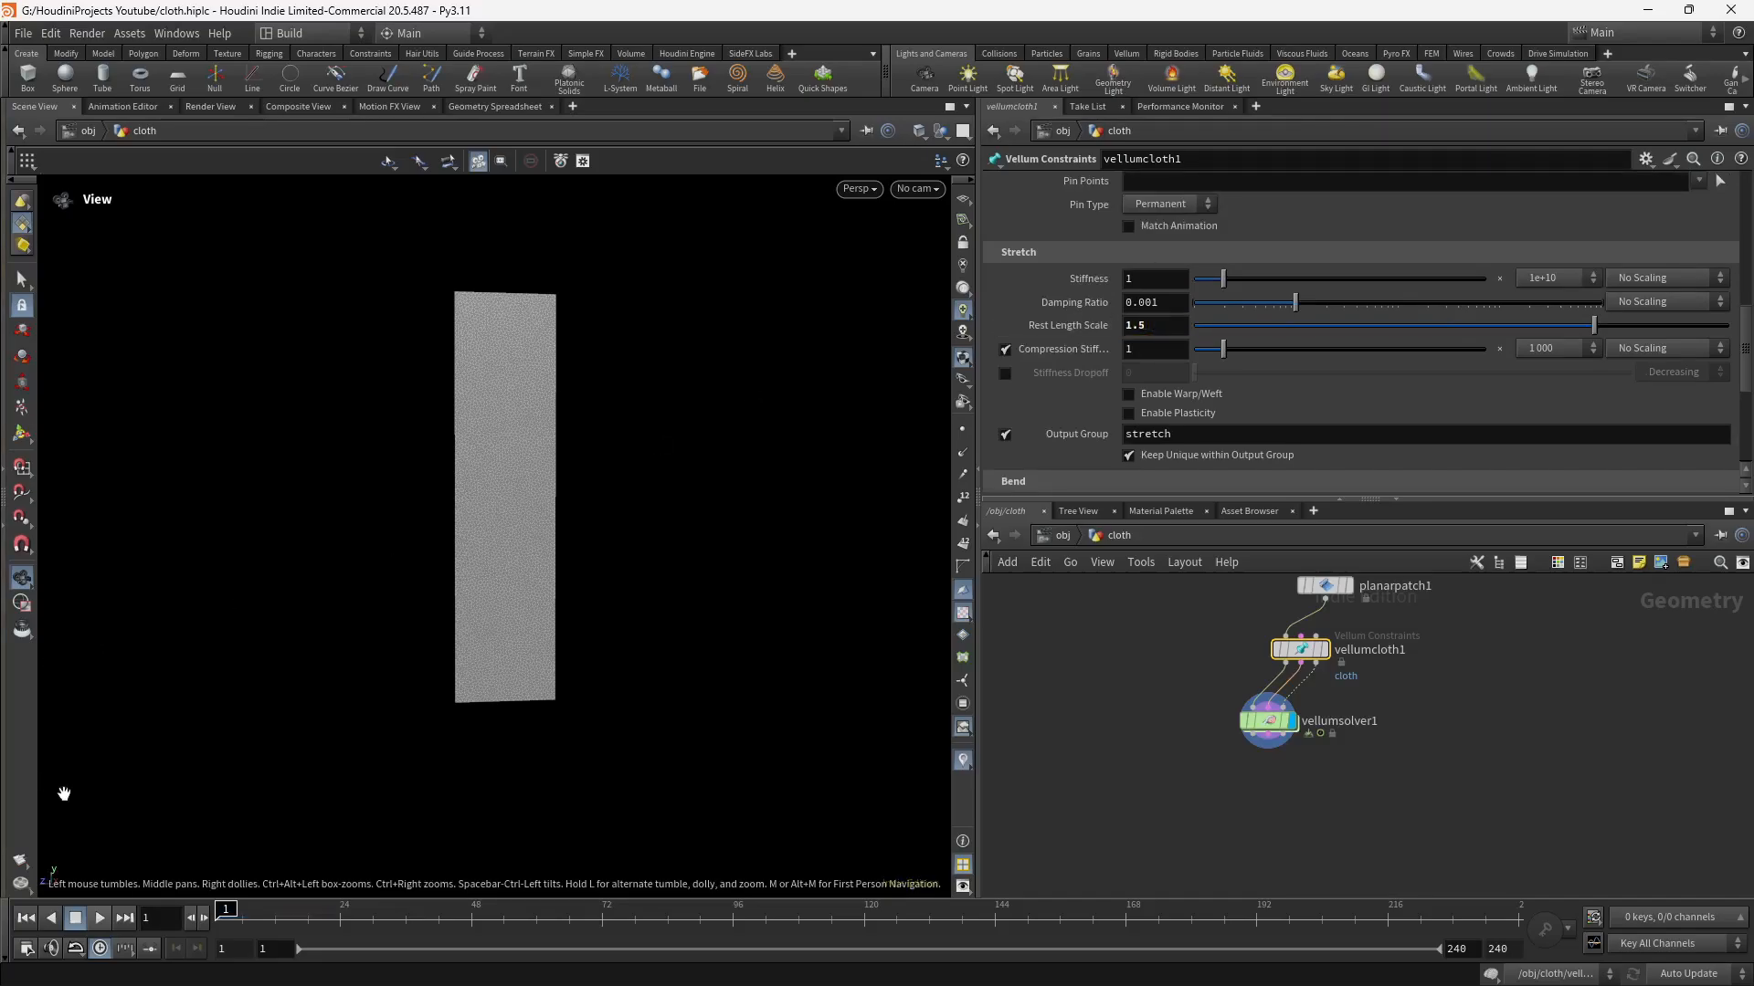
Play the simulation to check the cloth's expansion and crumpling, stopping and returning to the first frame.
click(101, 920)
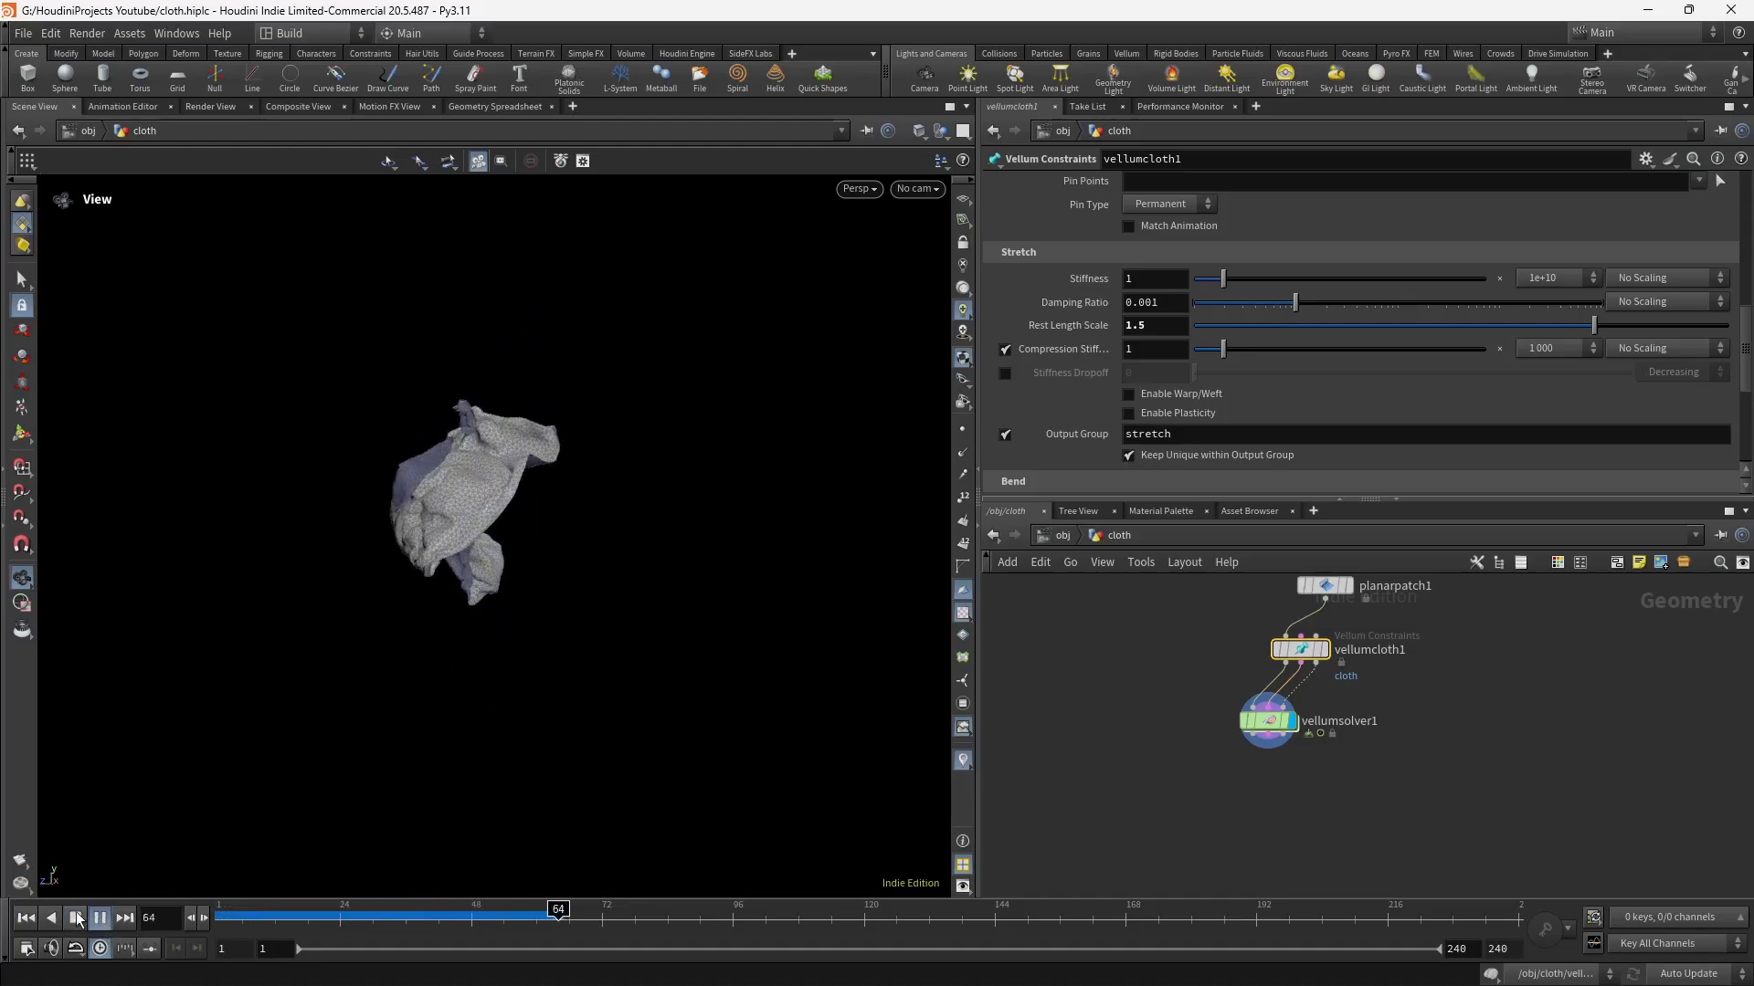
click(76, 919)
click(25, 919)
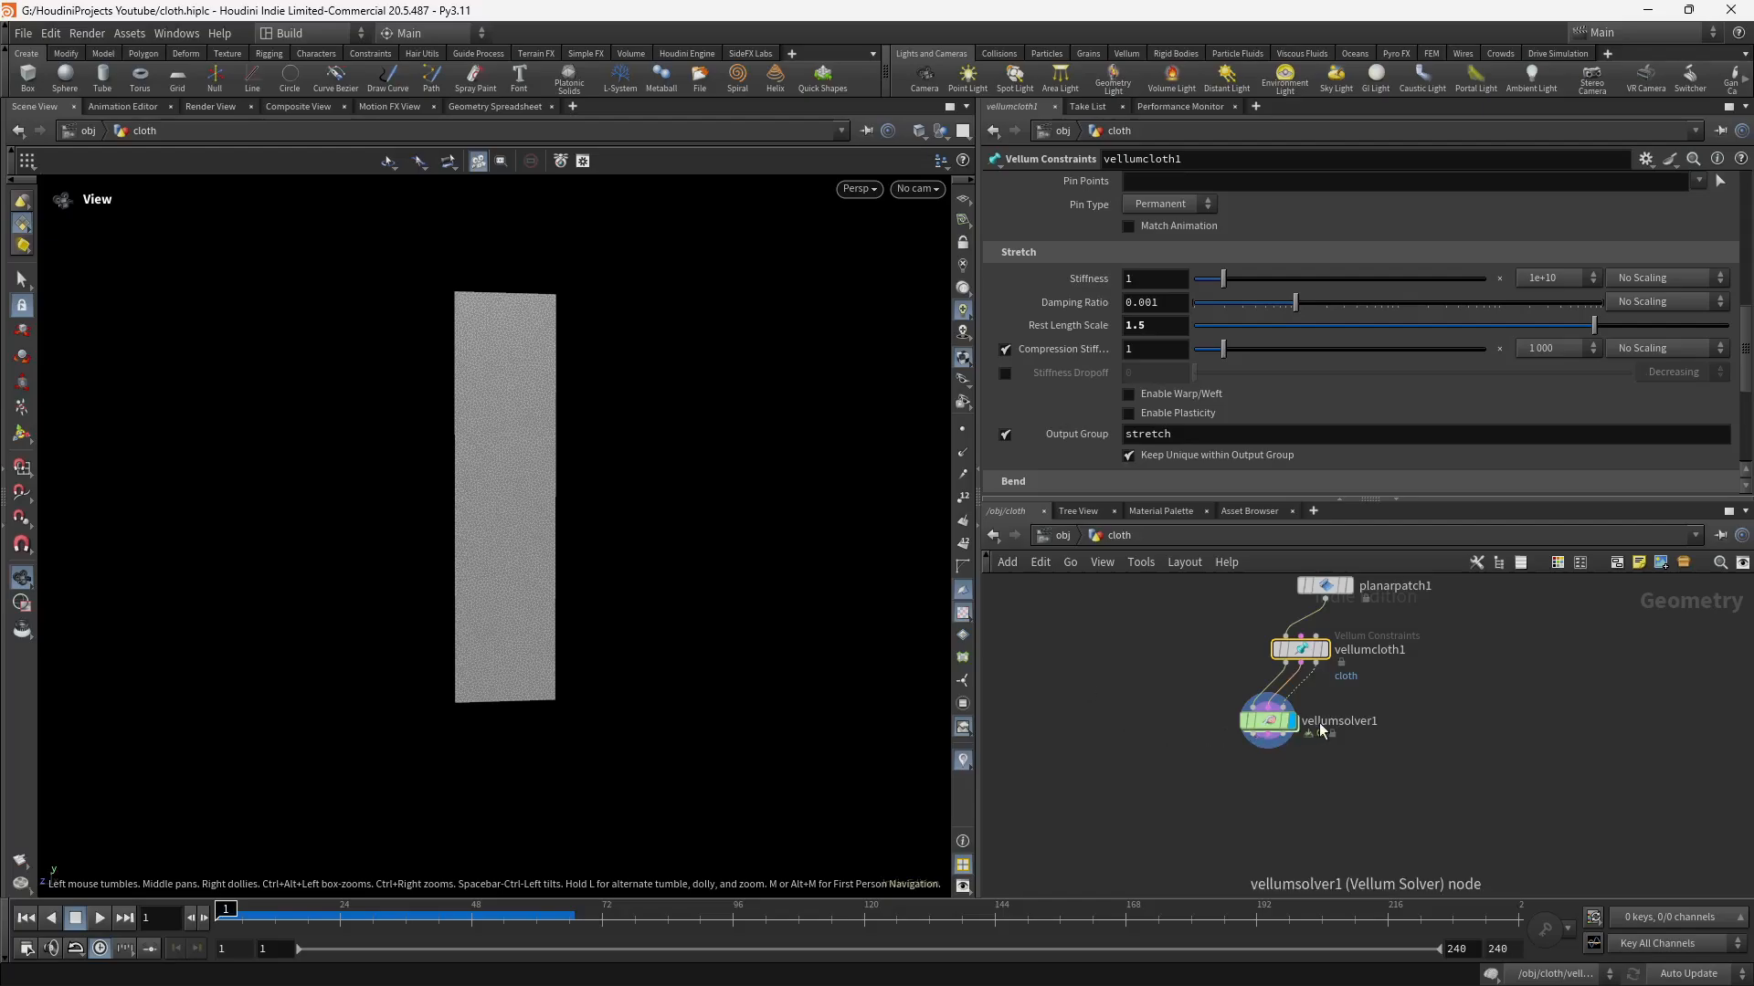
Insert a POP Drag node between popforce1 and the FORCE output in the Vellum solver's forces network.
double_click(1270, 727)
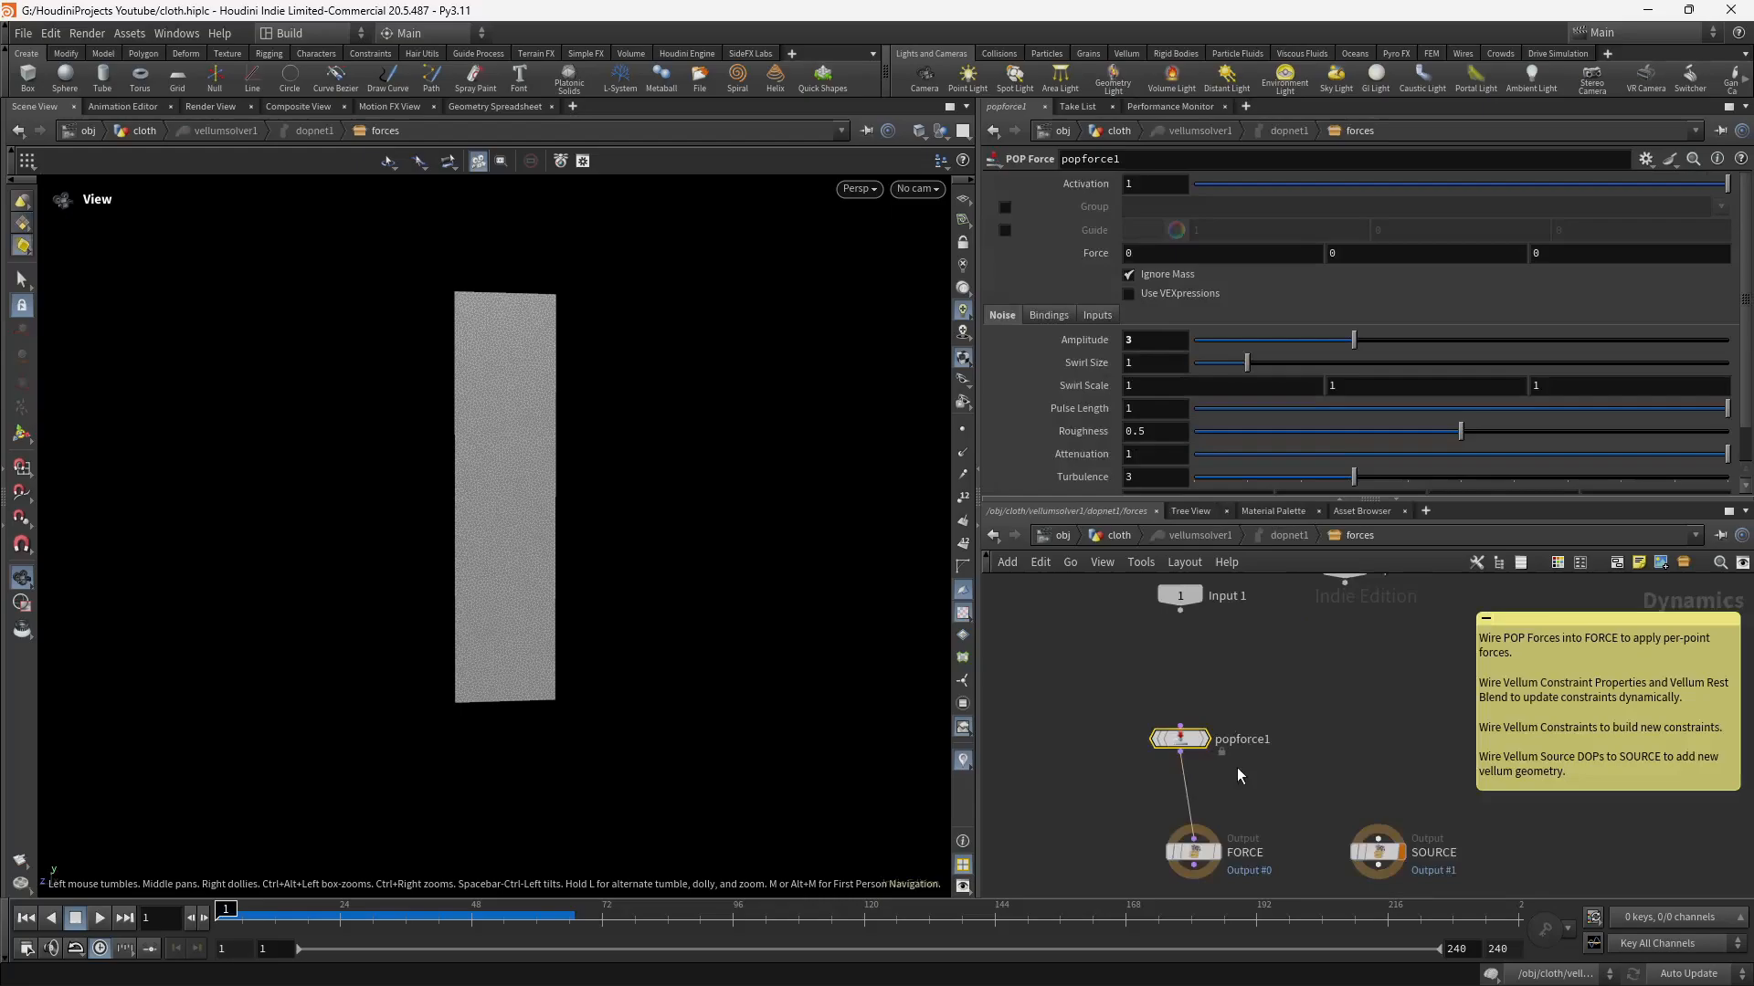
drag(1180, 738, 1193, 692)
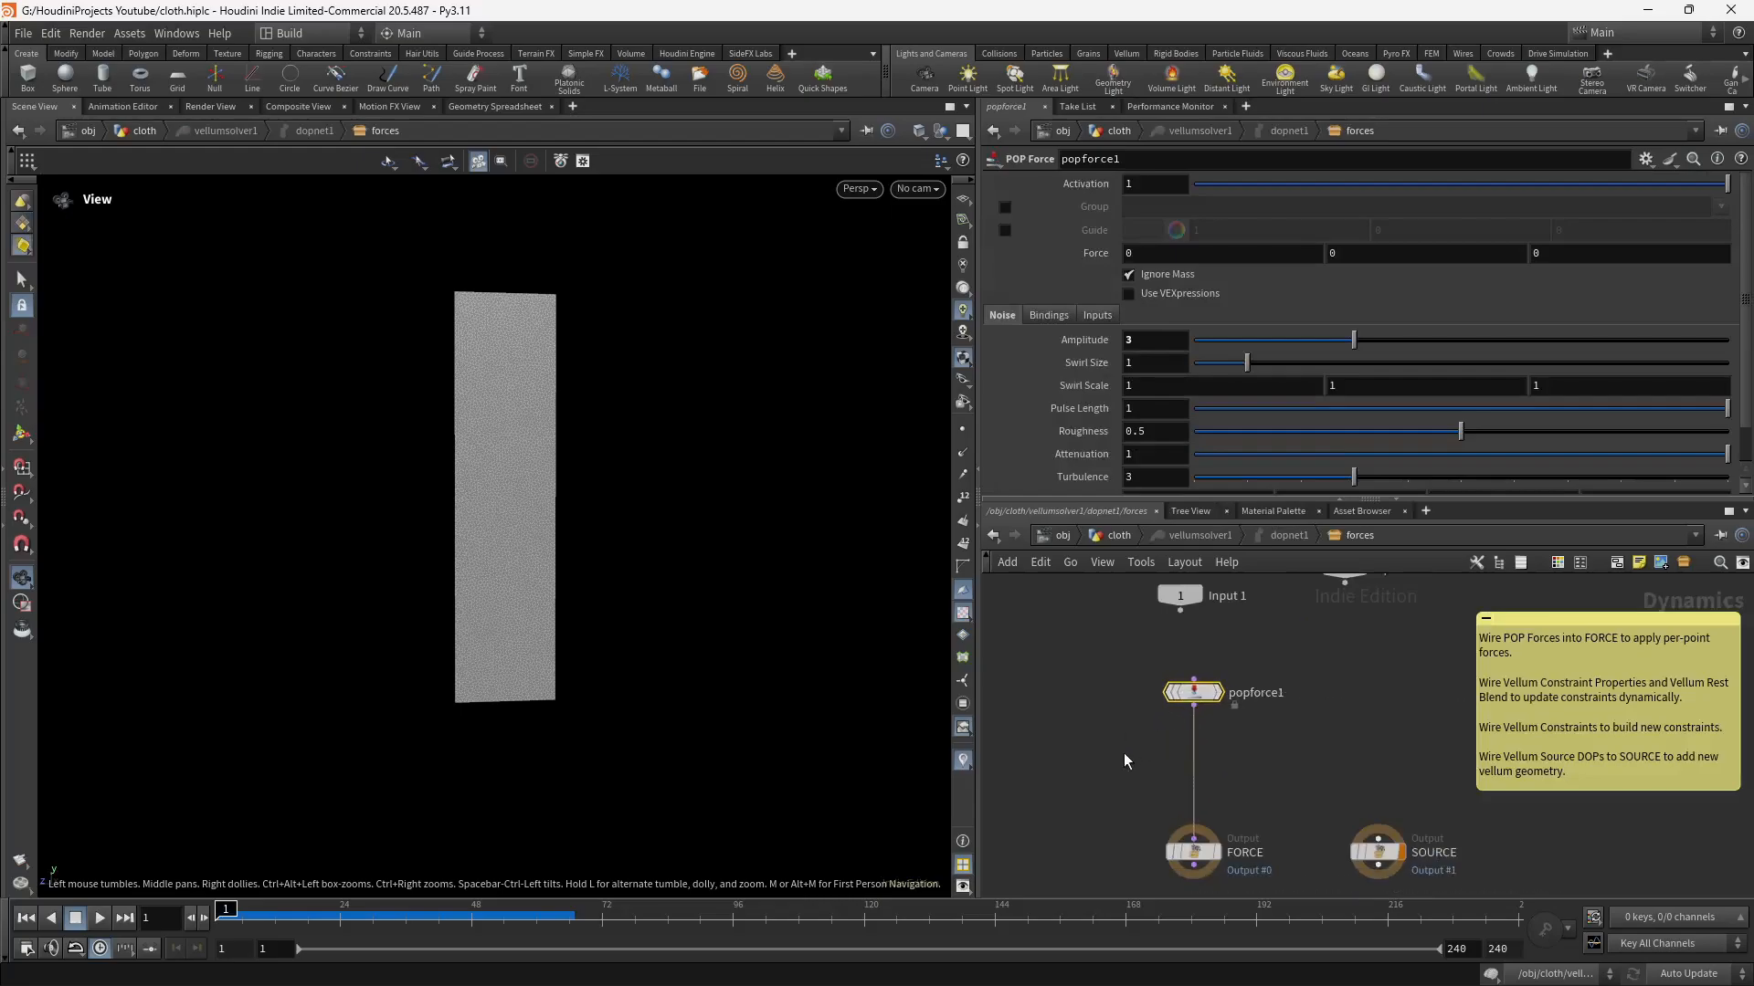
key(Tab)
text(pop dr)
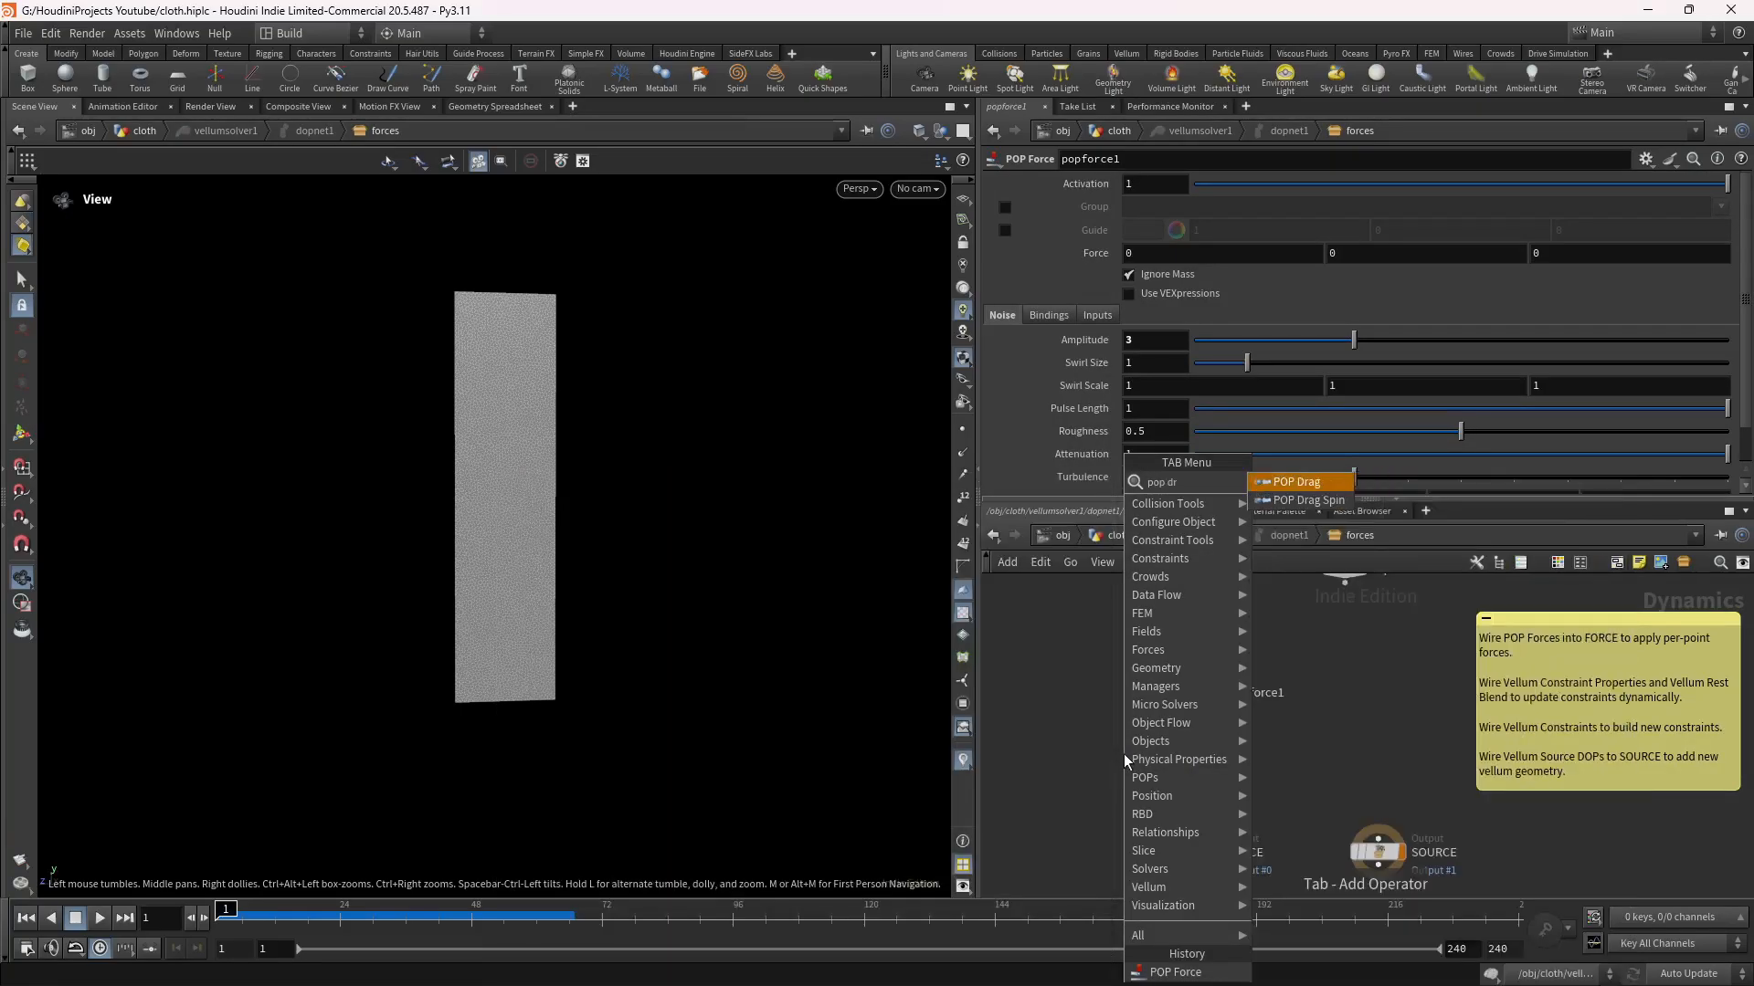
key(Return)
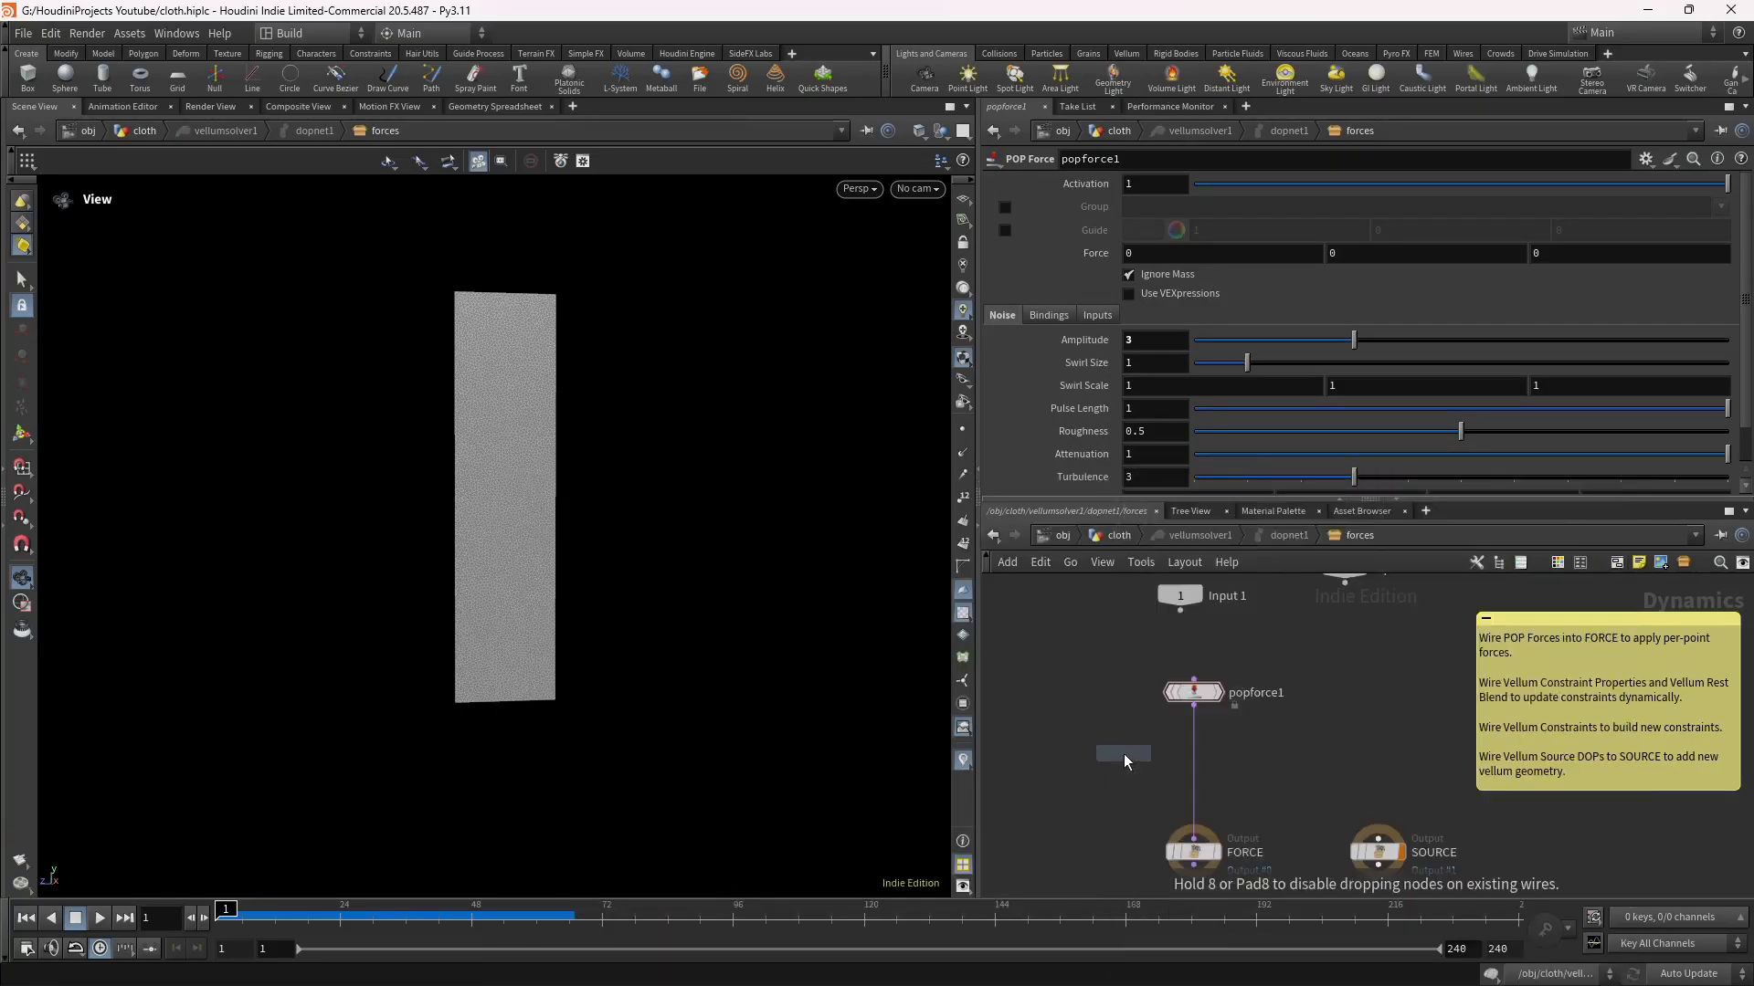
click(1200, 777)
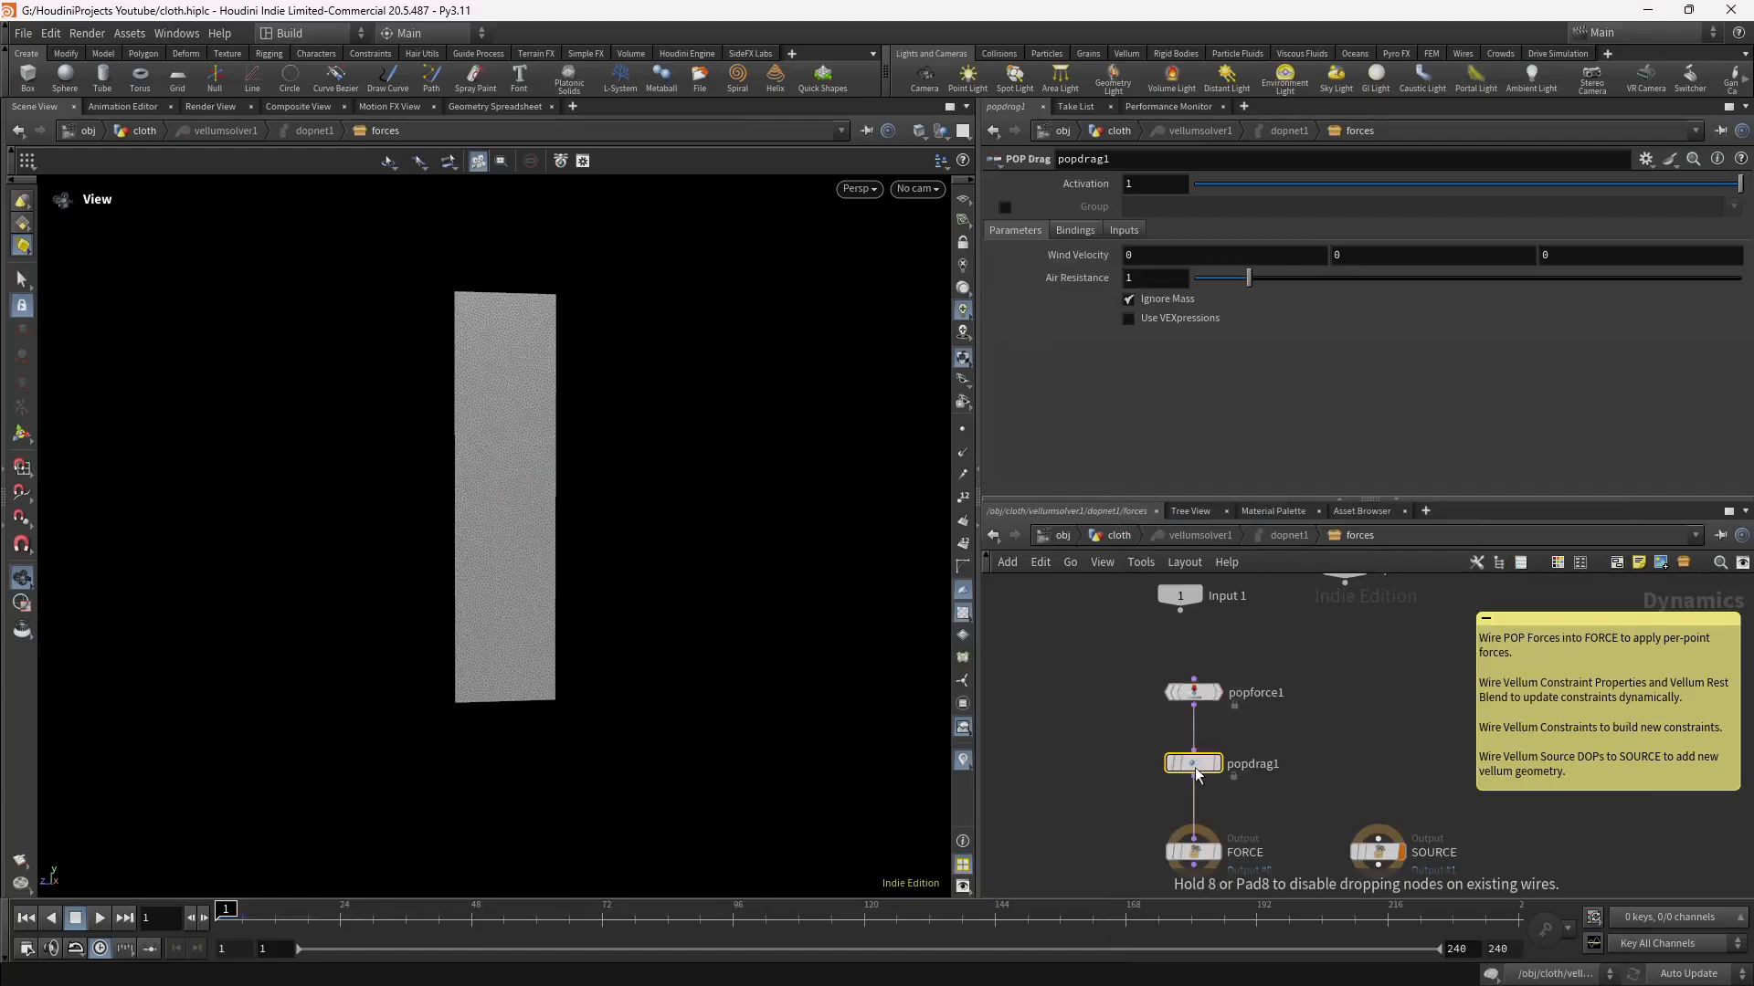
Set the Air Resistance of the popdrag1 node to 0.3 and play the simulation to check the drag, stopping it after the cloth crumples.
double_click(1158, 280)
text(.3)
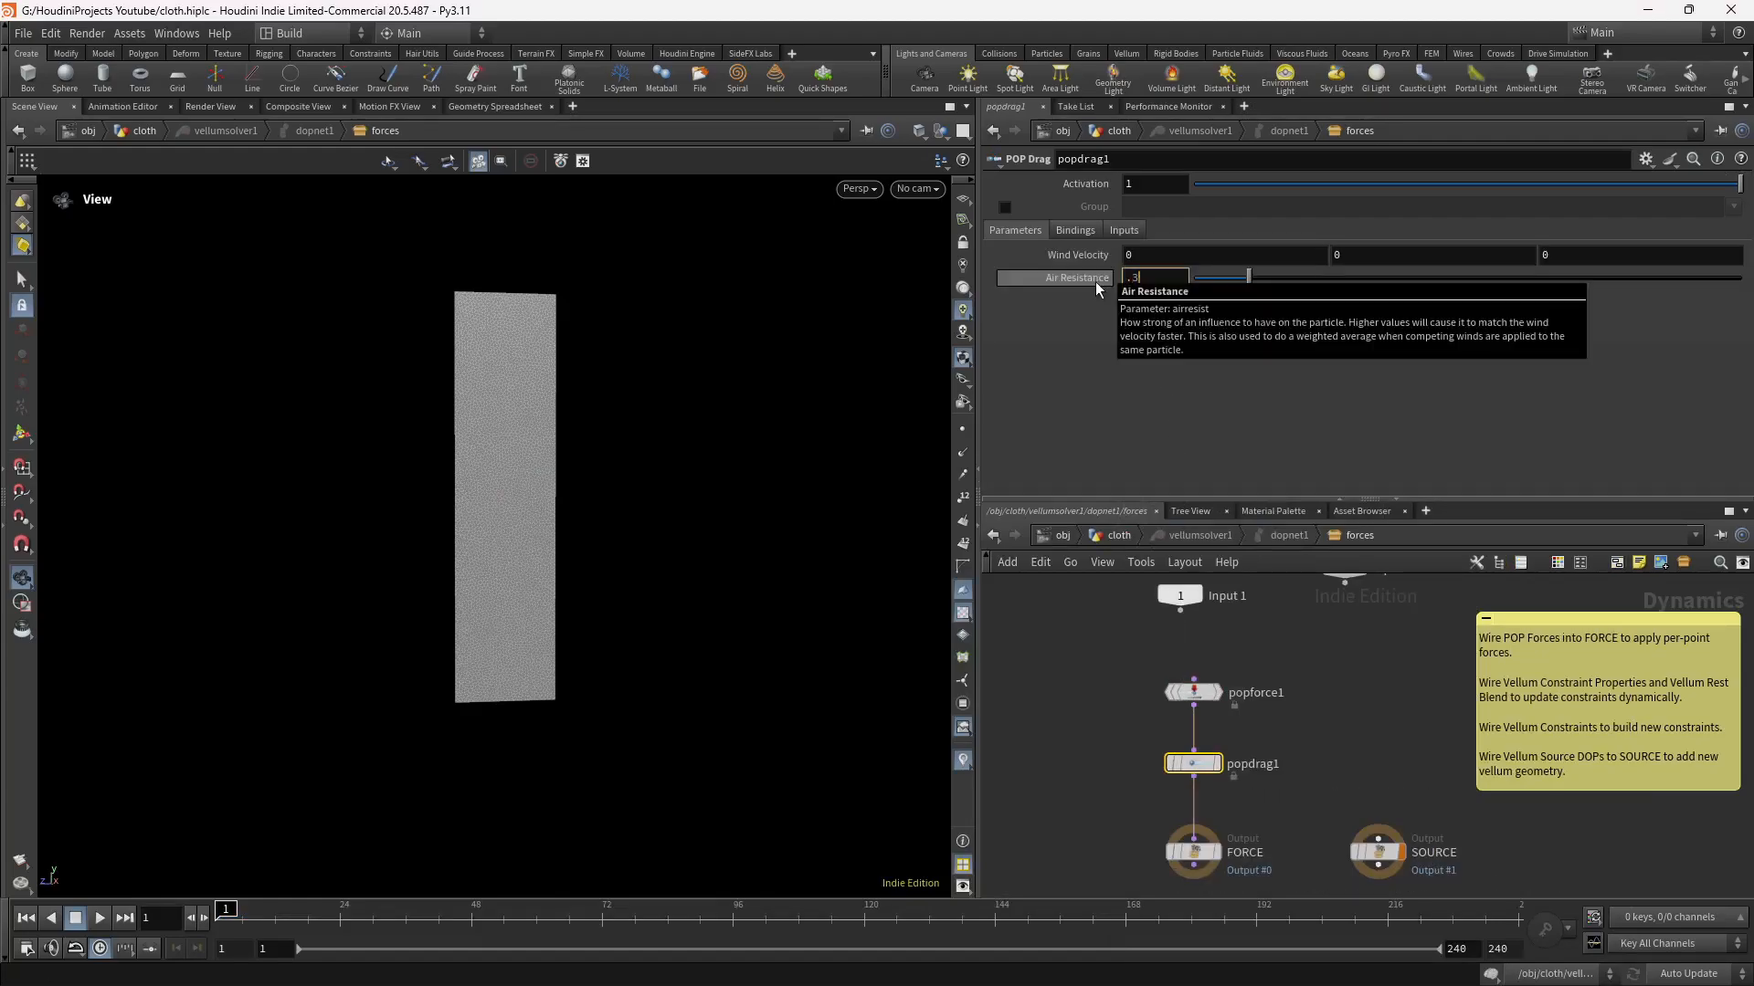
key(Return)
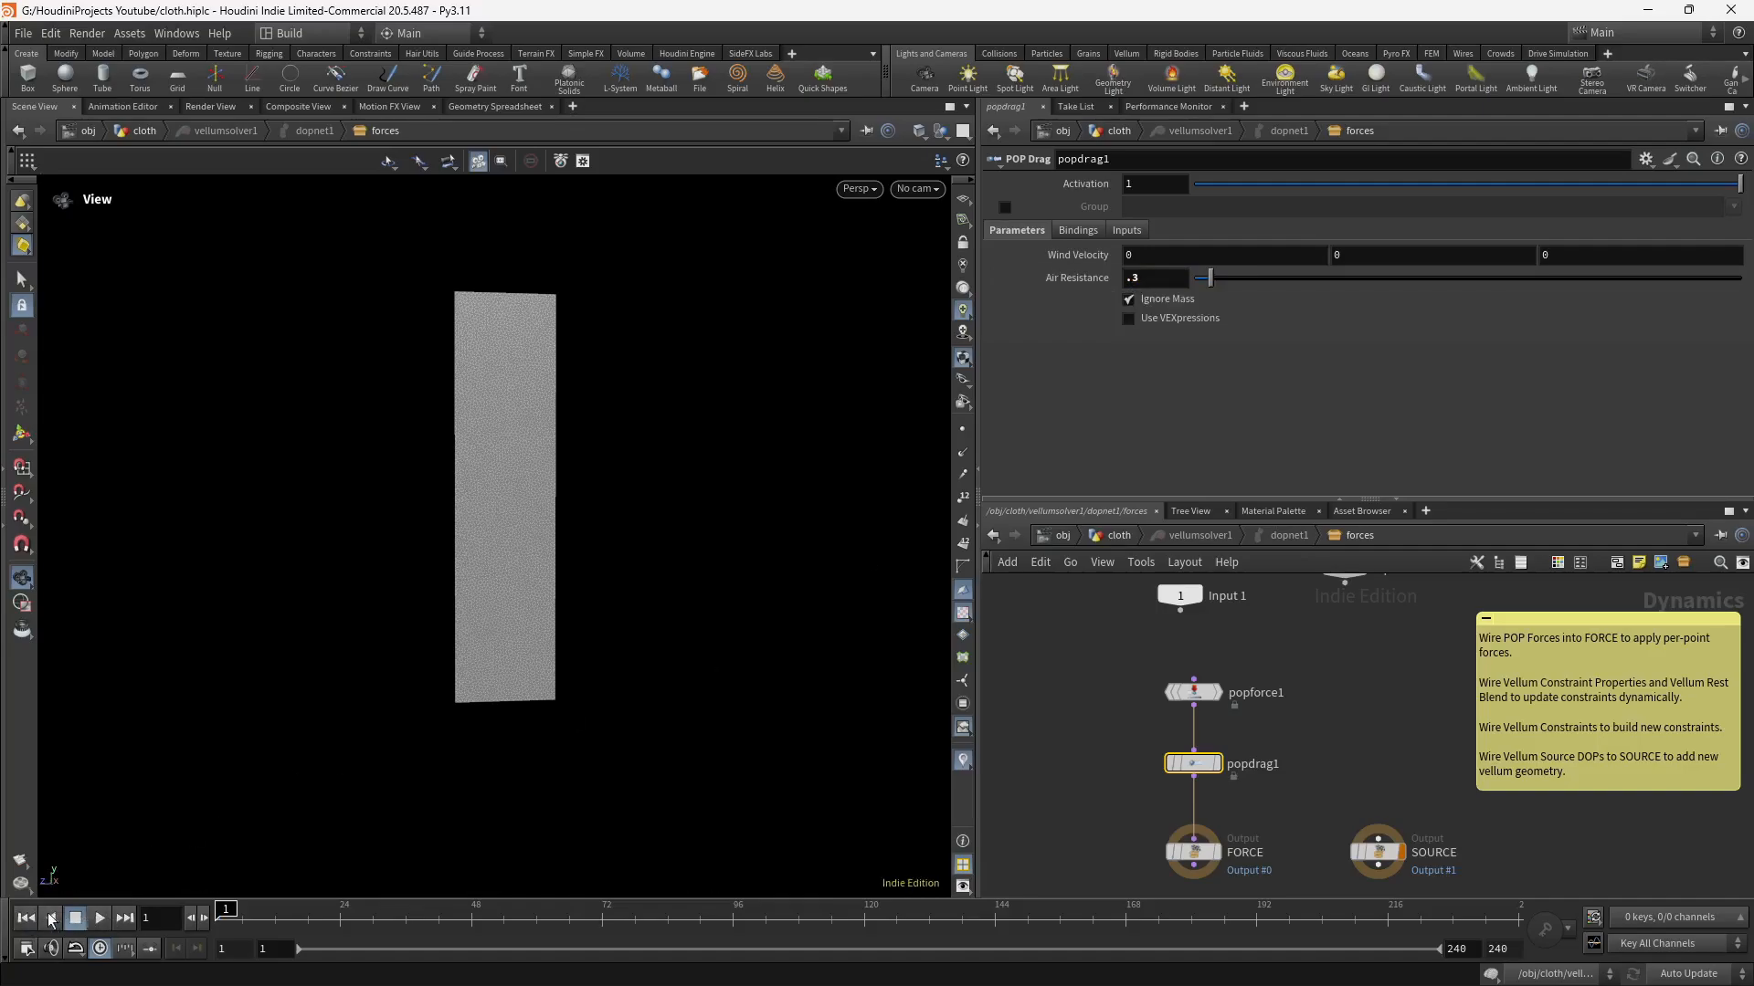
key(Up)
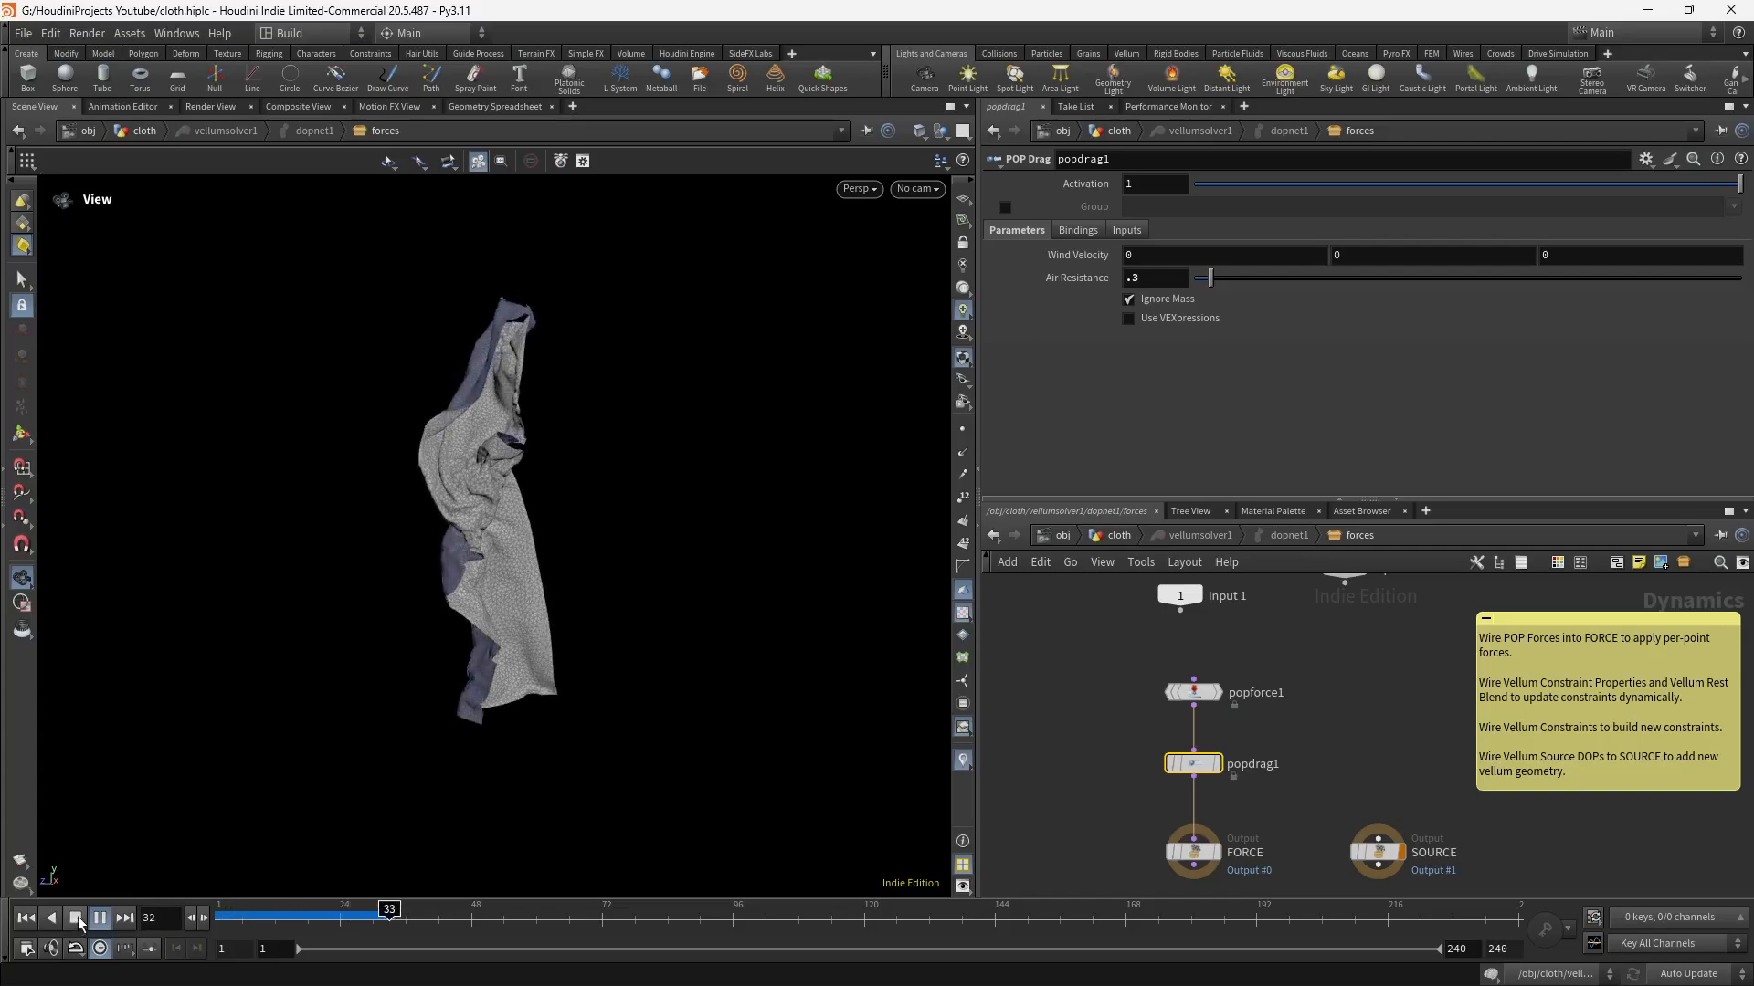
click(76, 918)
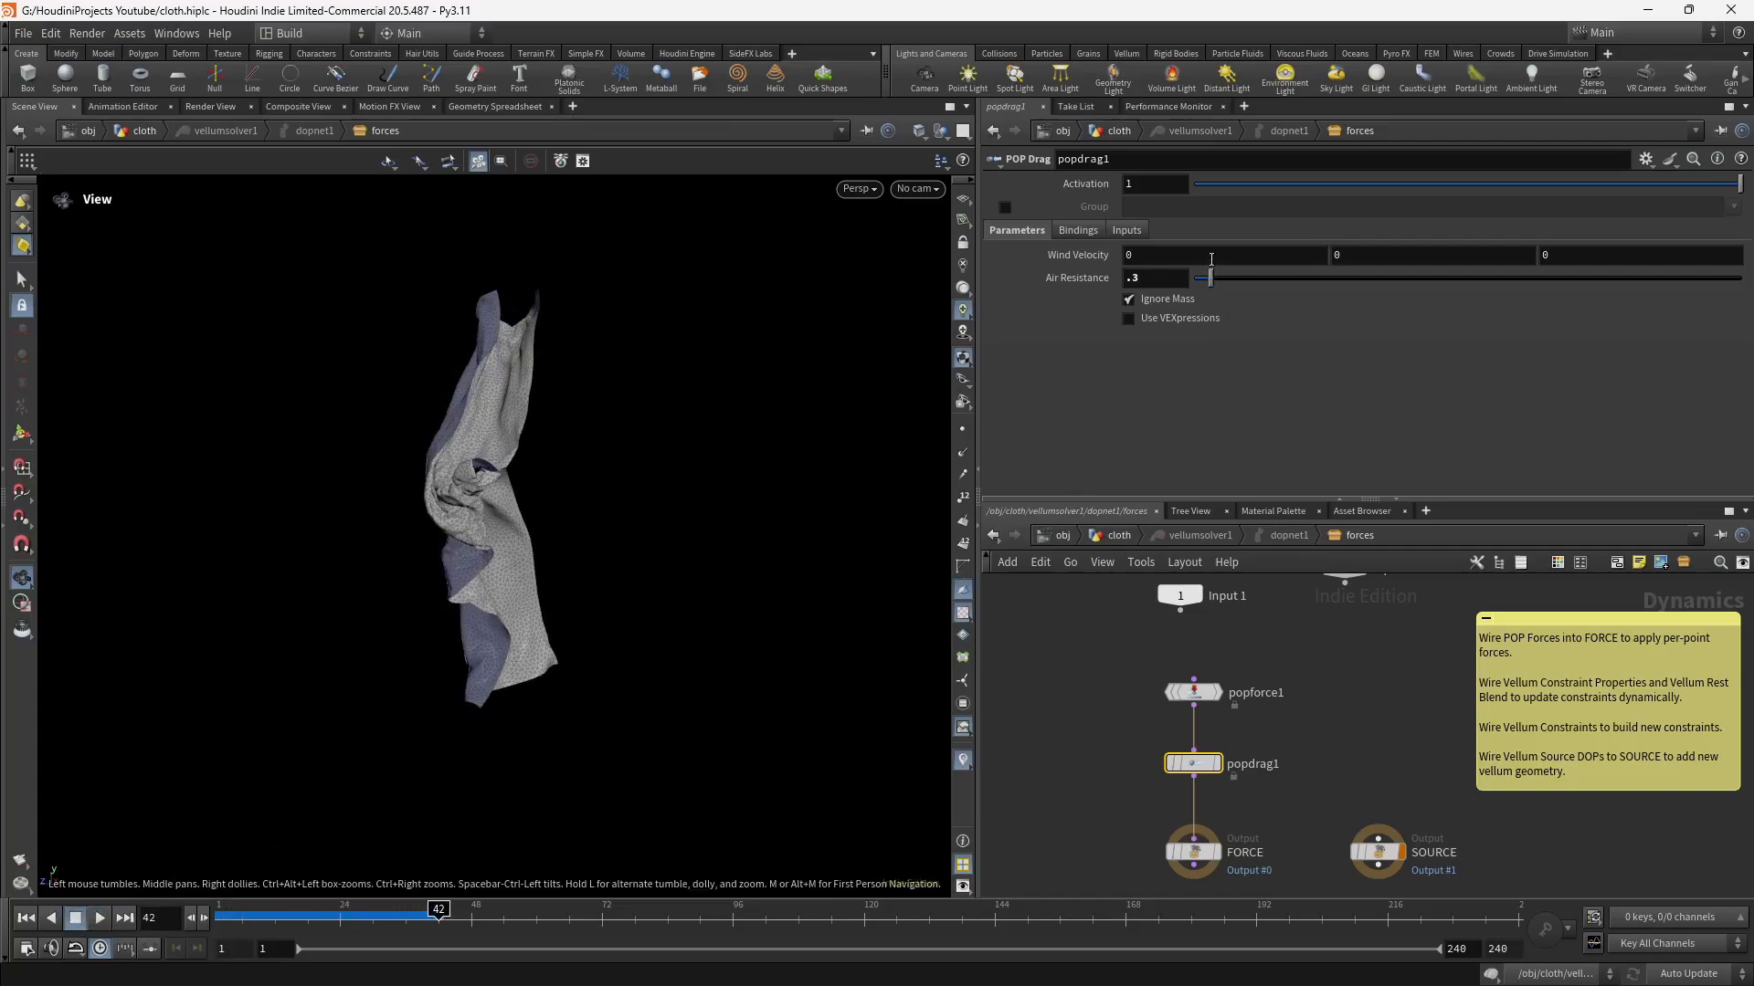
Set the first noise Offset value of the popforce1 node to 32.
click(1191, 692)
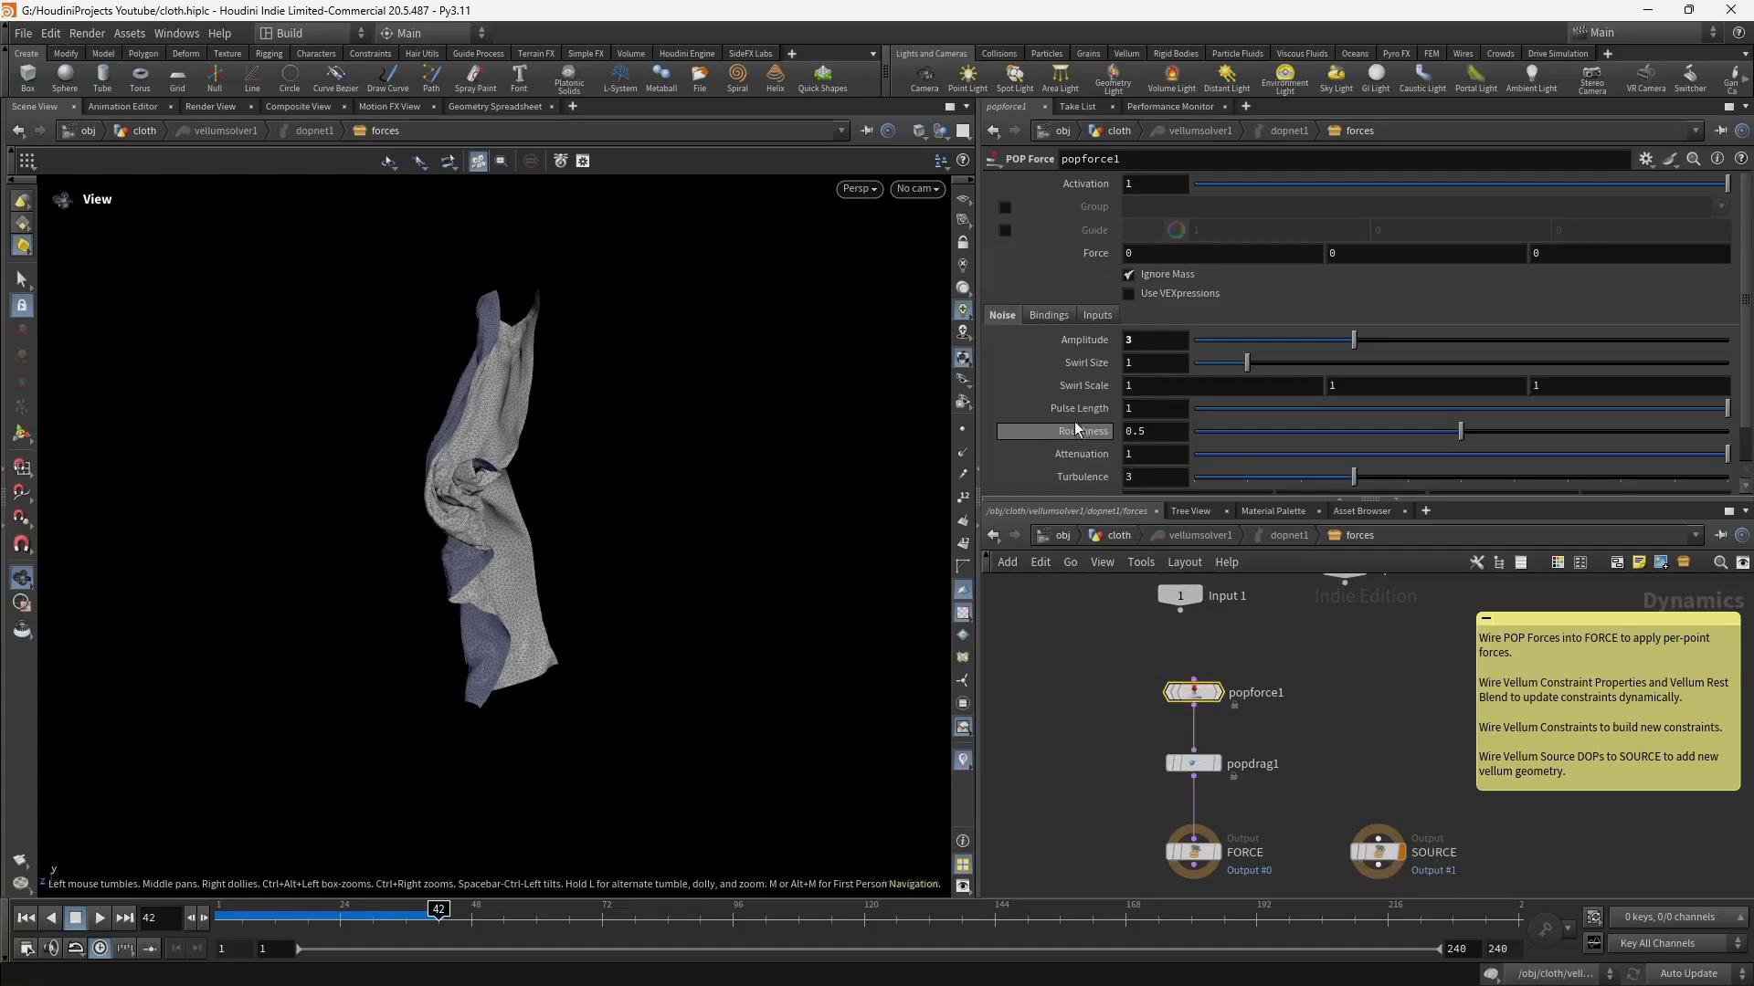
scroll(1072, 410, down, 1)
scroll(1071, 409, down, 1)
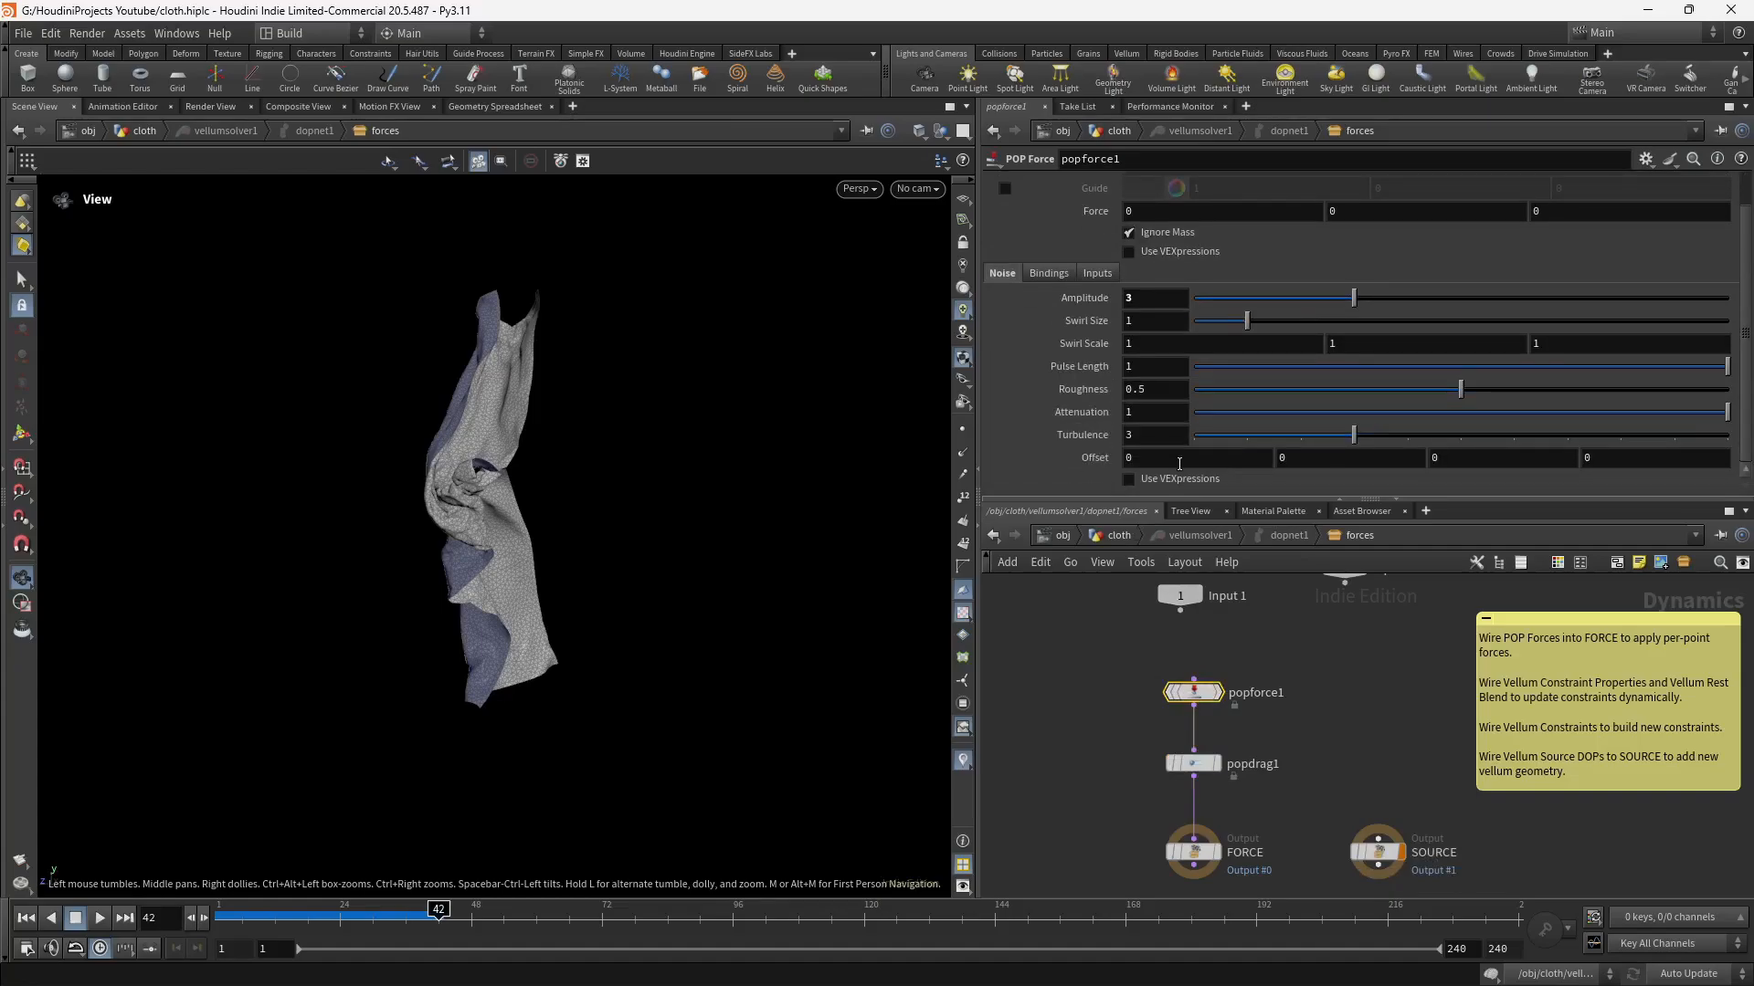
drag(1178, 459, 1098, 456)
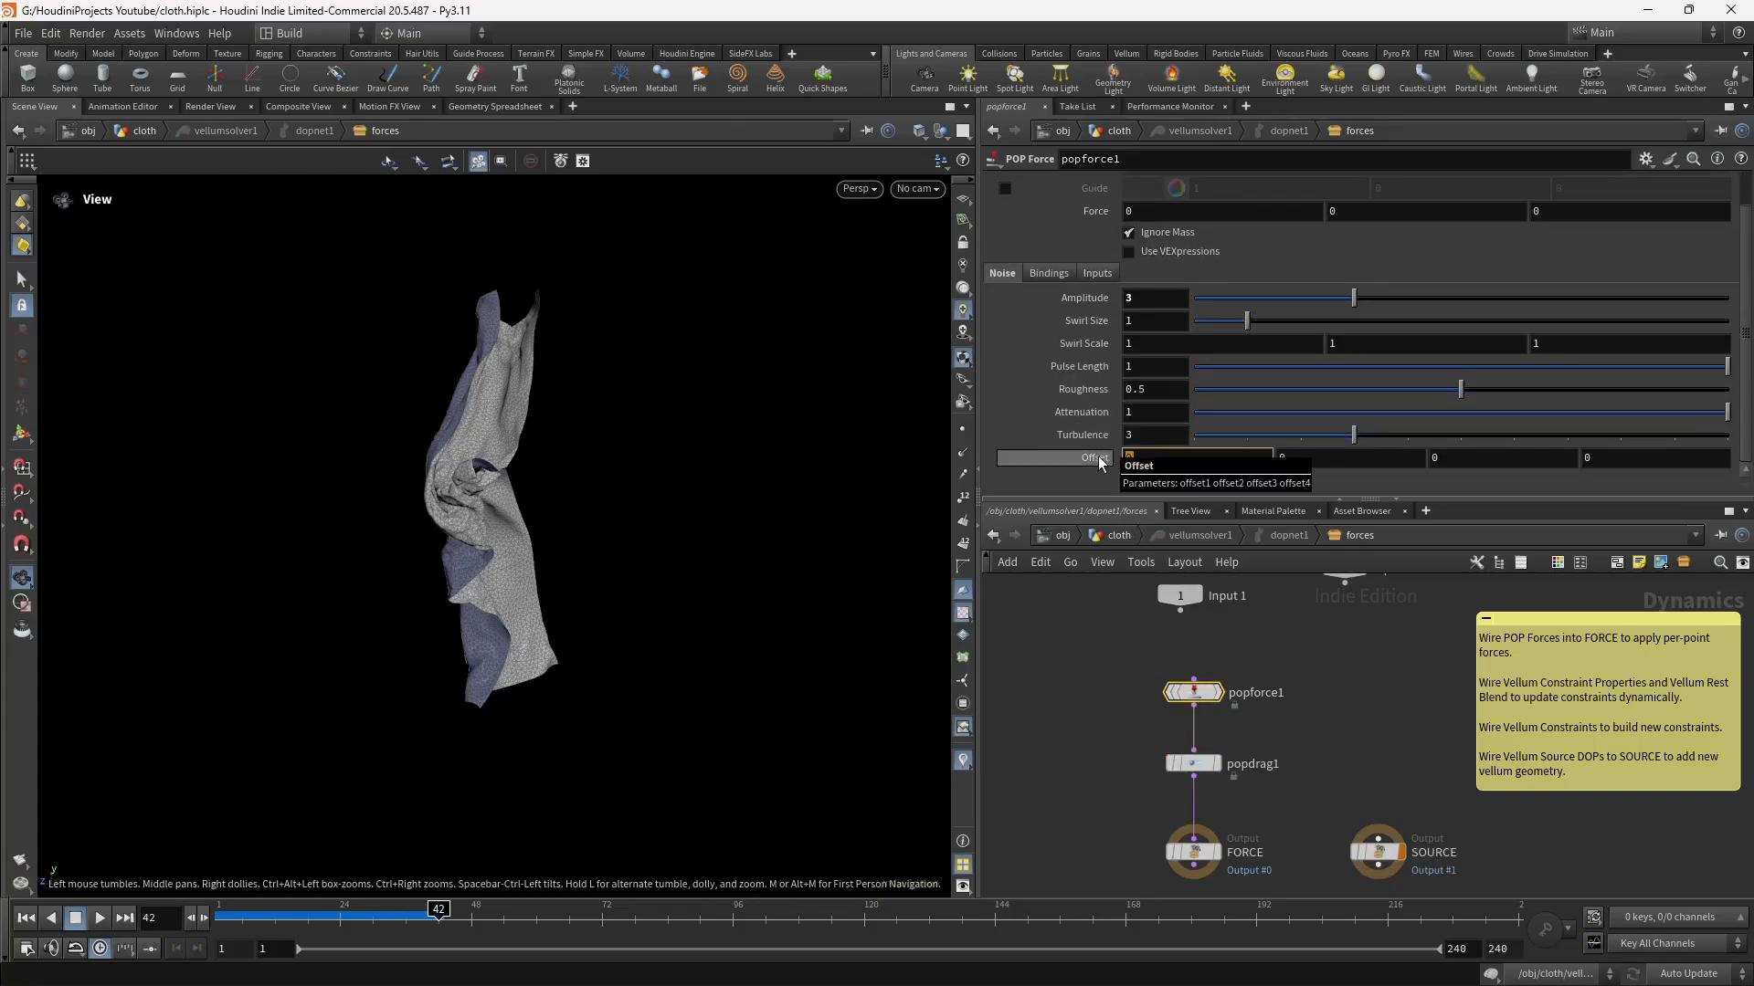
text(32)
key(Return)
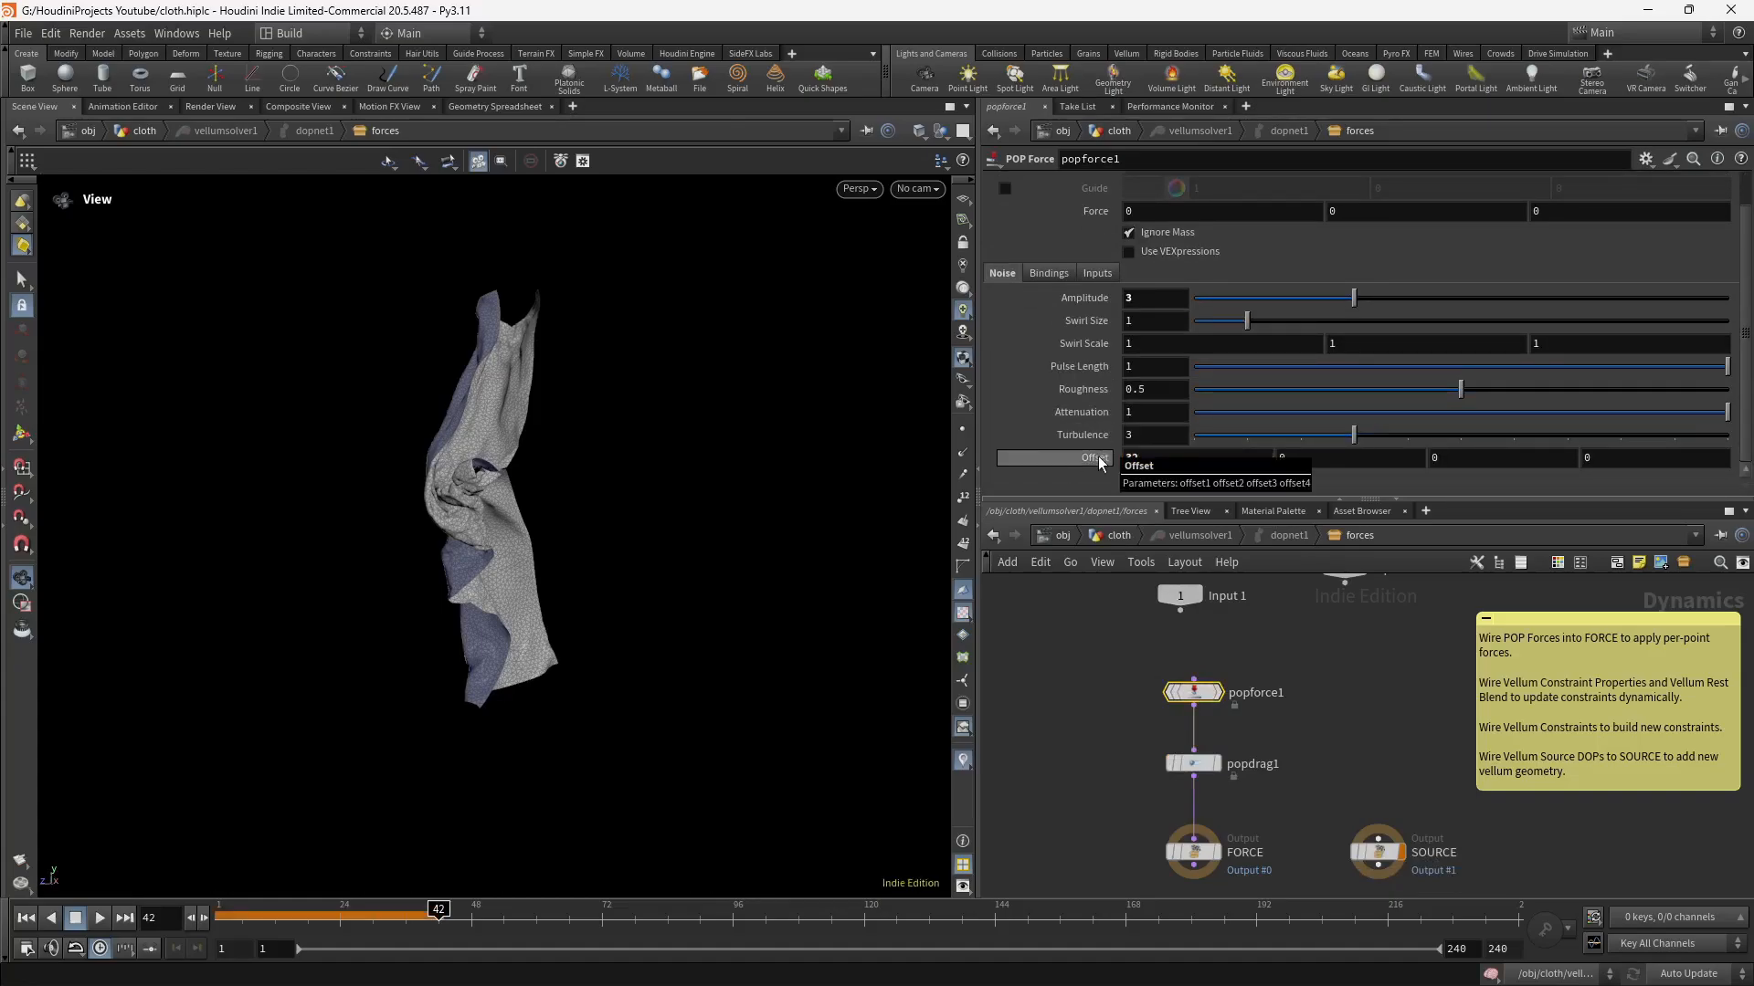
Play the simulation from the first frame to check the offset noise pattern, stopping and returning to the start.
click(30, 921)
click(99, 918)
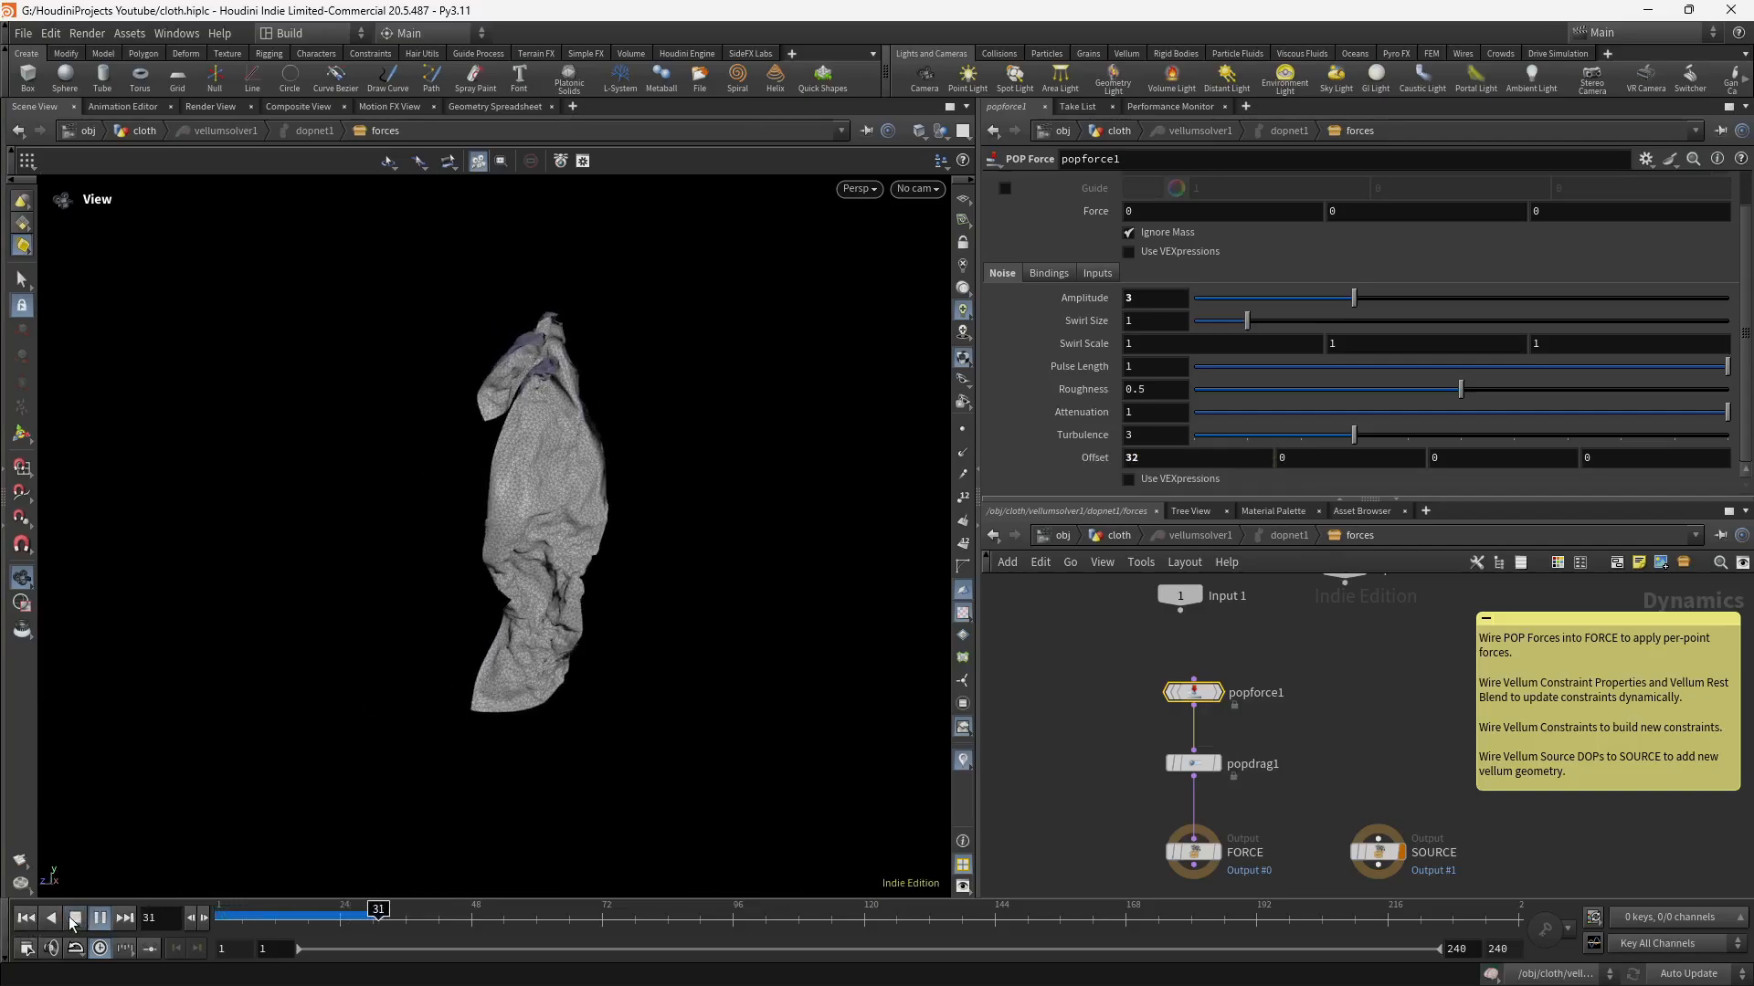
click(75, 918)
click(25, 918)
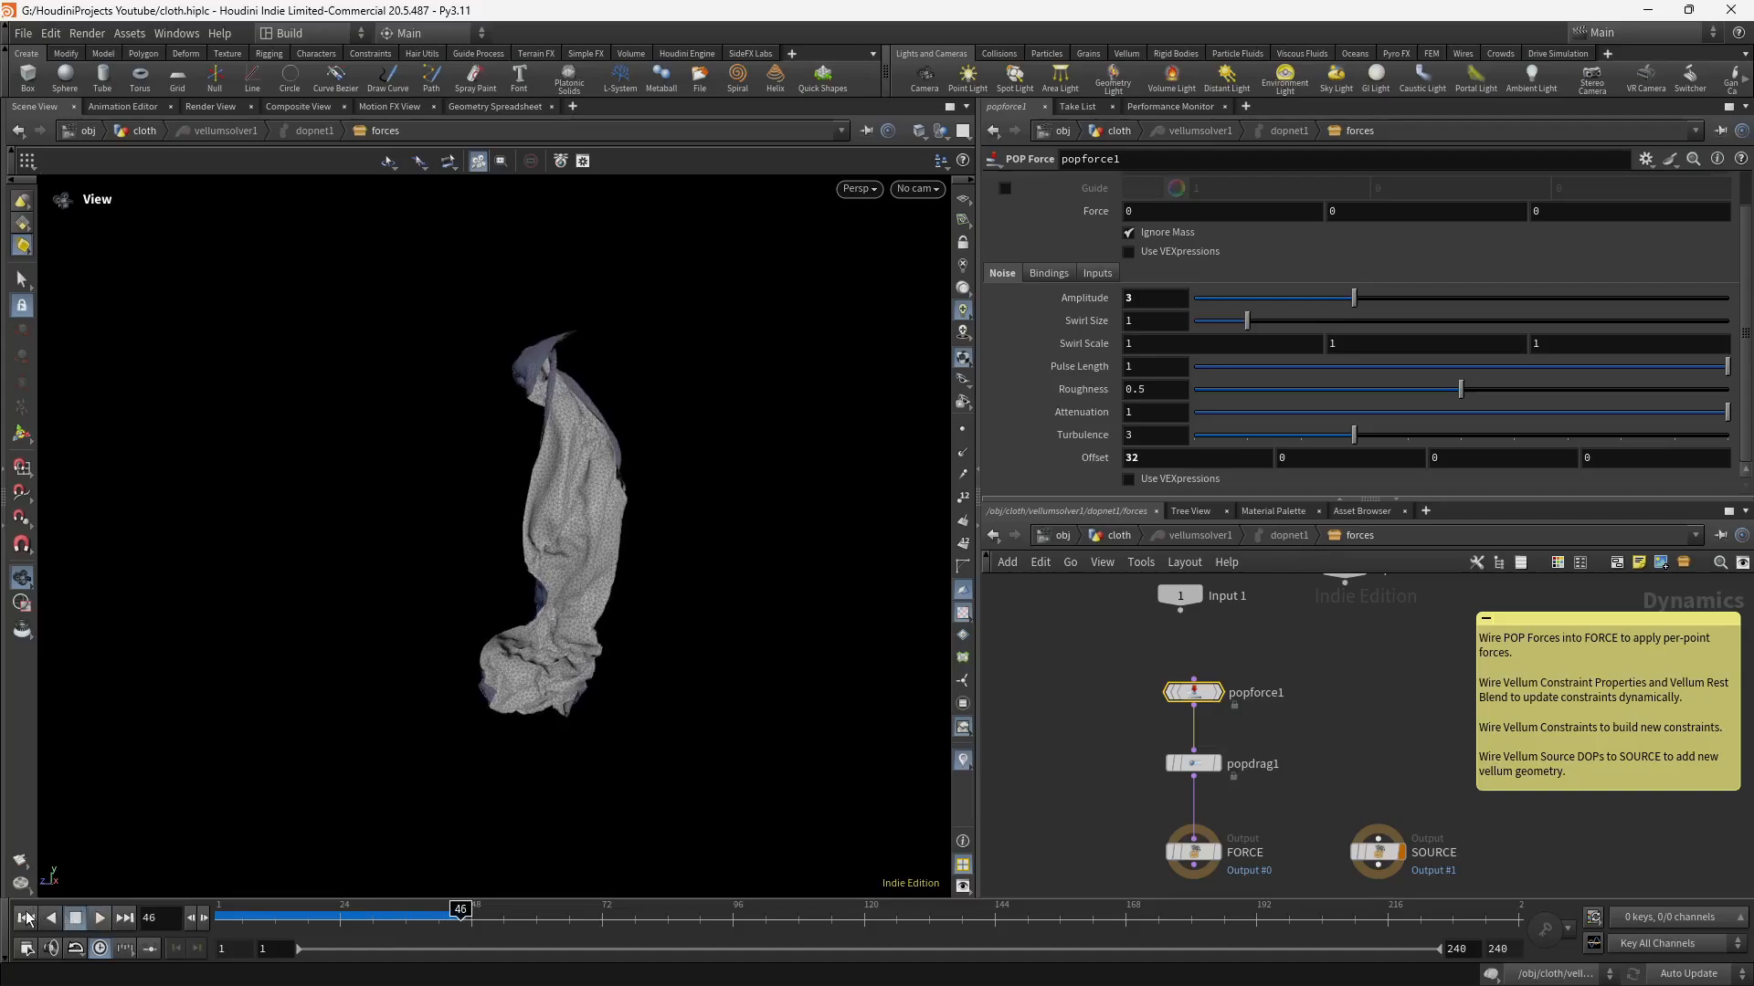
Return to the cloth network and move the planarpatch1 node up to leave room above vellumcloth1.
click(1122, 535)
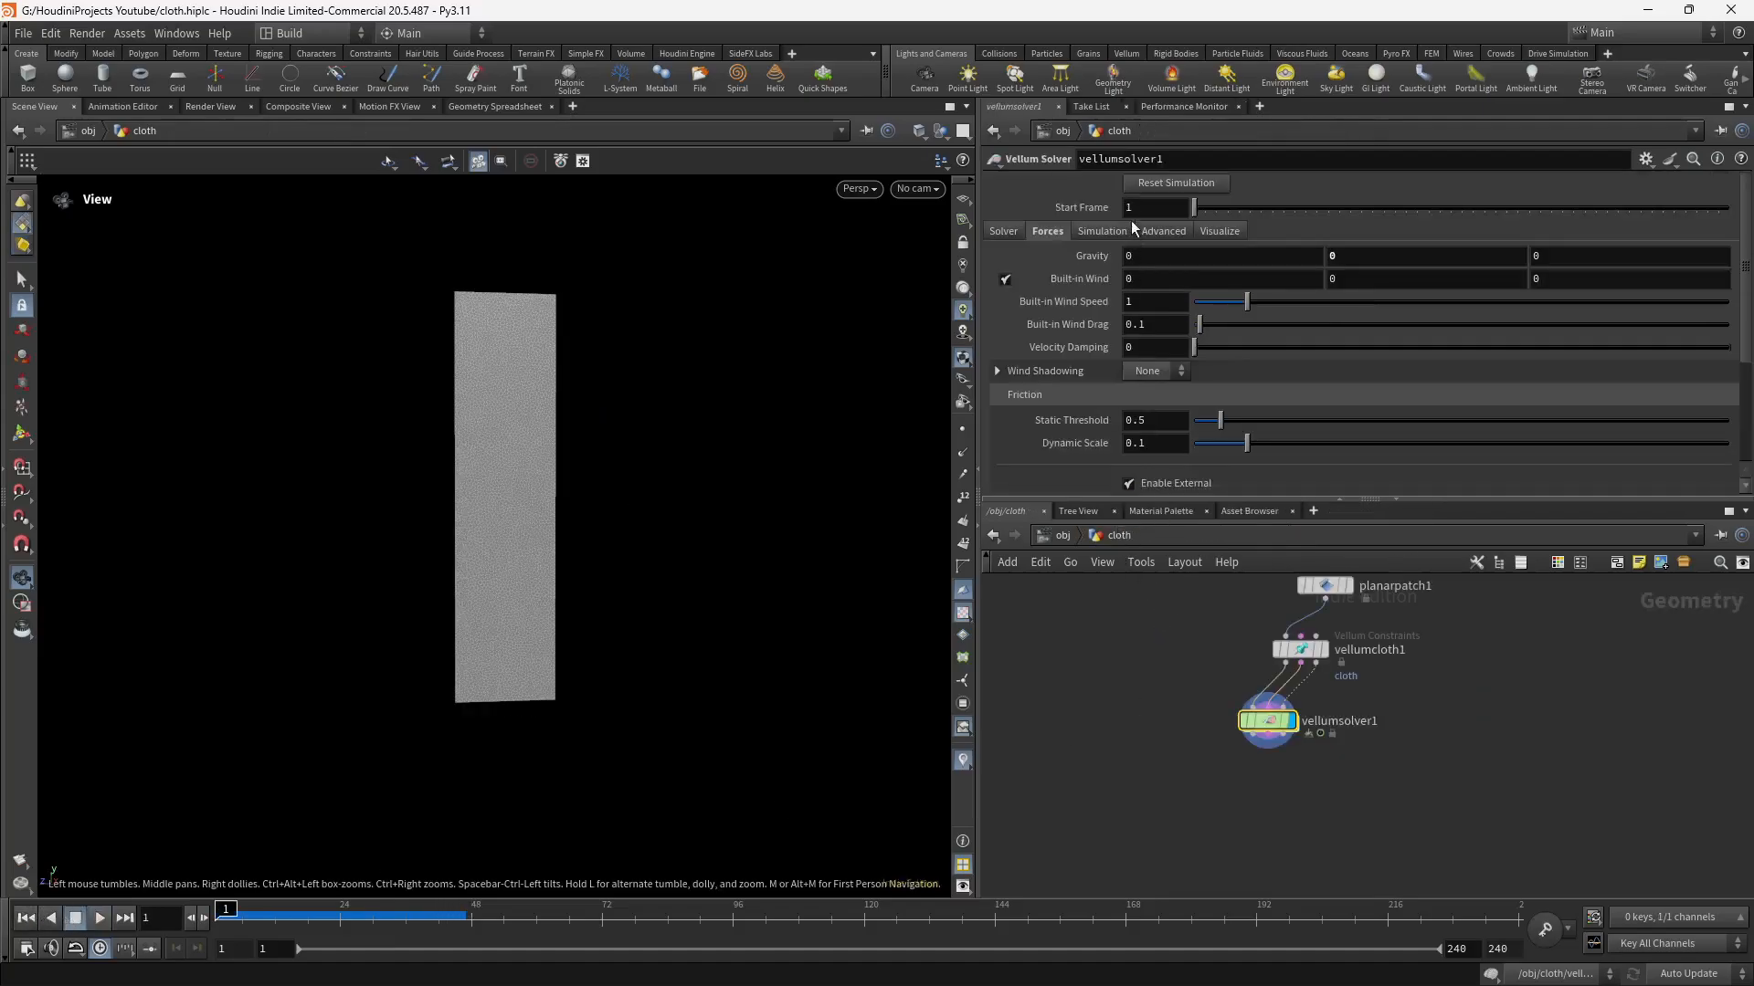
middle_drag(1225, 639, 1159, 795)
drag(1267, 739, 1270, 643)
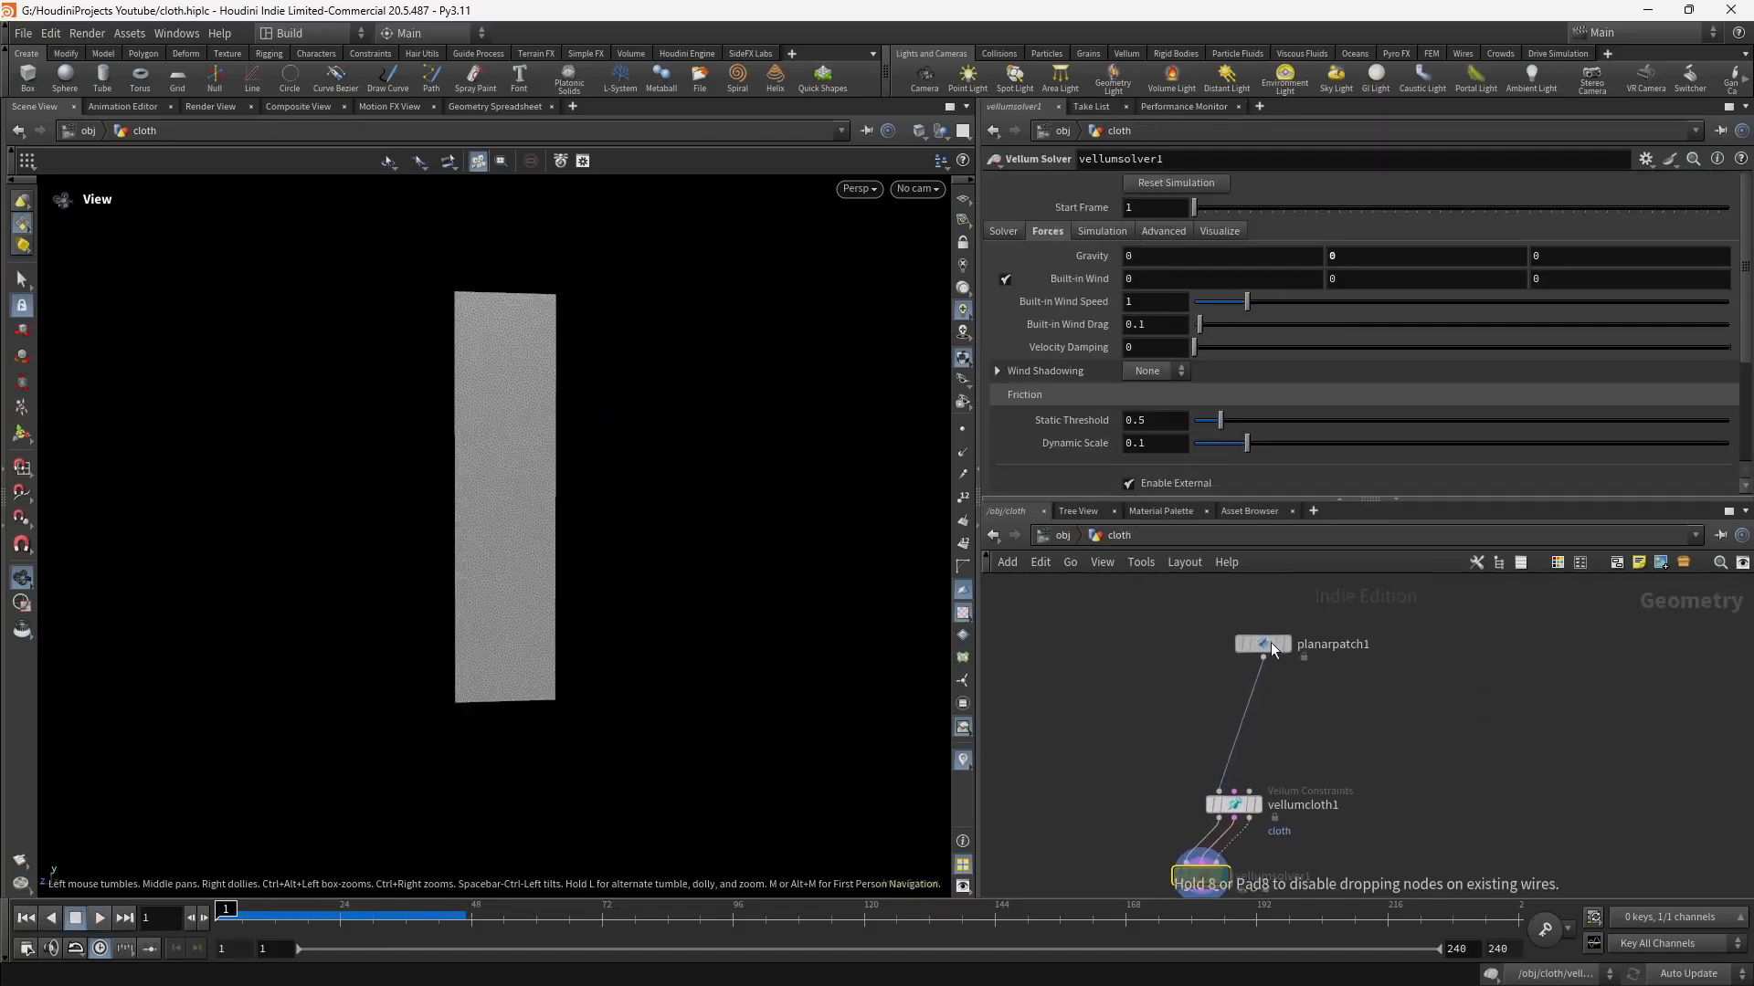
Refine the mesh by setting the Edge Length of the planarpatch1 node to 0.02.
click(1270, 643)
click(1160, 202)
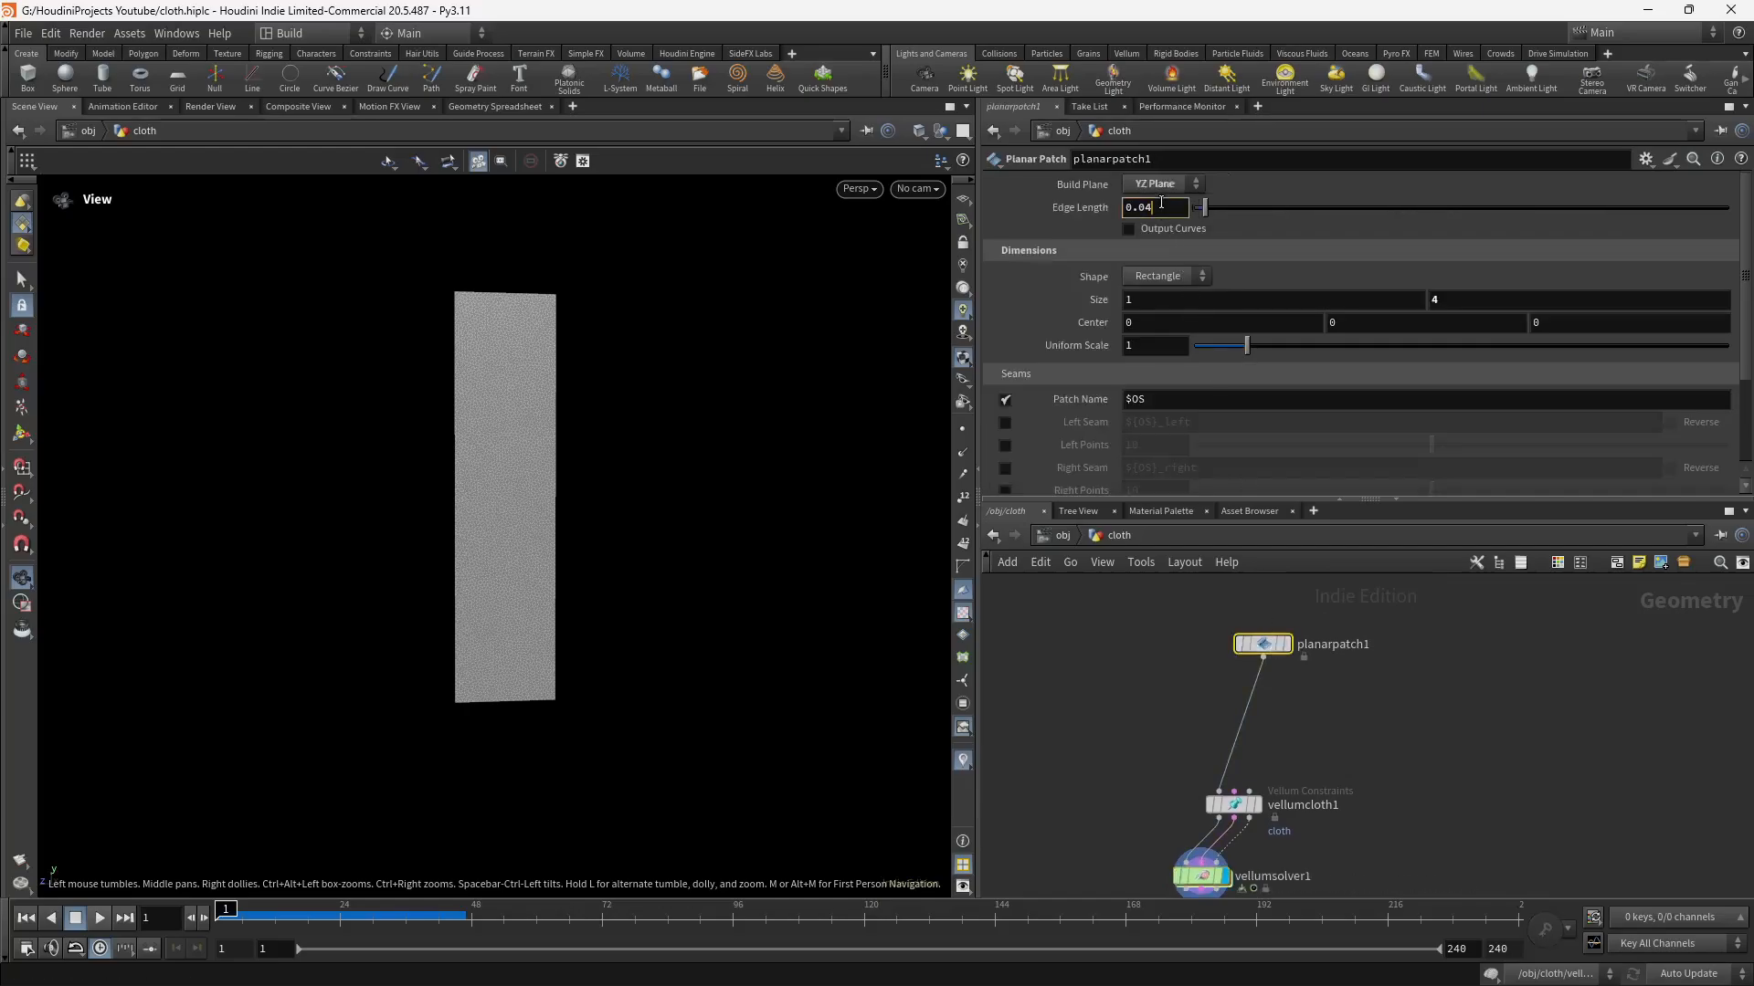
key(BackSpace)
text(3)
key(Return)
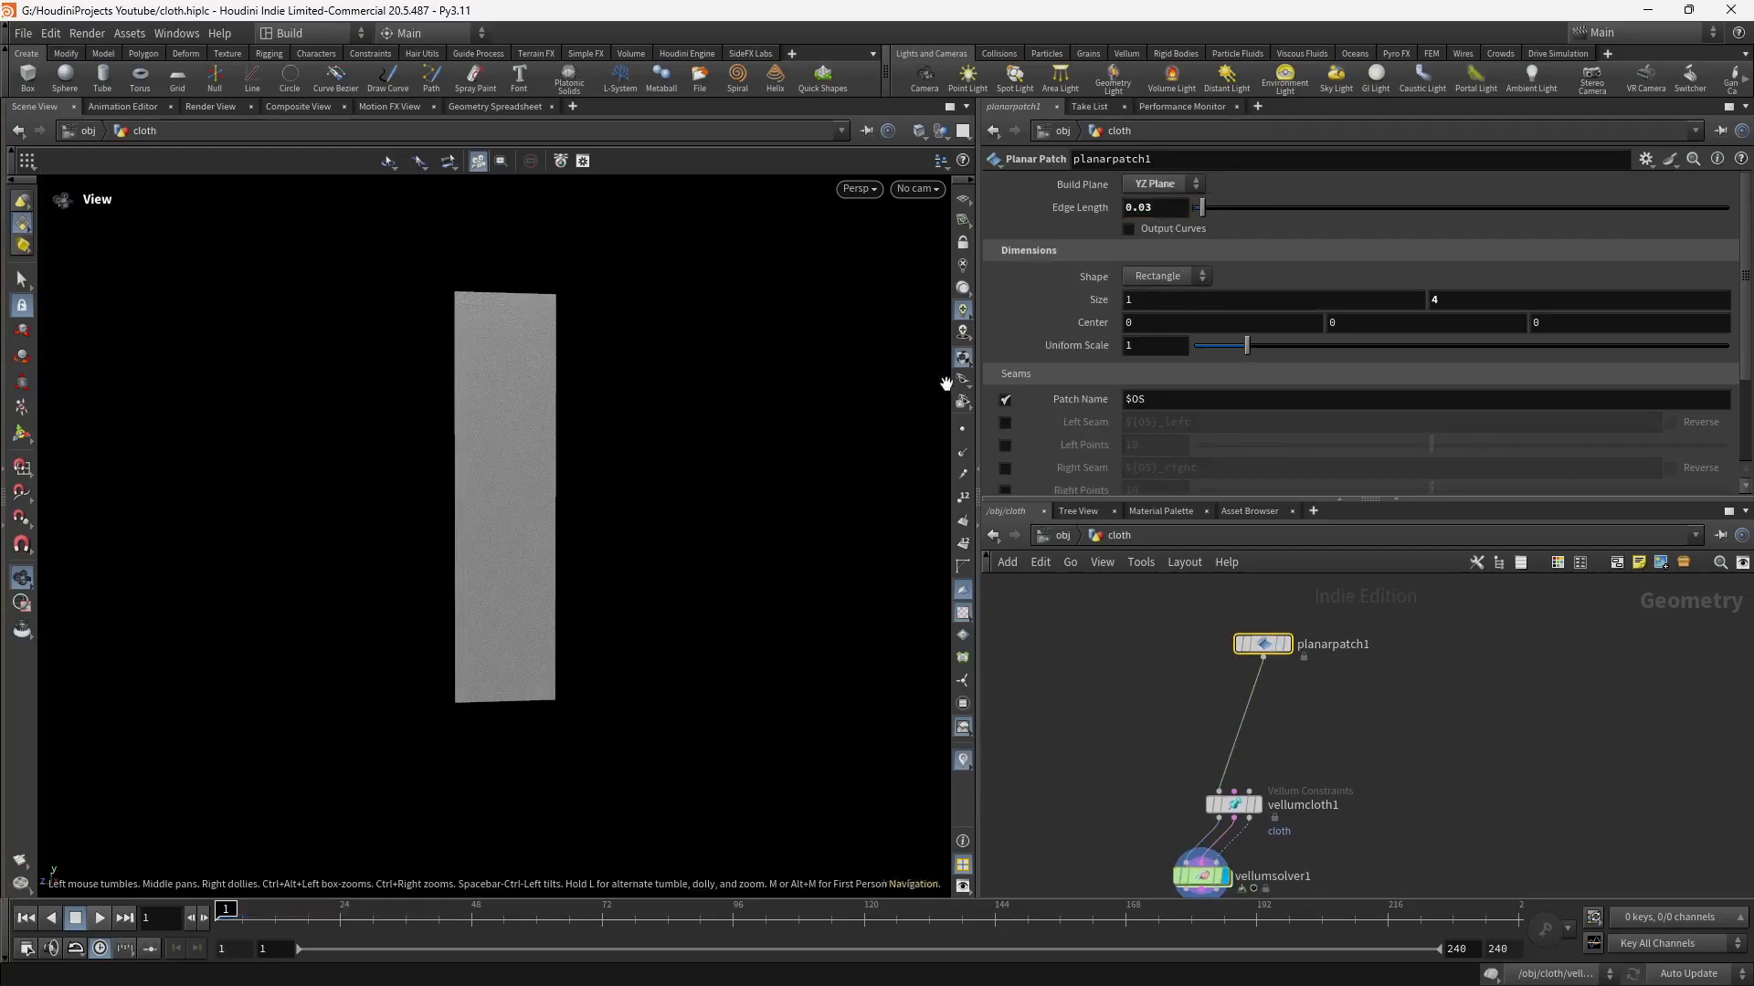
click(1157, 204)
text(2)
key(Return)
Play the simulation with the finer patch to inspect its folds, stopping and returning to the first frame.
click(99, 918)
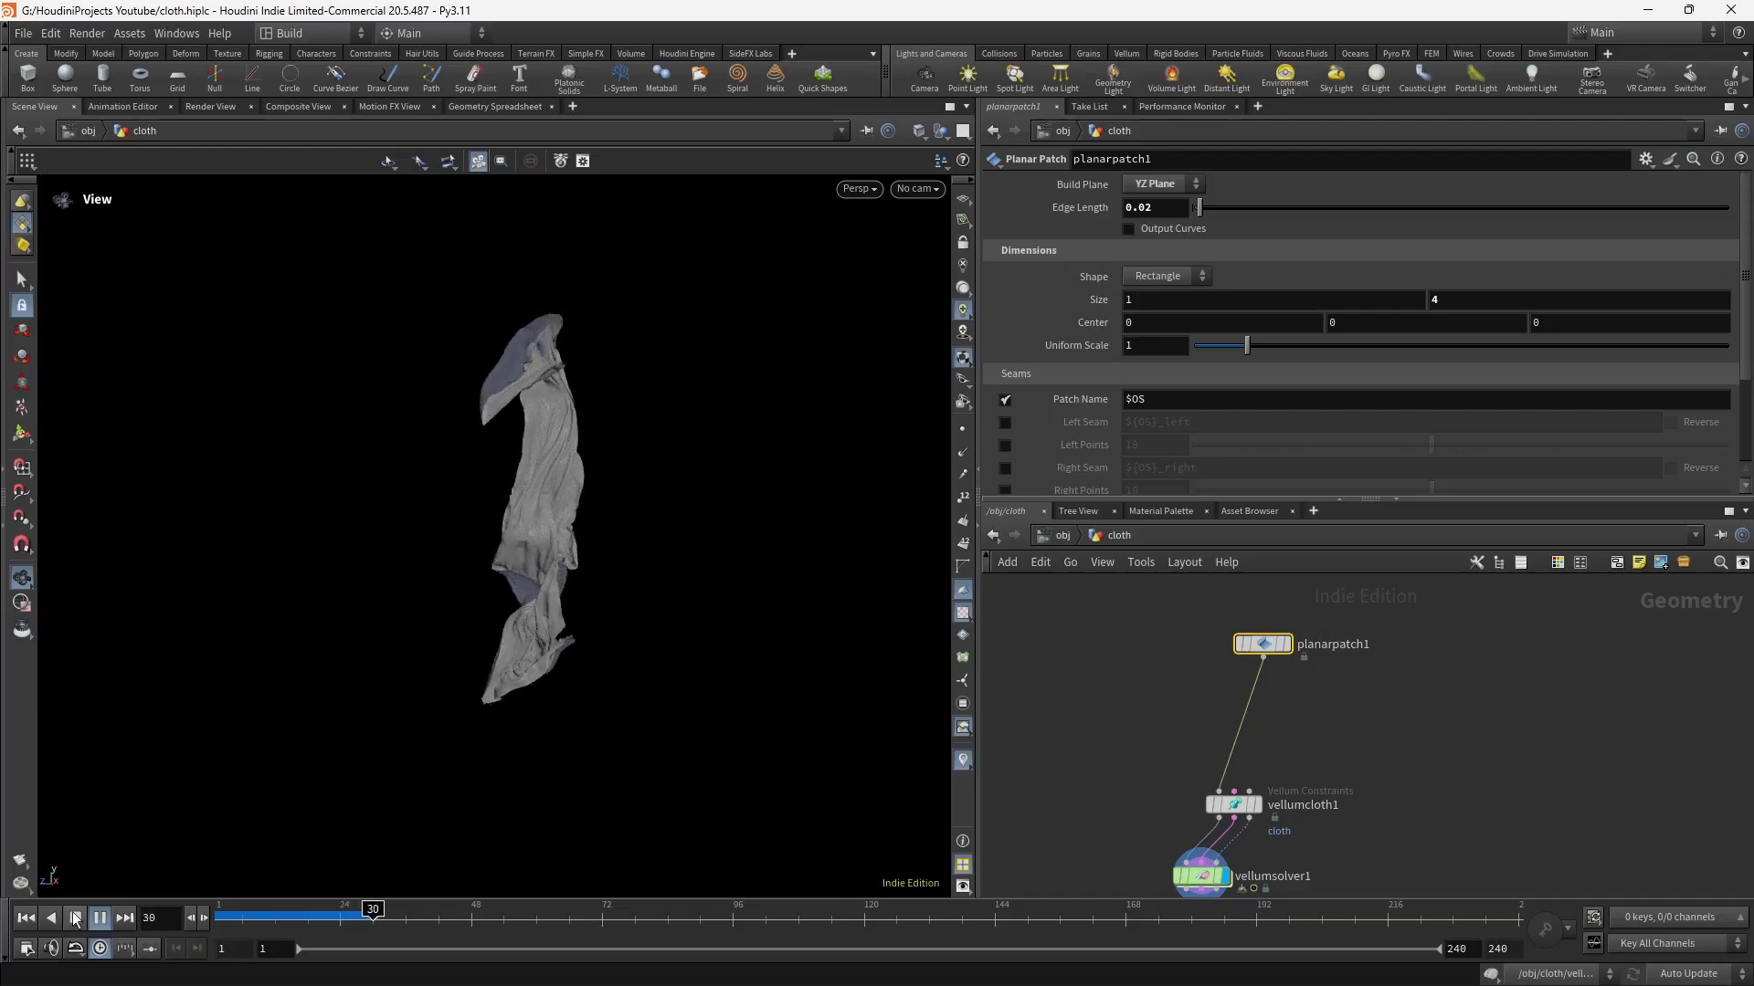
click(75, 918)
click(25, 918)
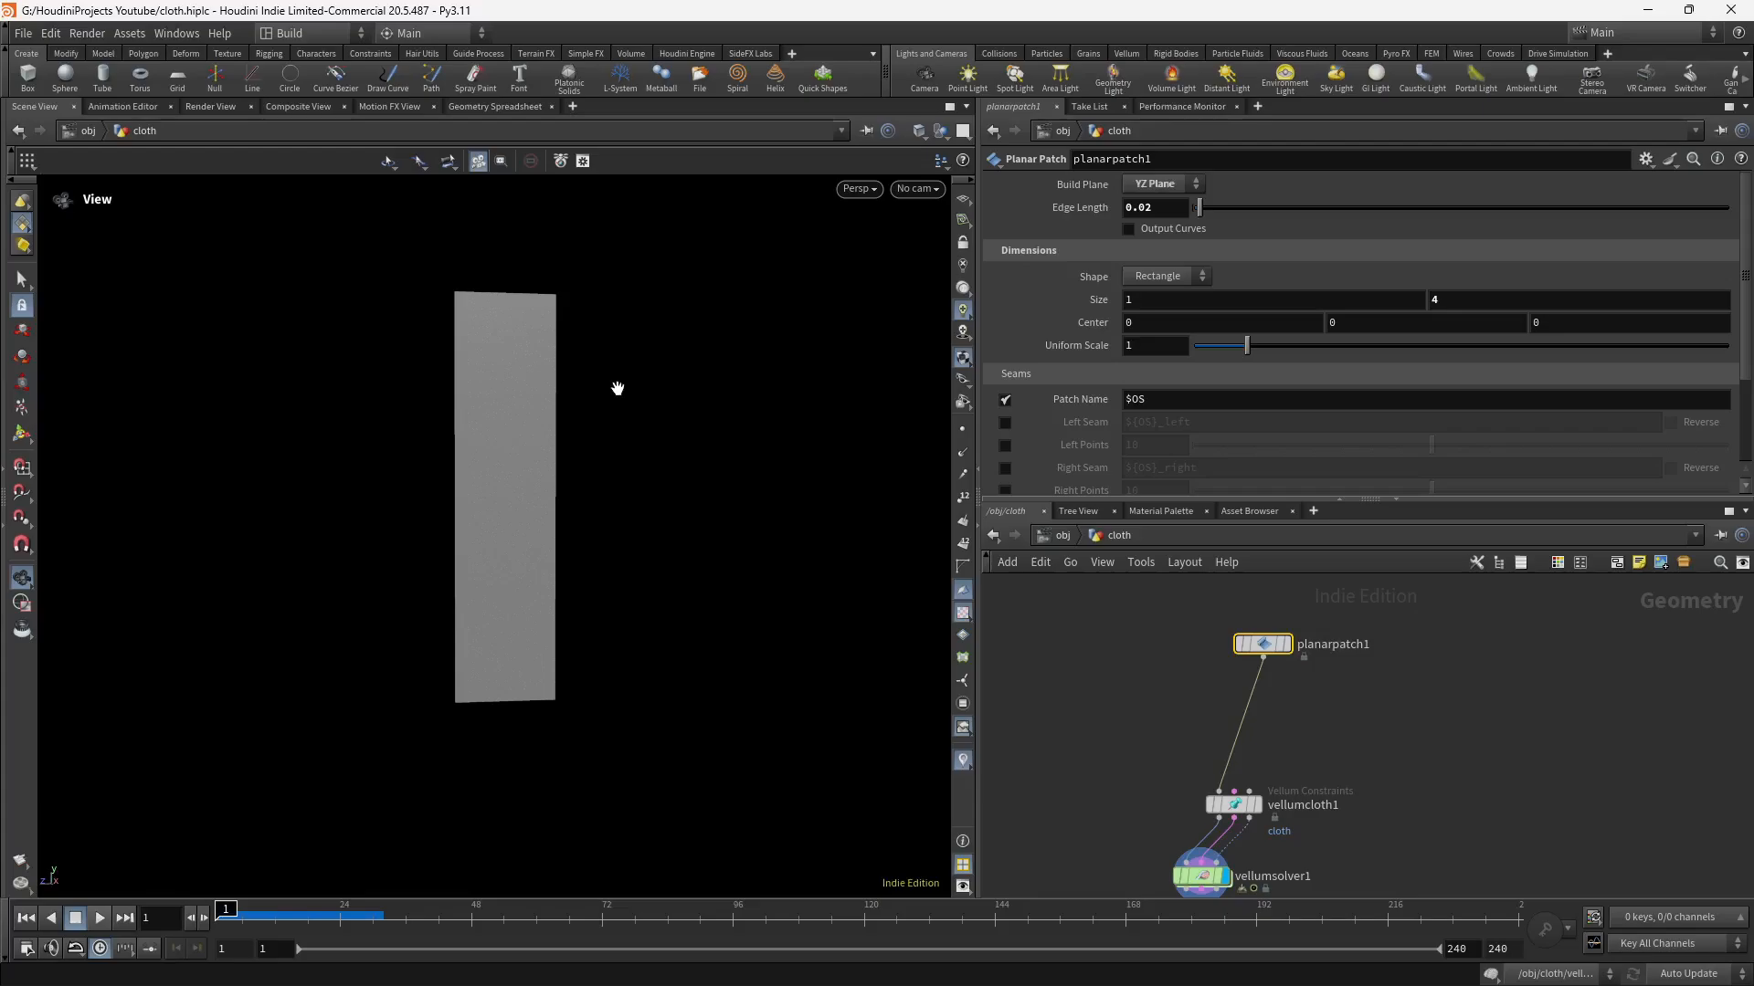
Insert a Bend node between planarpatch1 and vellumcloth1 and display its result.
mouse_move(1265, 649)
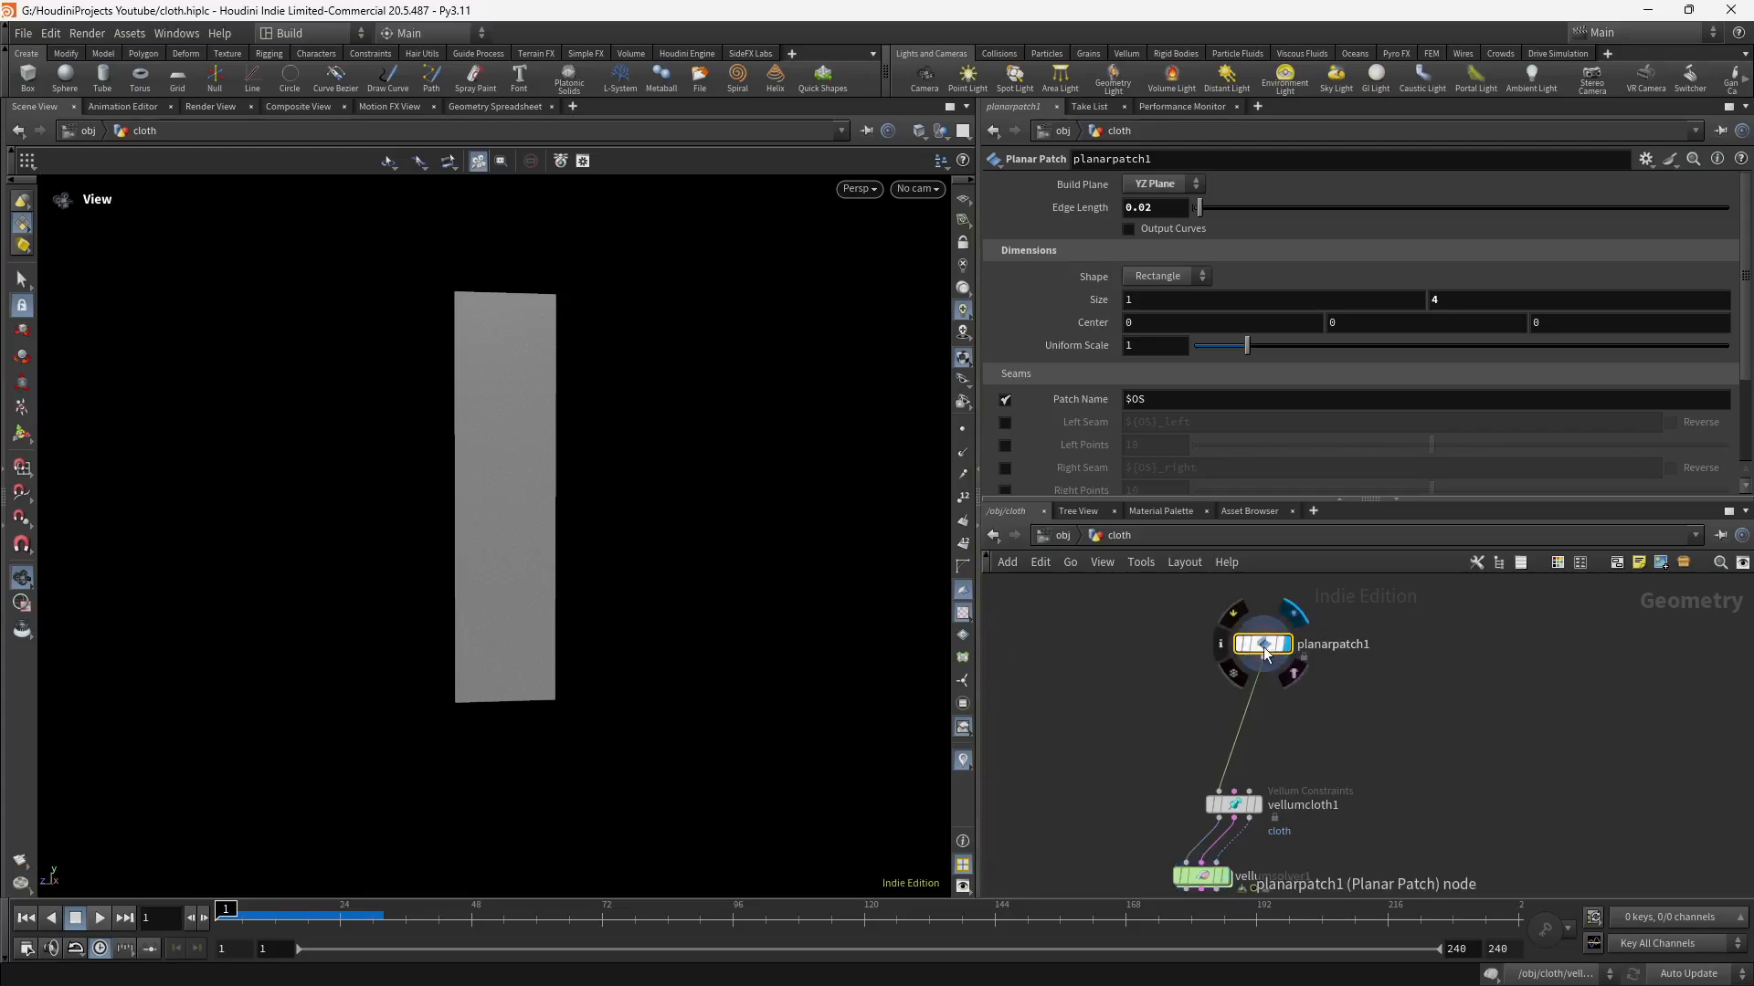
key(Tab)
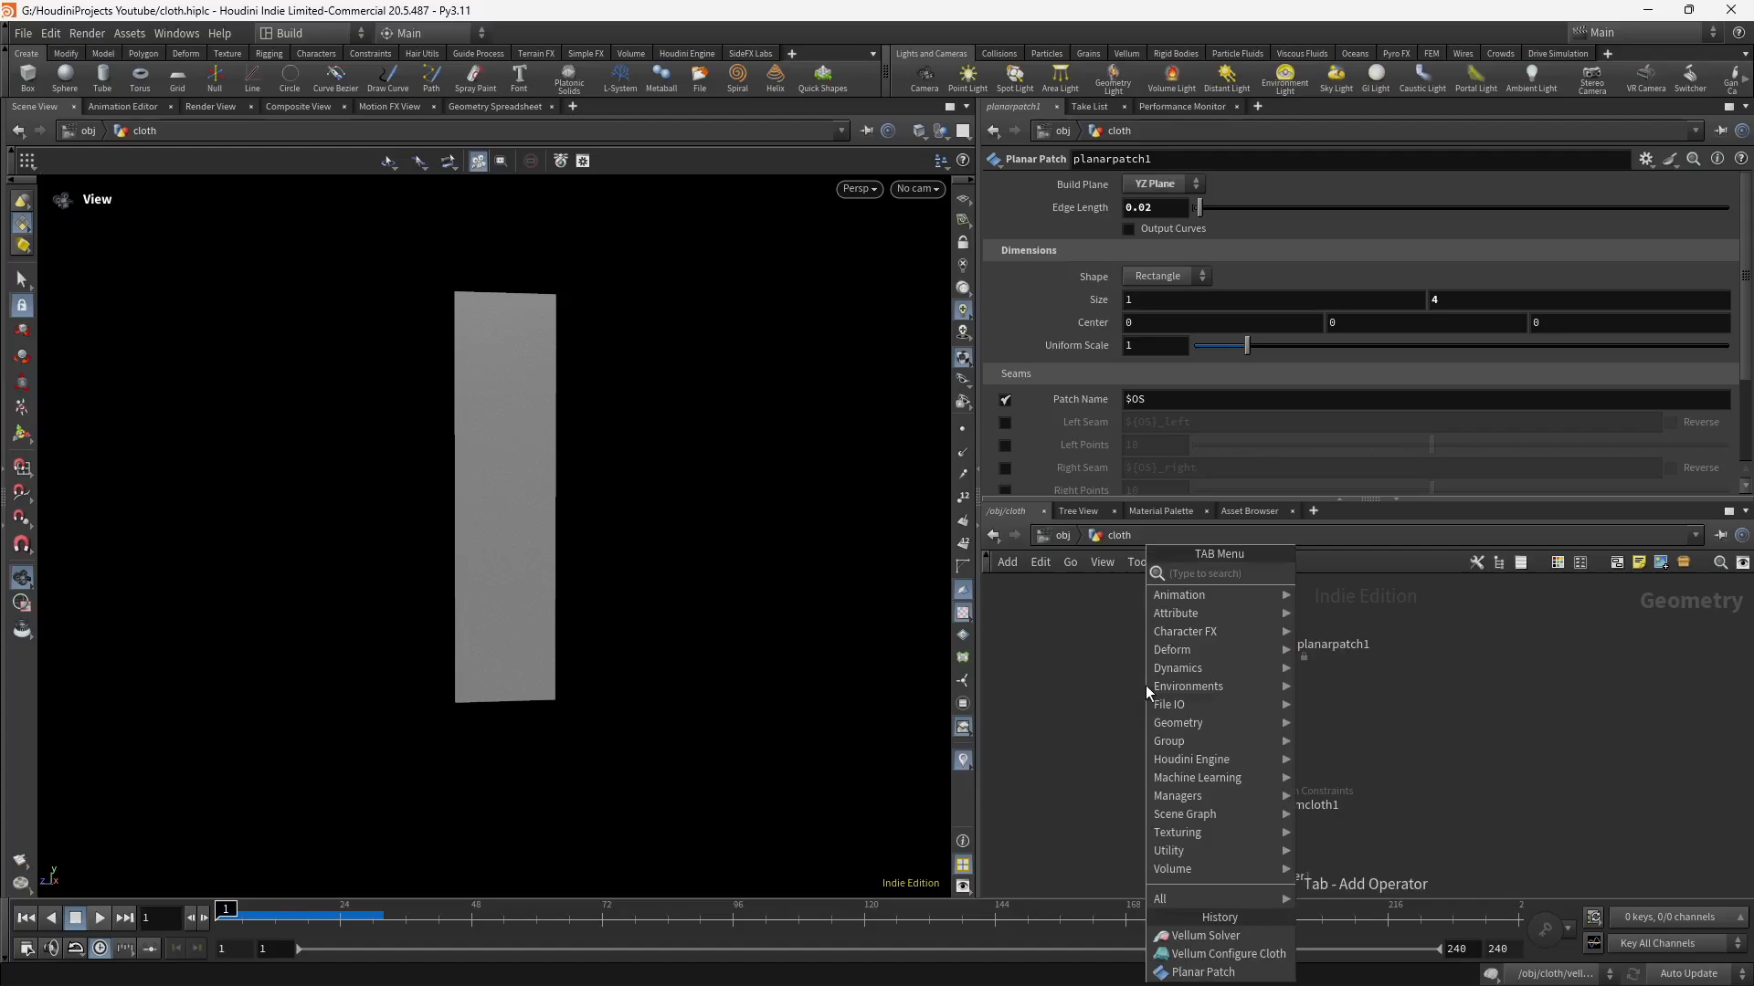
text(ben)
key(Escape)
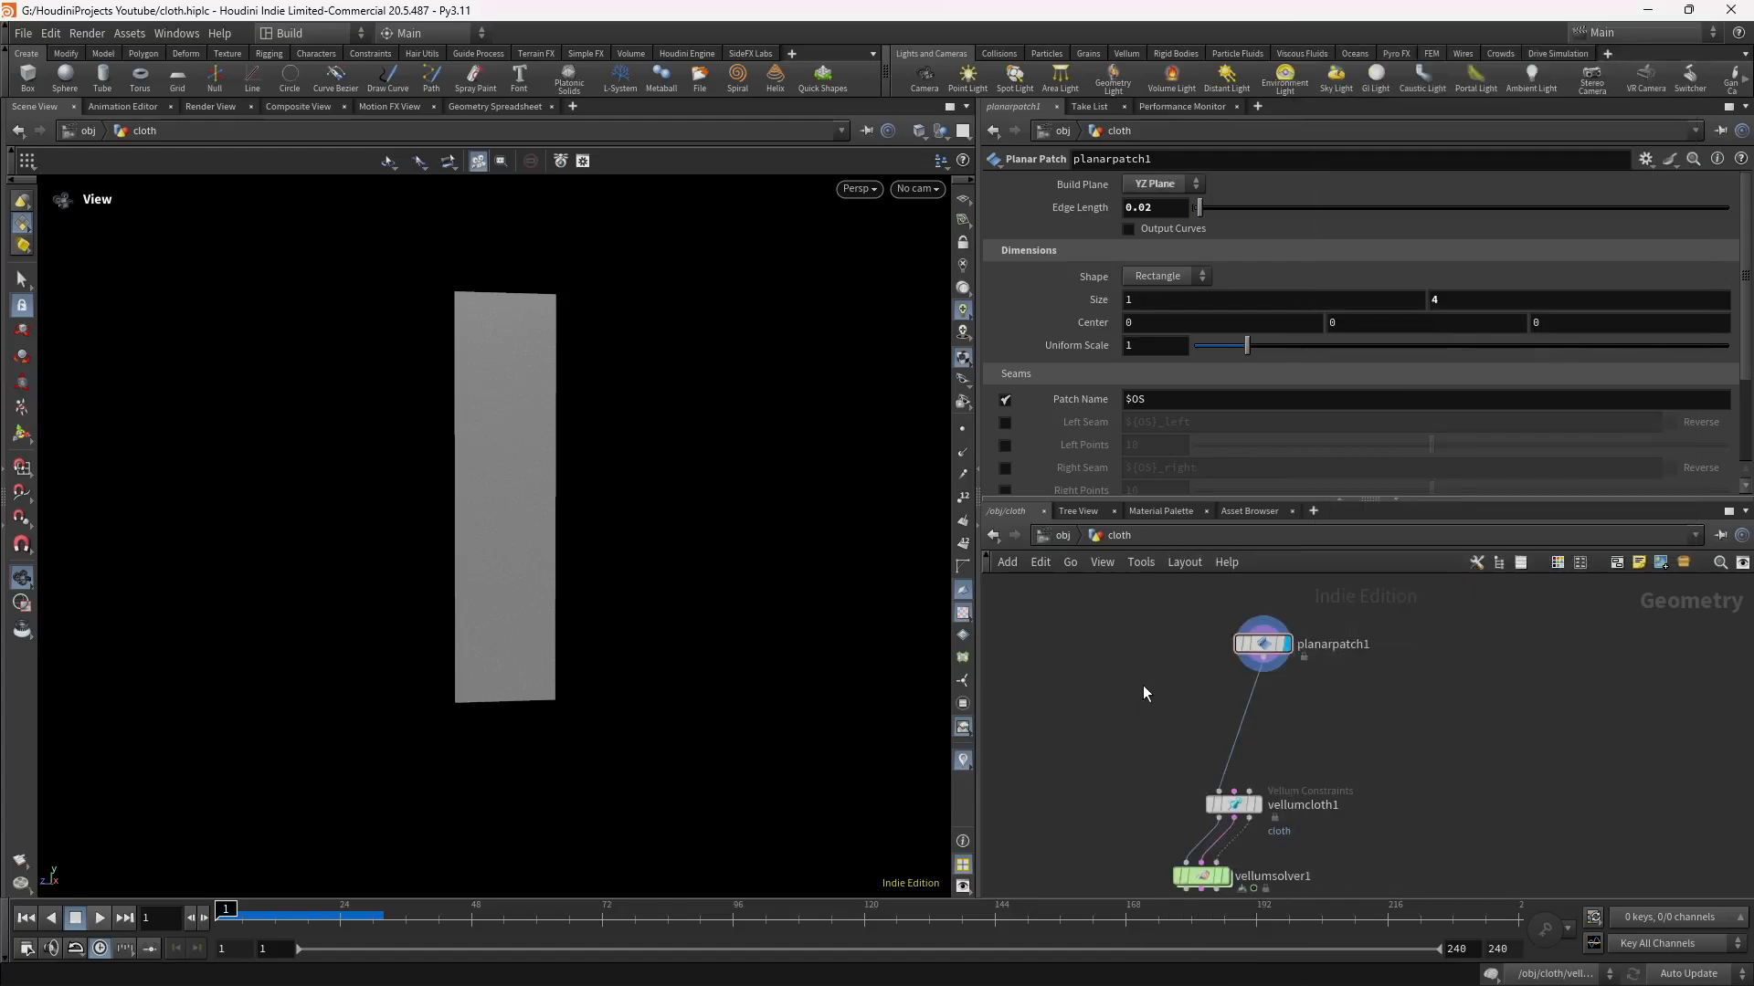
click(1249, 705)
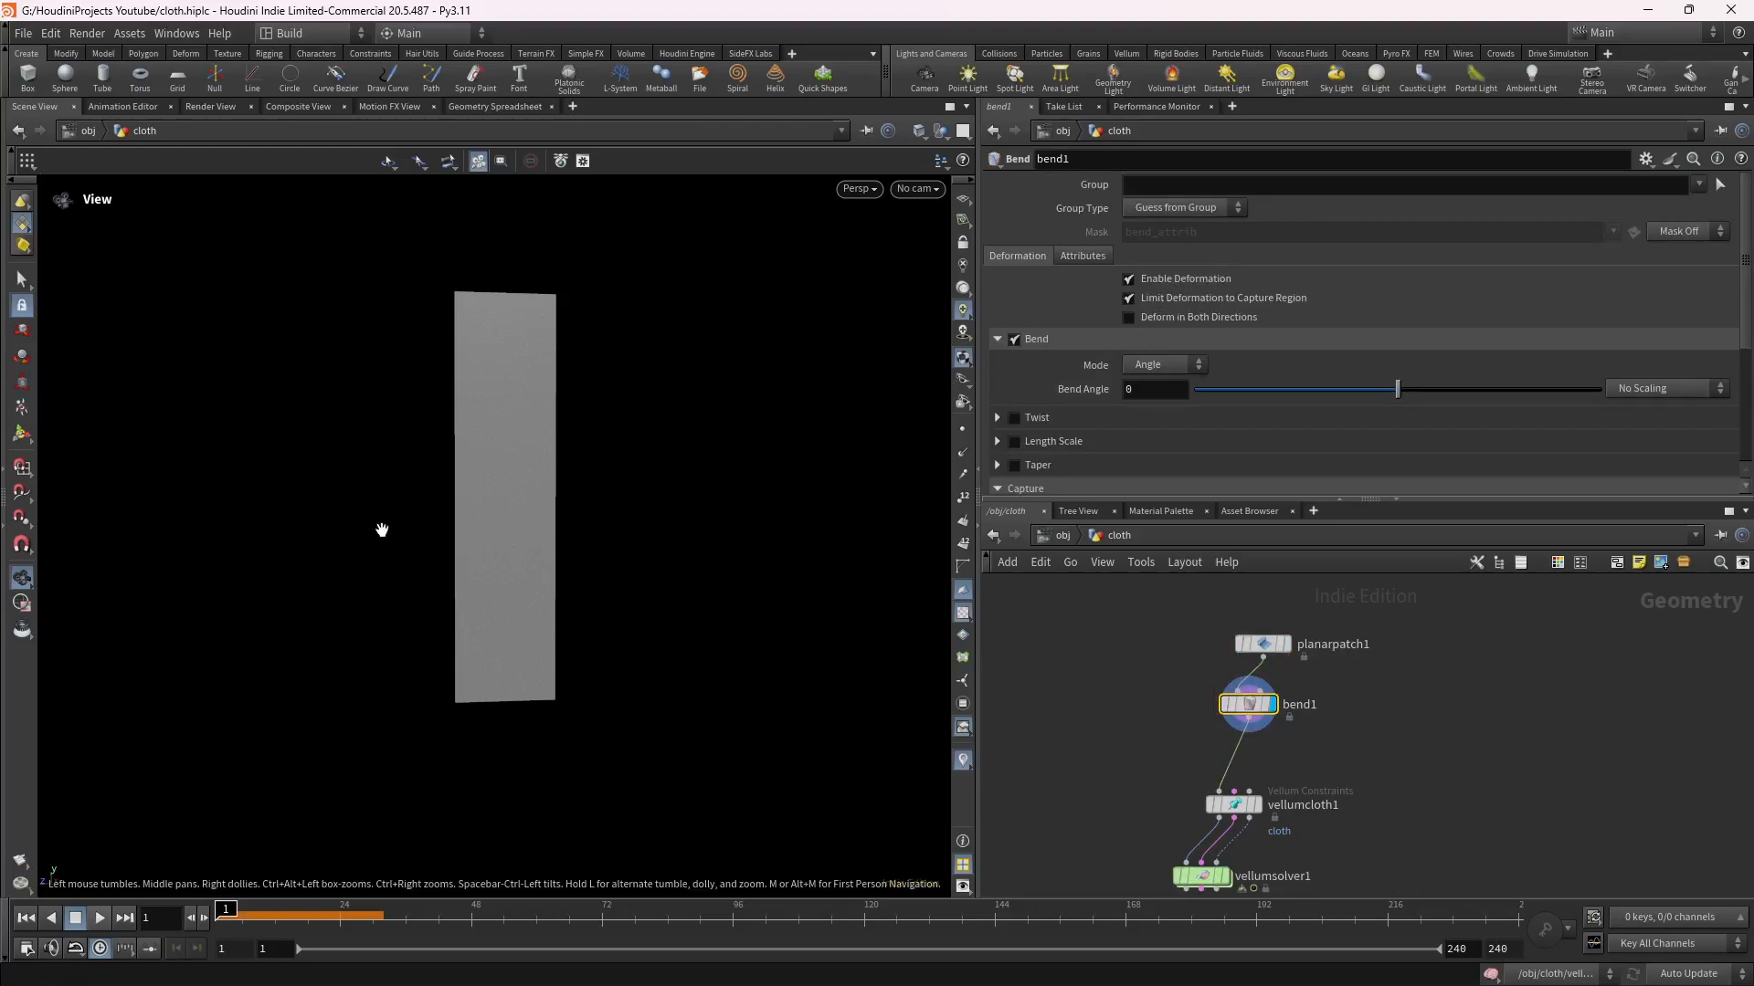
Show the Bend handles in the viewport and examine the orientation of the capture region and its settings against the patch.
key(Return)
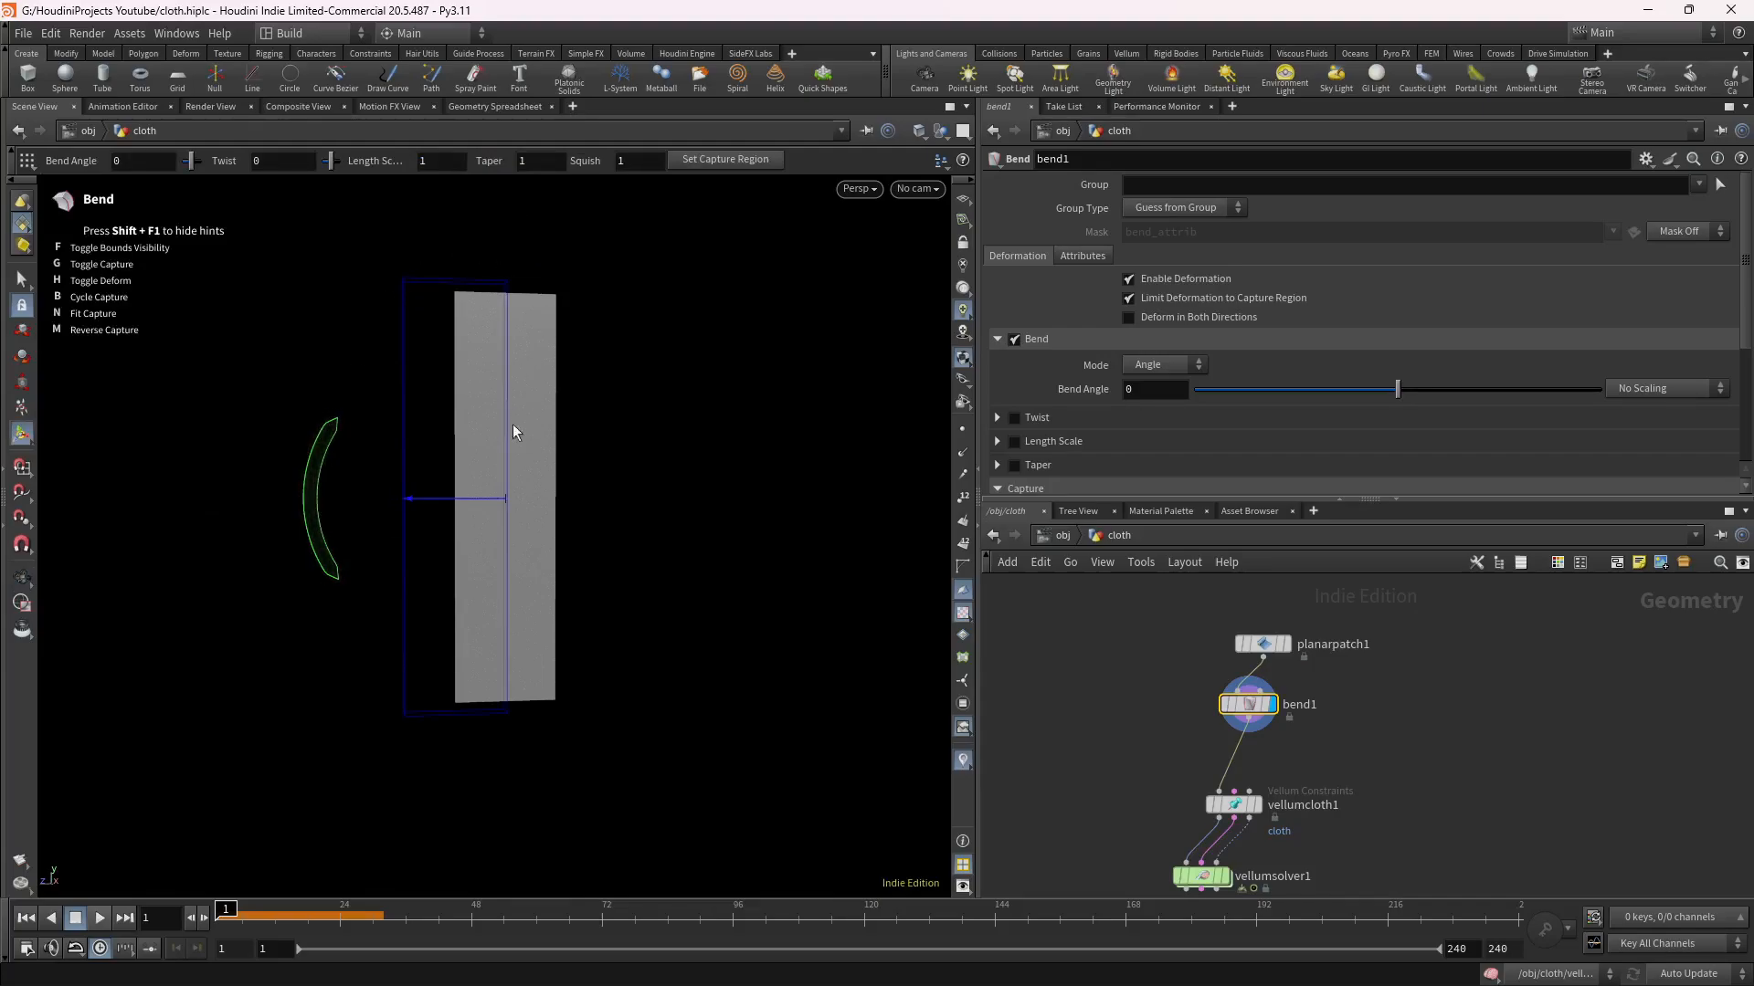
alt+drag(442, 563, 587, 563)
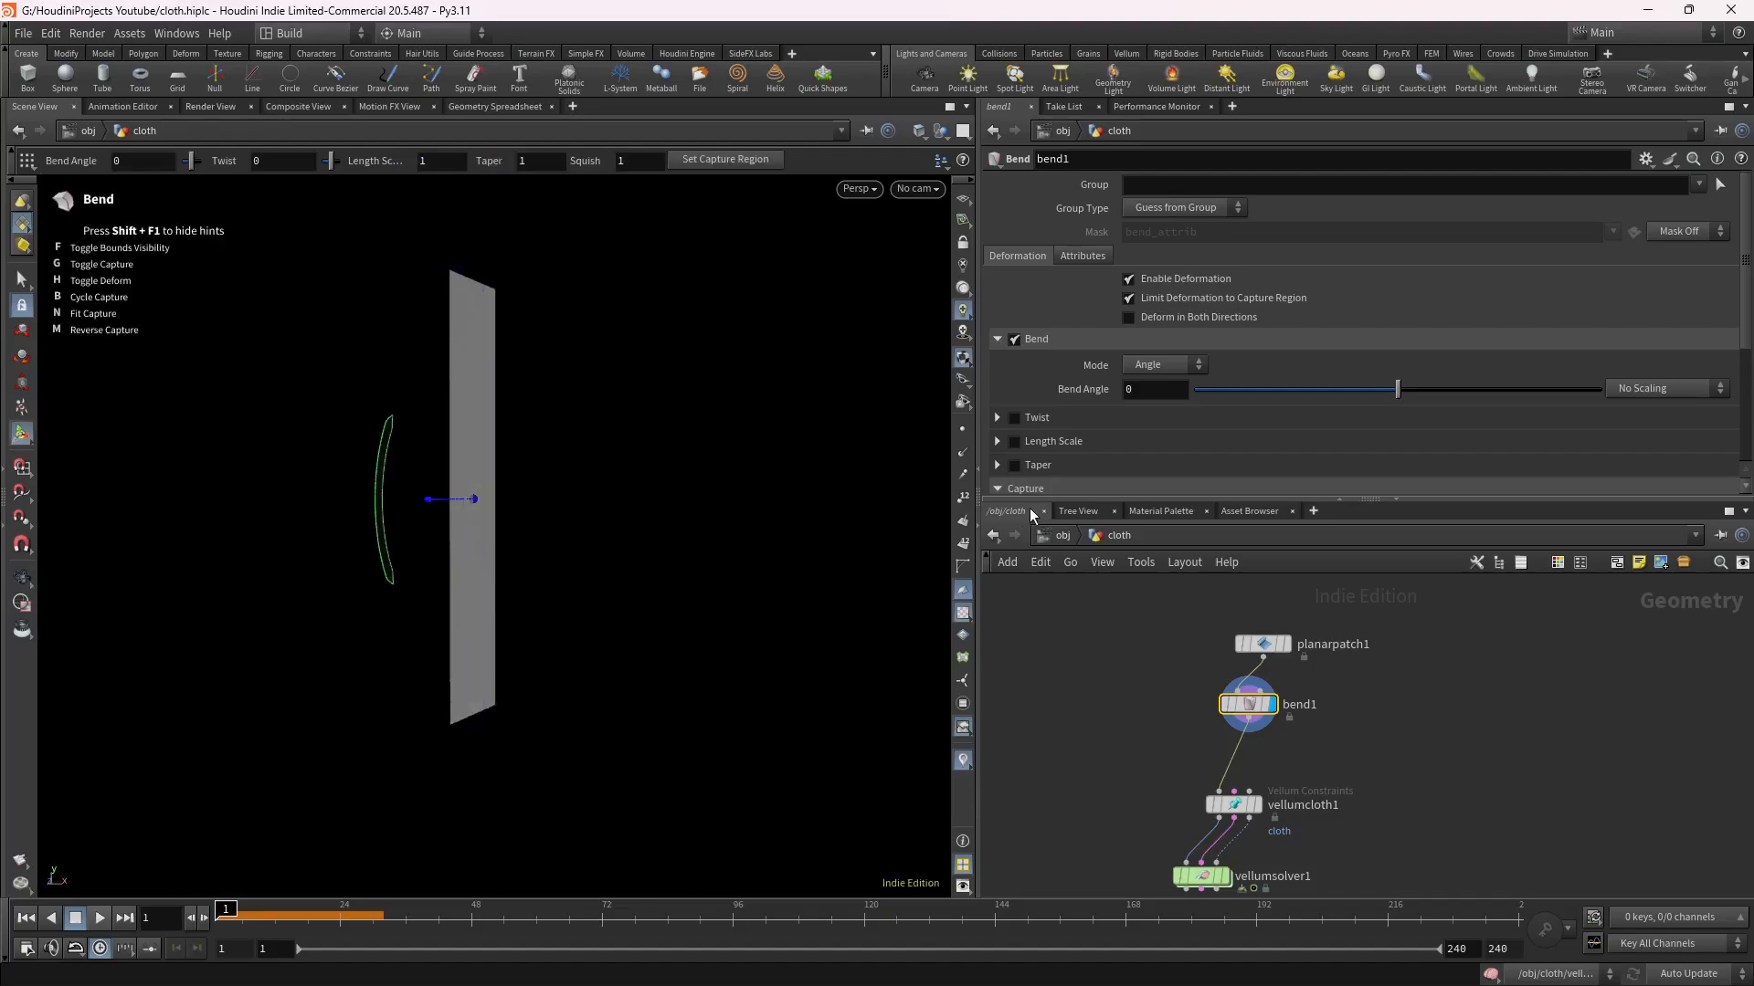
scroll(1056, 408, down, 2)
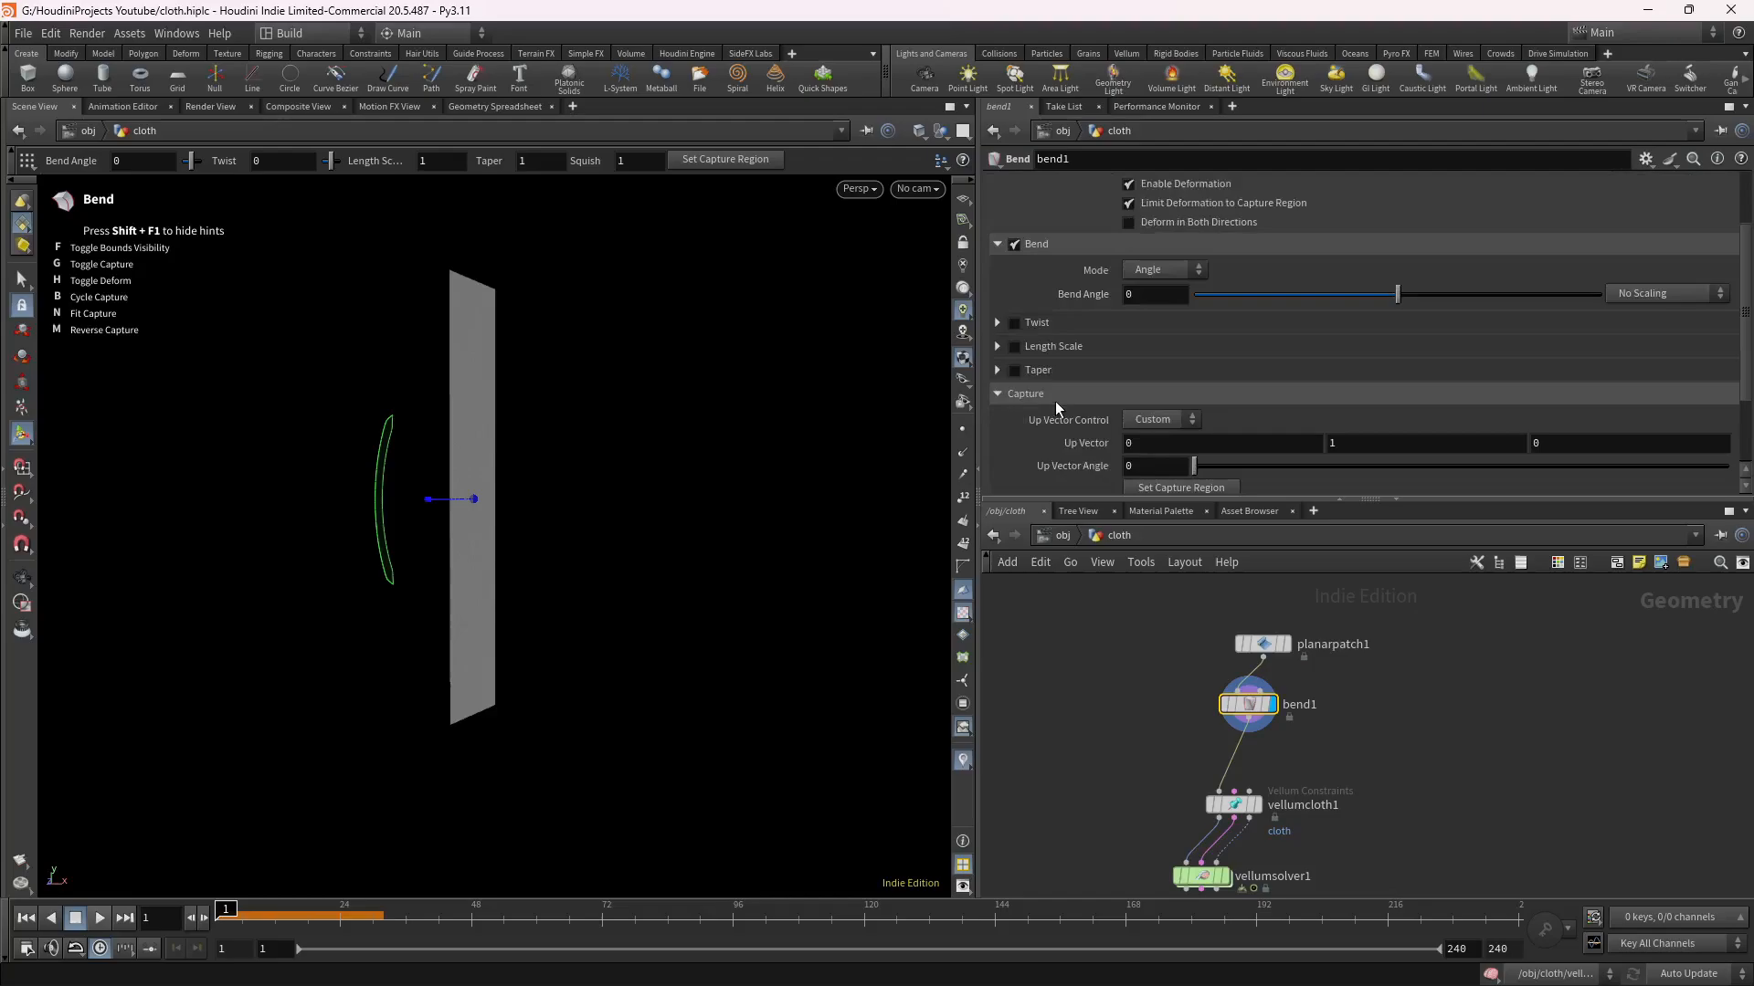
scroll(1057, 409, up, 2)
scroll(1056, 408, down, 4)
scroll(1054, 407, down, 1)
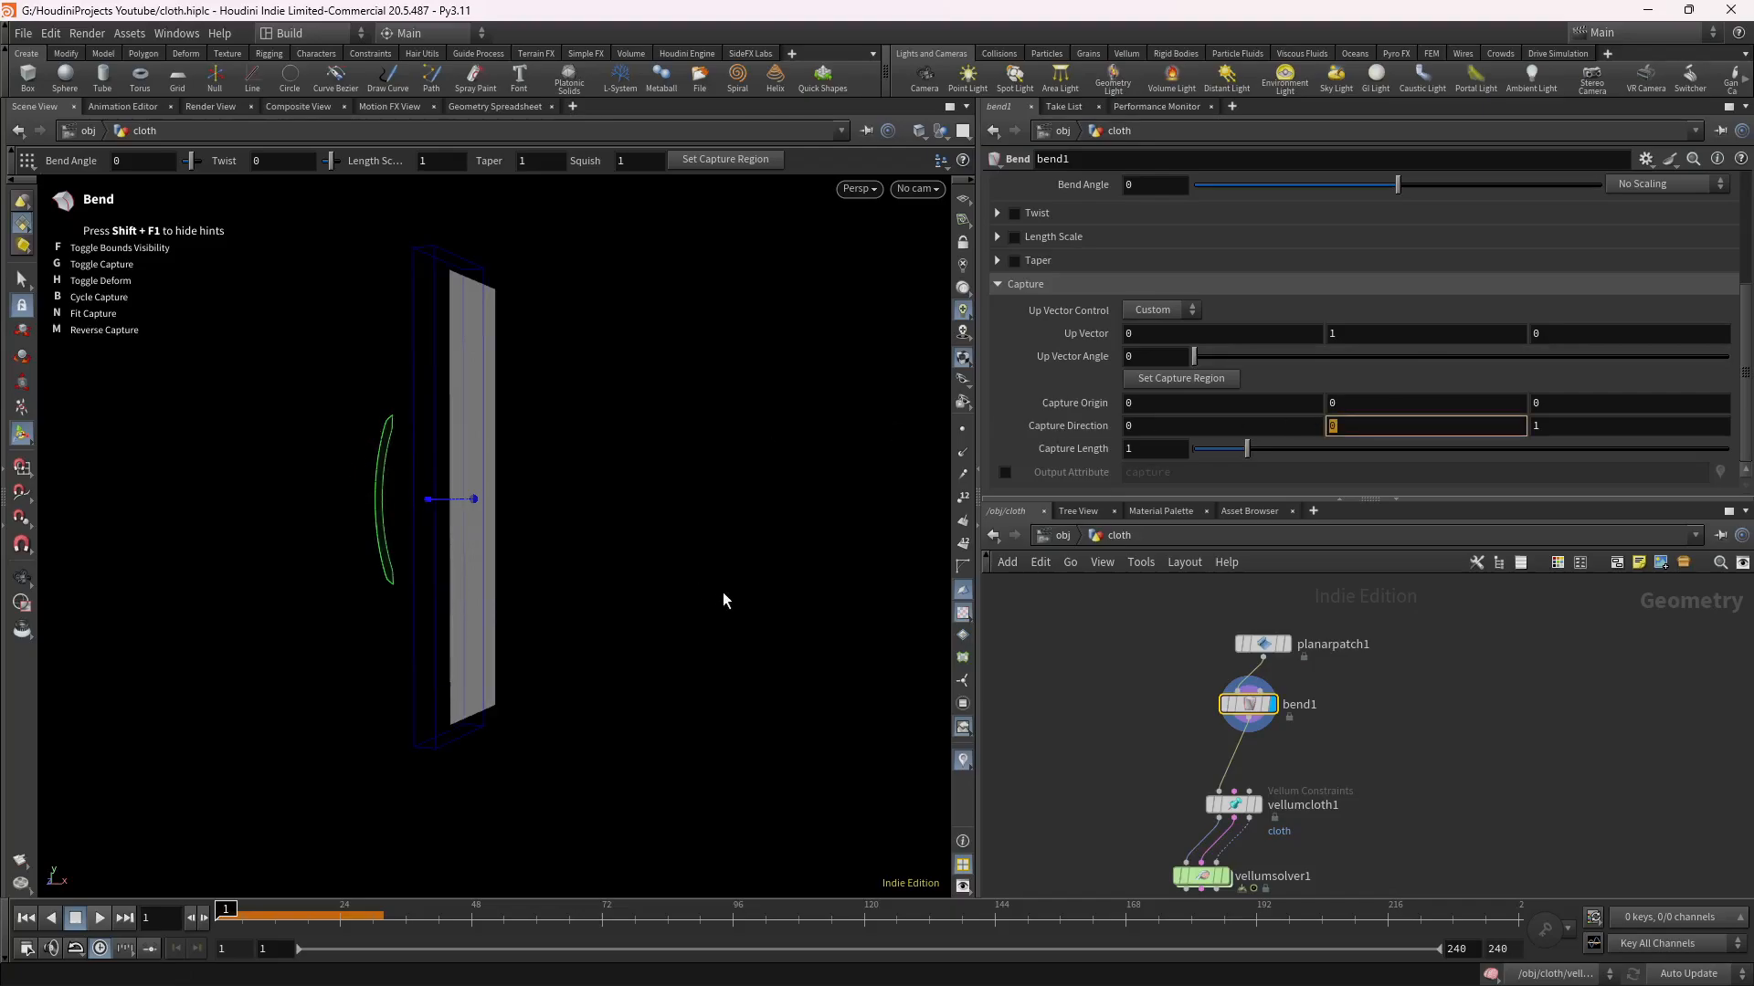
alt+drag(557, 595, 411, 608)
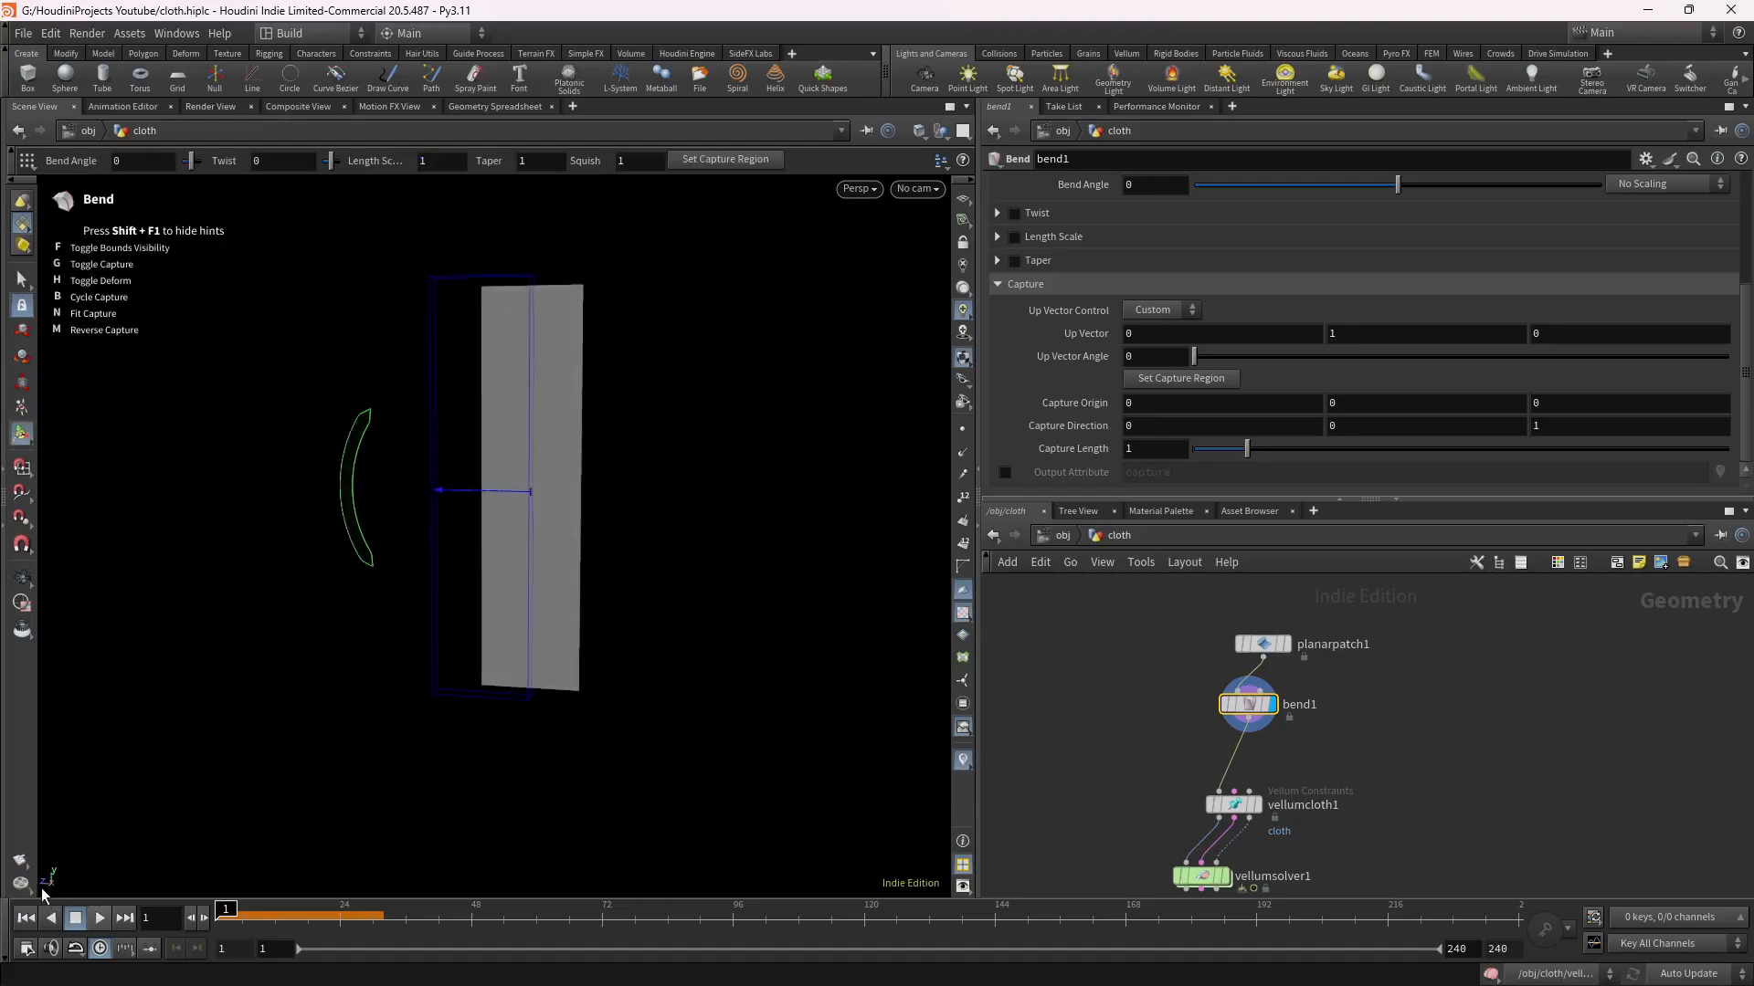
alt+drag(286, 716, 490, 688)
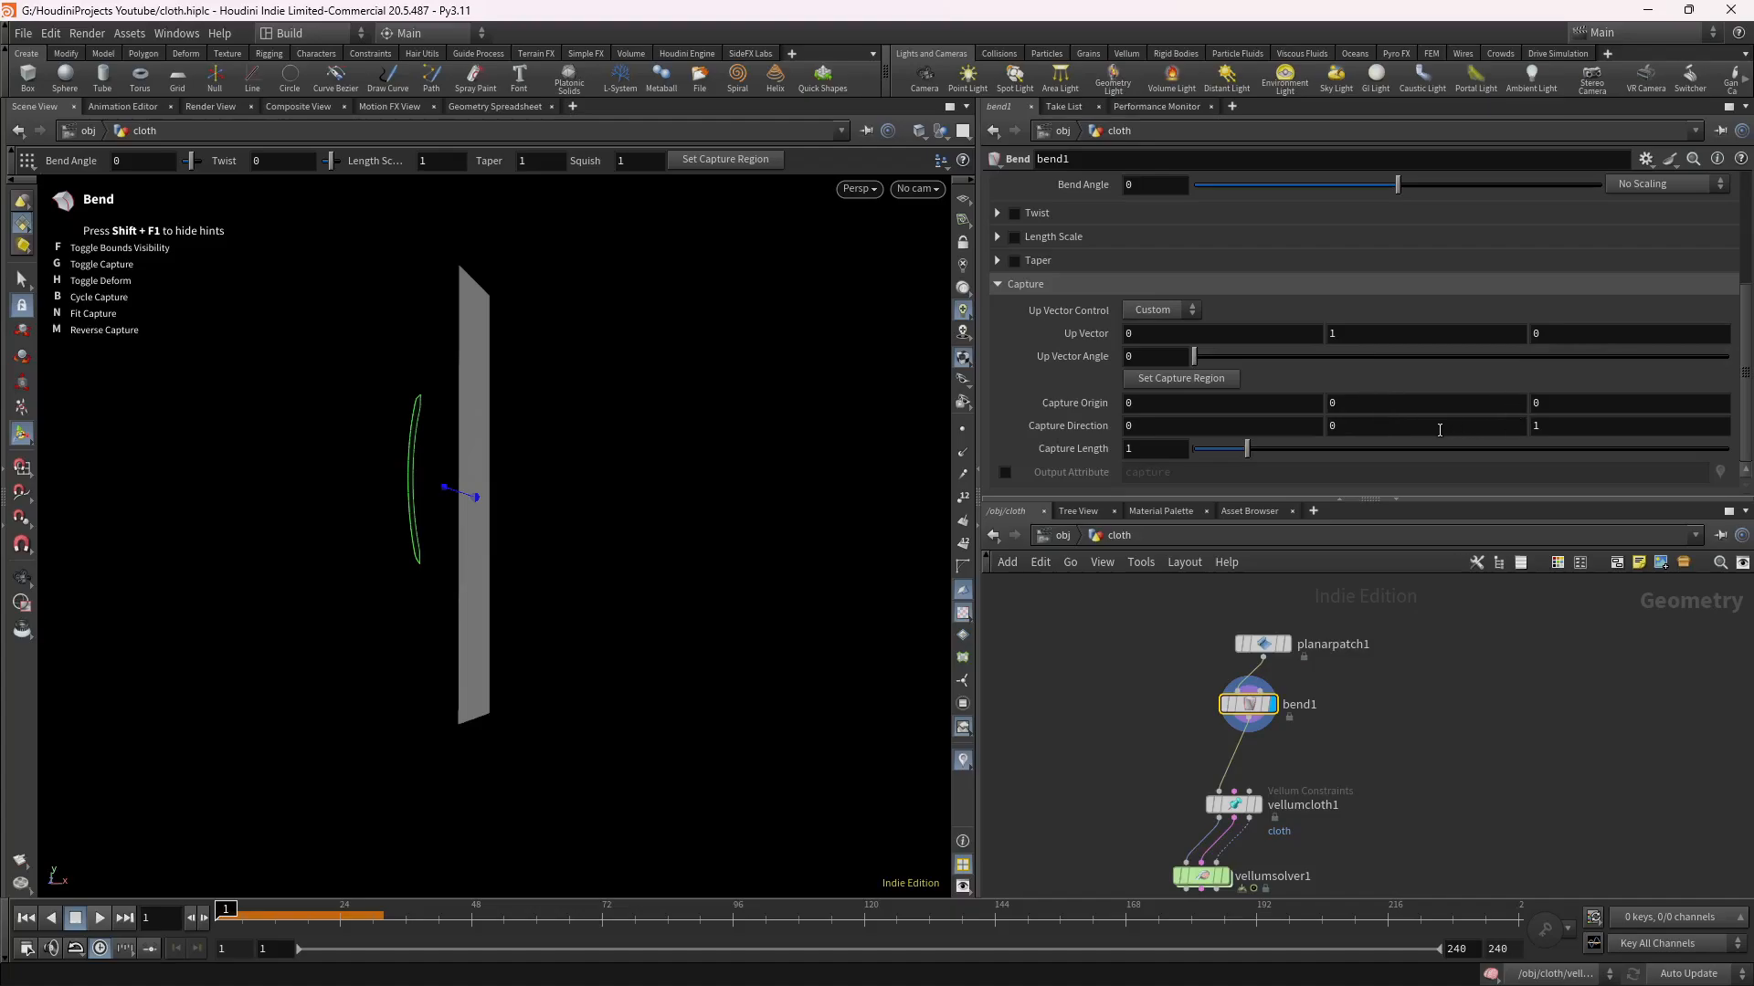
Set the Capture Direction of the bend1 node to 0, 1, 0.
text(1)
key(Return)
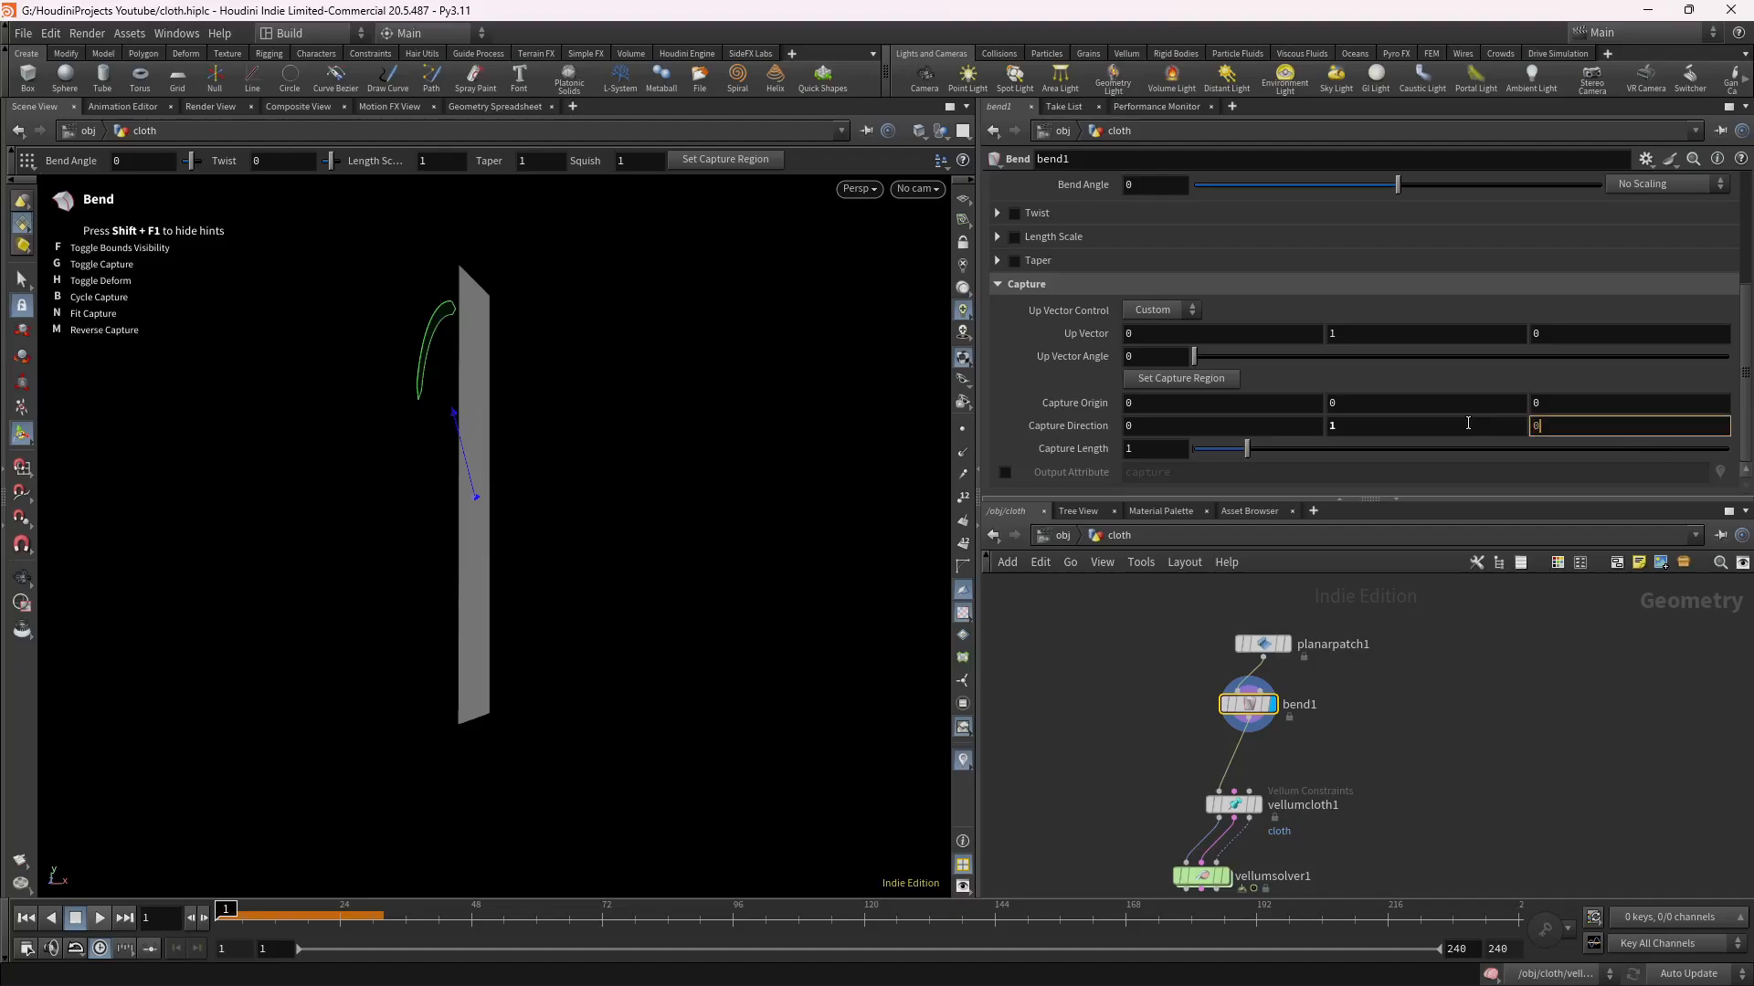
text(0)
key(Return)
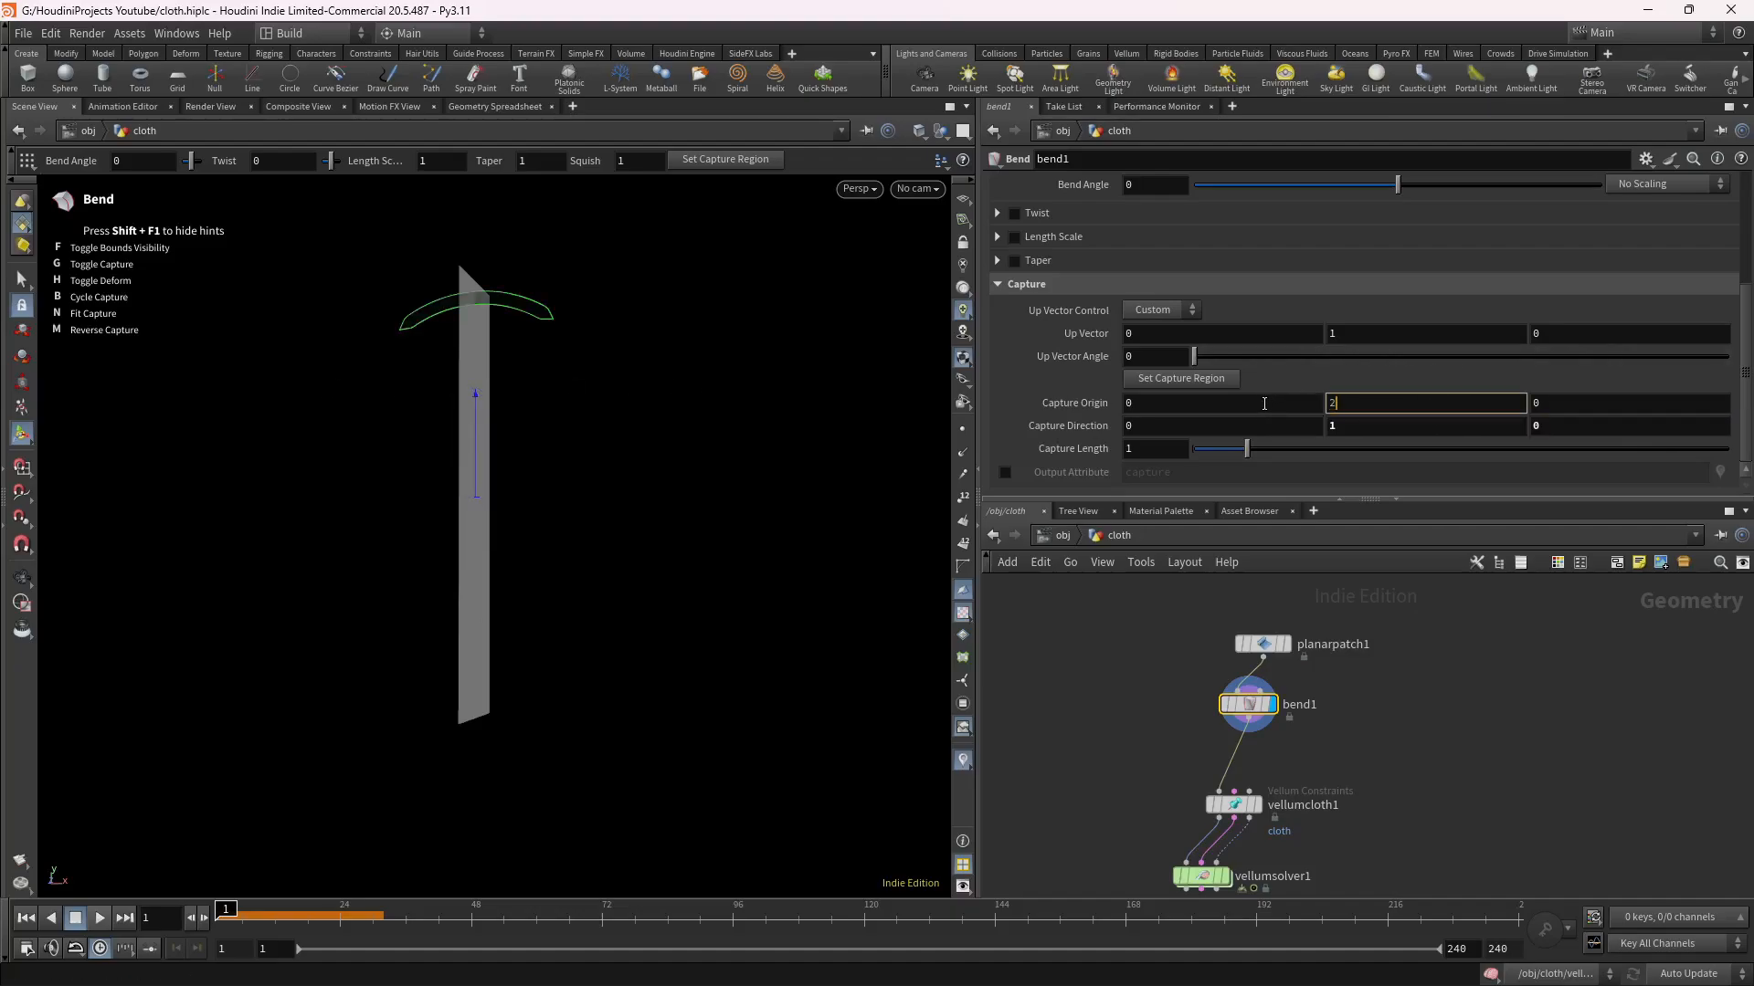
Set the Y value of the bend1 node's Capture Origin to 2 and check the capture region above the patch.
key(Return)
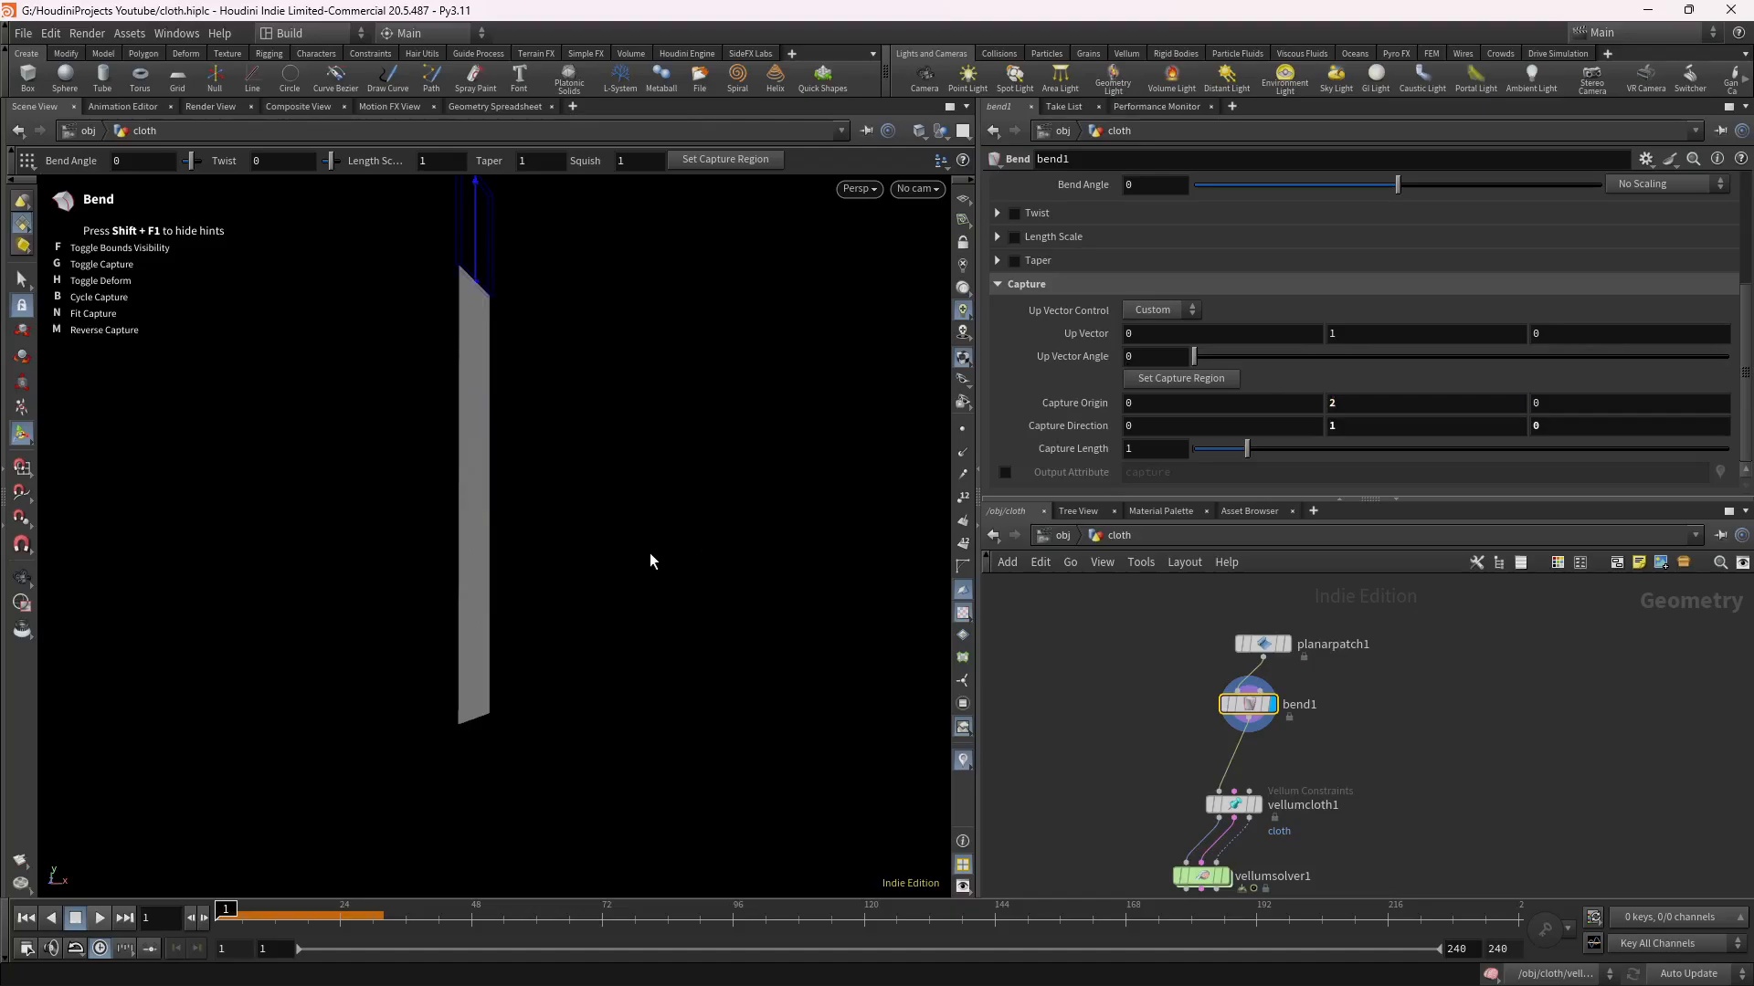
alt+scroll(622, 509, down, 4)
alt+scroll(622, 509, up, 2)
alt+drag(672, 508, 646, 474)
alt+middle_drag(652, 472, 667, 553)
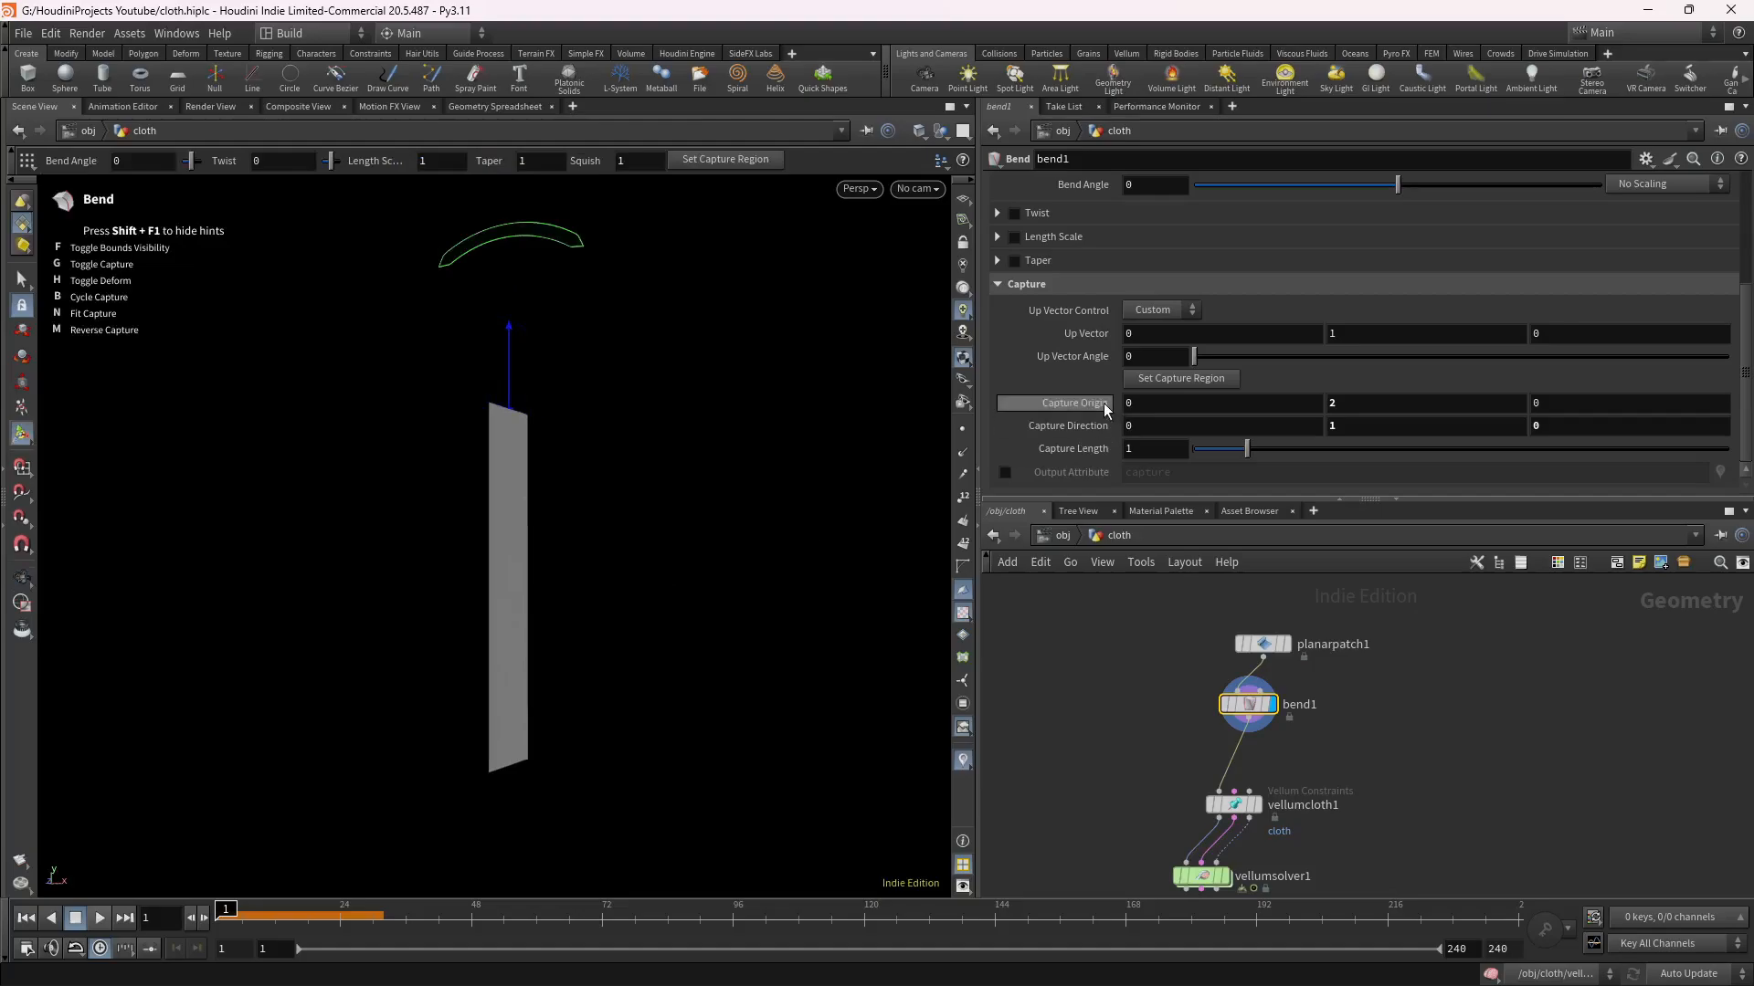
Set the bend1 node's Capture Length to 4, matching the patch height, and the Y value of its Capture Origin to -2.
click(1147, 449)
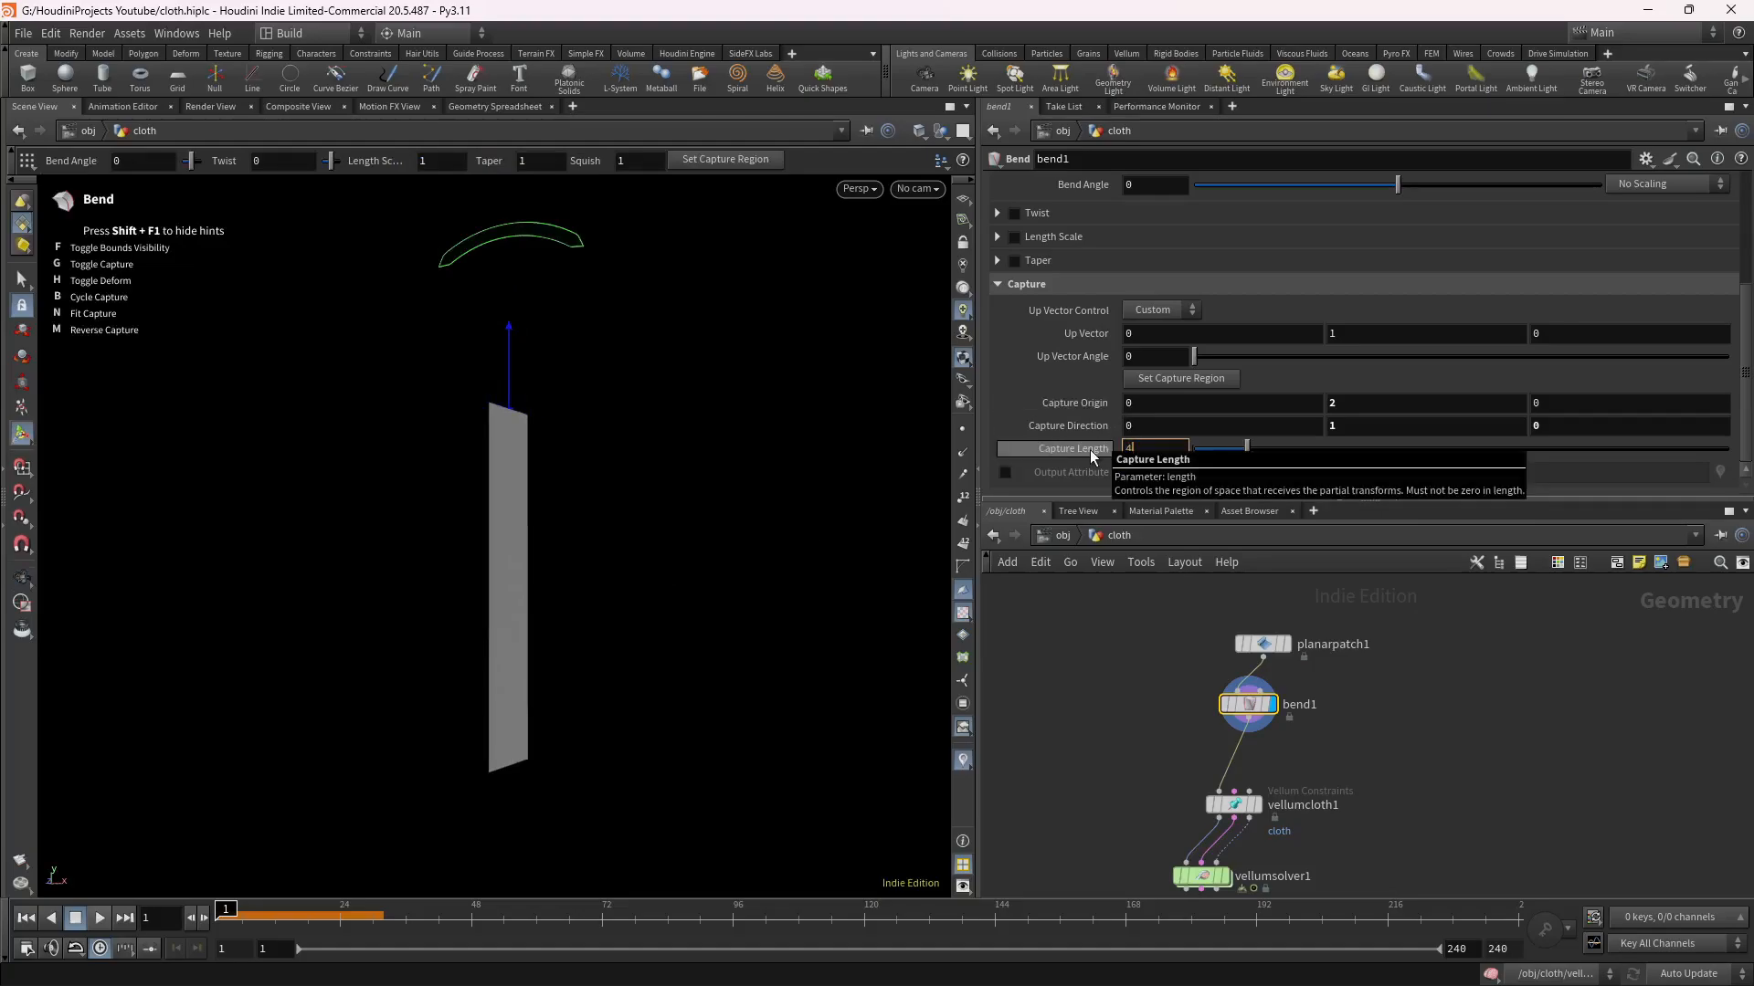
key(Return)
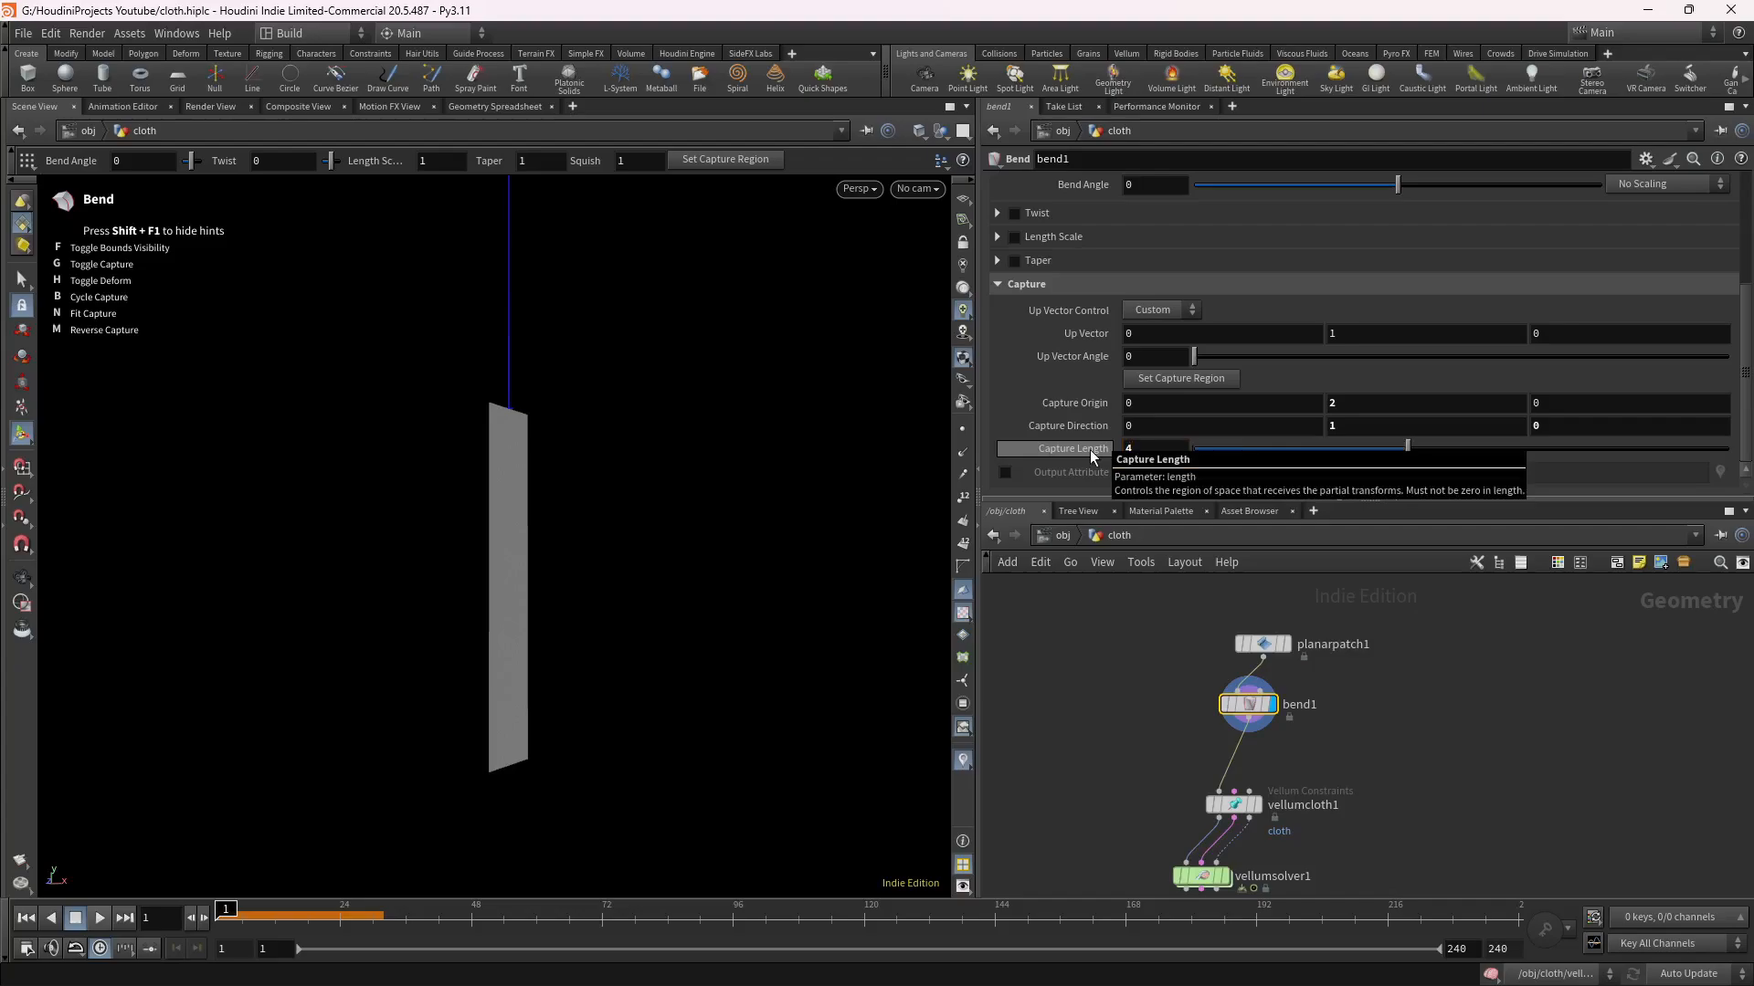
click(1264, 642)
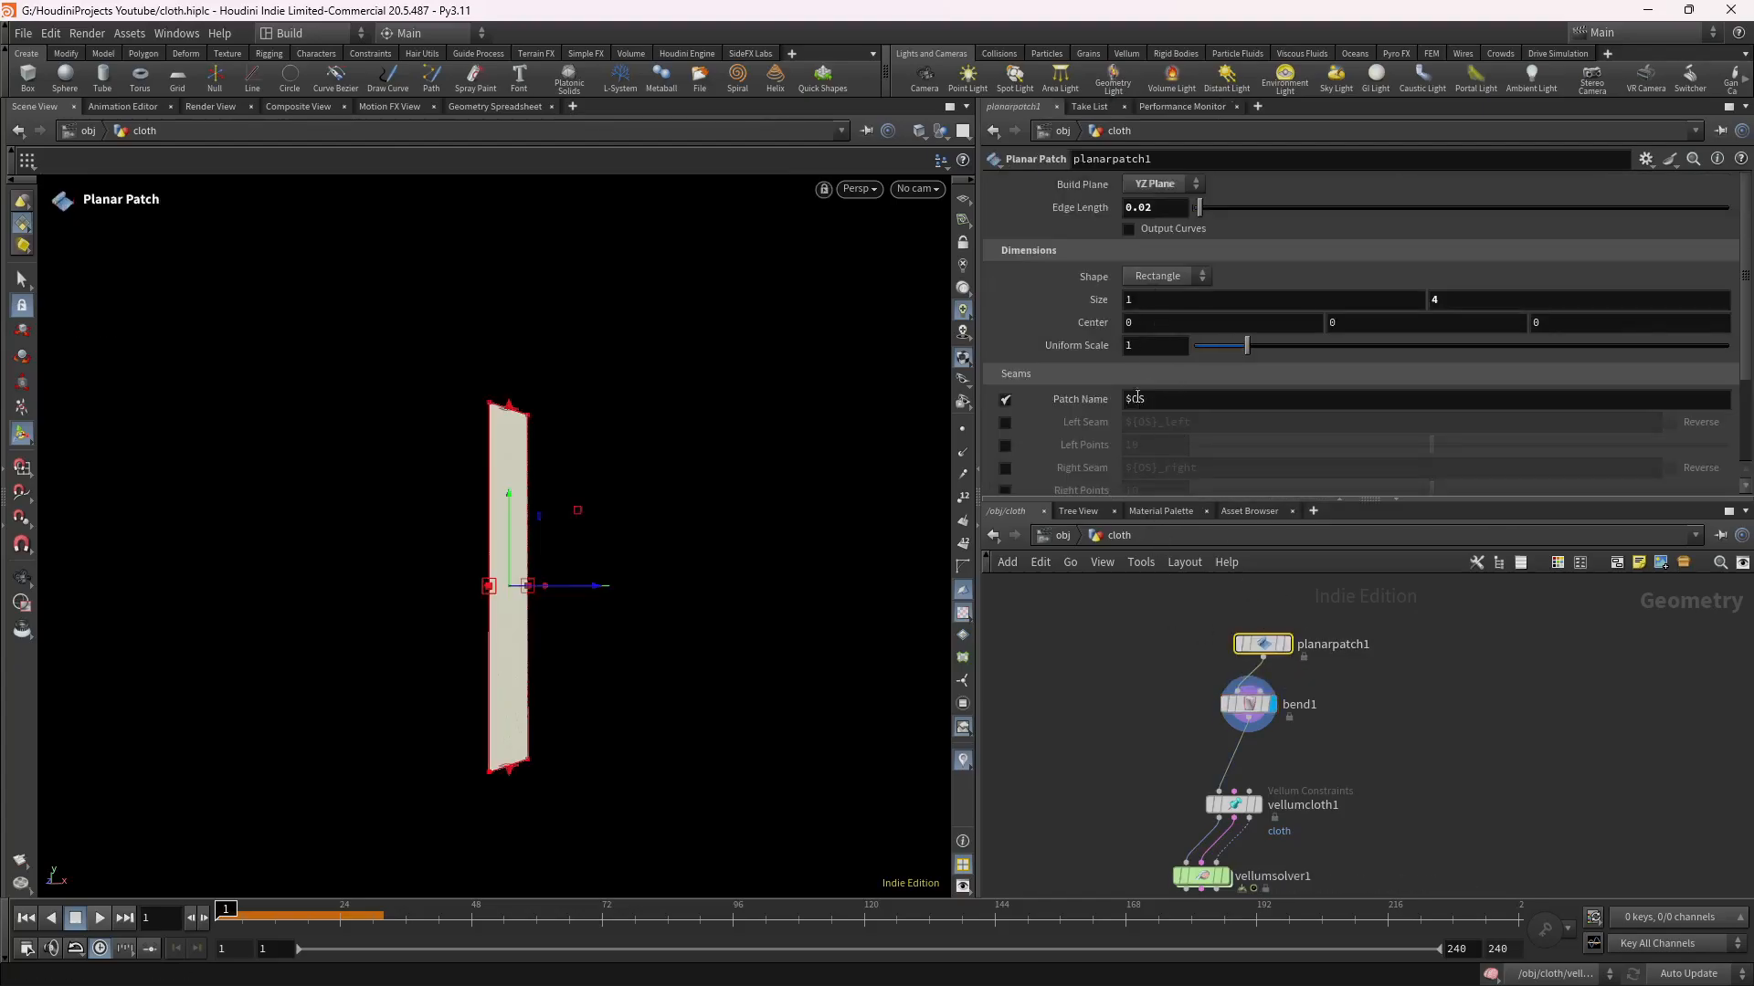
click(1248, 703)
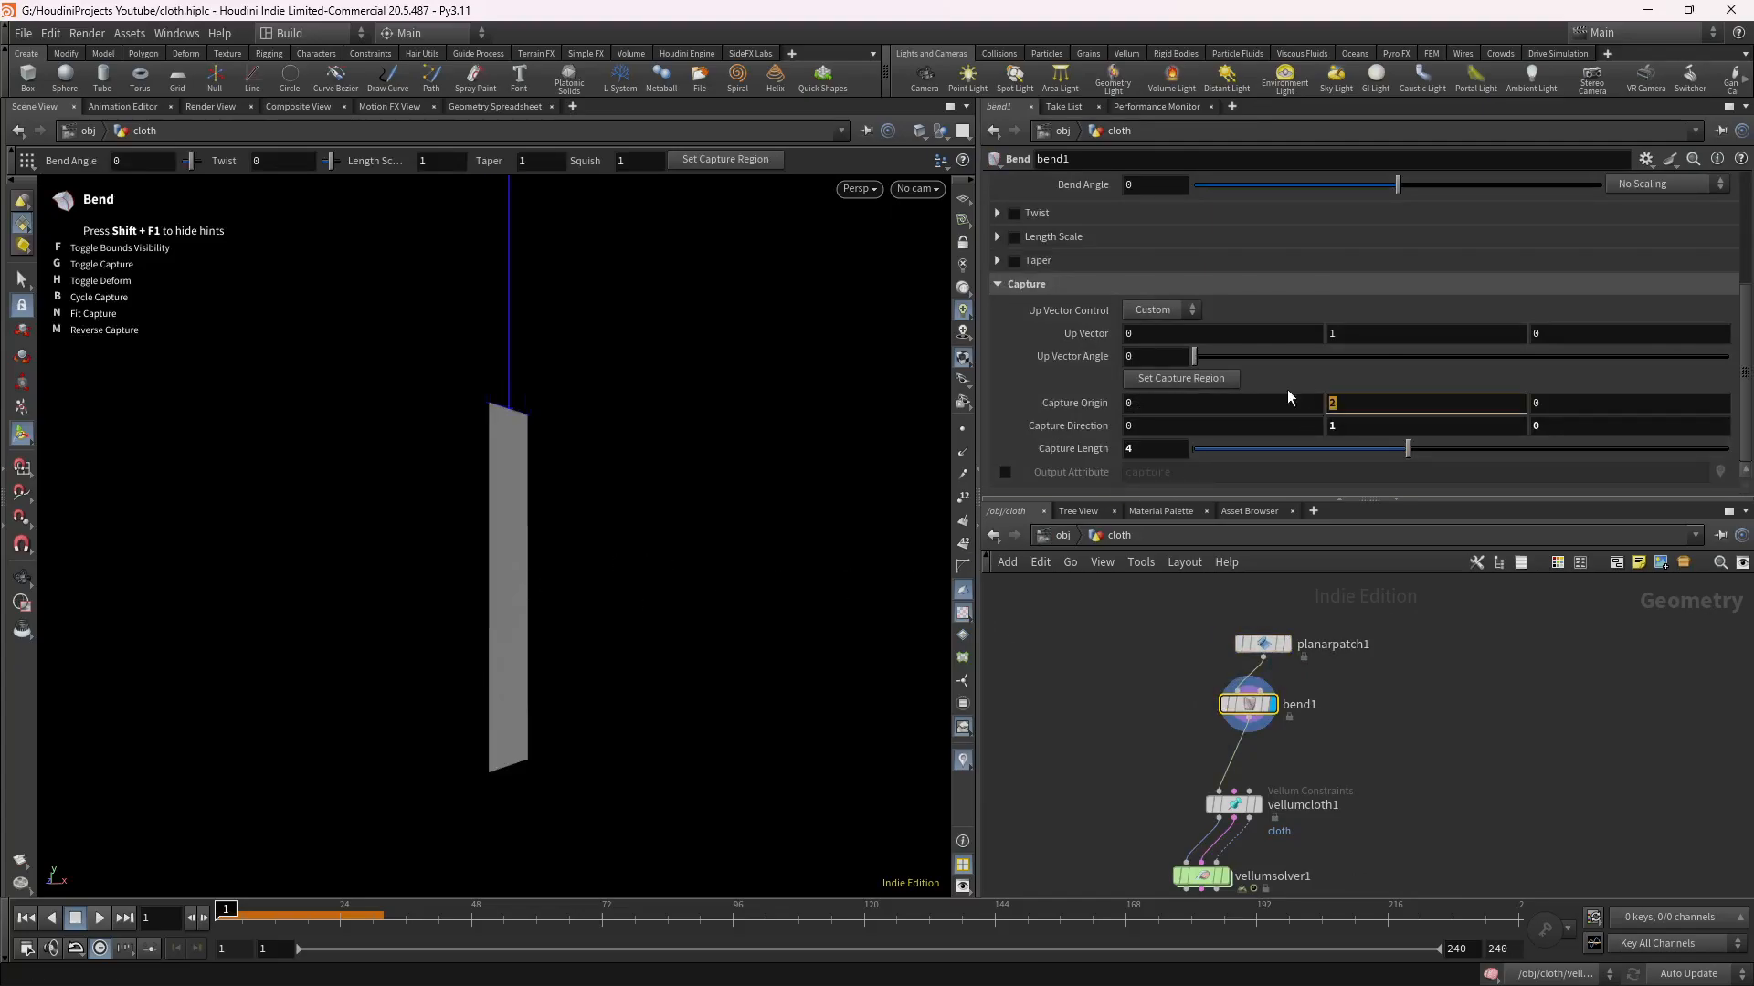
text(-2)
key(Return)
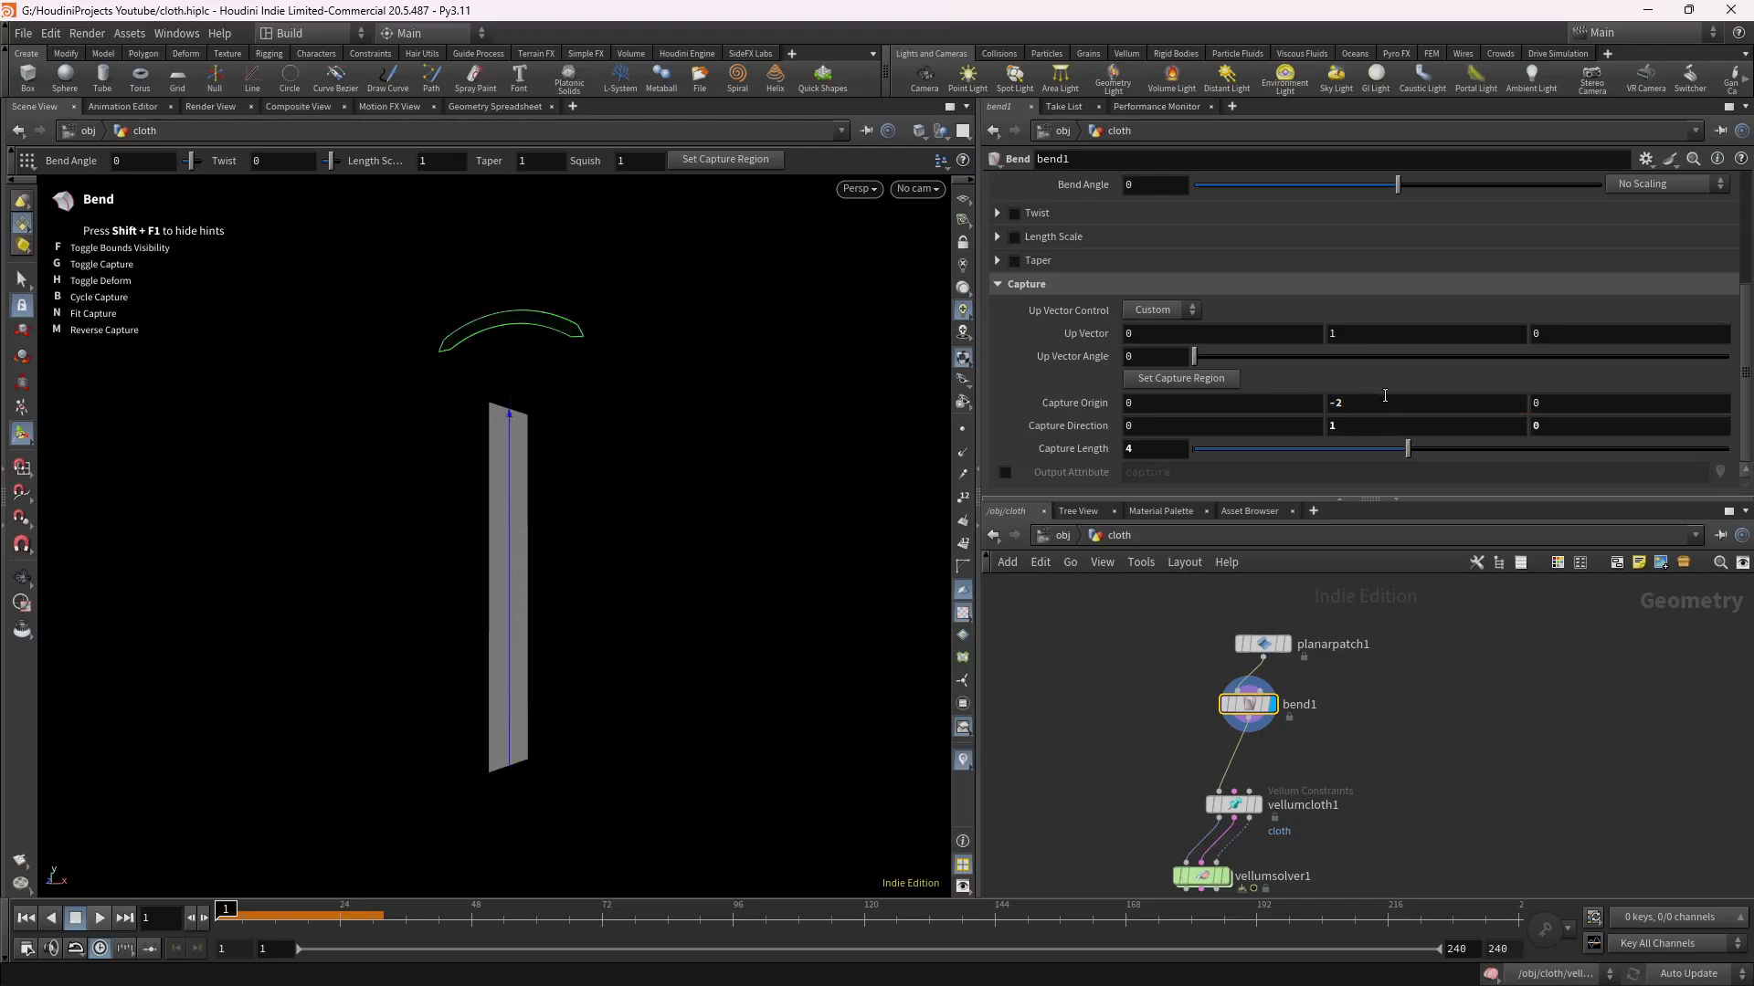
Try a Capture Length of 1 on the bend1 node, and restore it to 4.
drag(1138, 448, 1078, 448)
text(1)
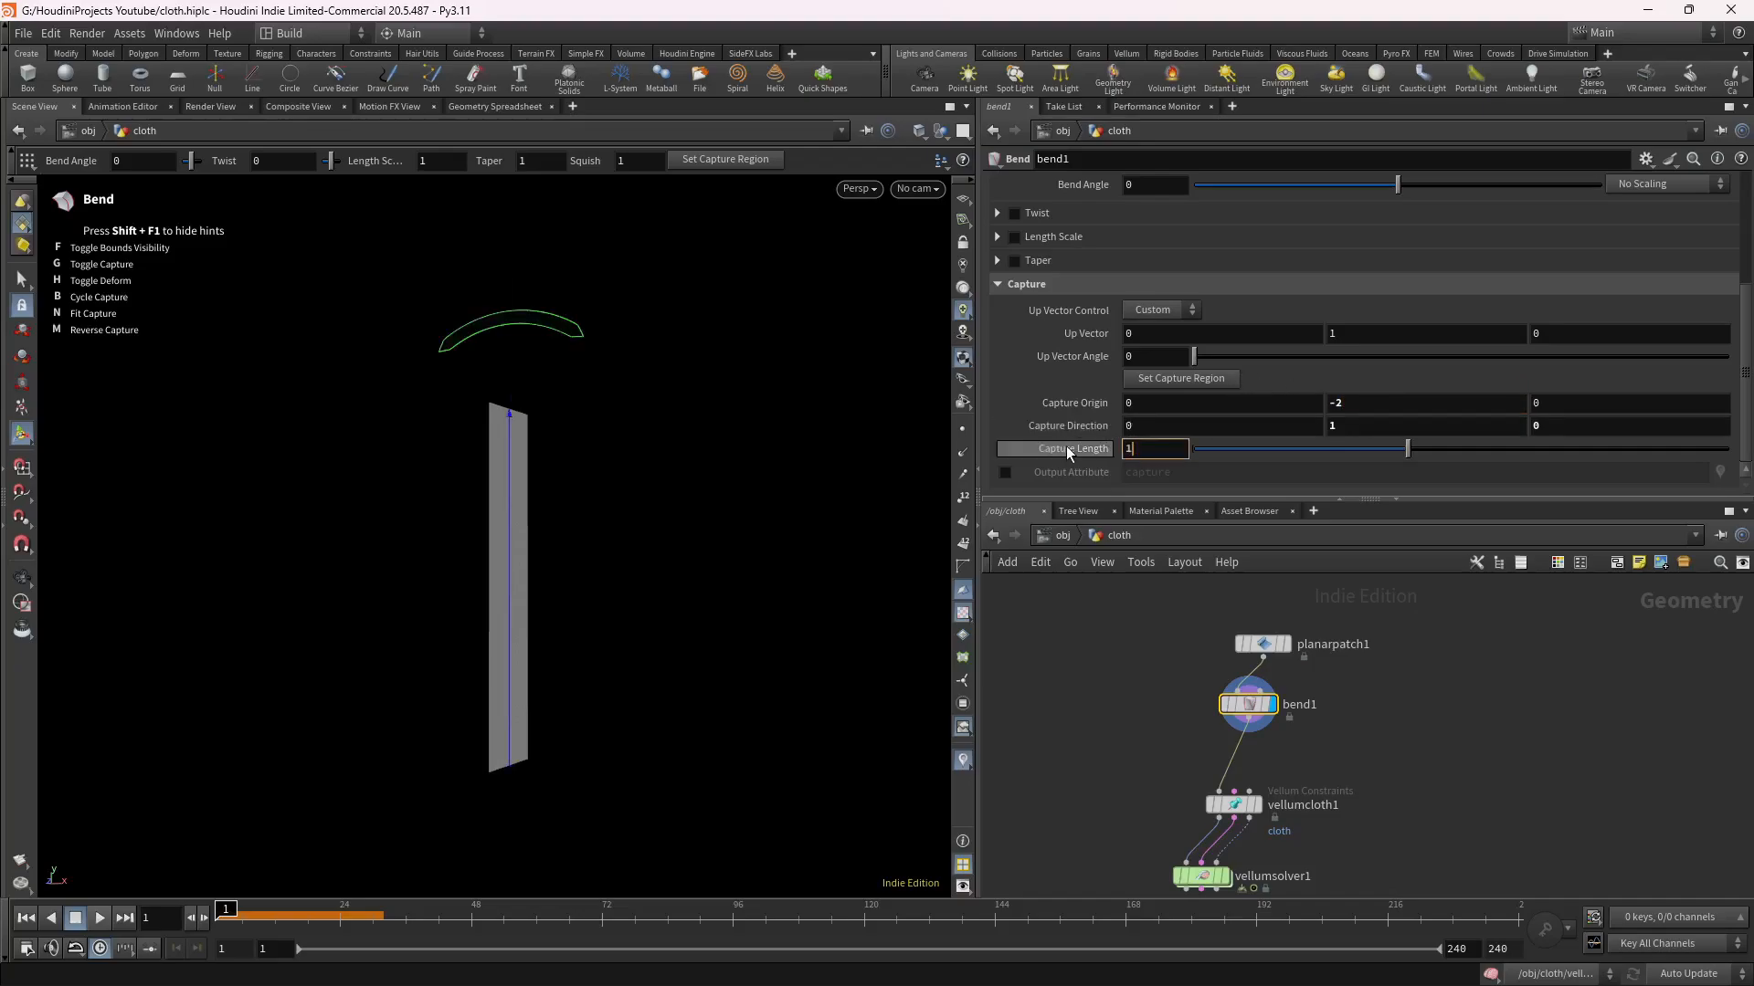
key(Return)
drag(1340, 403, 1250, 409)
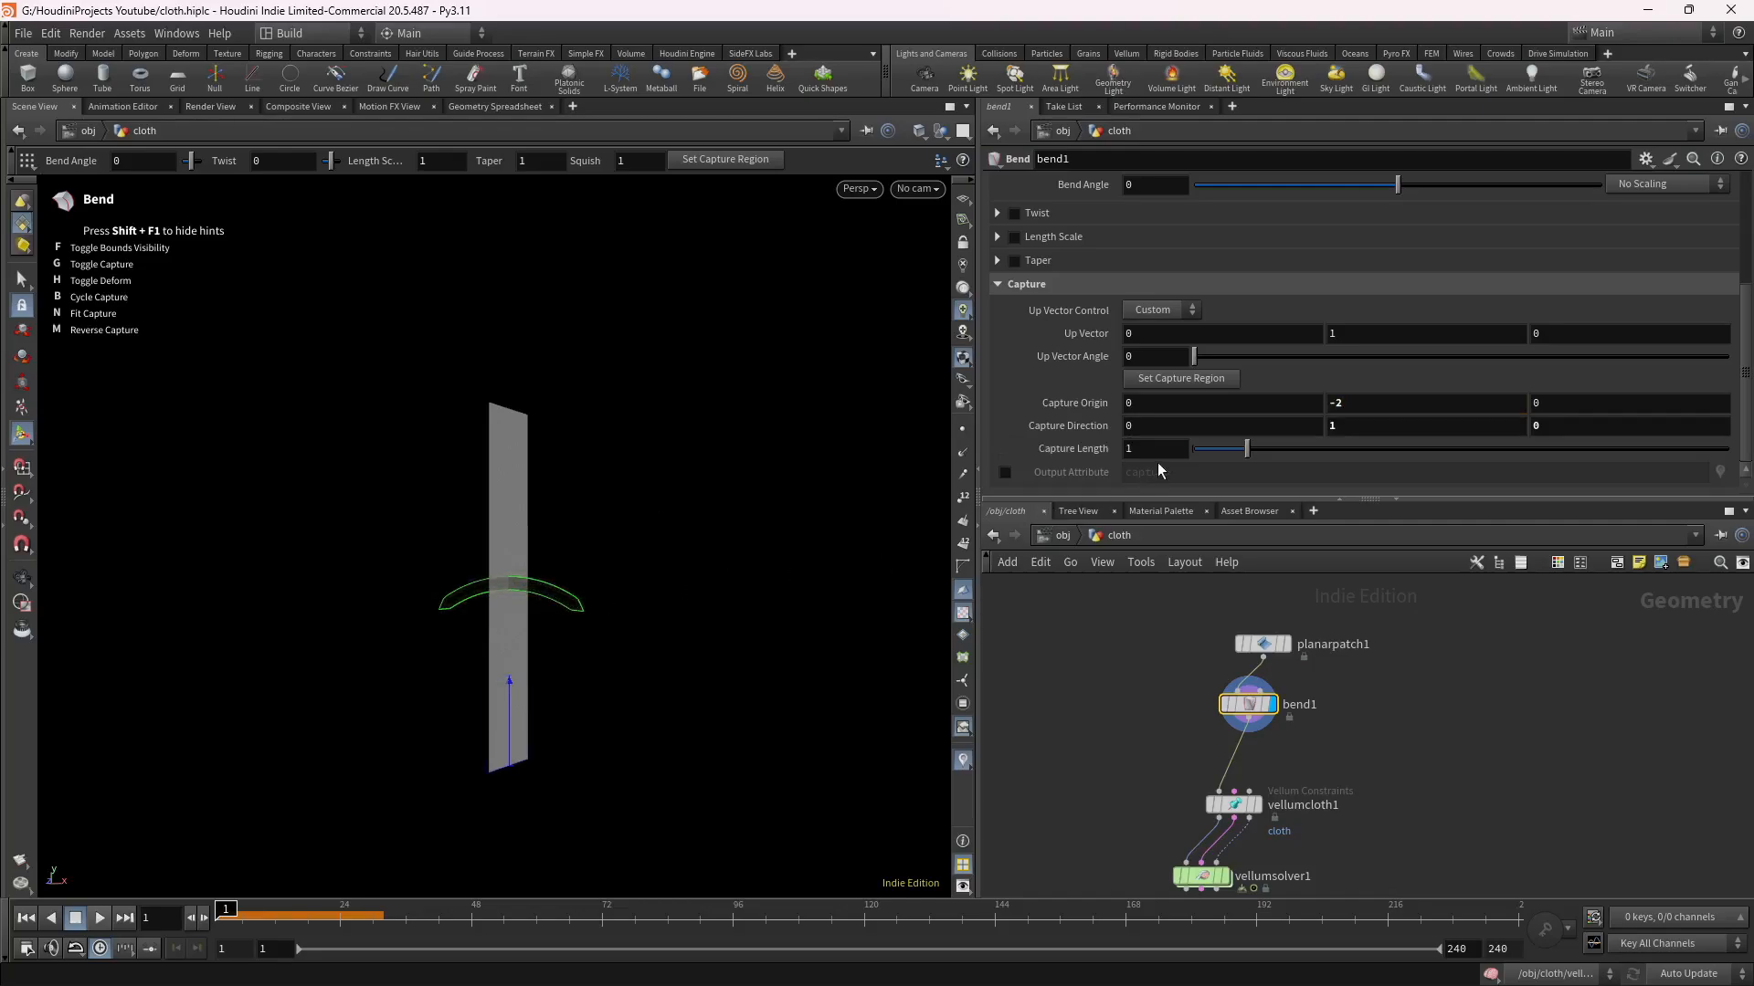
drag(1146, 453, 1078, 447)
text(4)
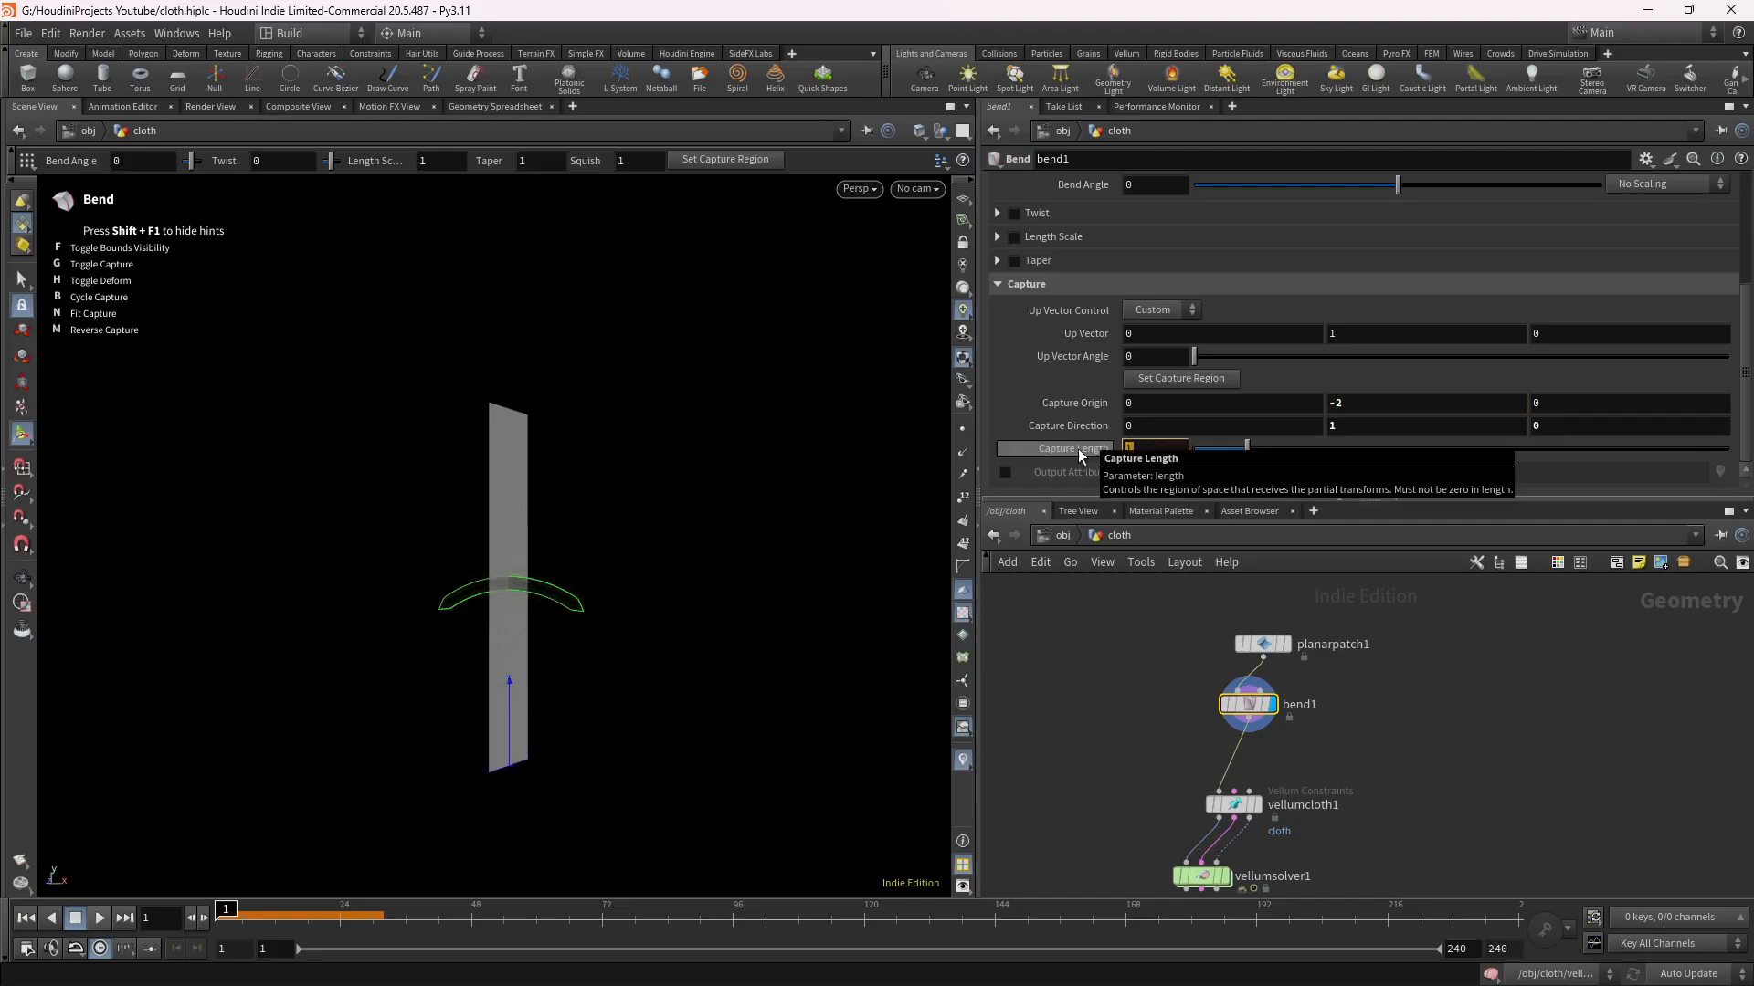
key(Return)
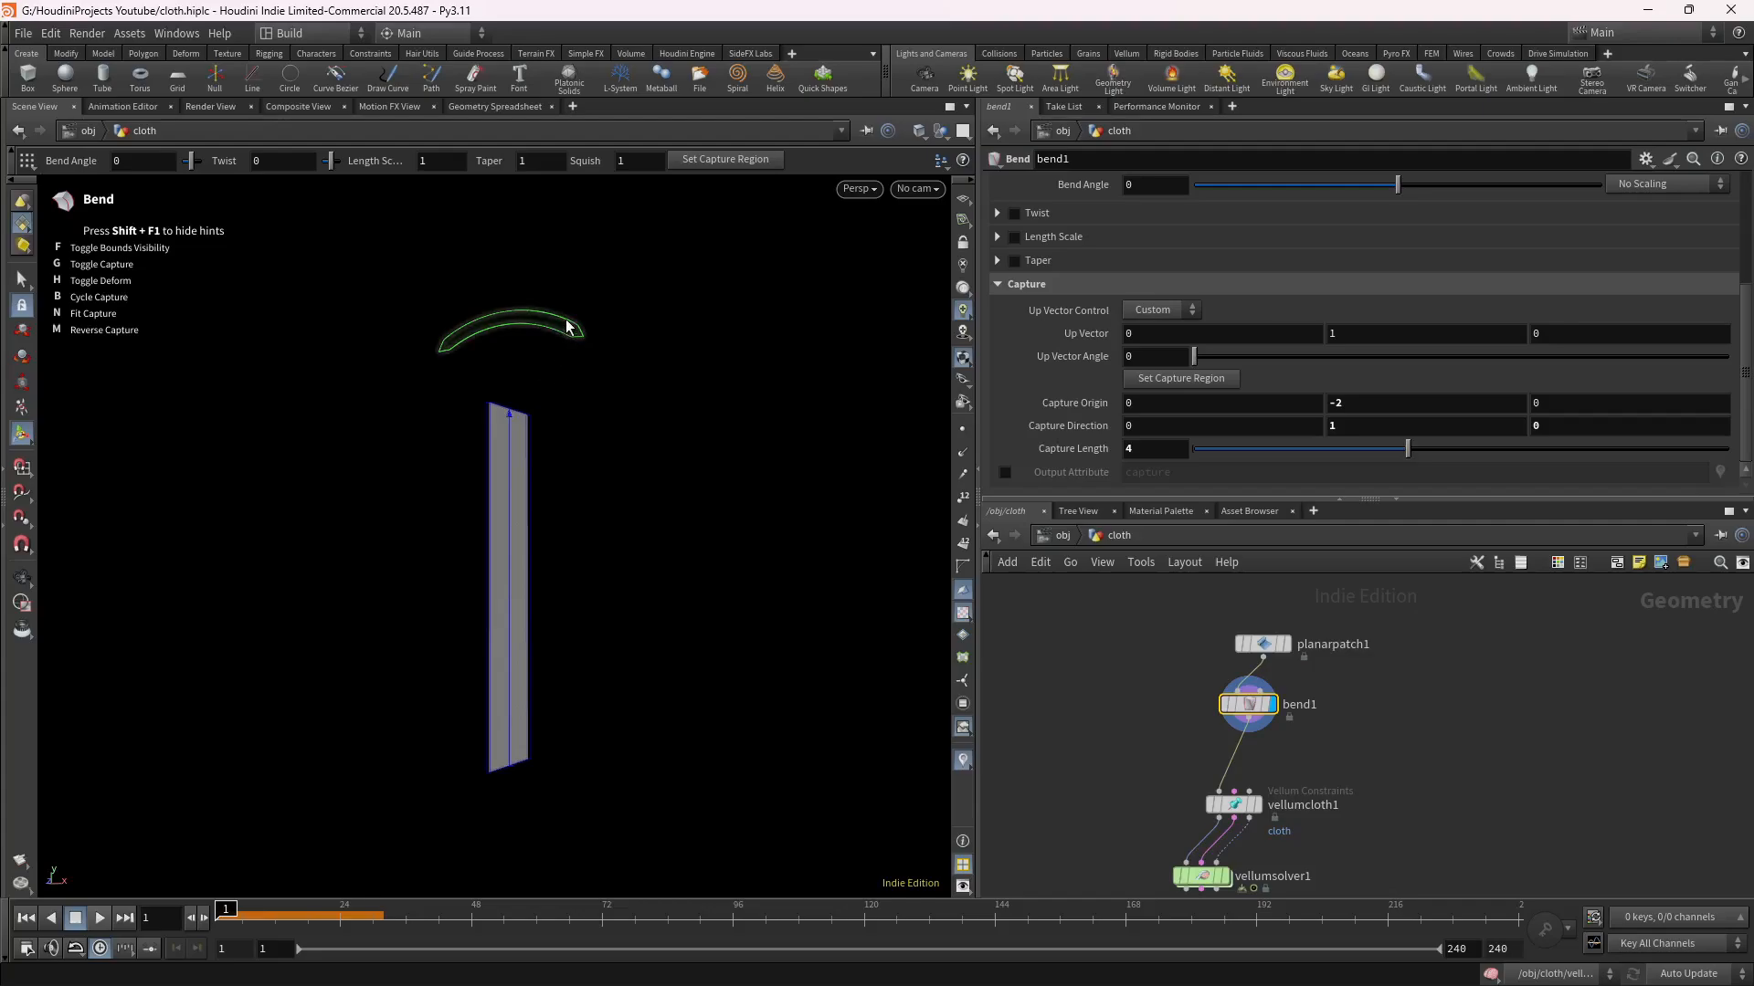
Bend the patch with the viewport handle to a Bend Angle of about -95, and enable Twist with a value of 180.
drag(546, 319, 826, 858)
alt+drag(751, 621, 693, 615)
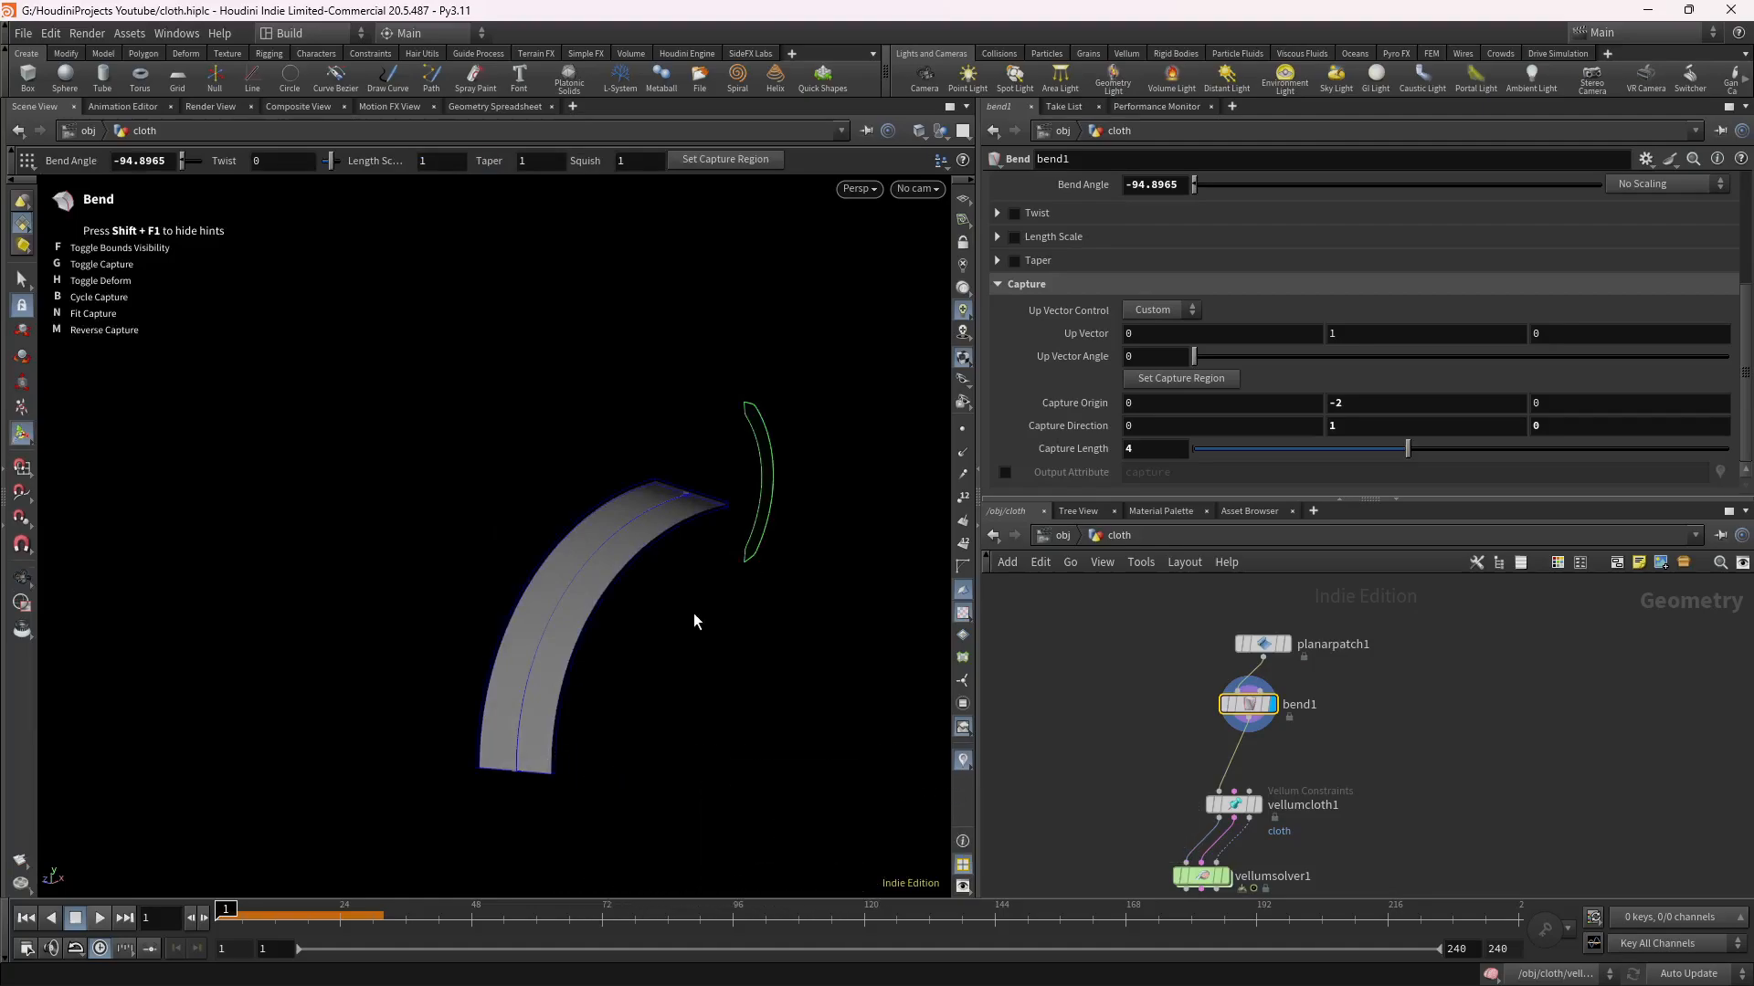
click(1014, 214)
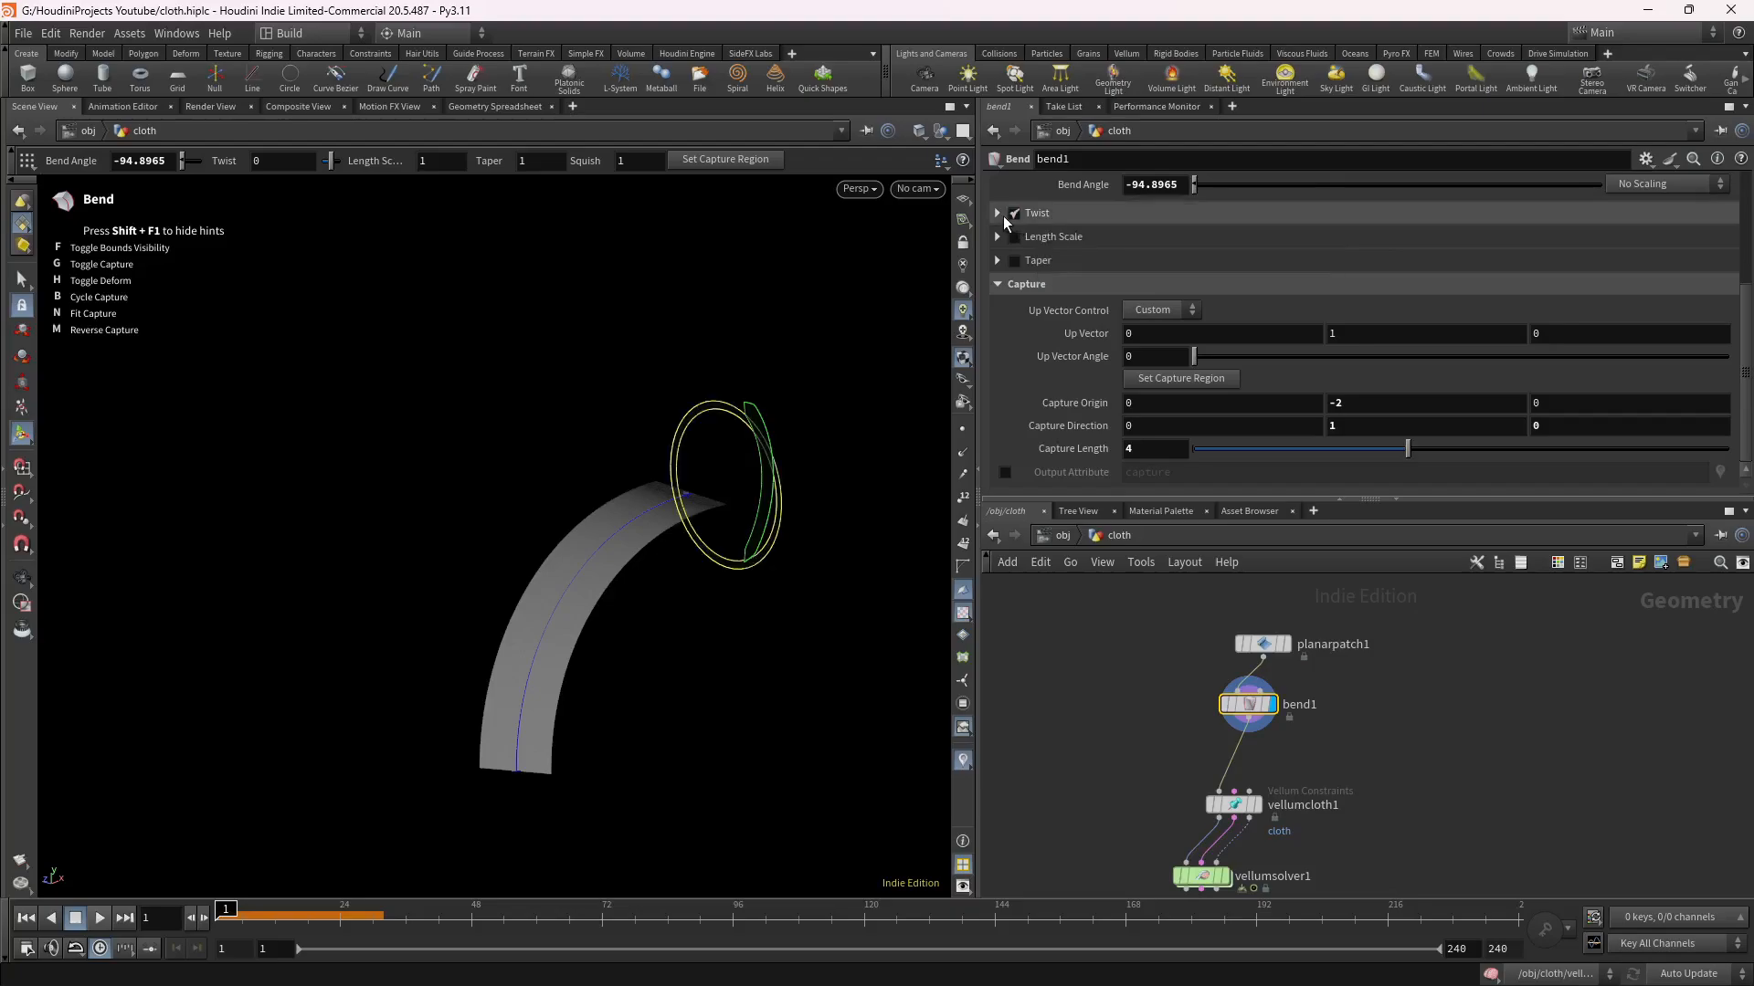
drag(1173, 248, 1069, 241)
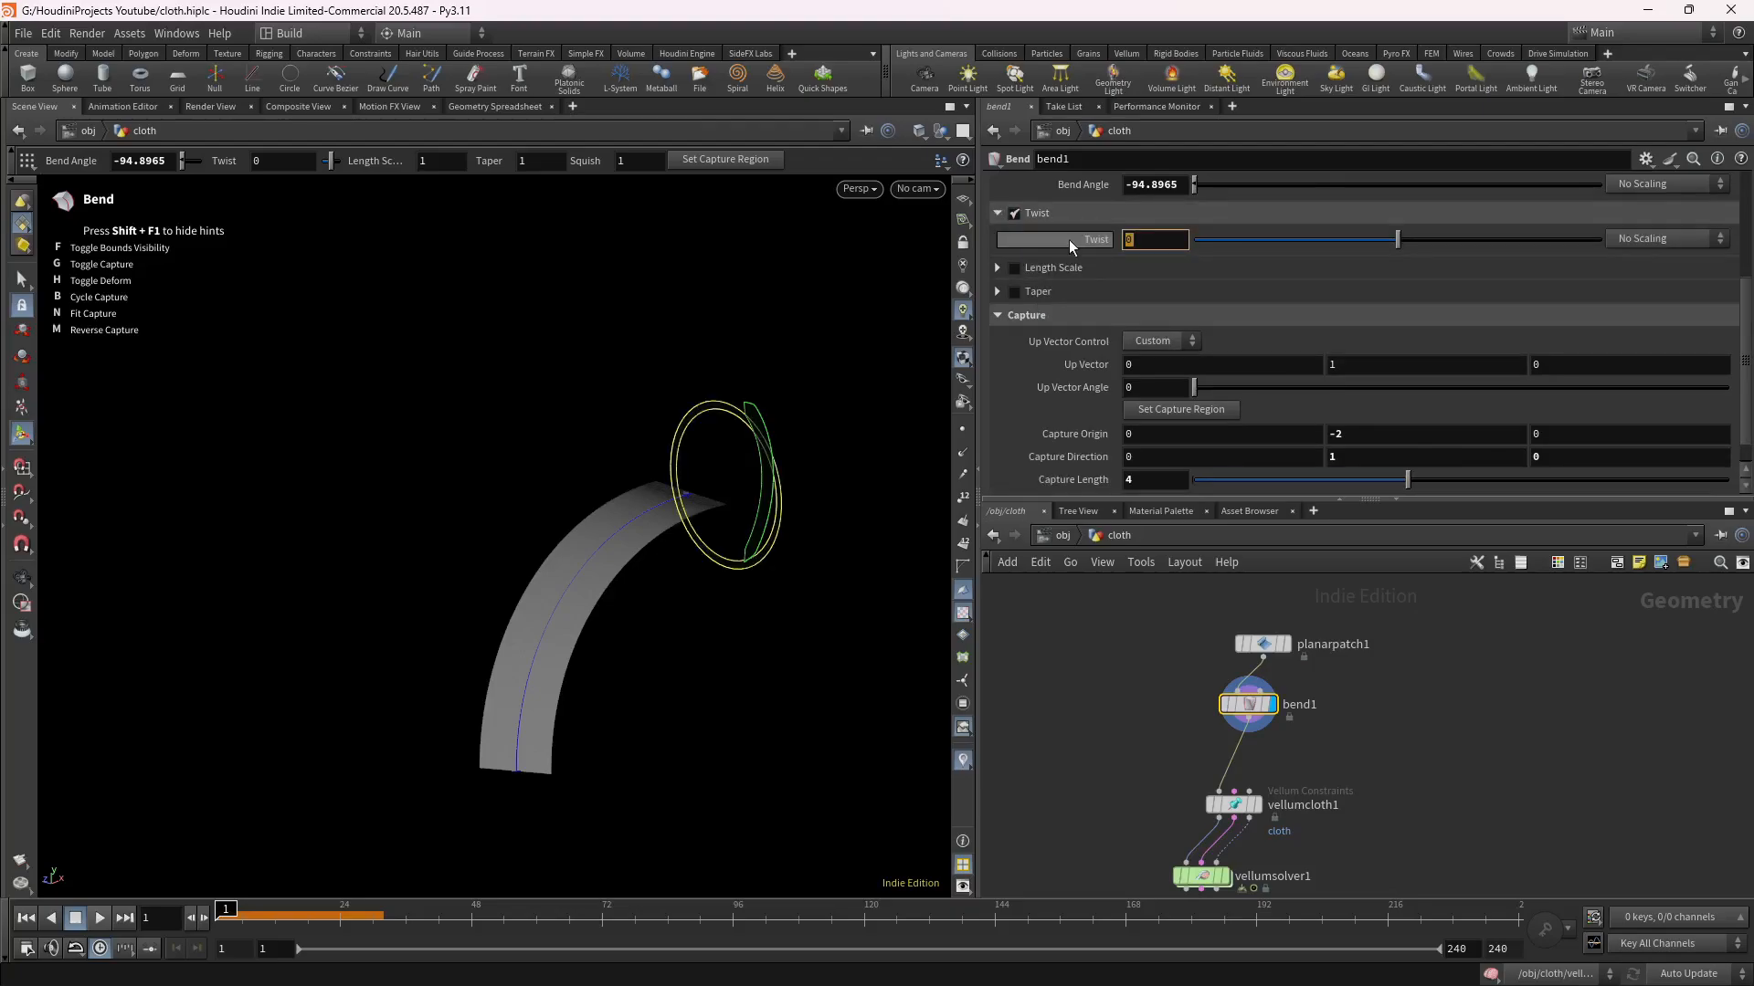
text(18)
key(Return)
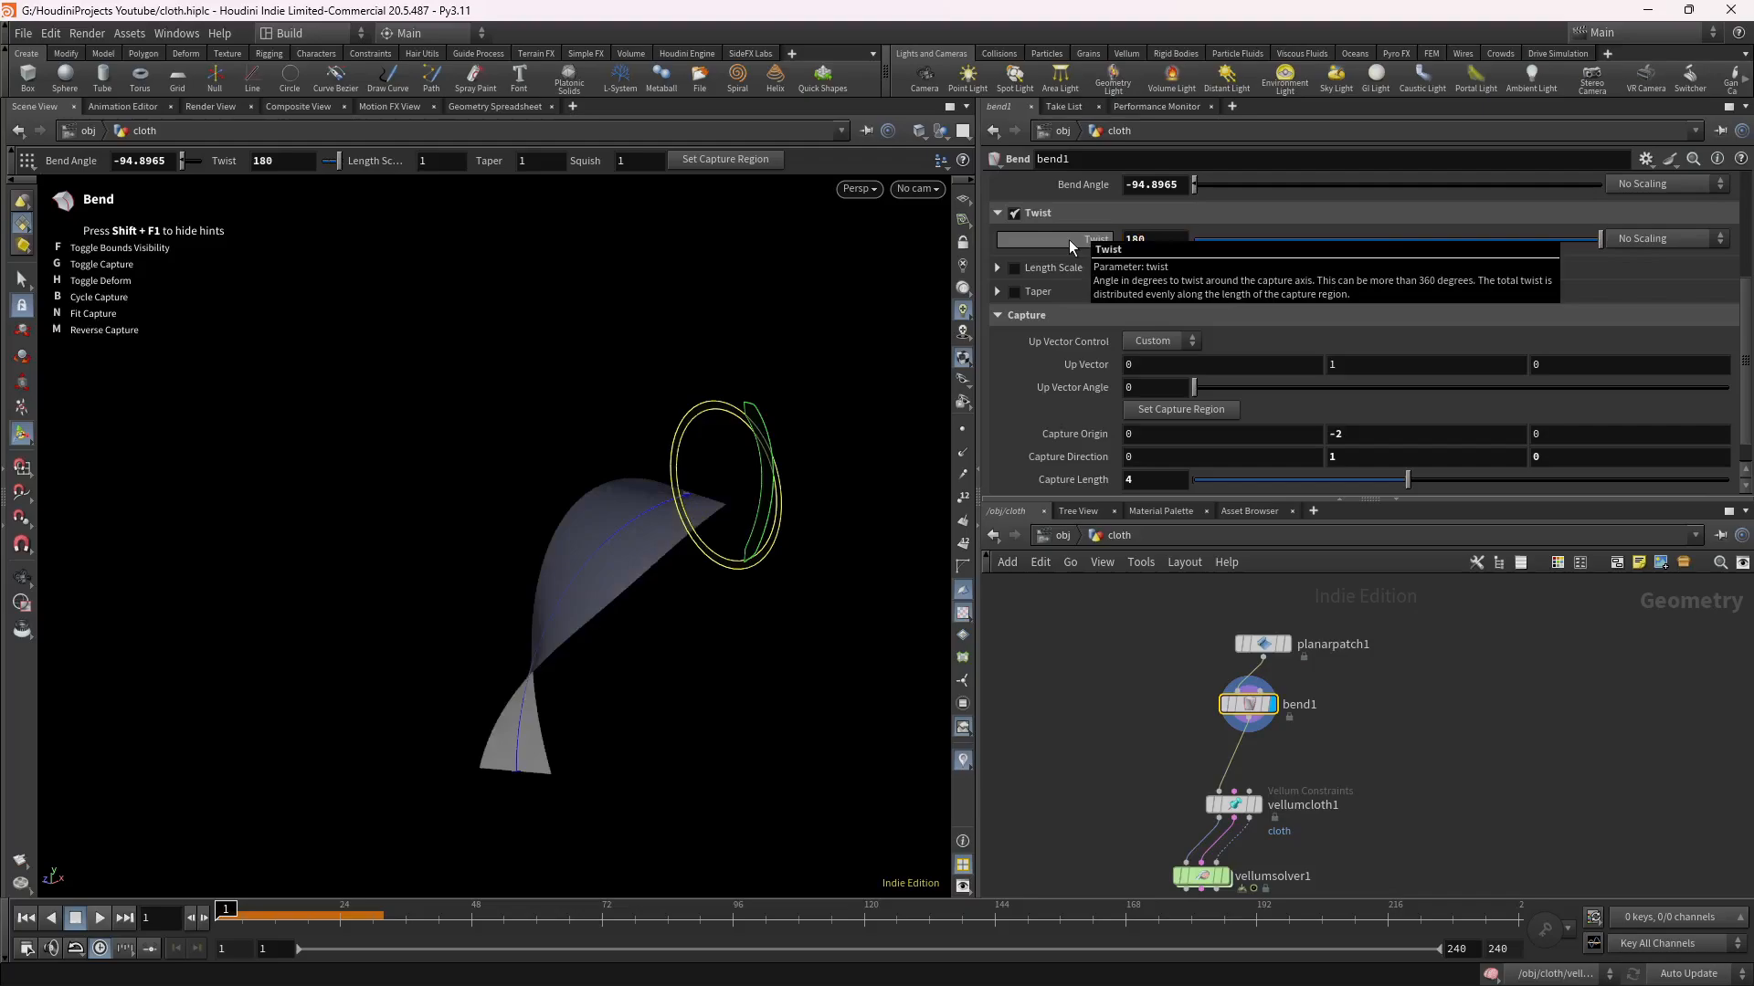
alt+drag(831, 680, 493, 693)
key(Return)
Display the vellumsolver1 result, play the simulation of the bent and twisted cloth, and return to the first frame.
middle_drag(1102, 782, 1123, 688)
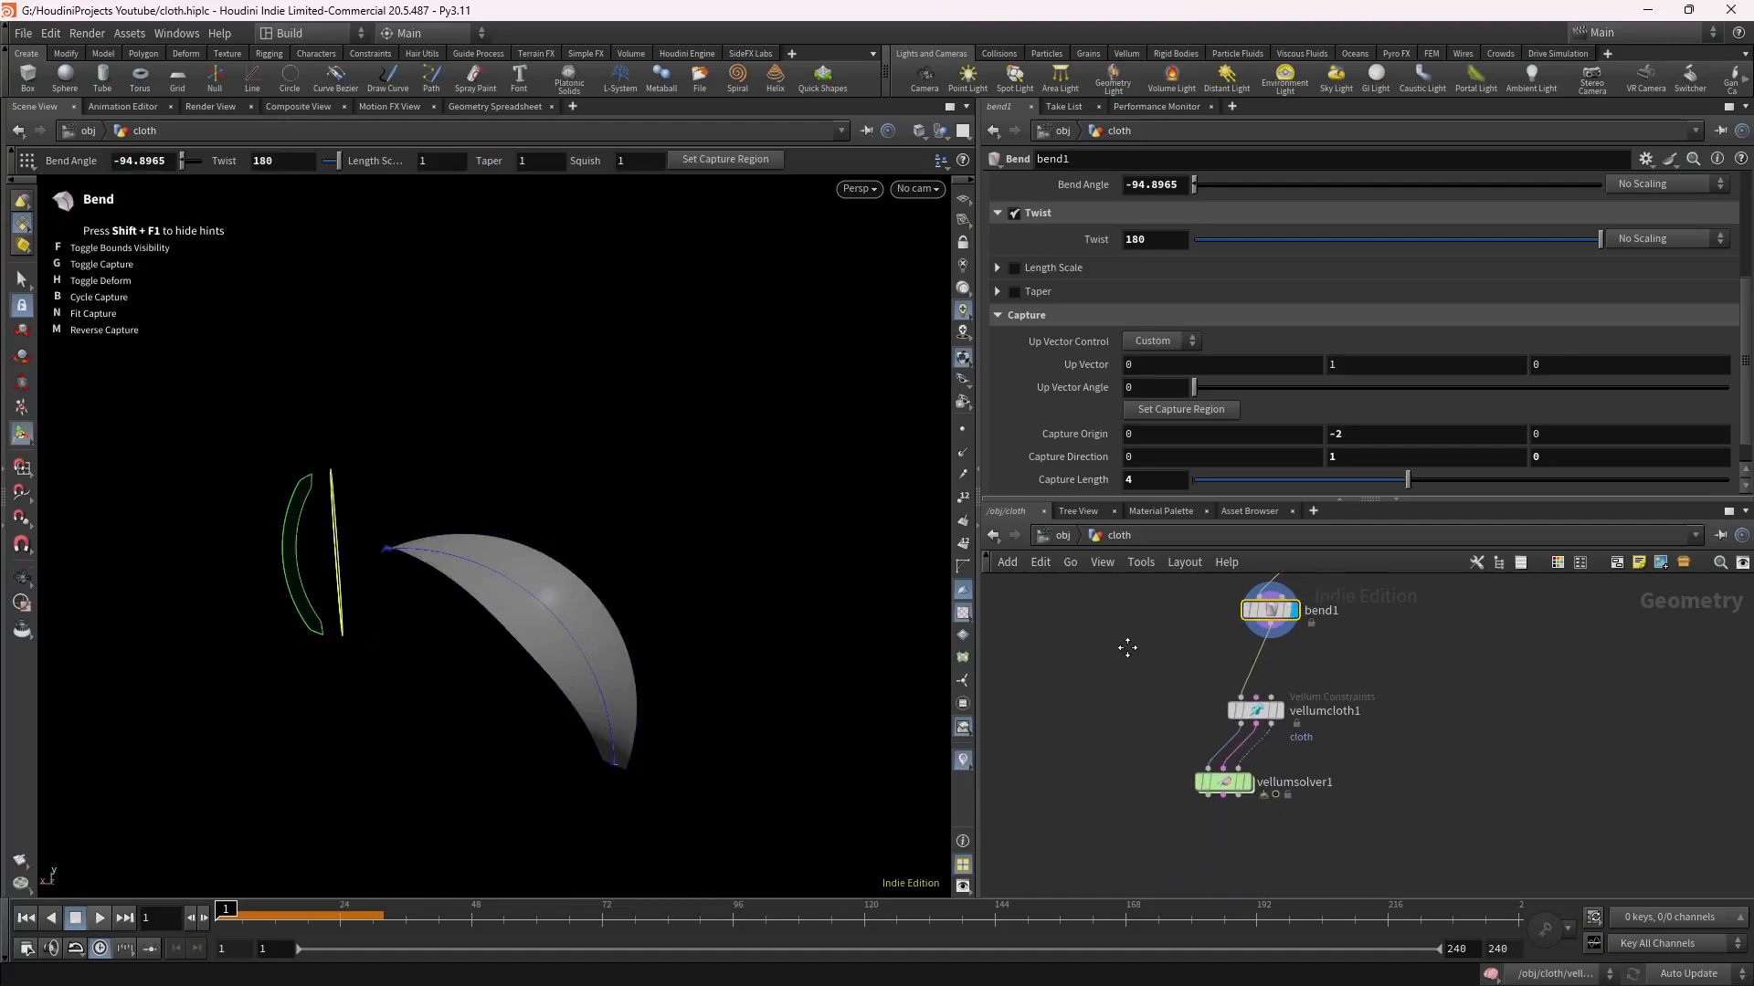
click(1249, 784)
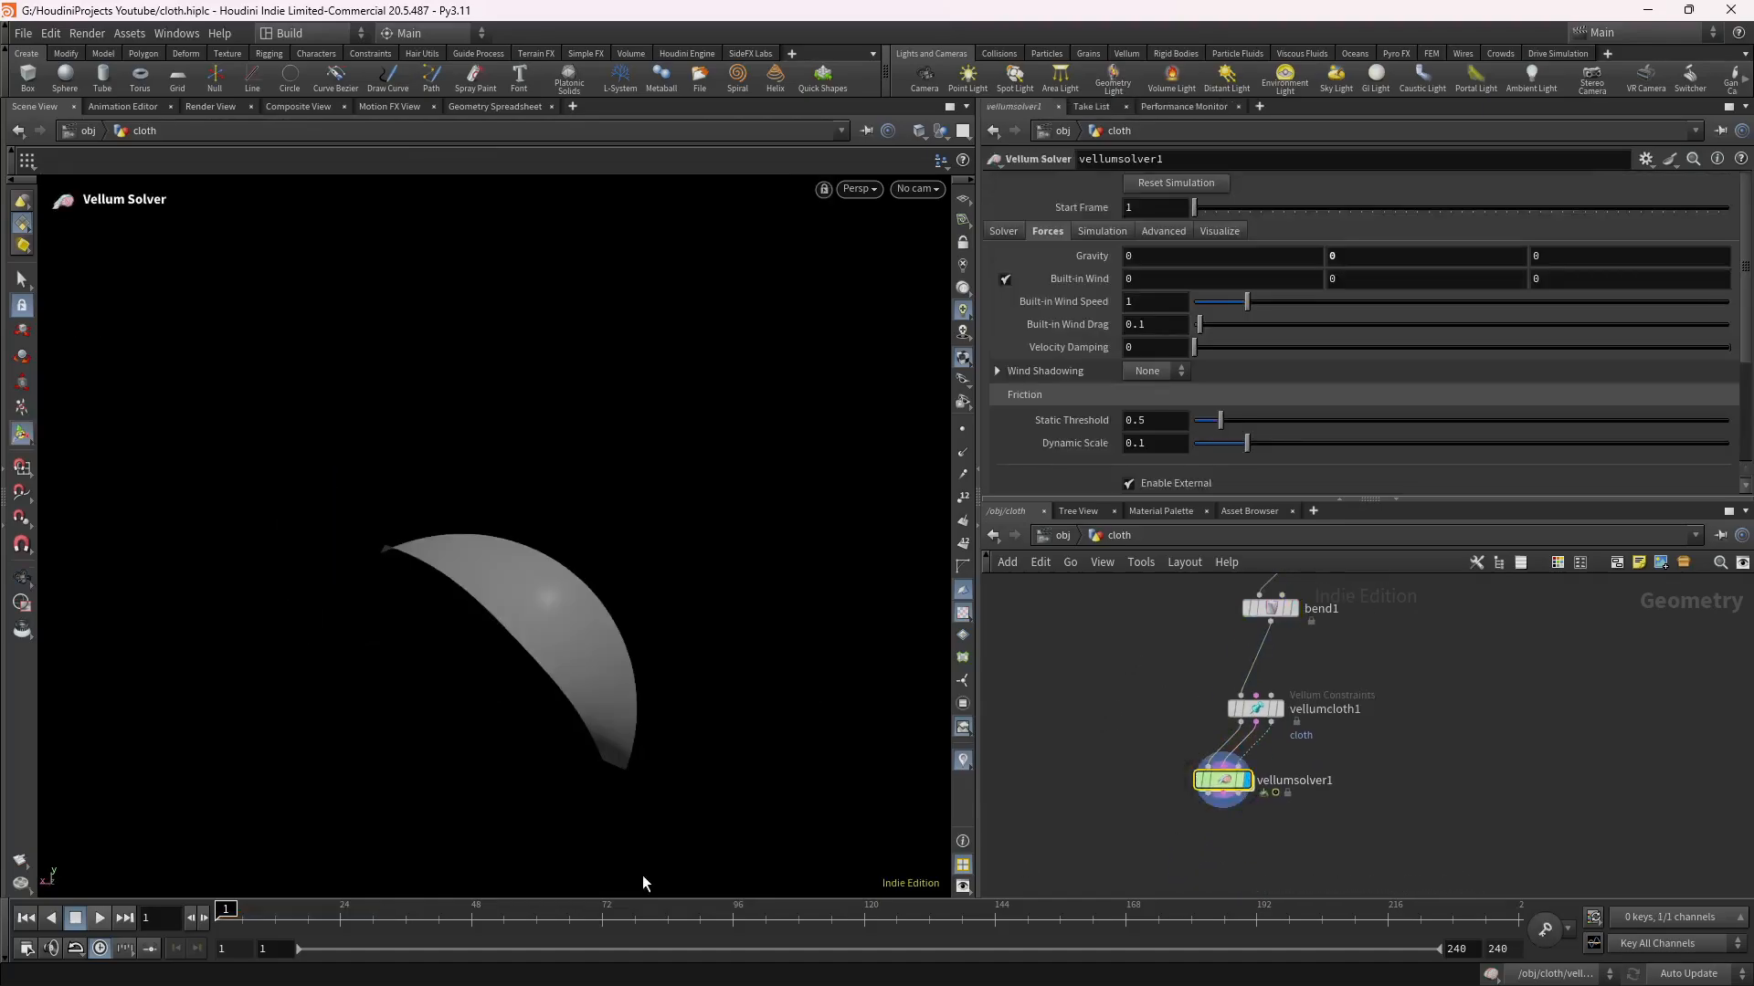
click(100, 918)
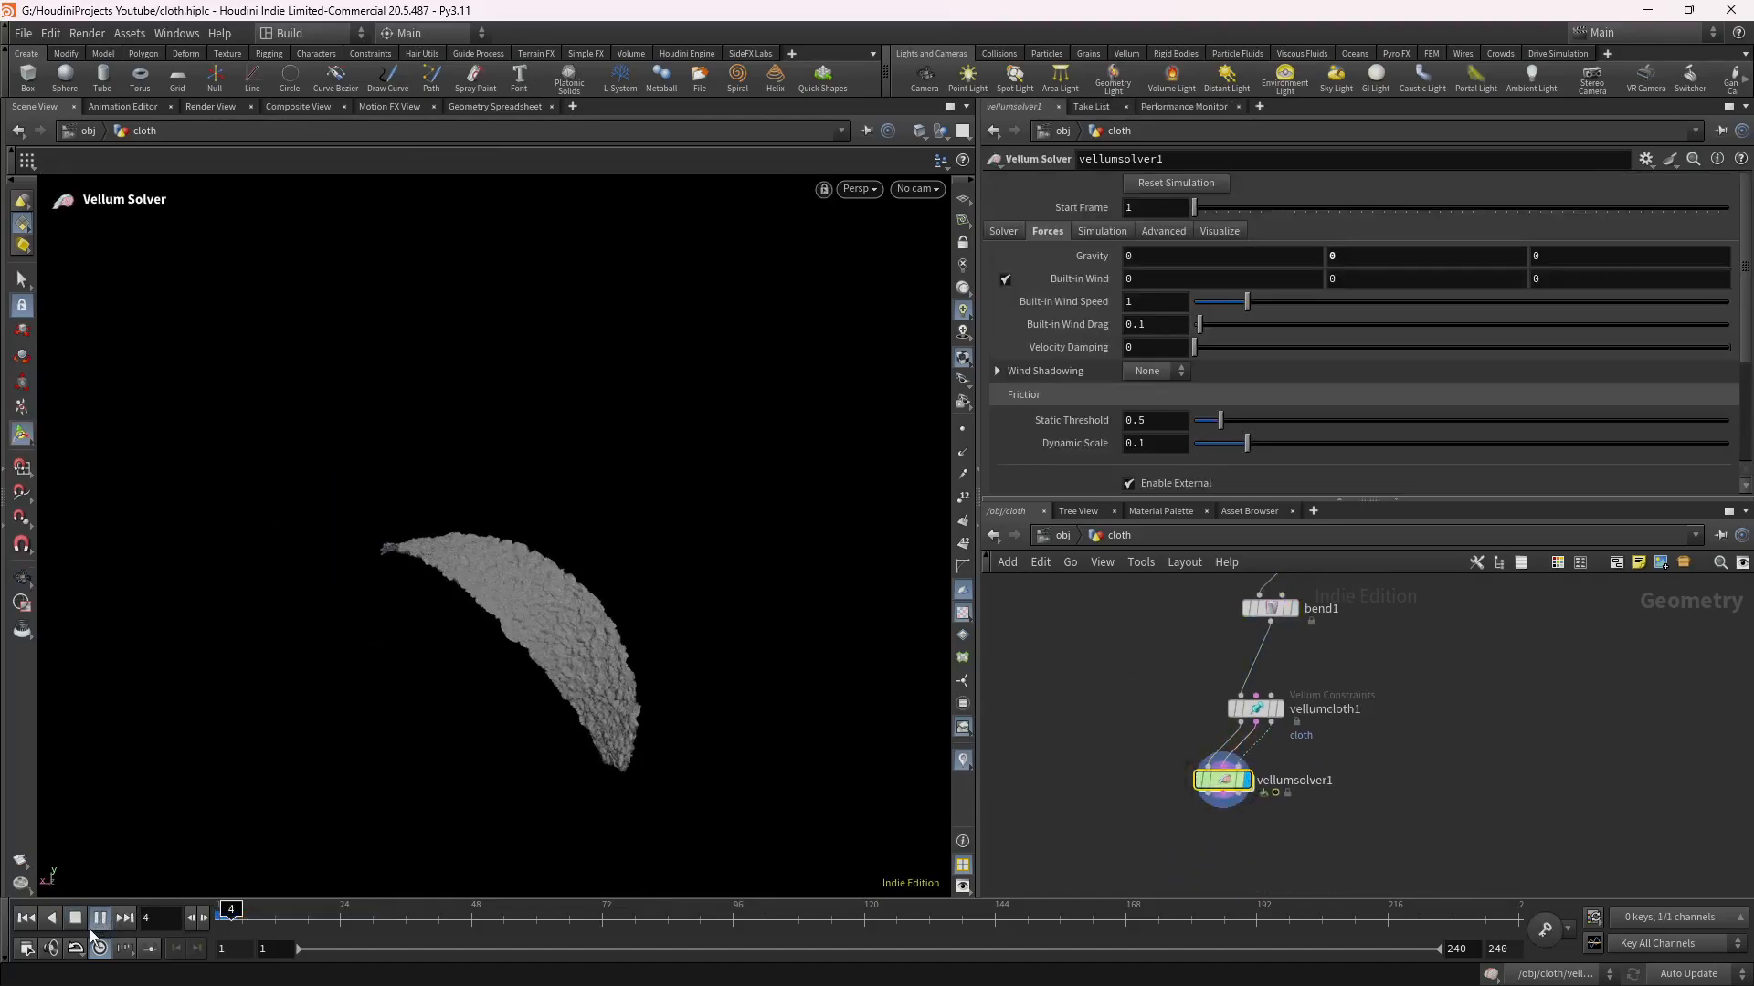
key(Escape)
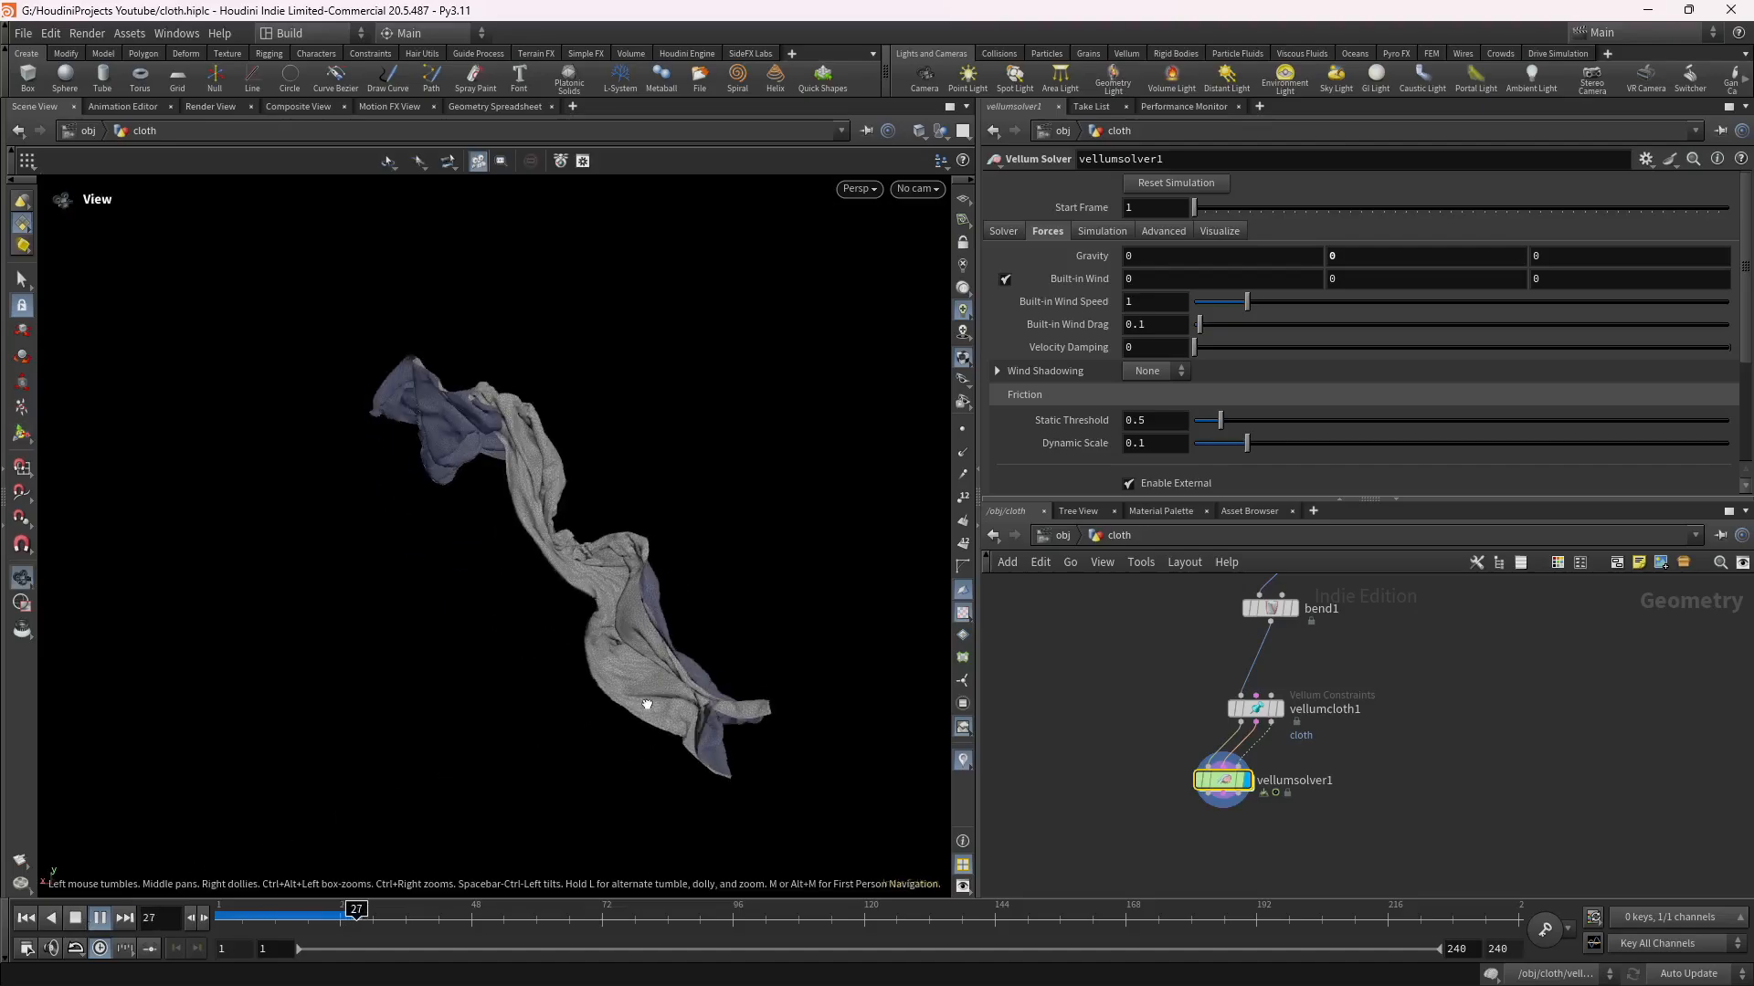
key(Return)
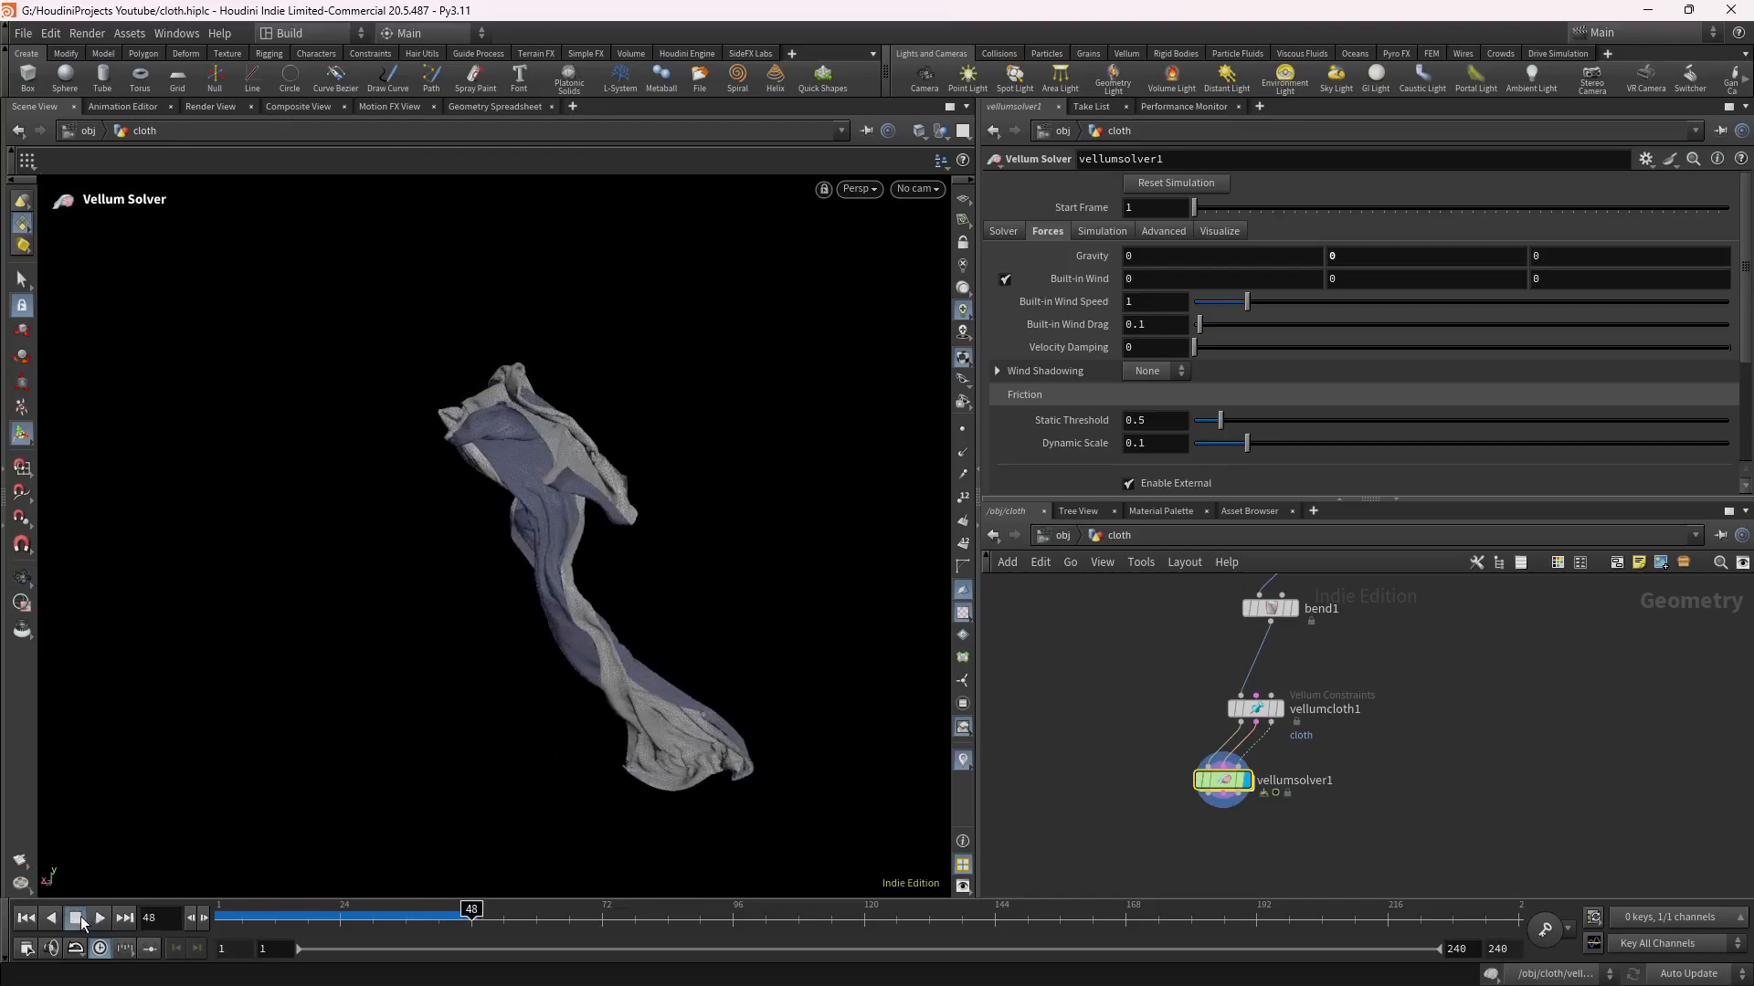
click(81, 917)
click(26, 917)
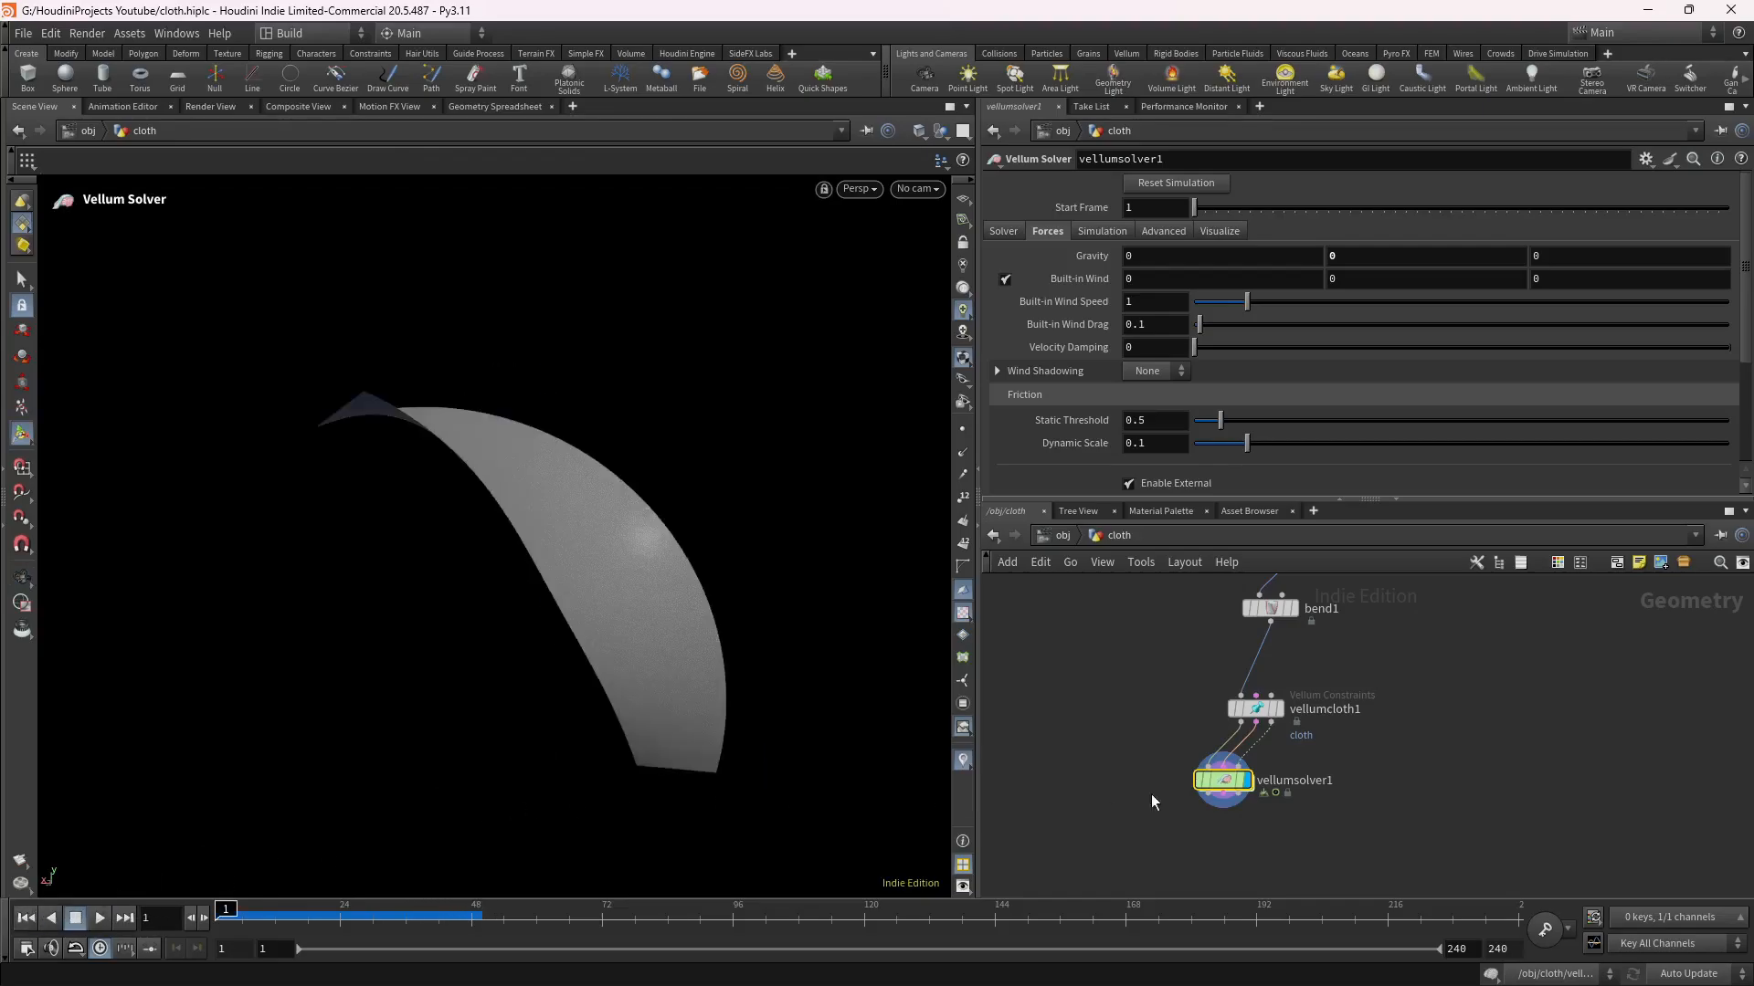
Set the Air Resistance of the popdrag1 node inside vellumsolver1 to 0.4.
double_click(1221, 780)
click(1193, 765)
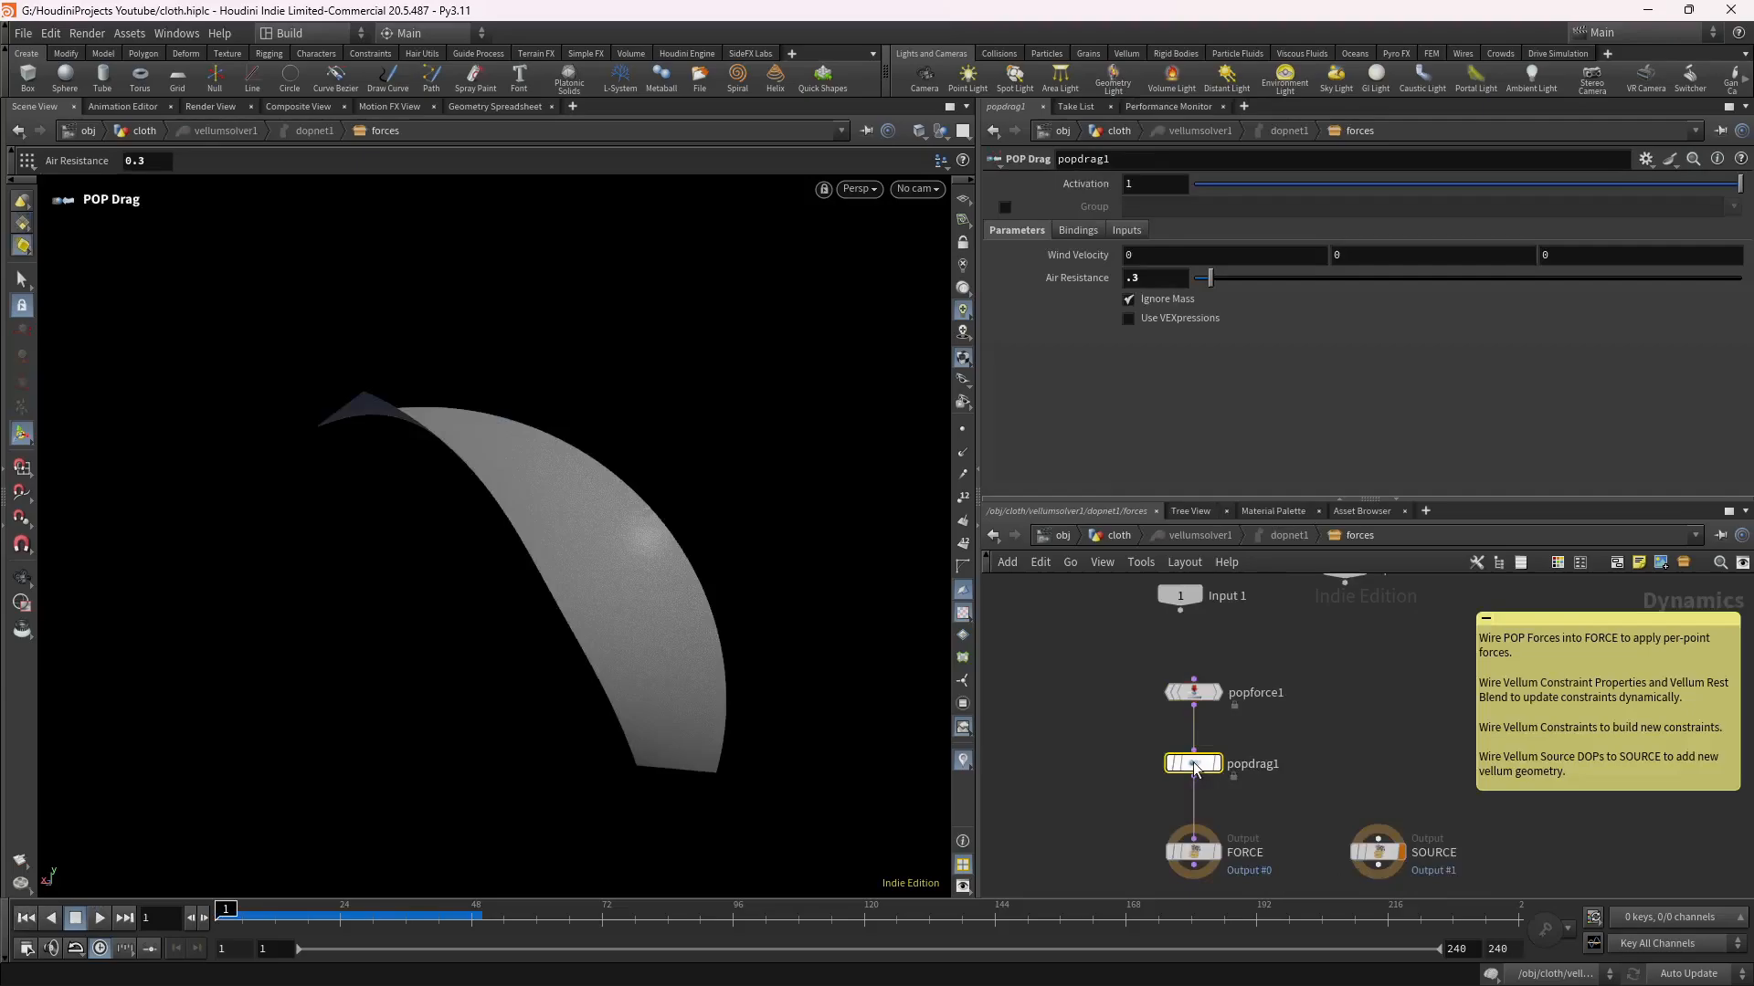
click(1164, 277)
text(4)
key(Return)
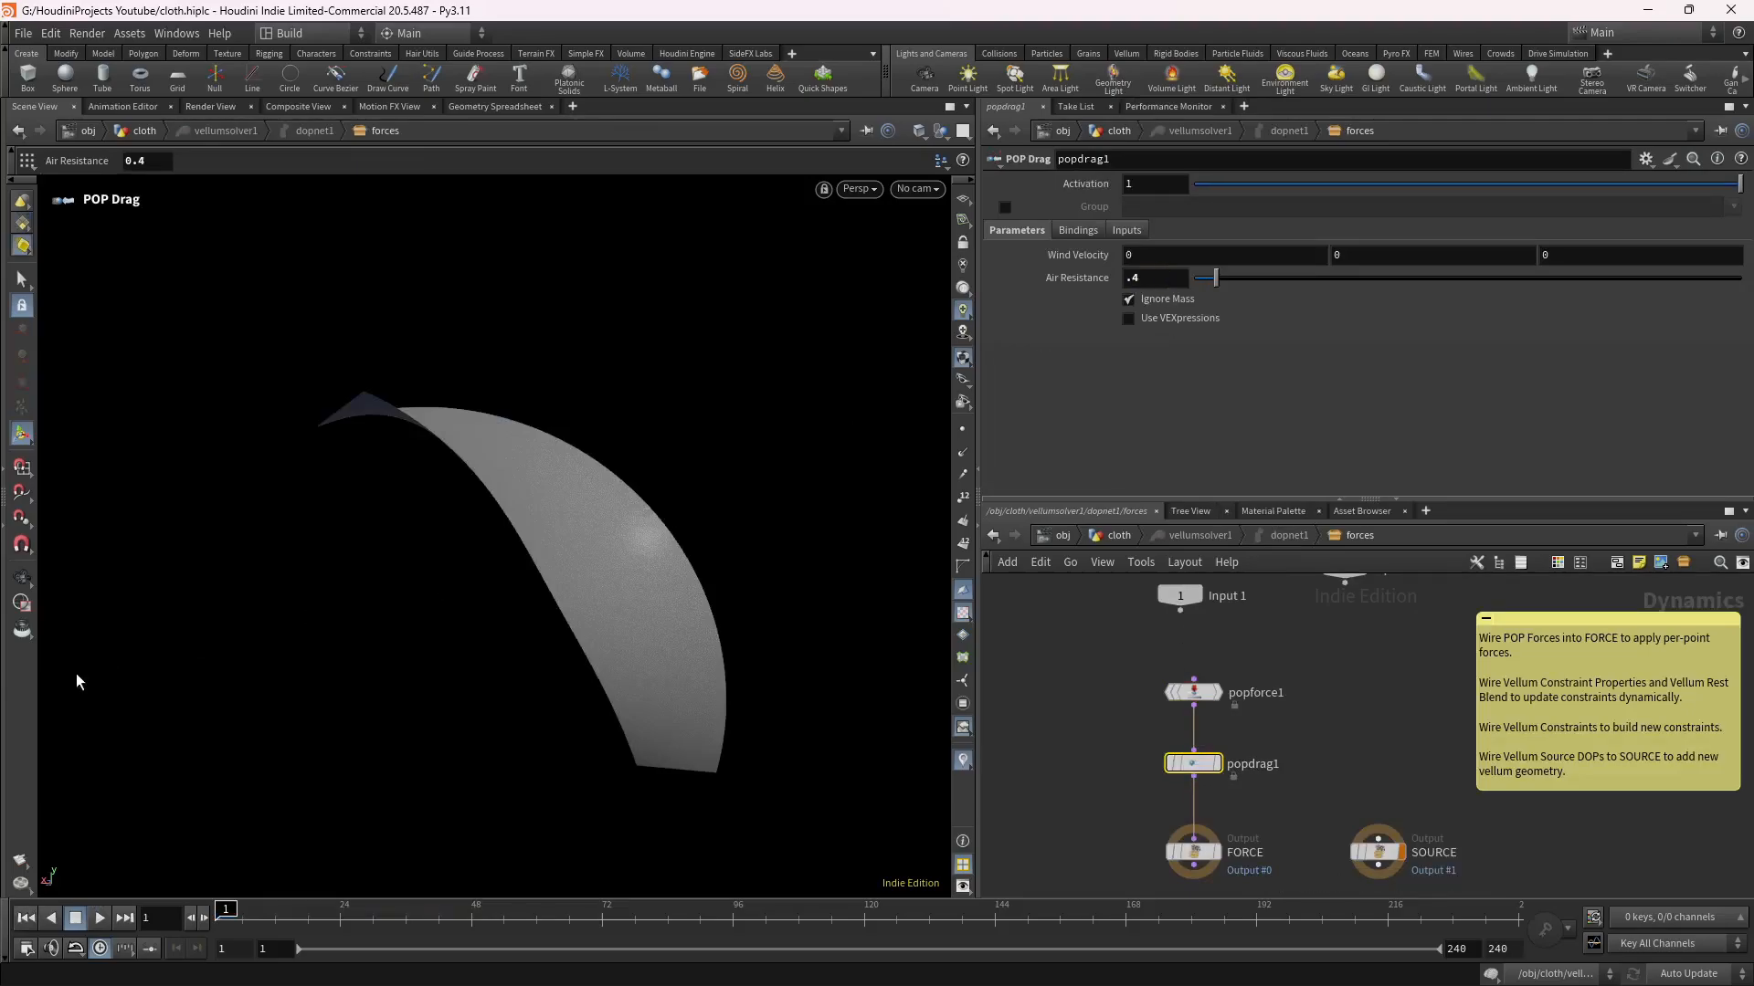
Play the simulation to check the cloth motion with the new air resistance, and rewind to the first frame.
click(96, 921)
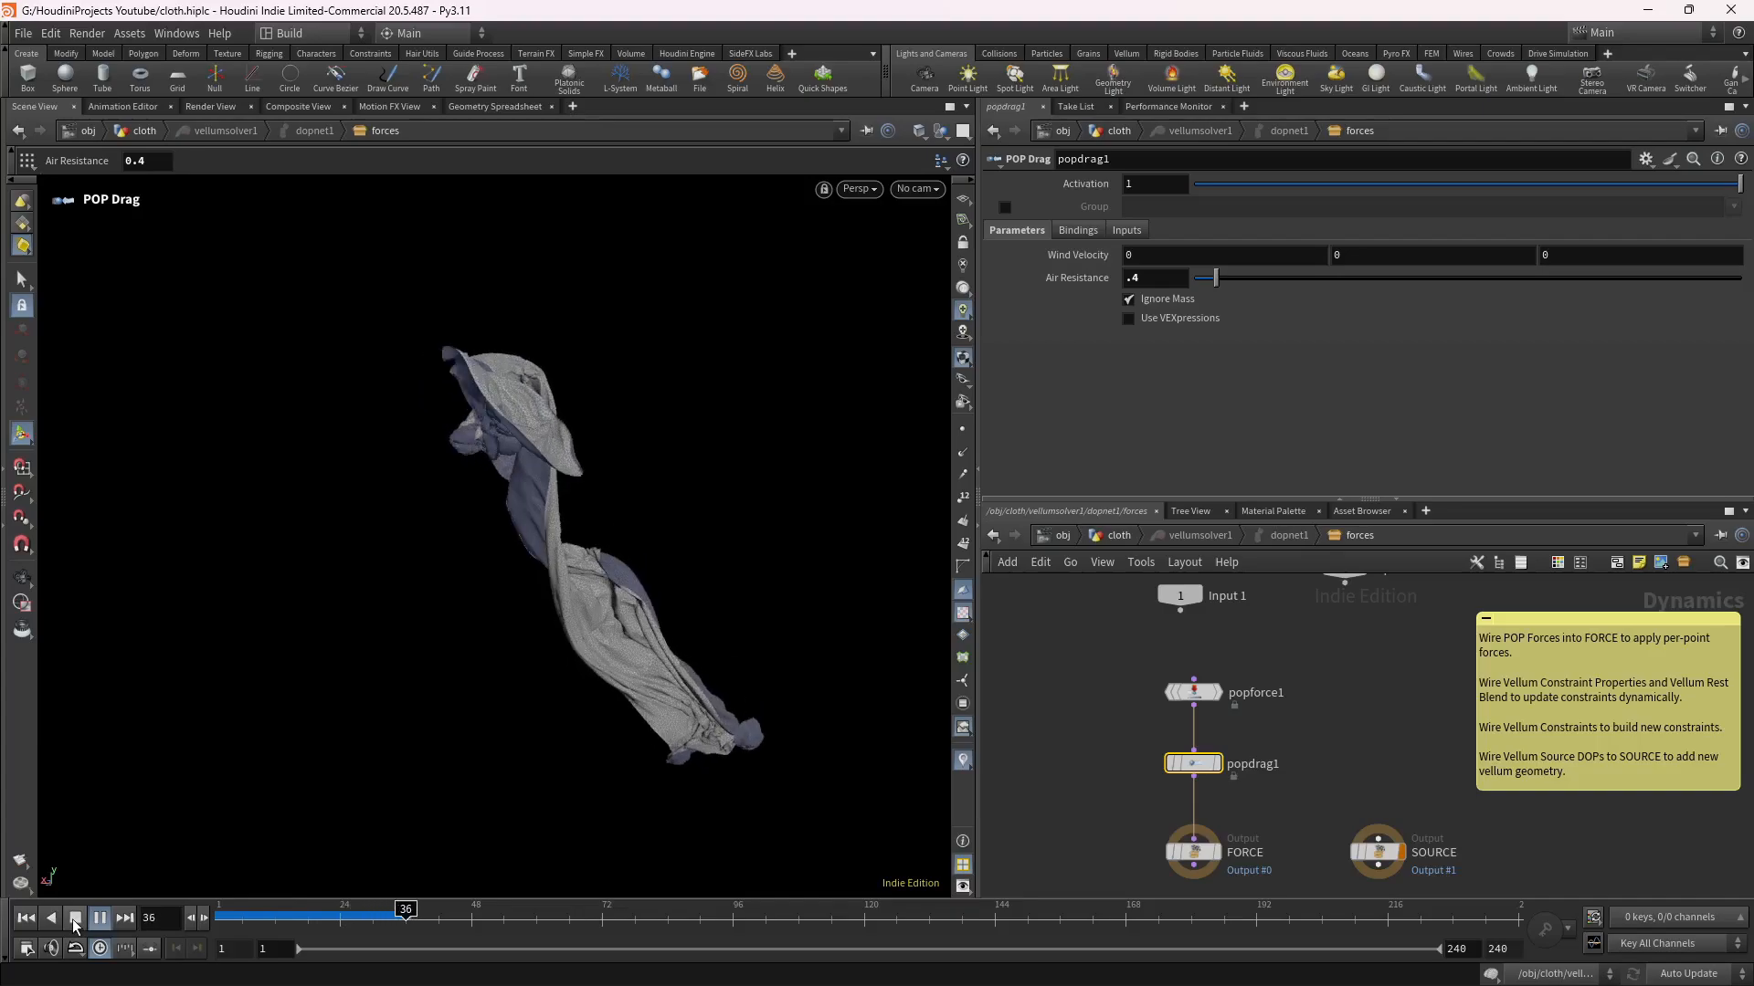
click(75, 918)
click(26, 918)
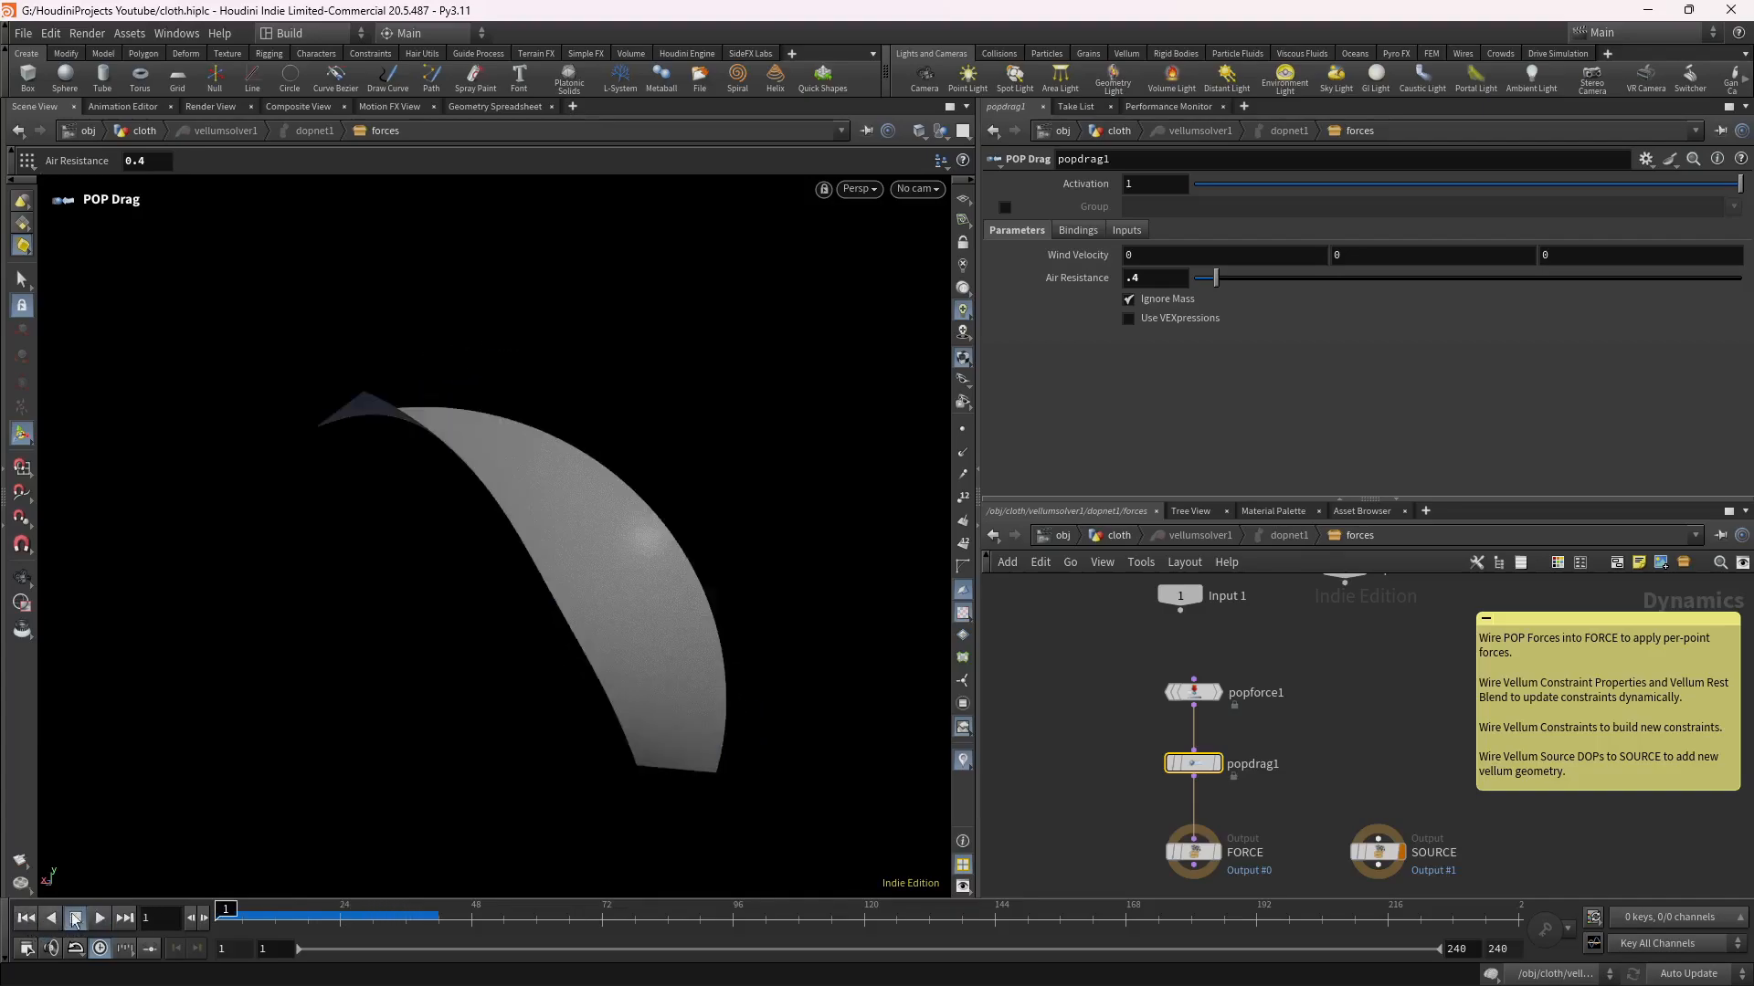
Return to the cloth geometry network and save the scene file.
click(1115, 536)
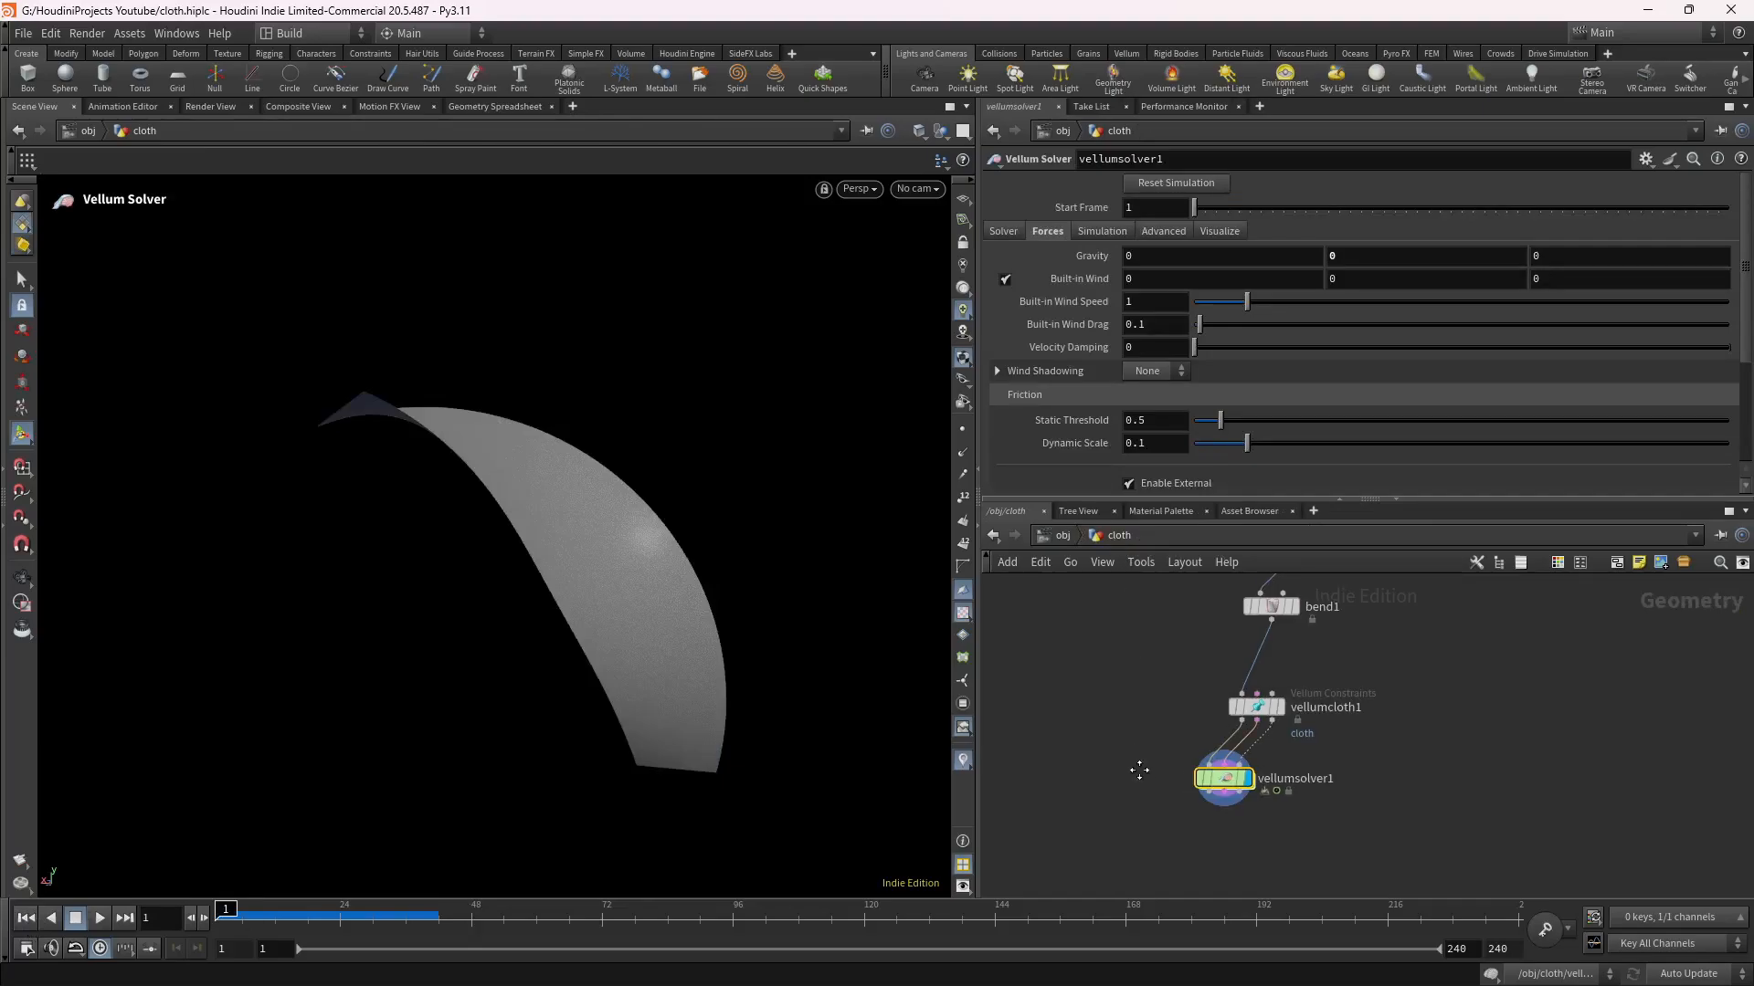
middle_drag(1139, 769, 1145, 735)
key(ctrl+s)
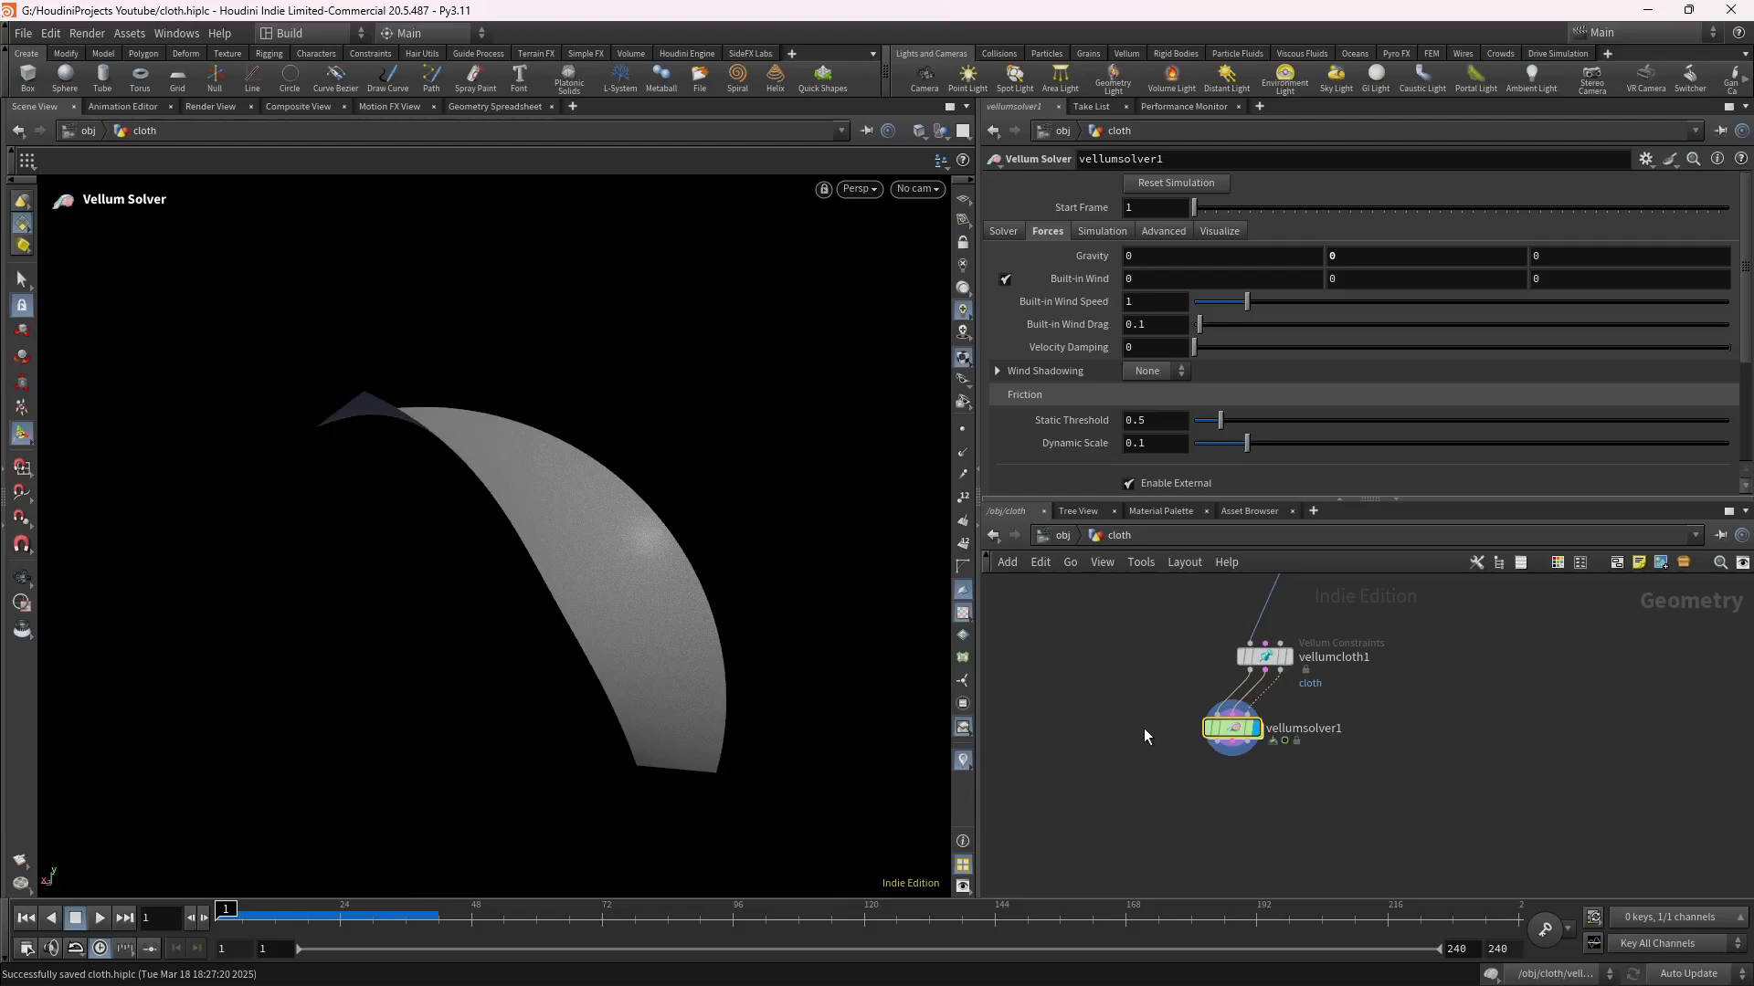
Add an Attribute Delete node connected to the first output of vellumsolver1.
click(1218, 751)
click(1193, 787)
text(attri)
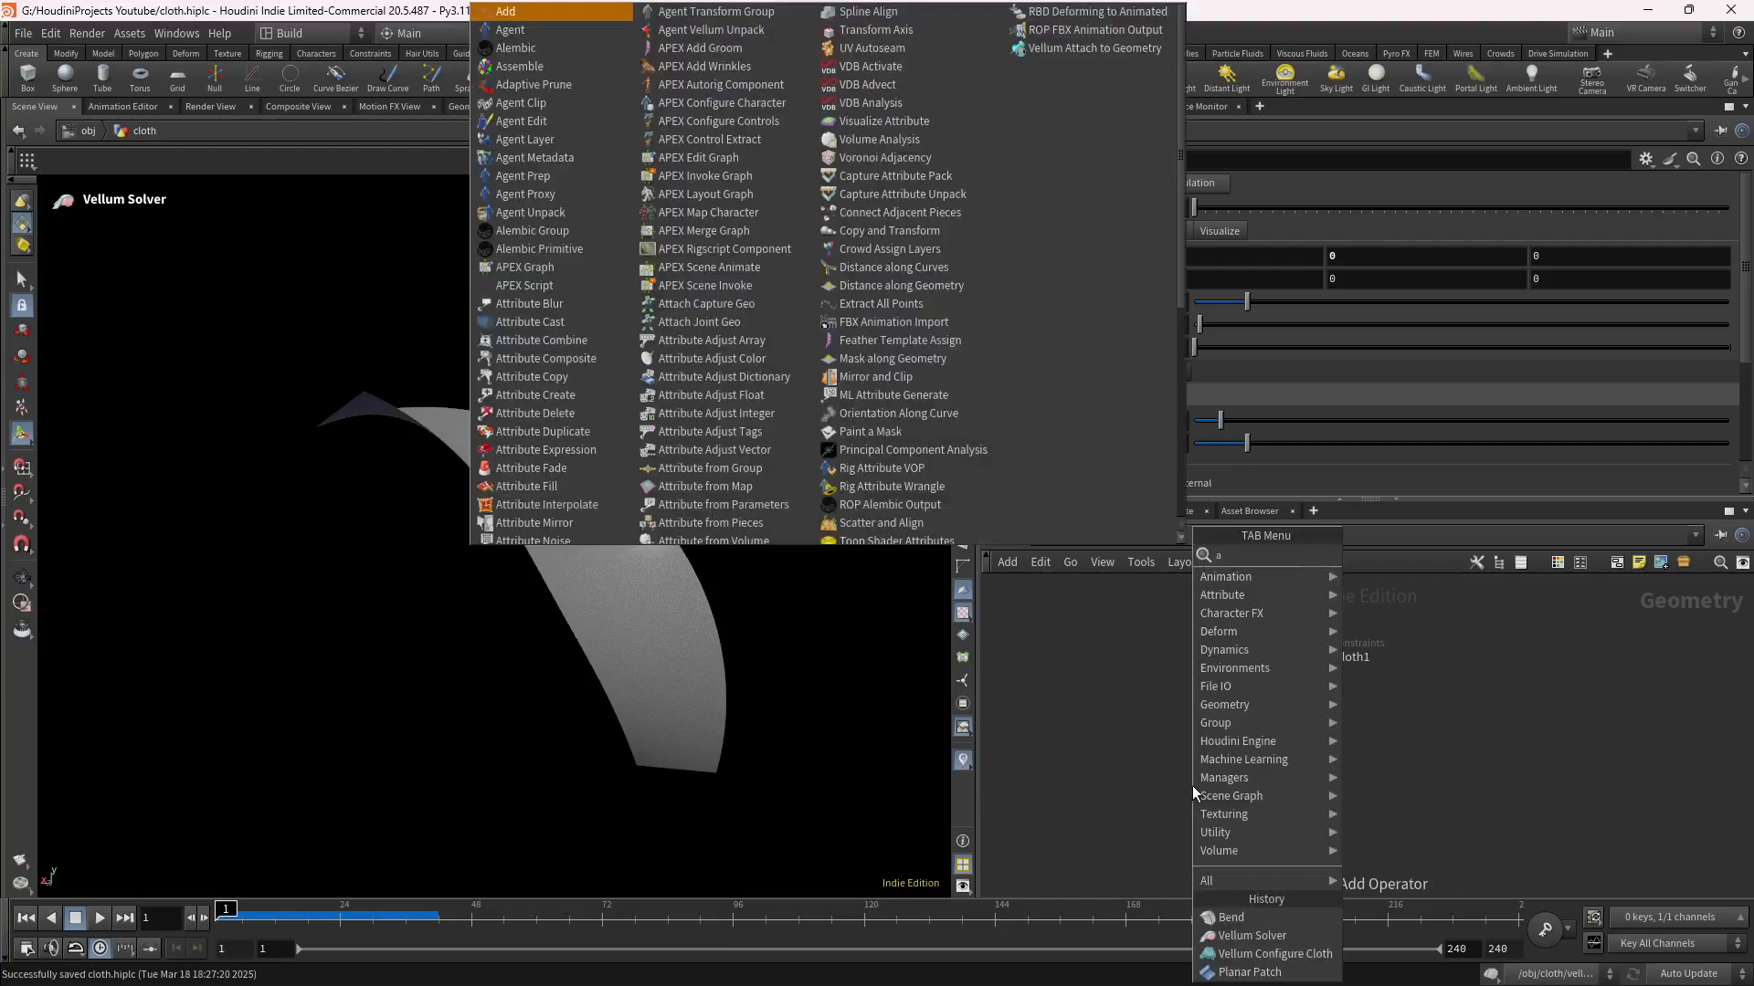
key(BackSpace)
key(BackSpace)
key(BackSpace)
key(BackSpace)
text(del)
key(Return)
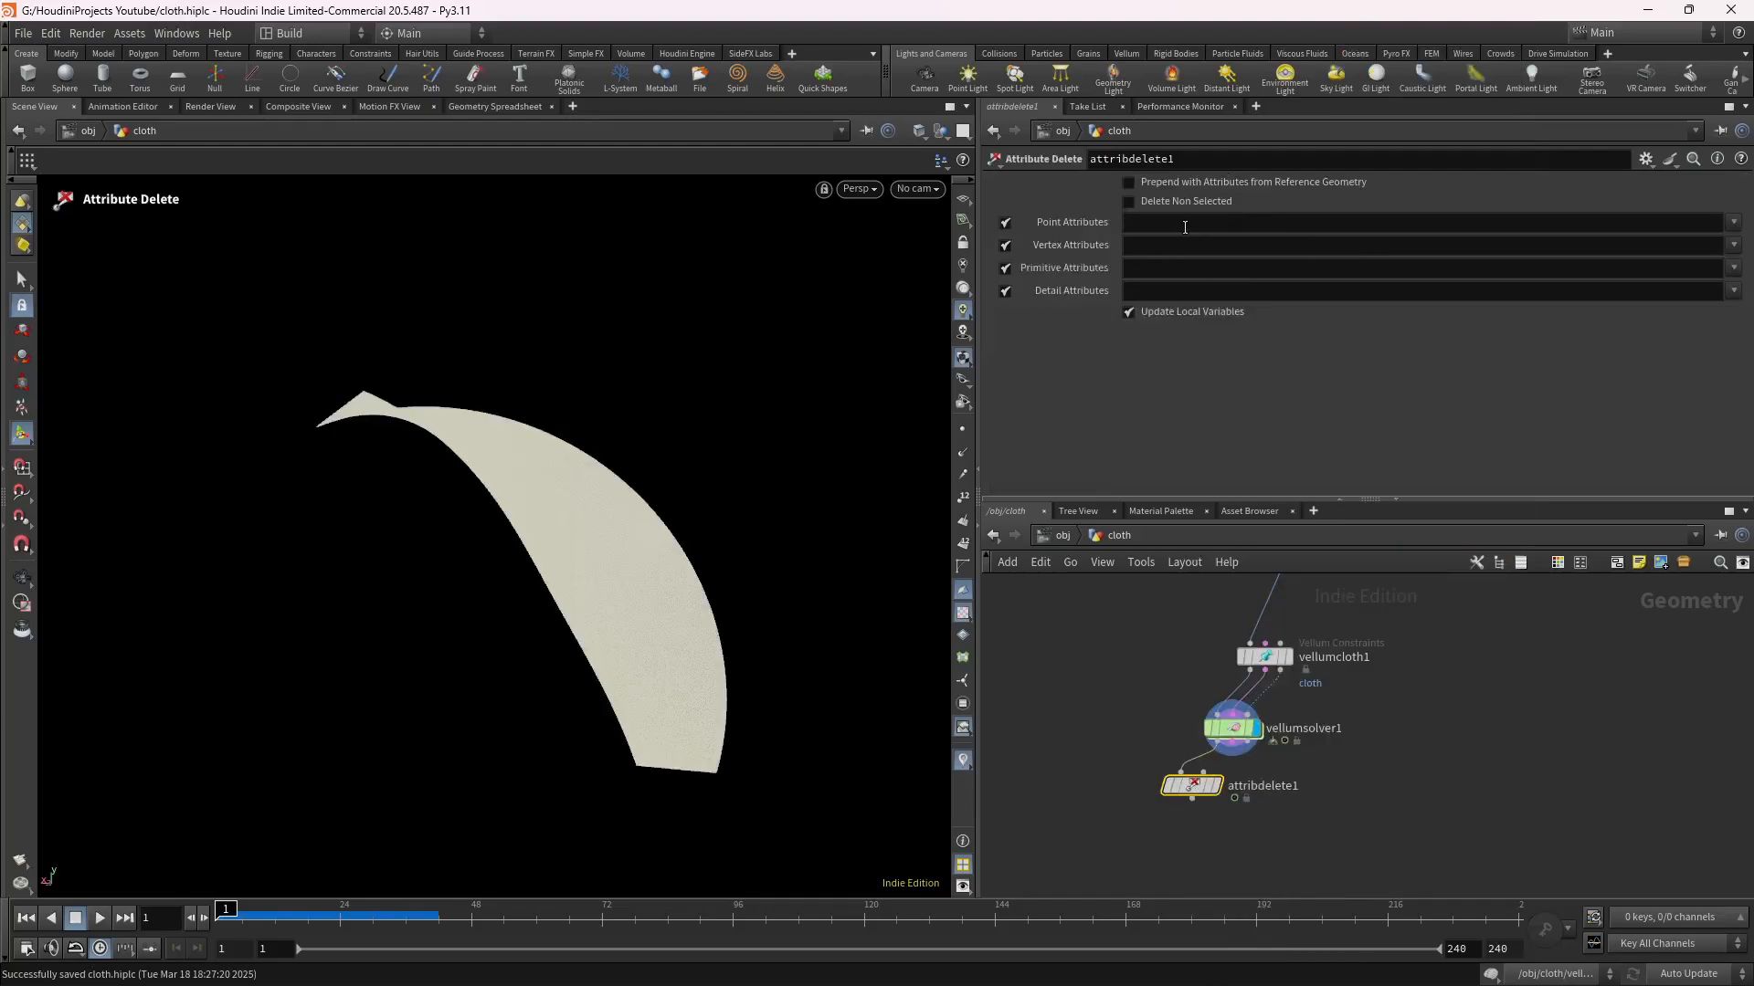
Enable Delete Non Selected on attribdelete1 with materialuv as the point attribute, and check the node's info for the kept attributes.
click(1128, 202)
click(1149, 225)
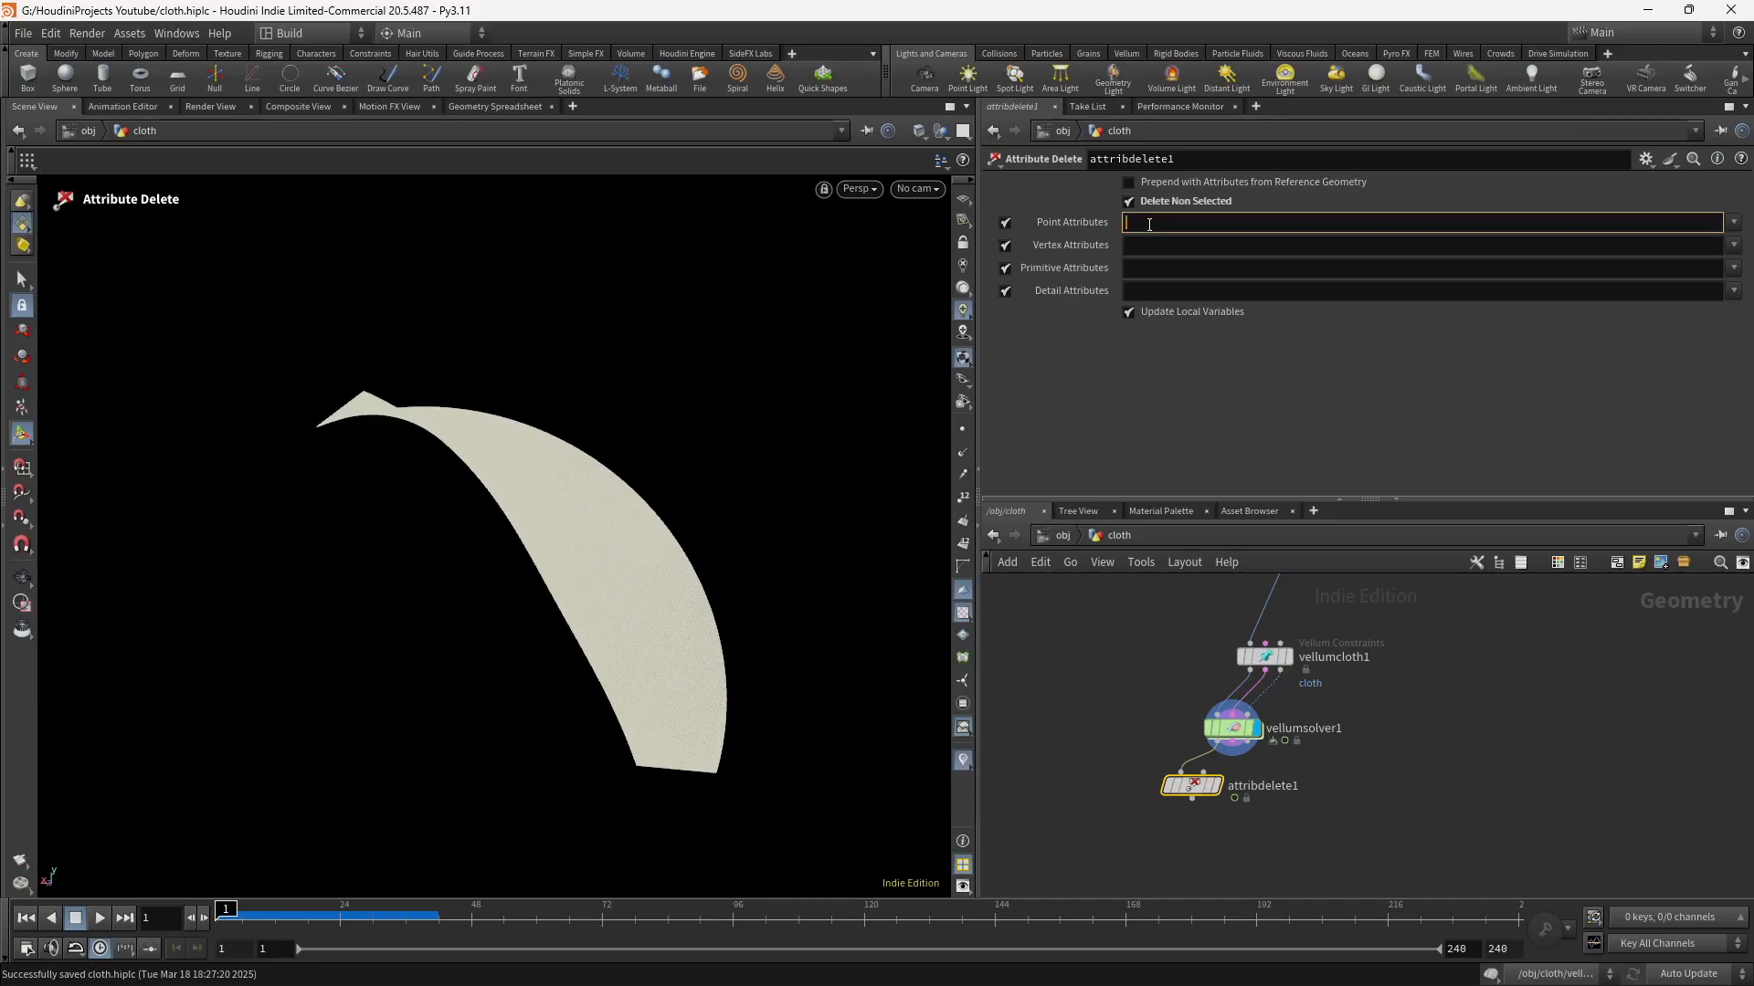
text(materialuv)
key(Return)
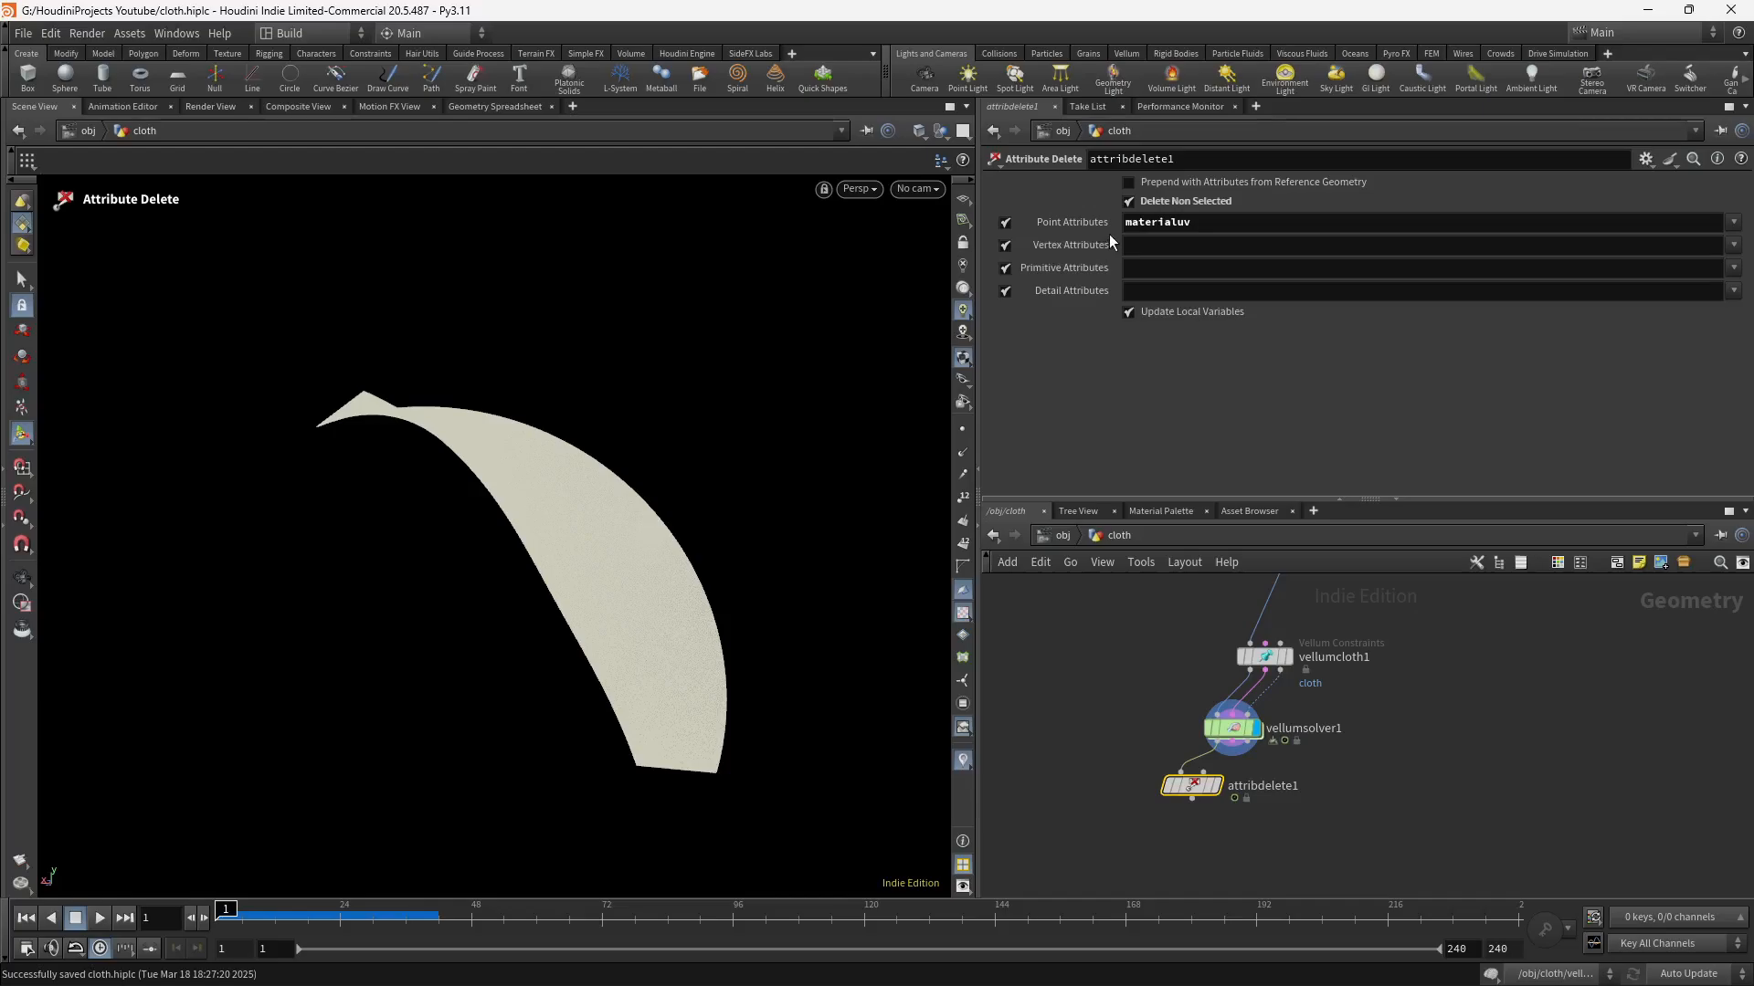
click(1189, 222)
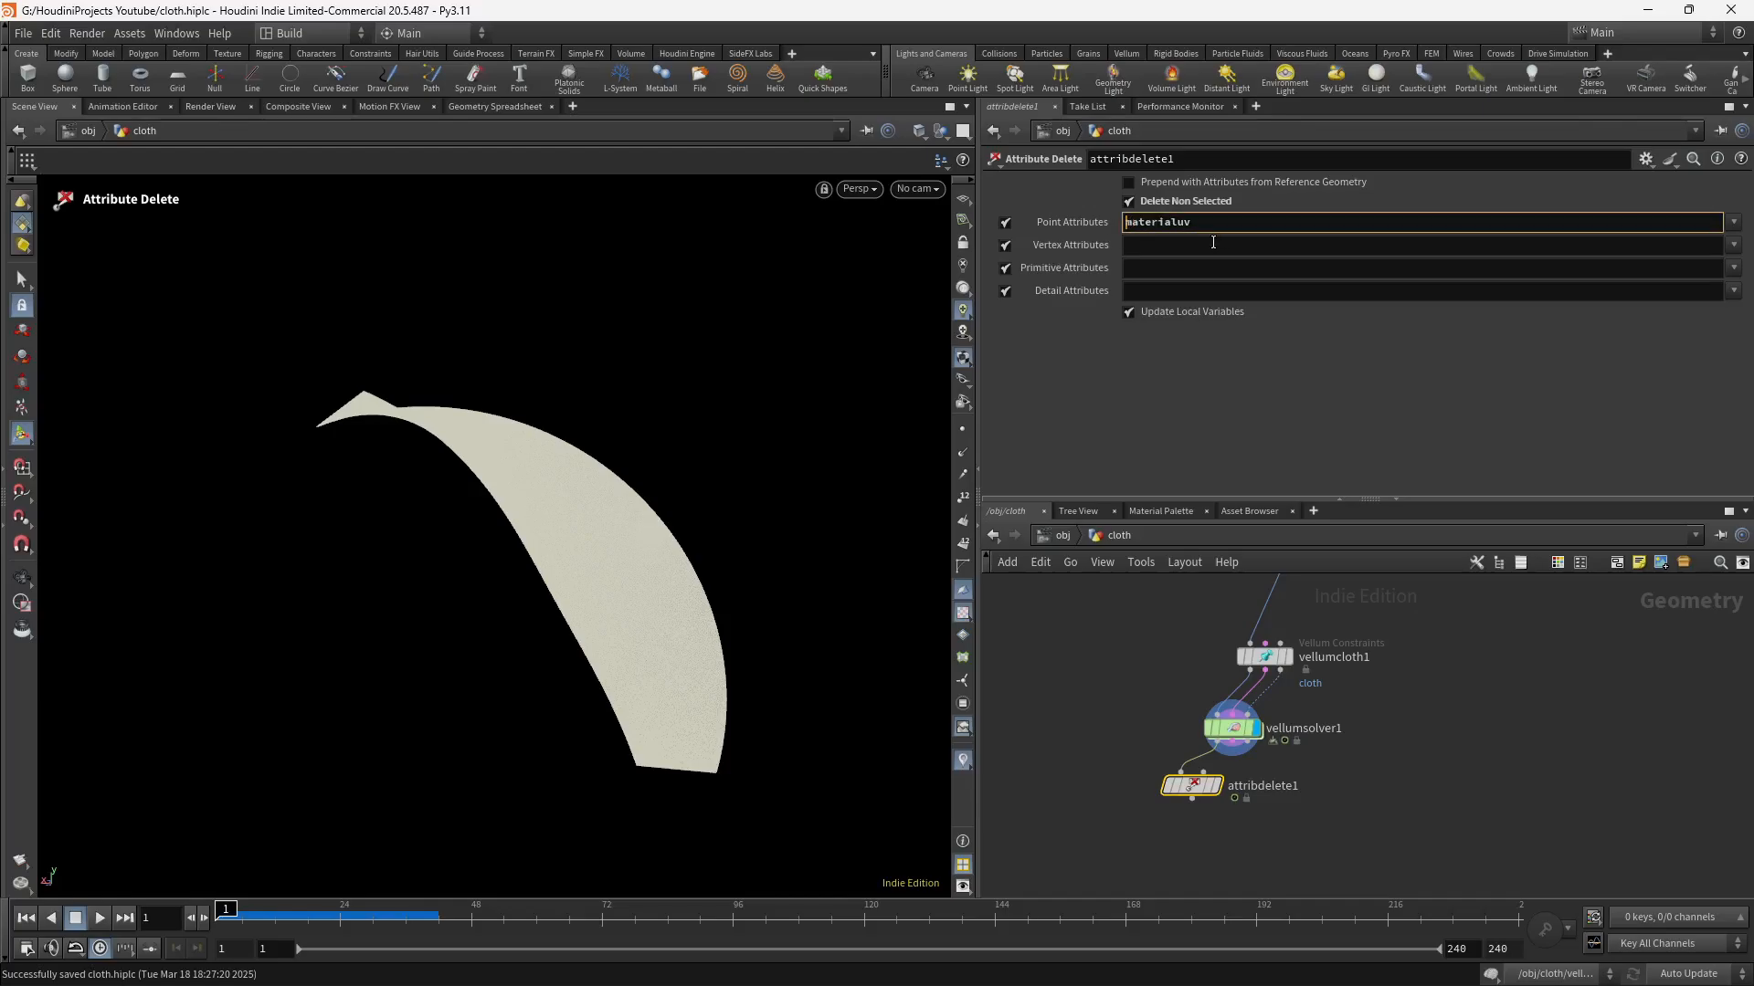
click(1147, 787)
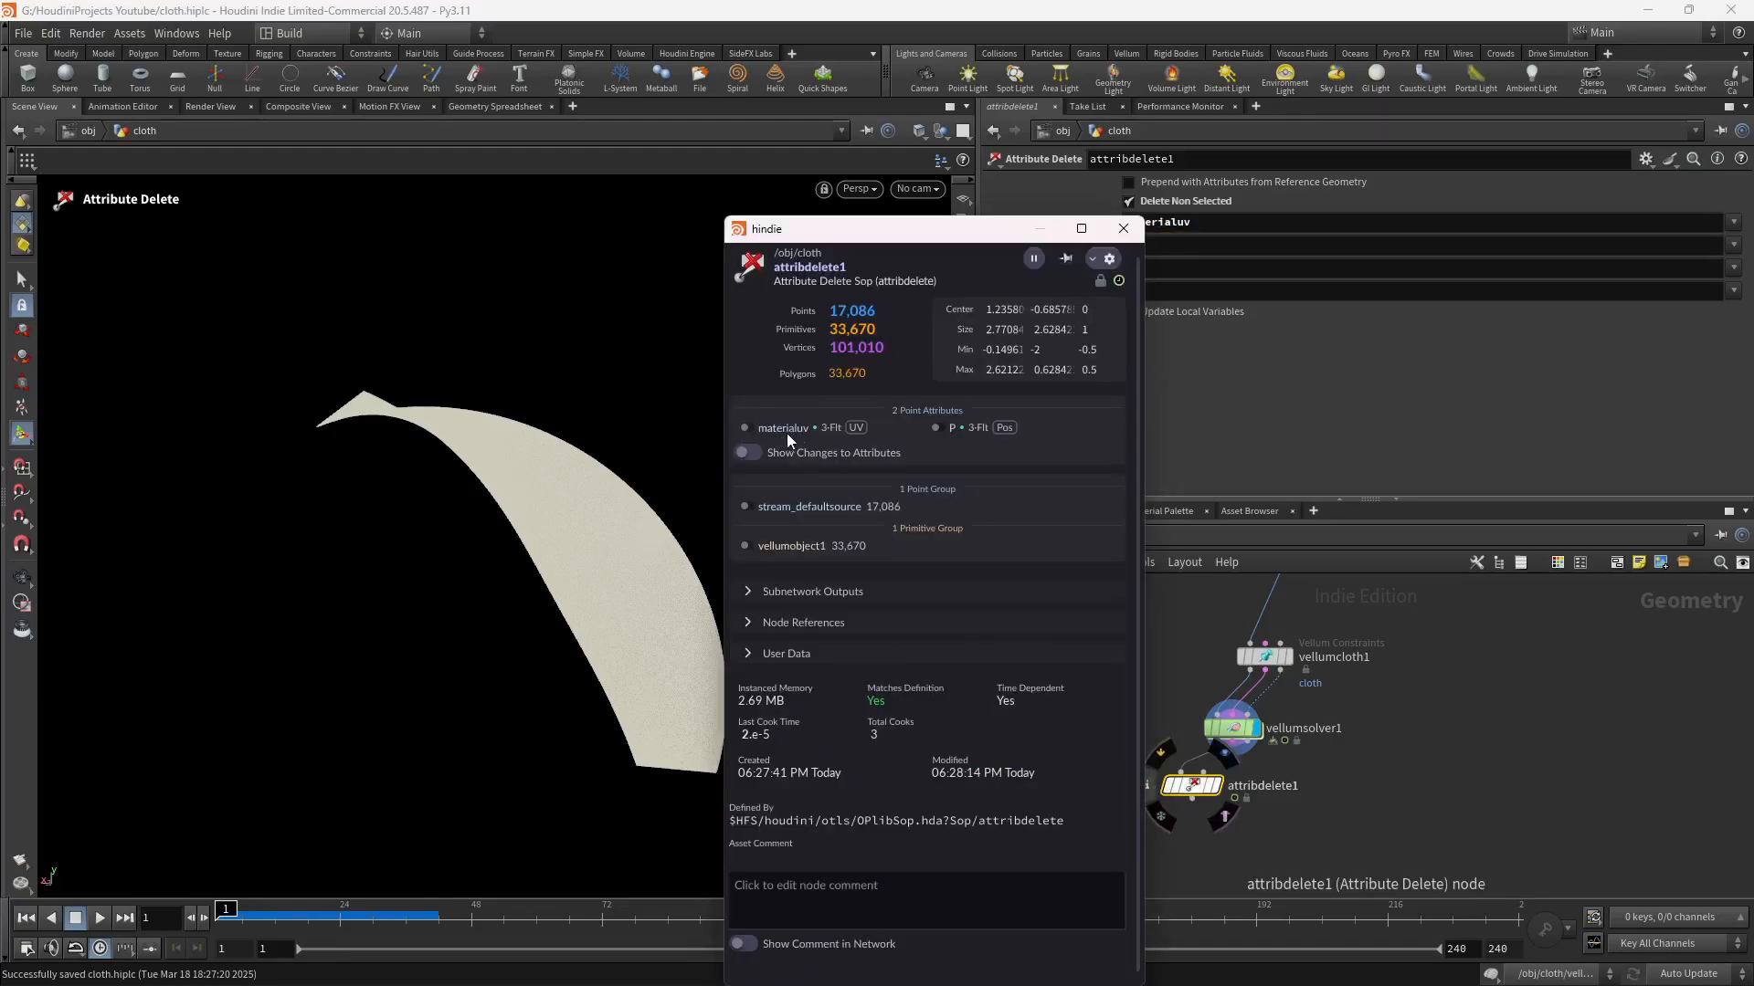
click(1123, 228)
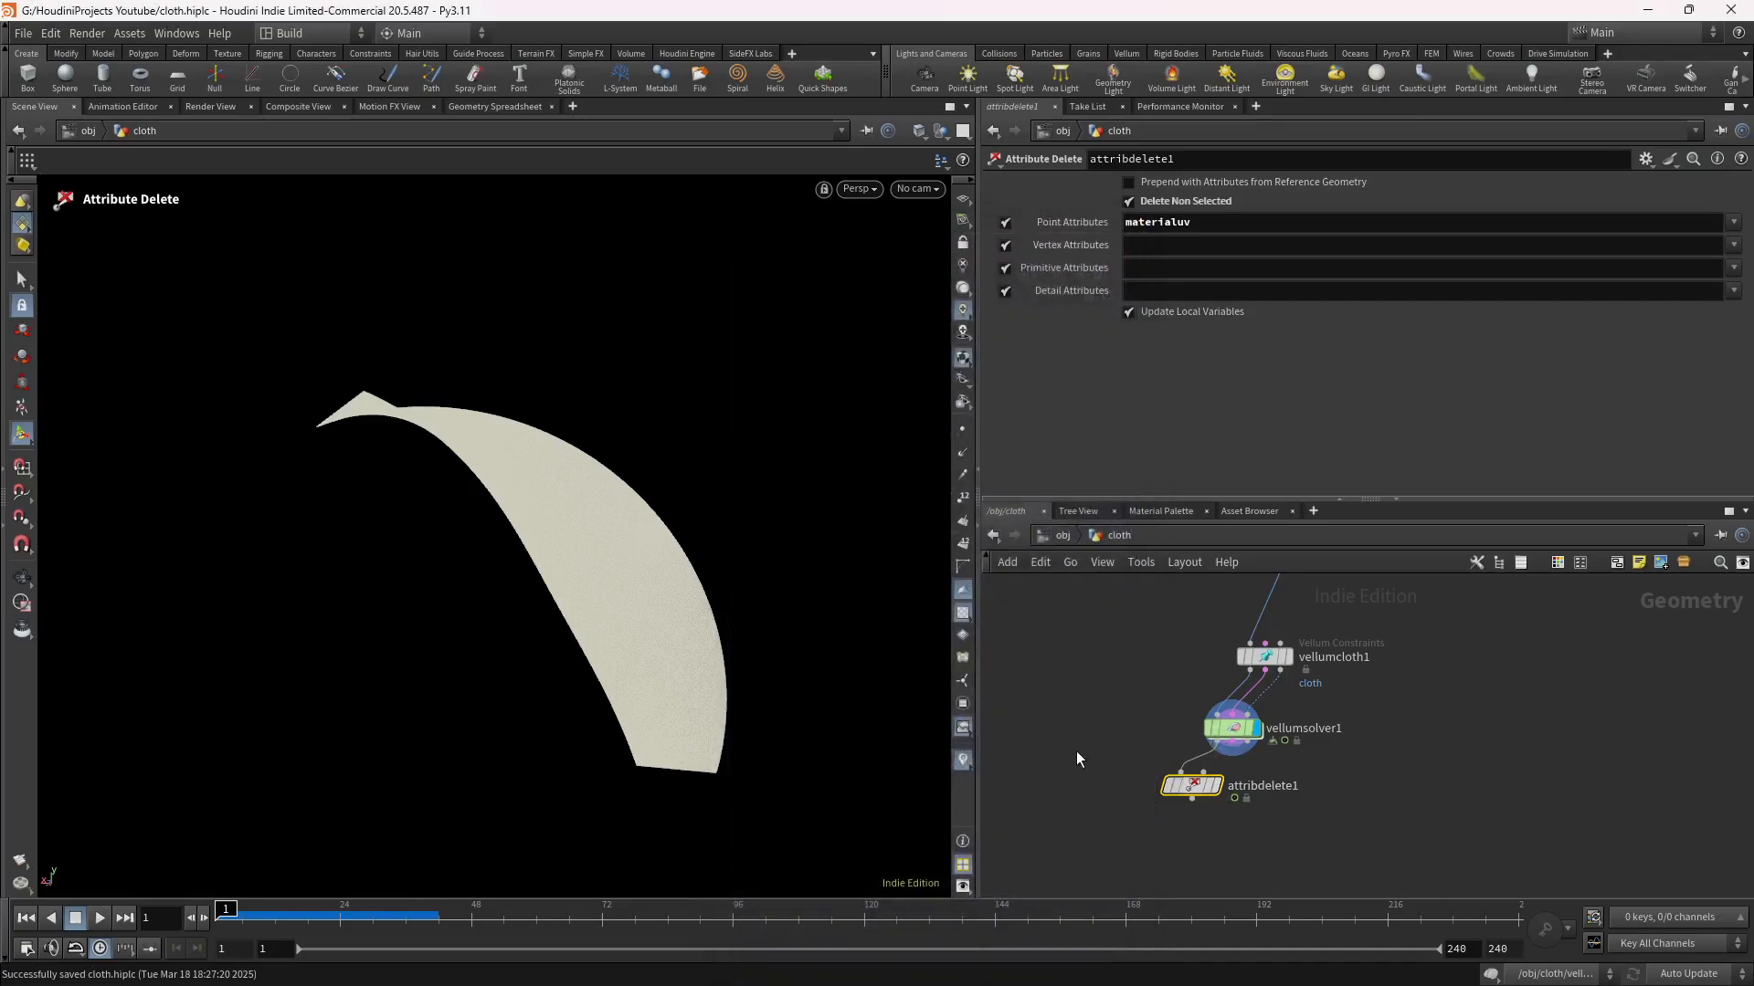
Add a File Cache node connected to the output of attribdelete1.
middle_drag(1075, 750, 1130, 671)
click(1223, 712)
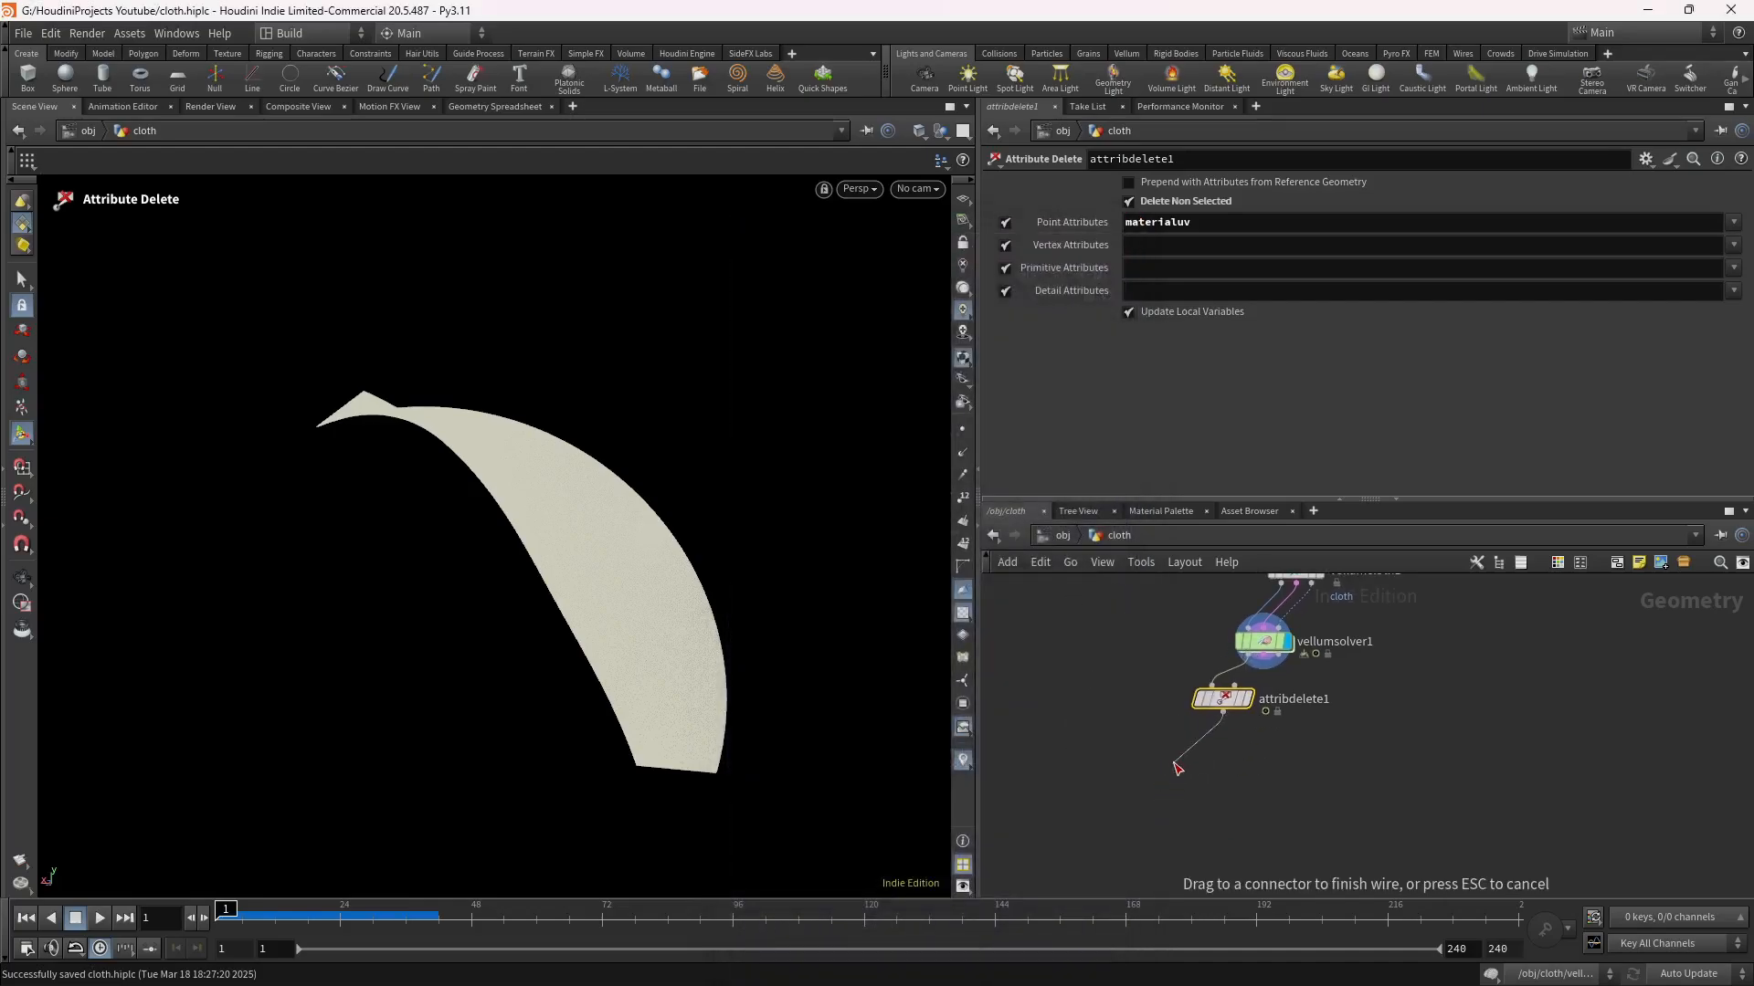
click(1176, 765)
text(file)
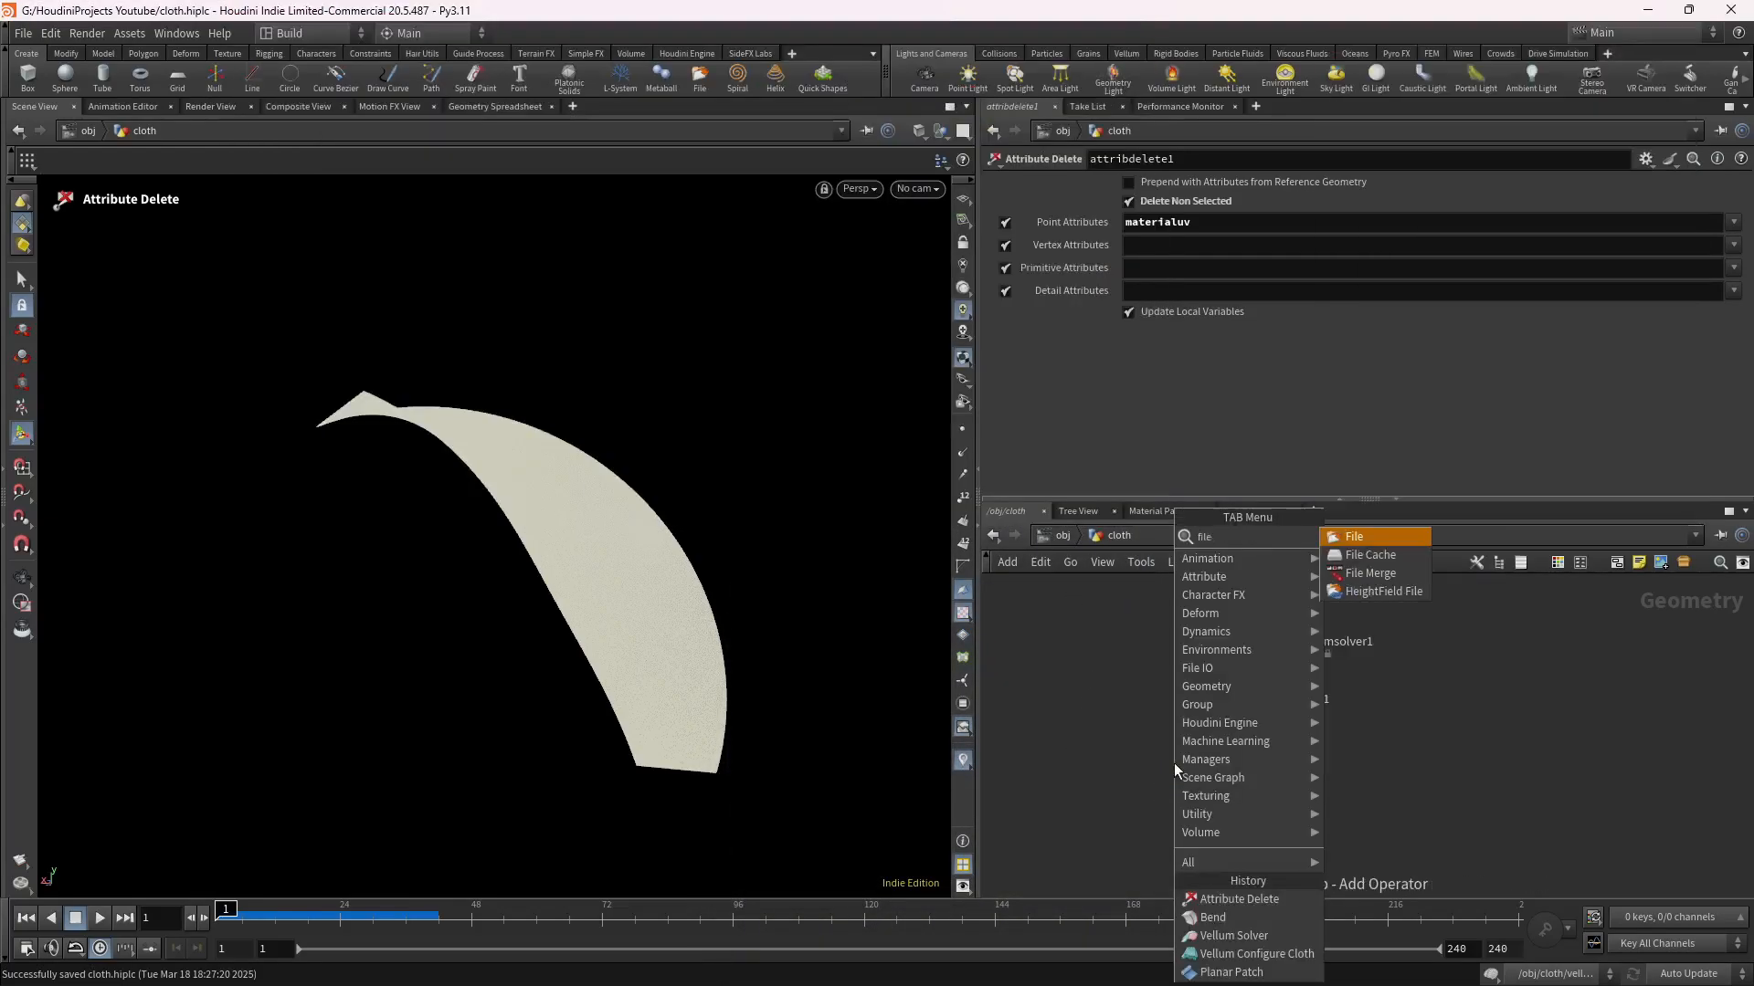
key(Down)
key(Return)
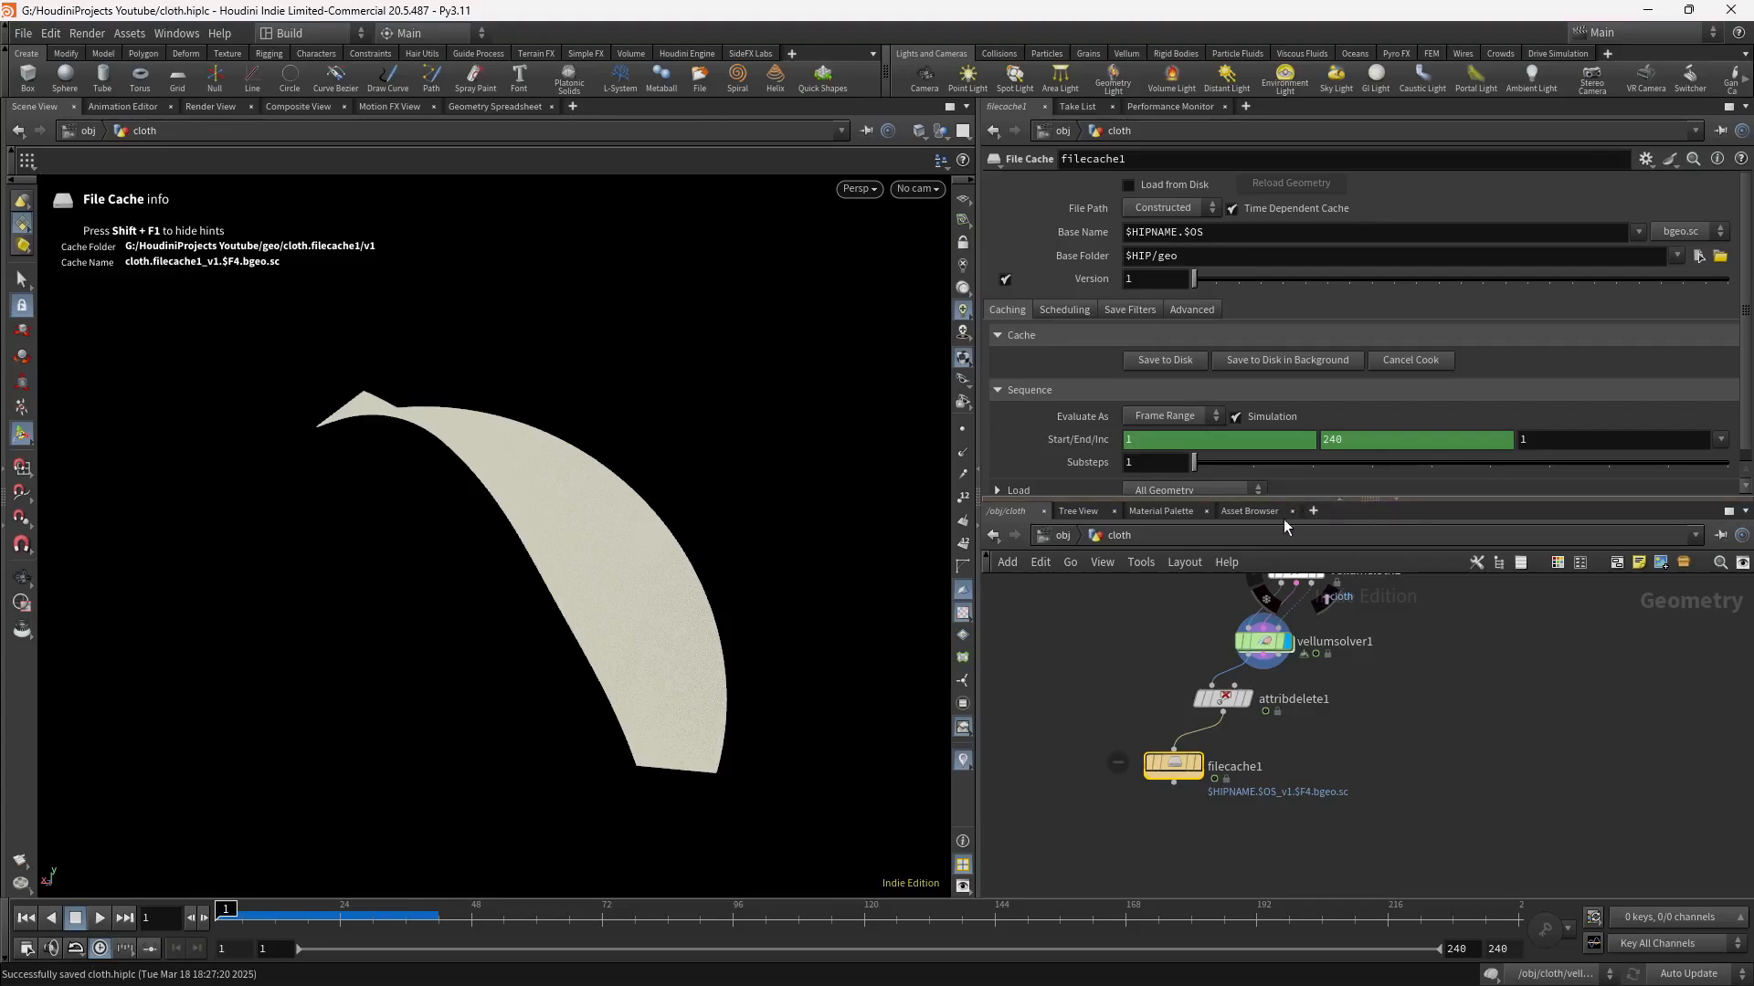
Delete the channel on filecache1's end frame, set the end frame to 50 and save the scene file.
right_click(1366, 439)
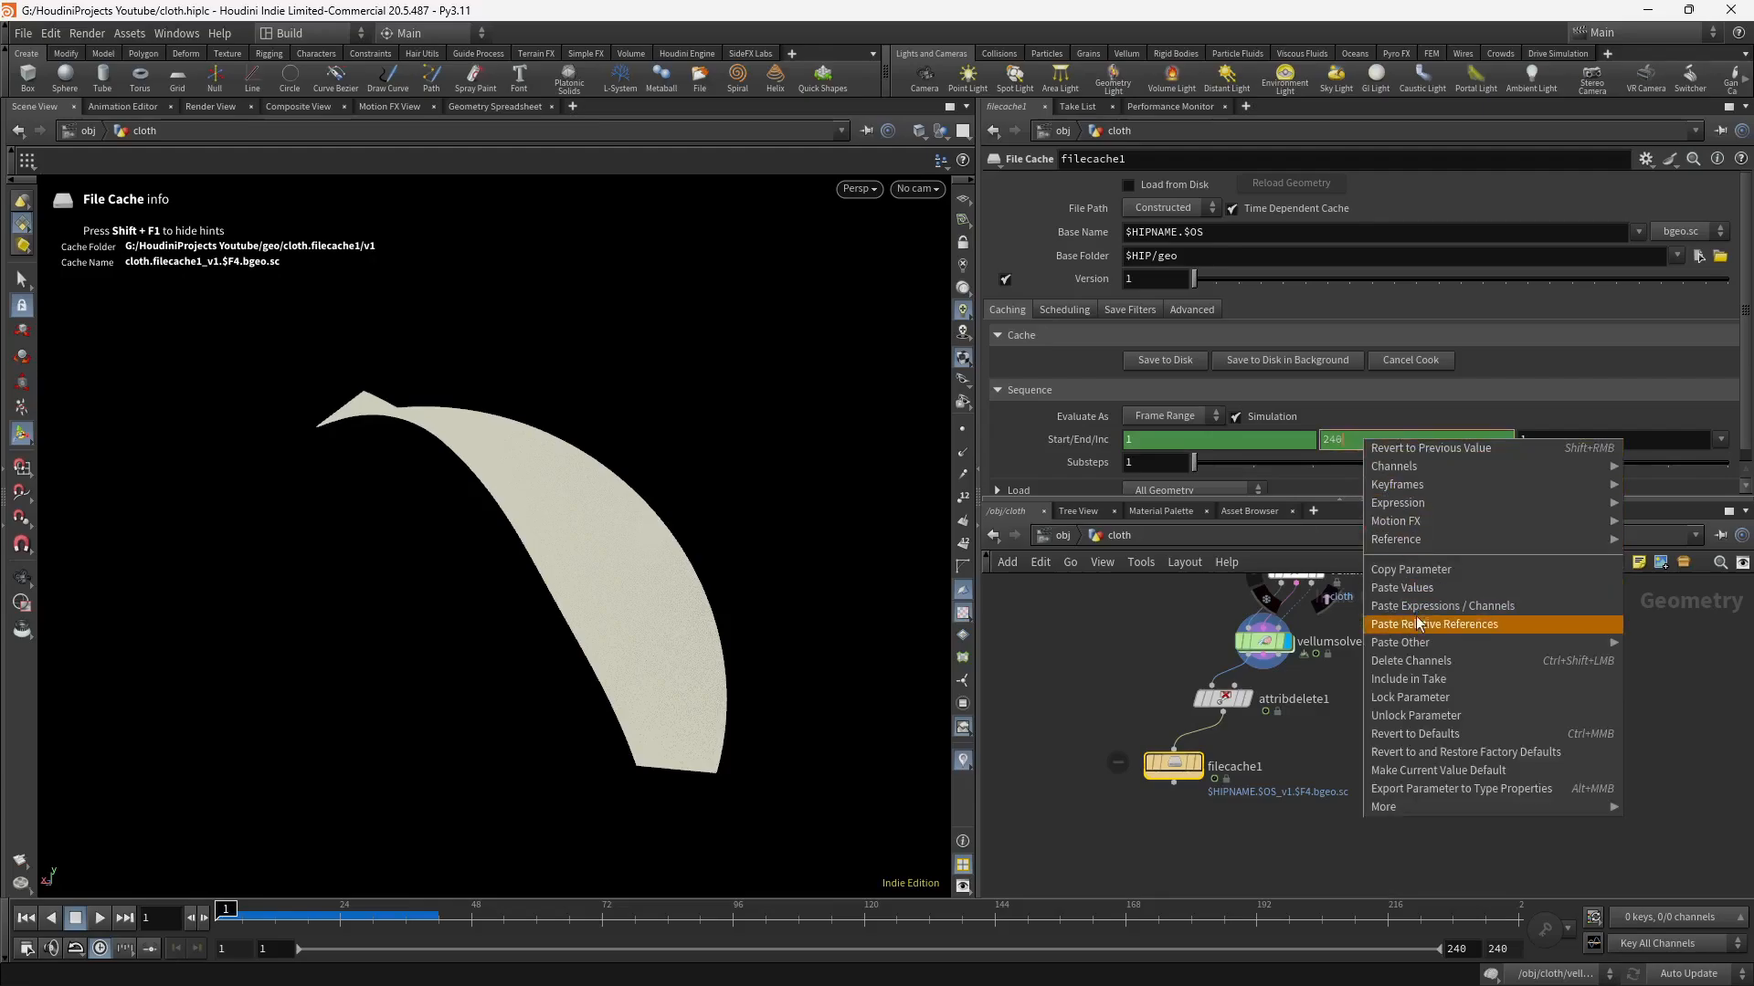
click(1432, 659)
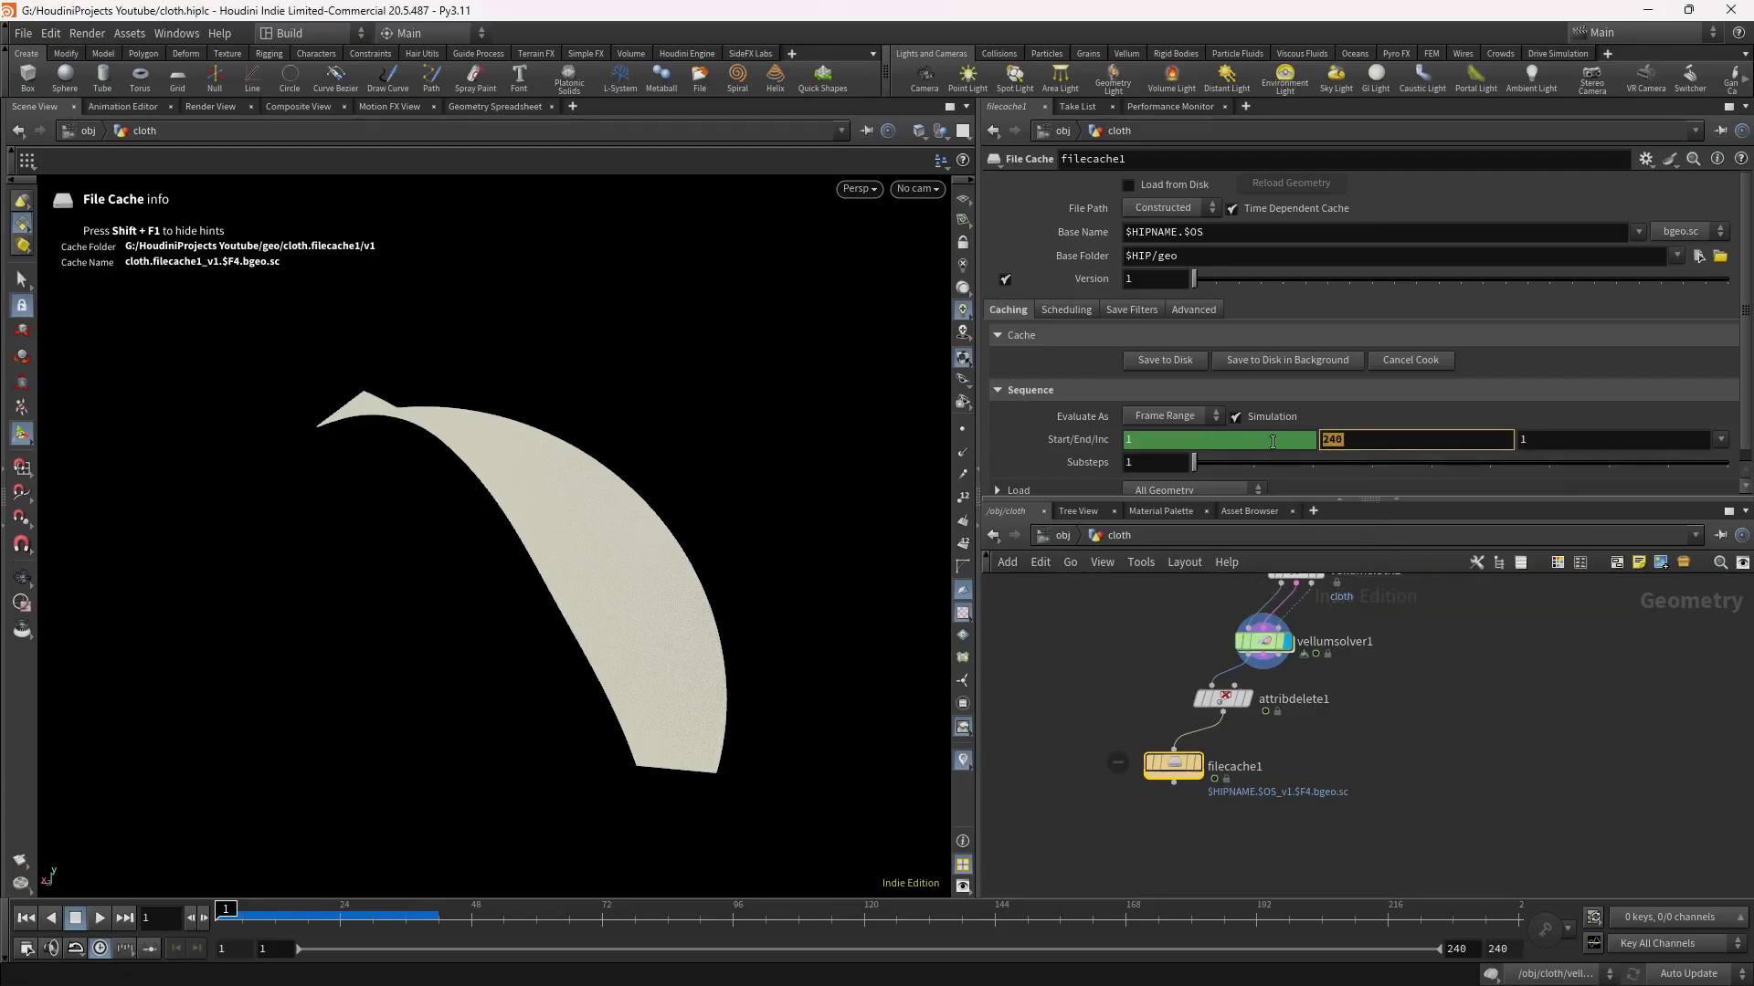
text(50)
key(Return)
key(ctrl+s)
Turn off version numbering for filecache1's cache path.
mouse_move(1169, 754)
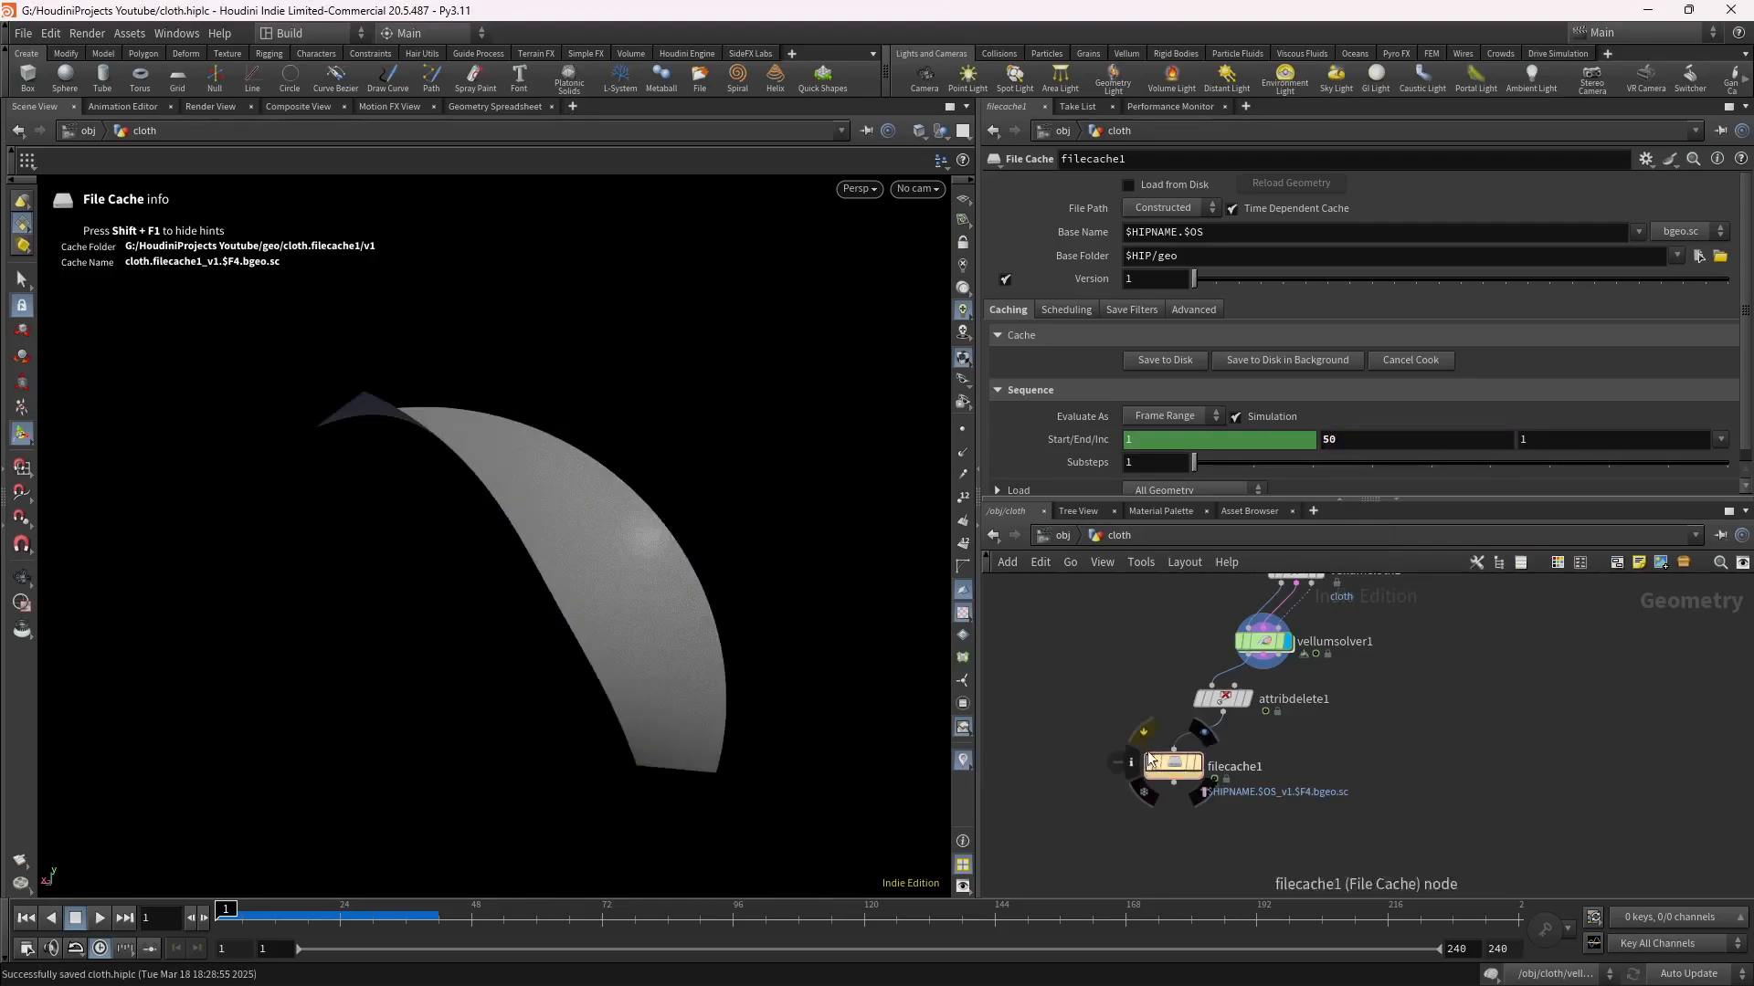
middle_drag(1157, 645, 1090, 822)
click(1007, 279)
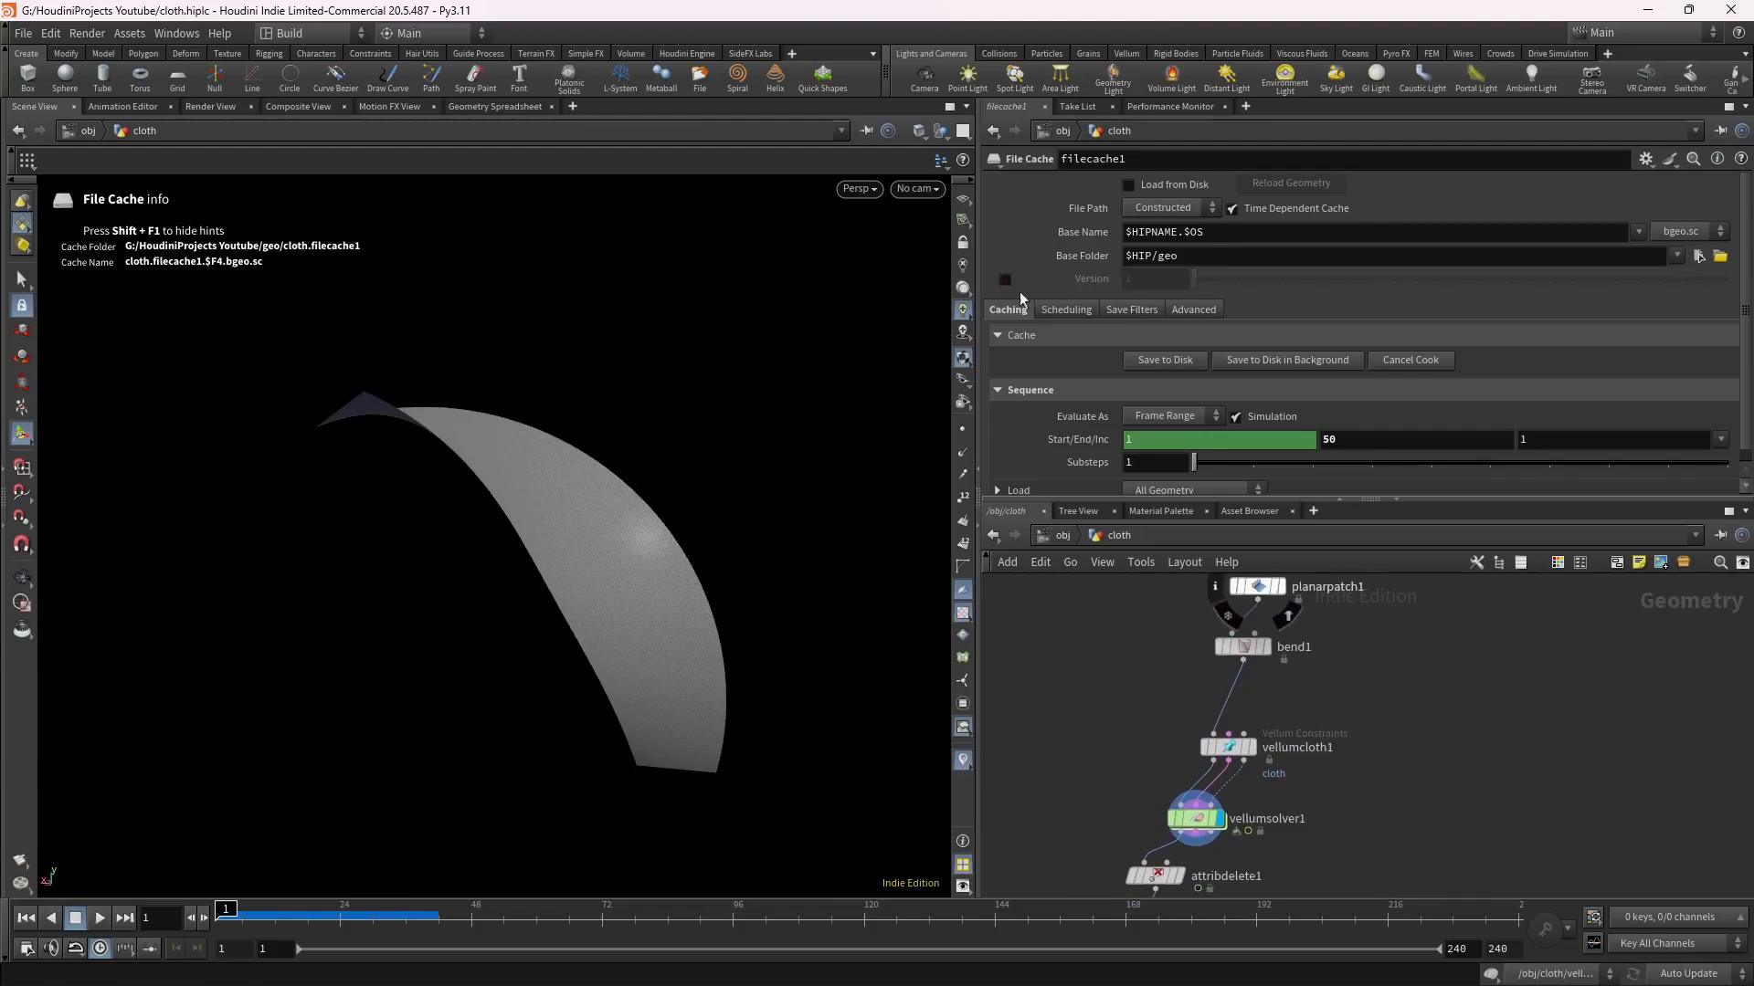
Set the edge length of planarpatch1 to 0.01 and inspect the denser mesh up close.
click(1256, 587)
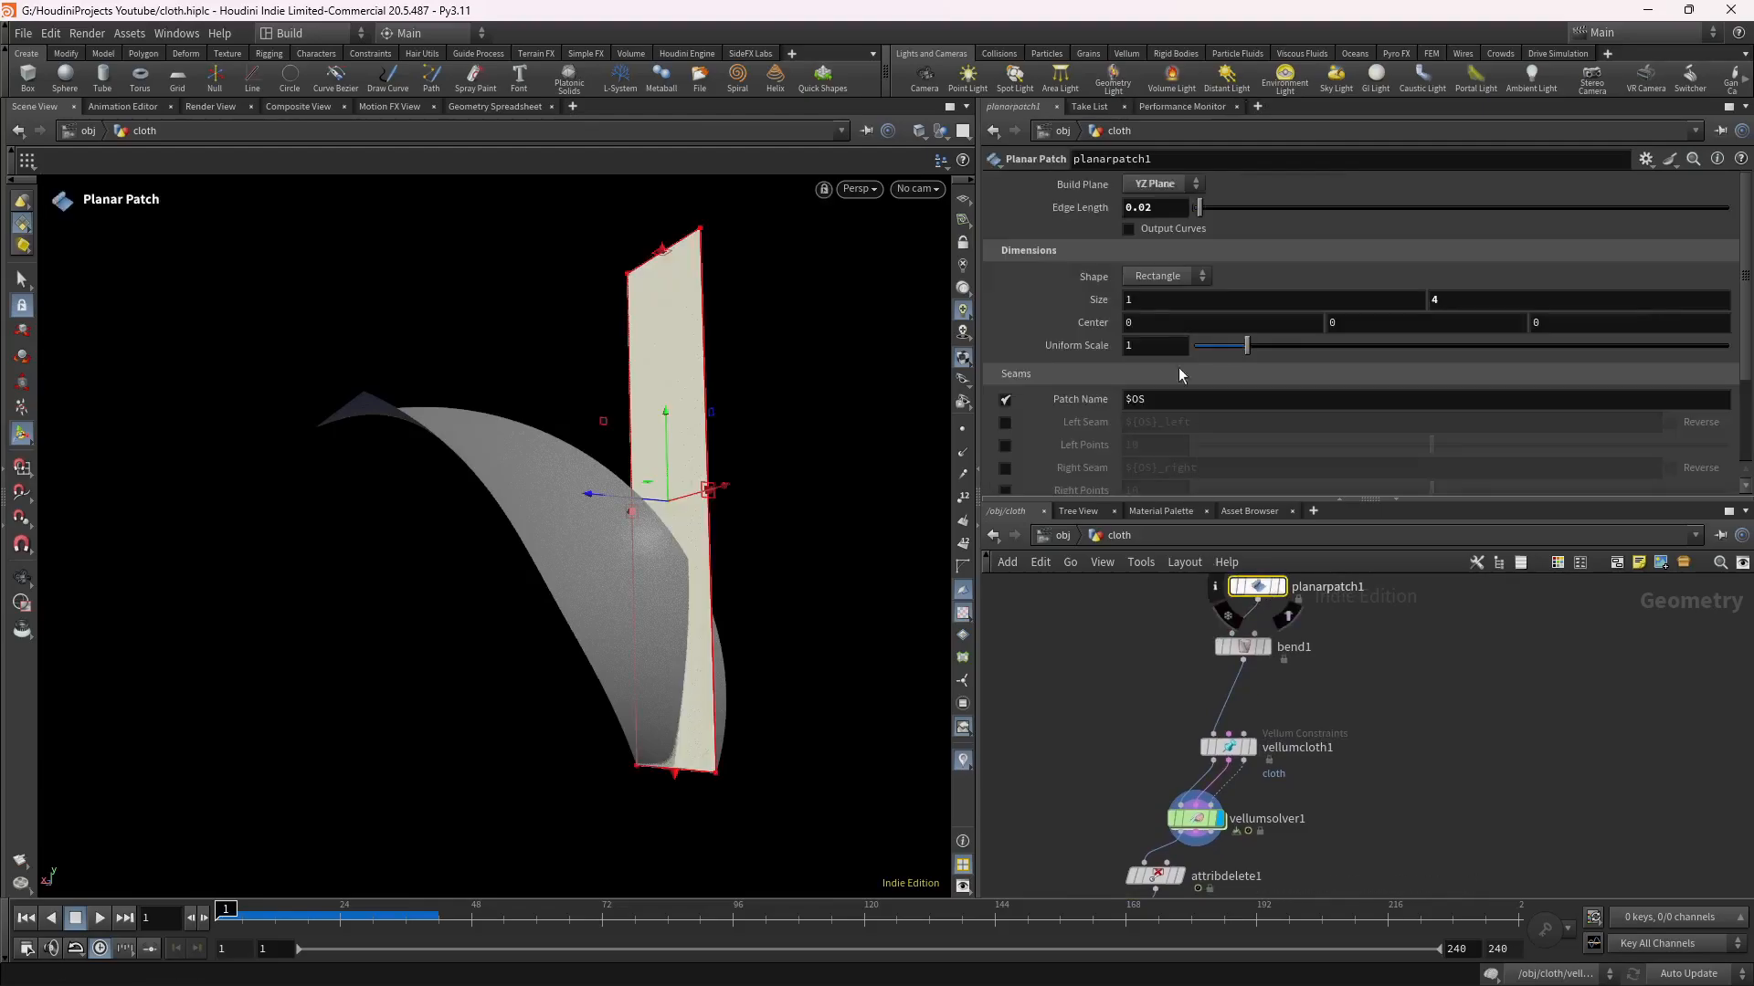
click(1150, 209)
key(BackSpace)
text(1)
key(Return)
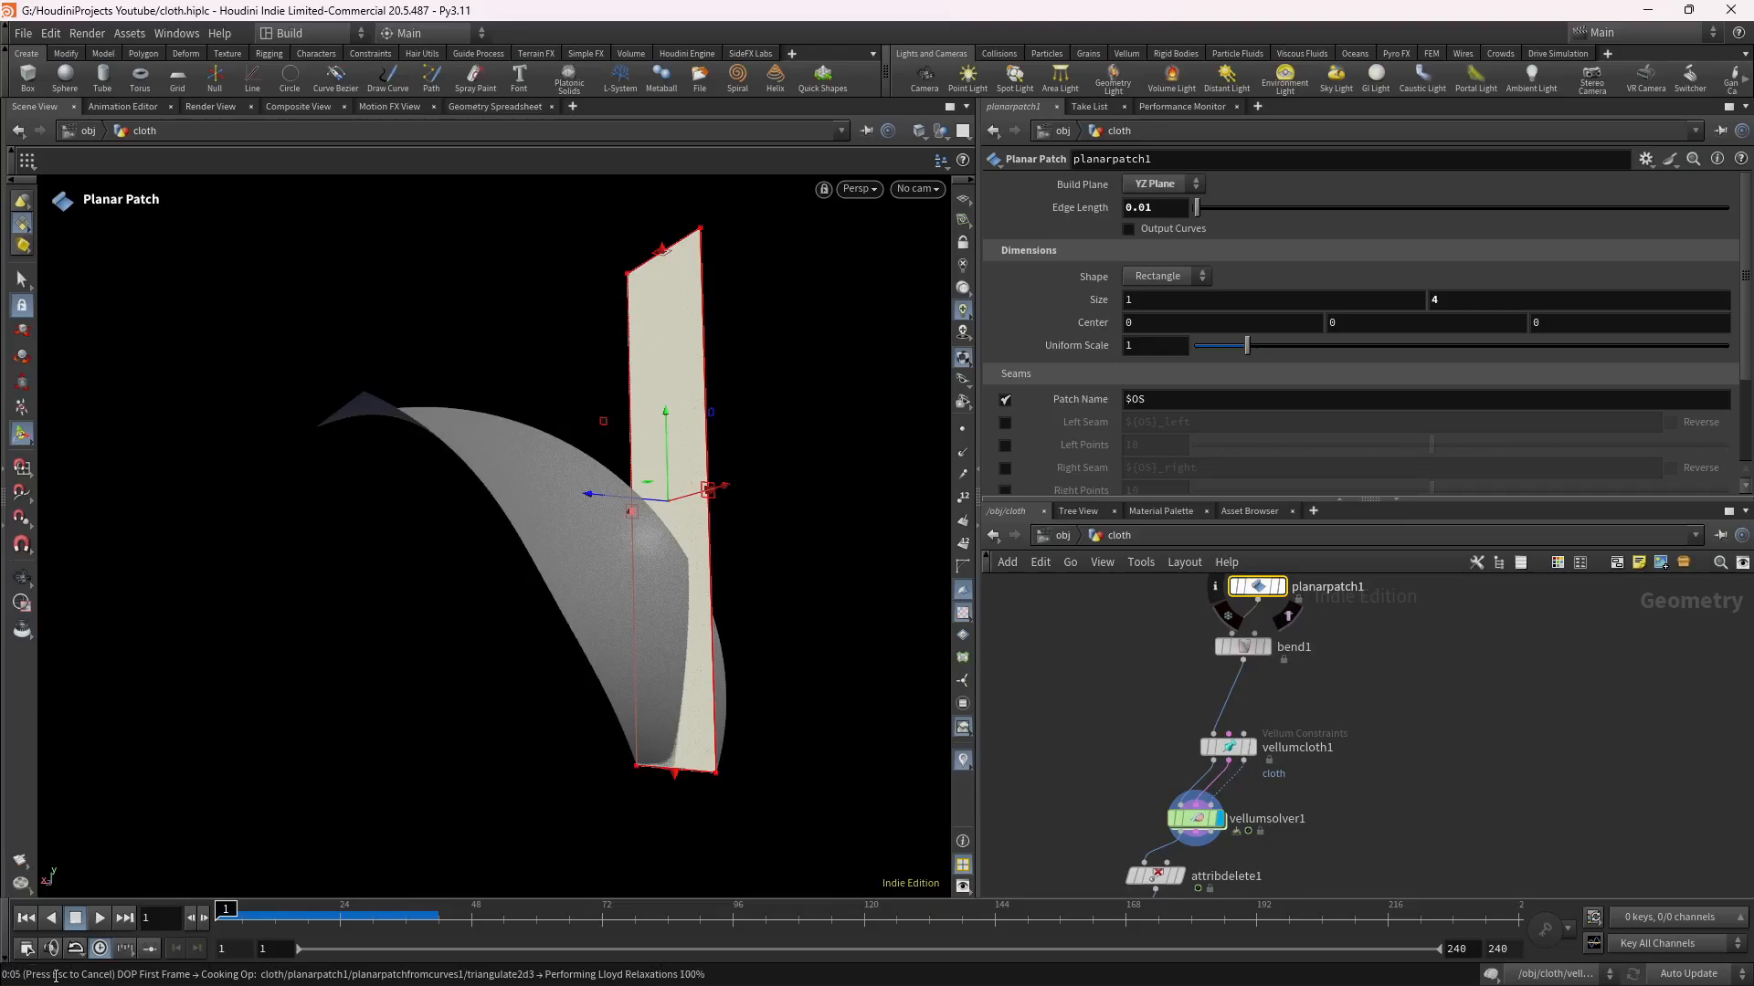
scroll(654, 567, up, 7)
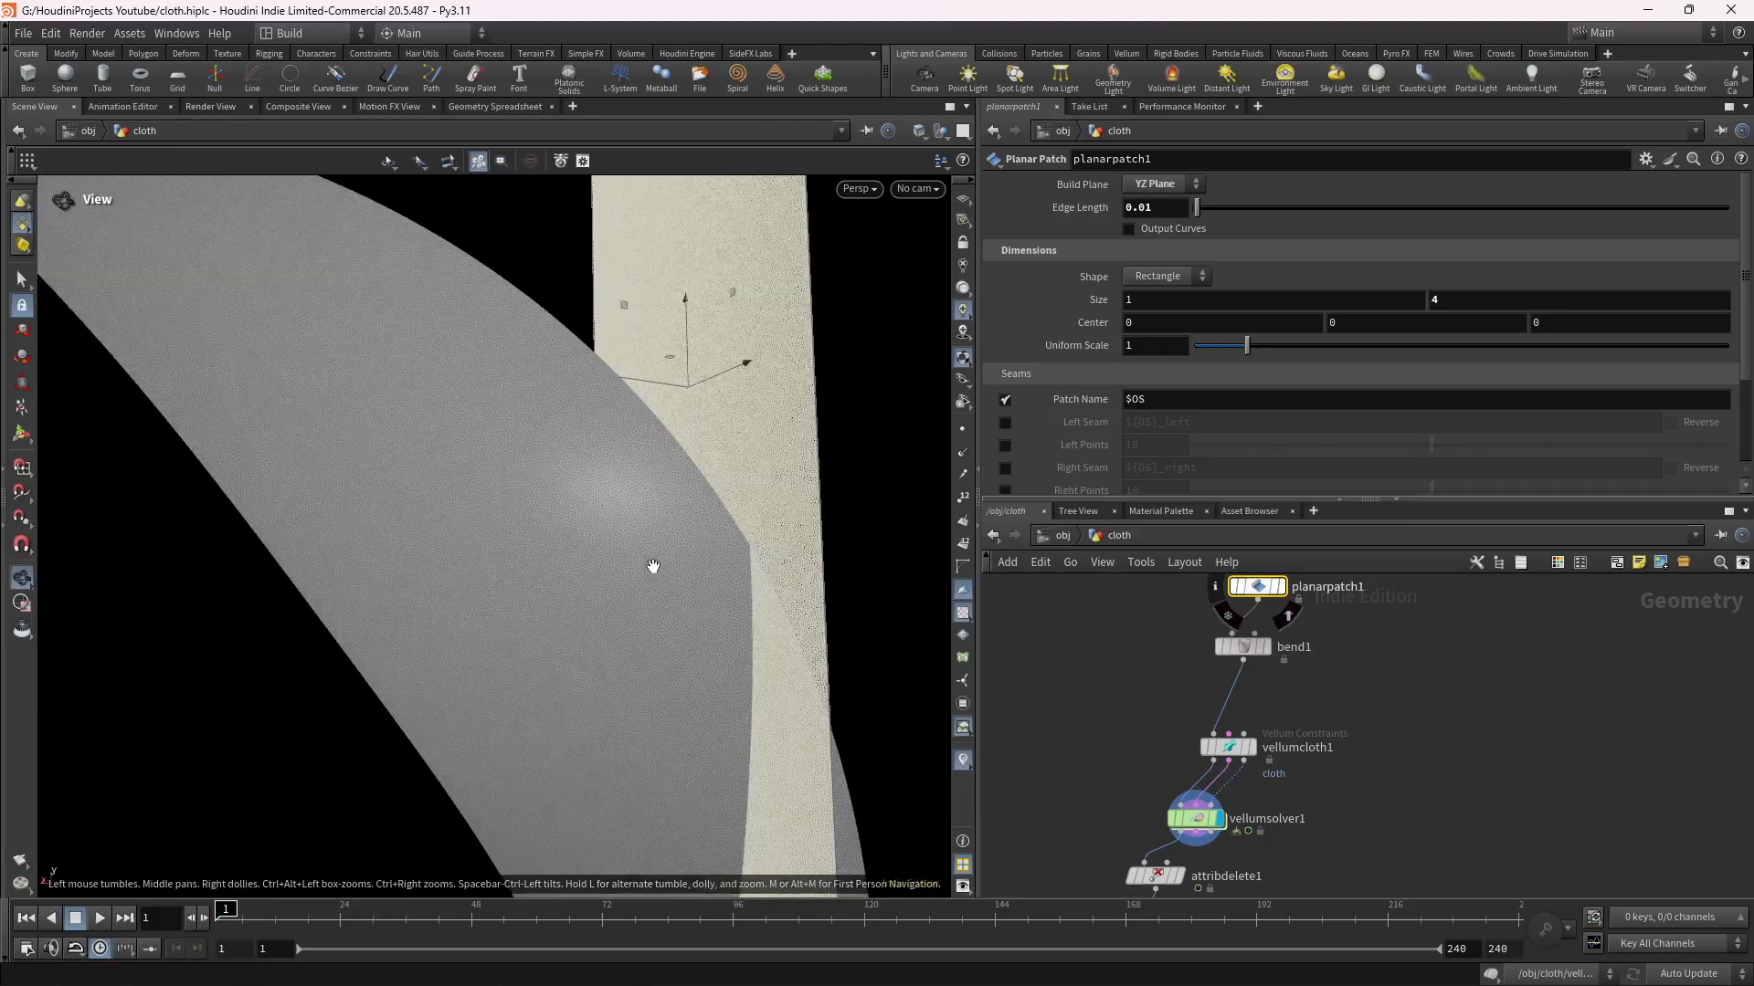
scroll(516, 518, down, 1)
scroll(526, 511, down, 10)
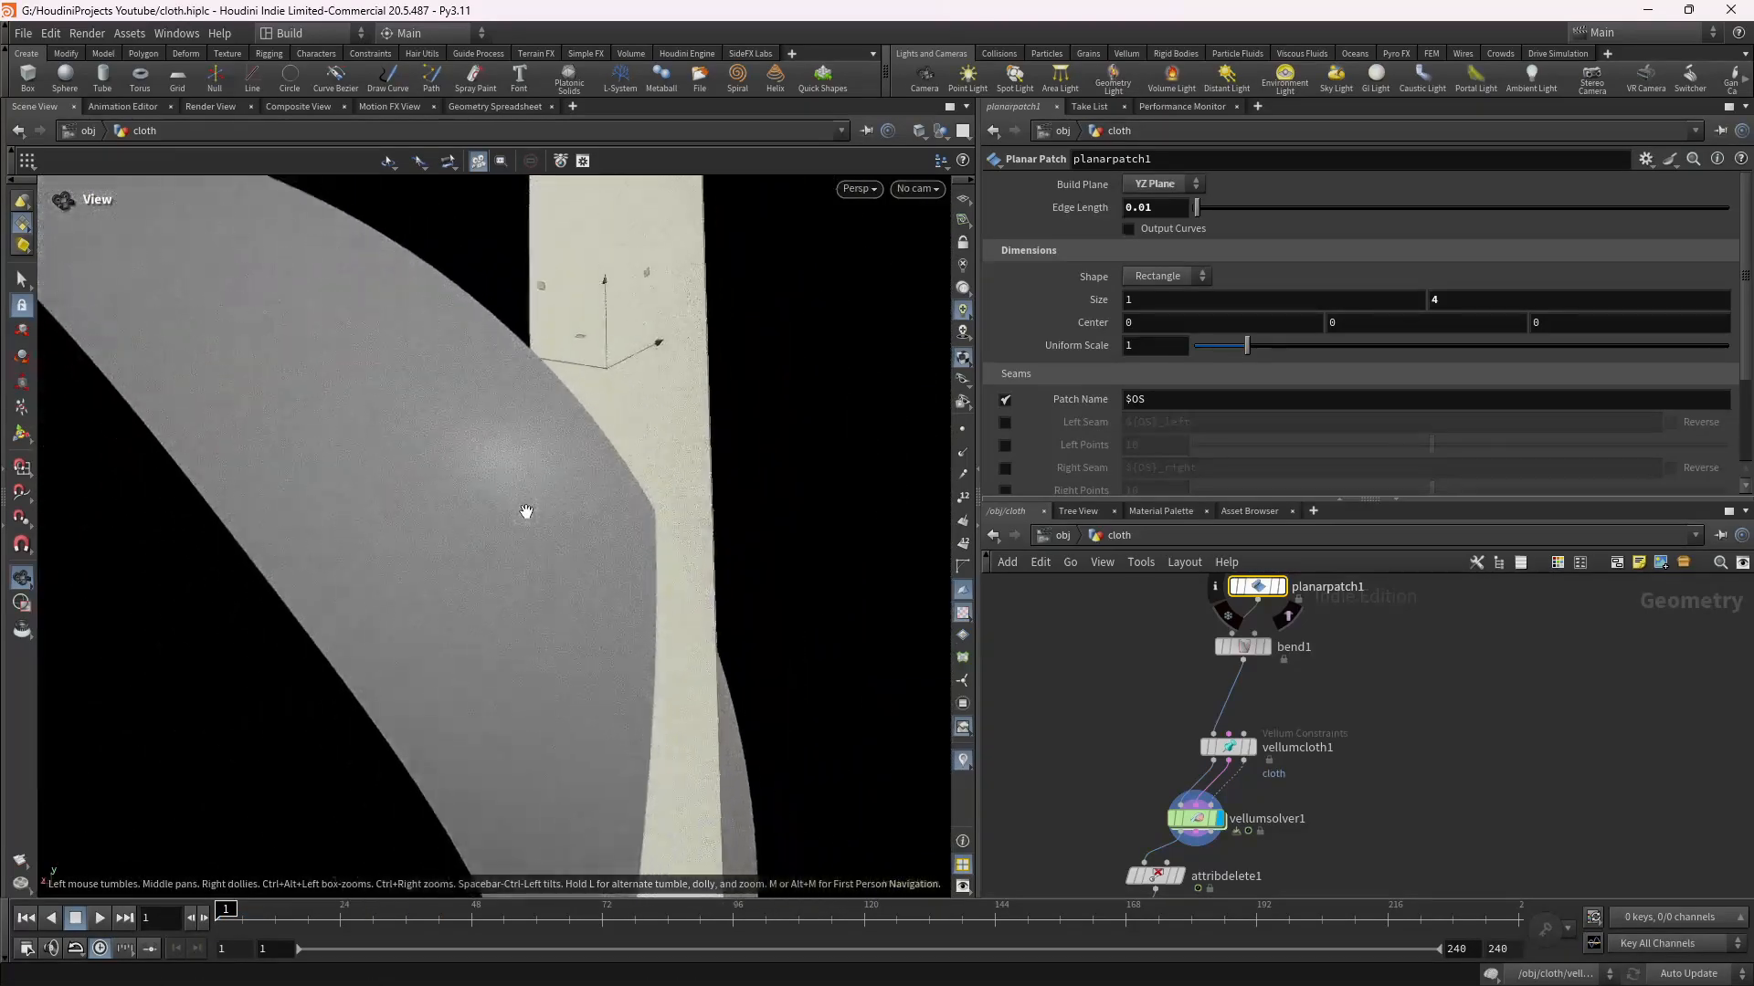
key(Return)
Display filecache1 and save its frame sequence to disk.
middle_drag(1077, 799, 1118, 664)
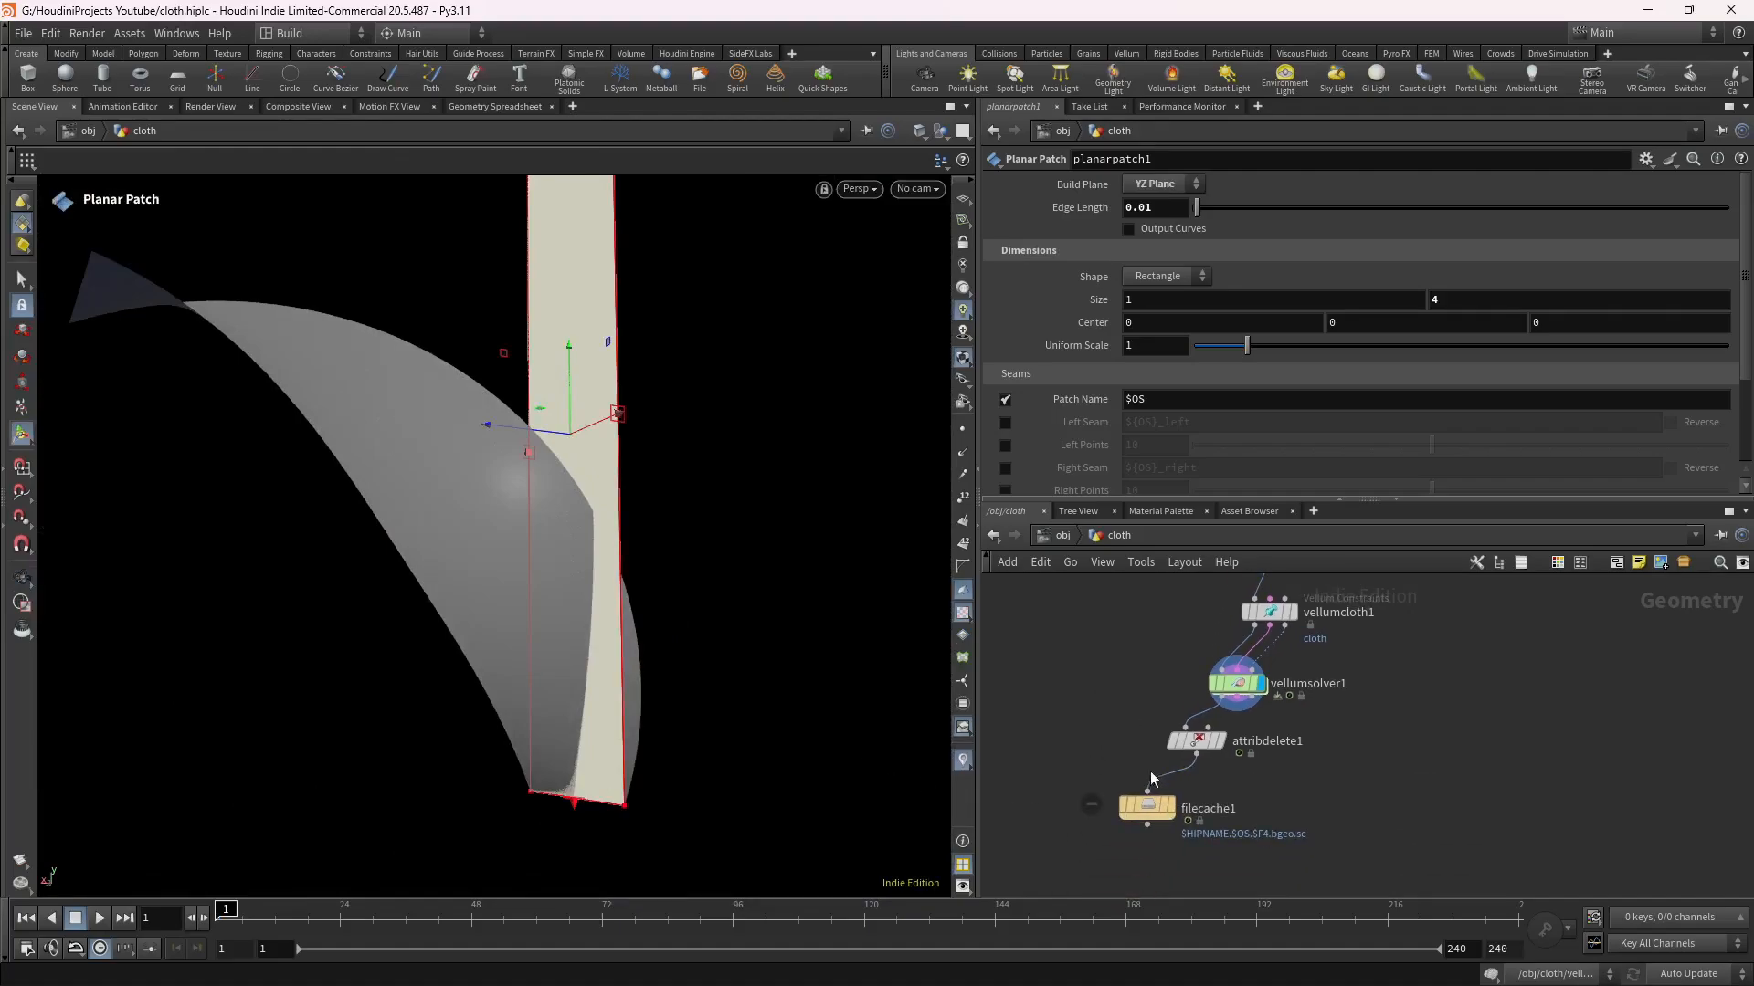
click(1169, 807)
click(1152, 809)
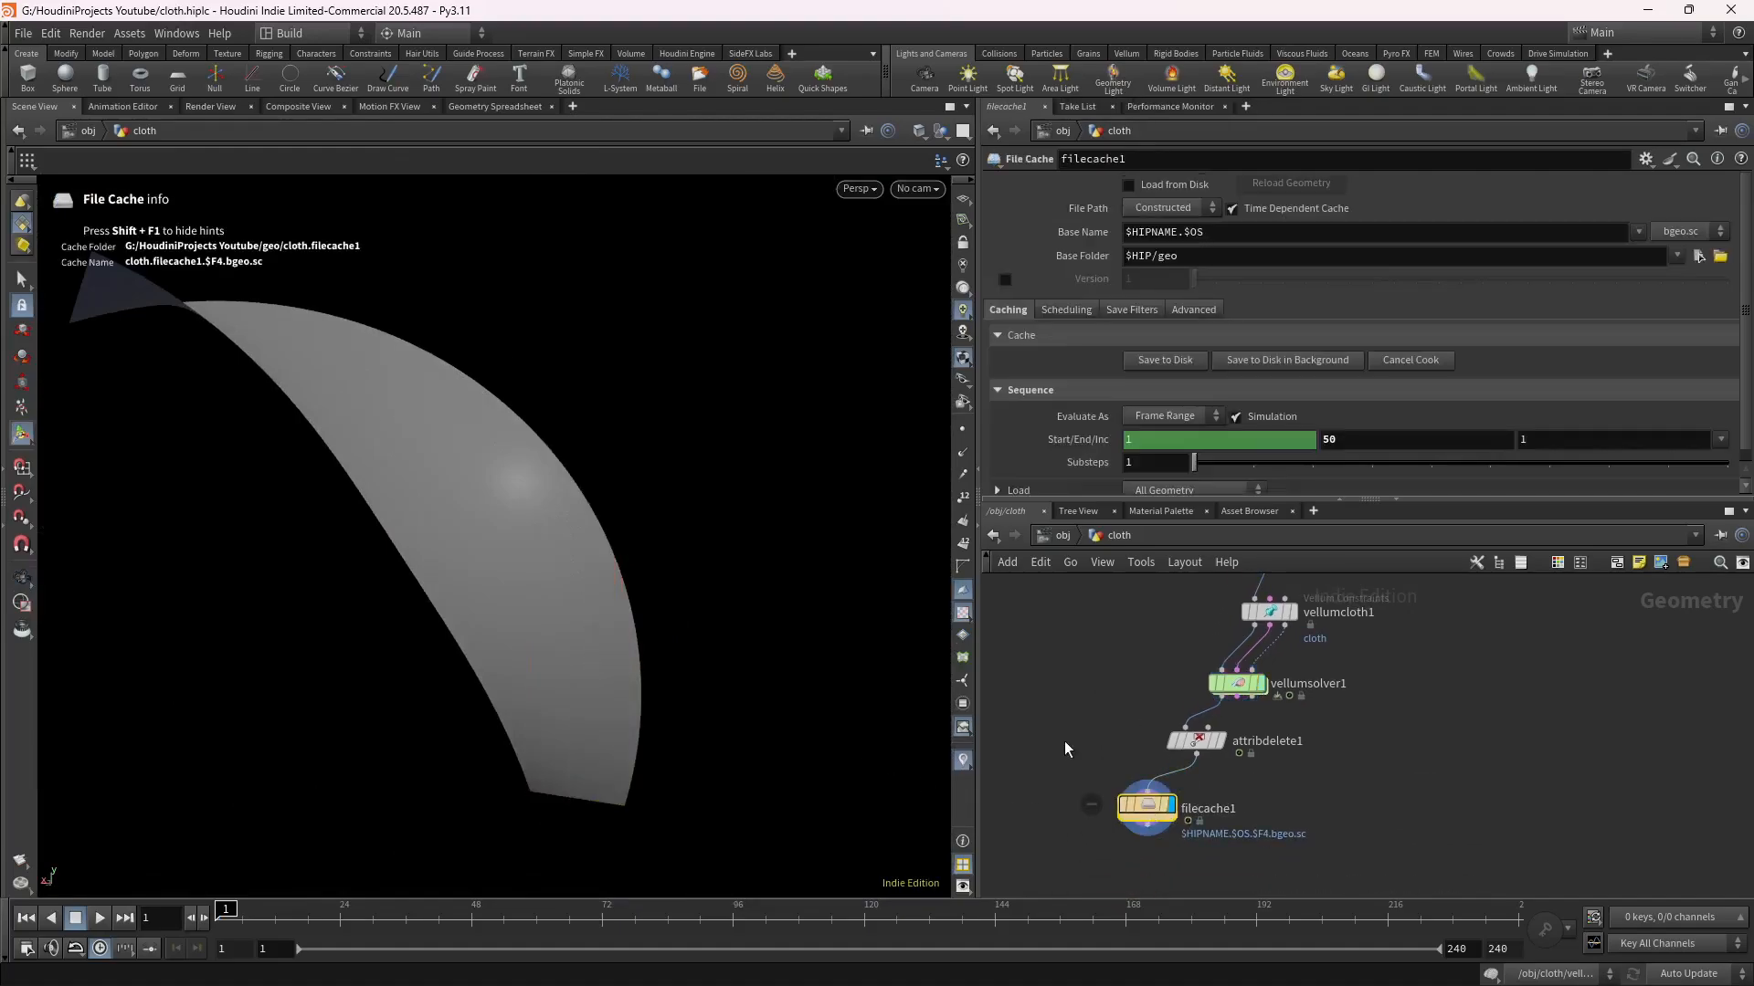
click(1163, 363)
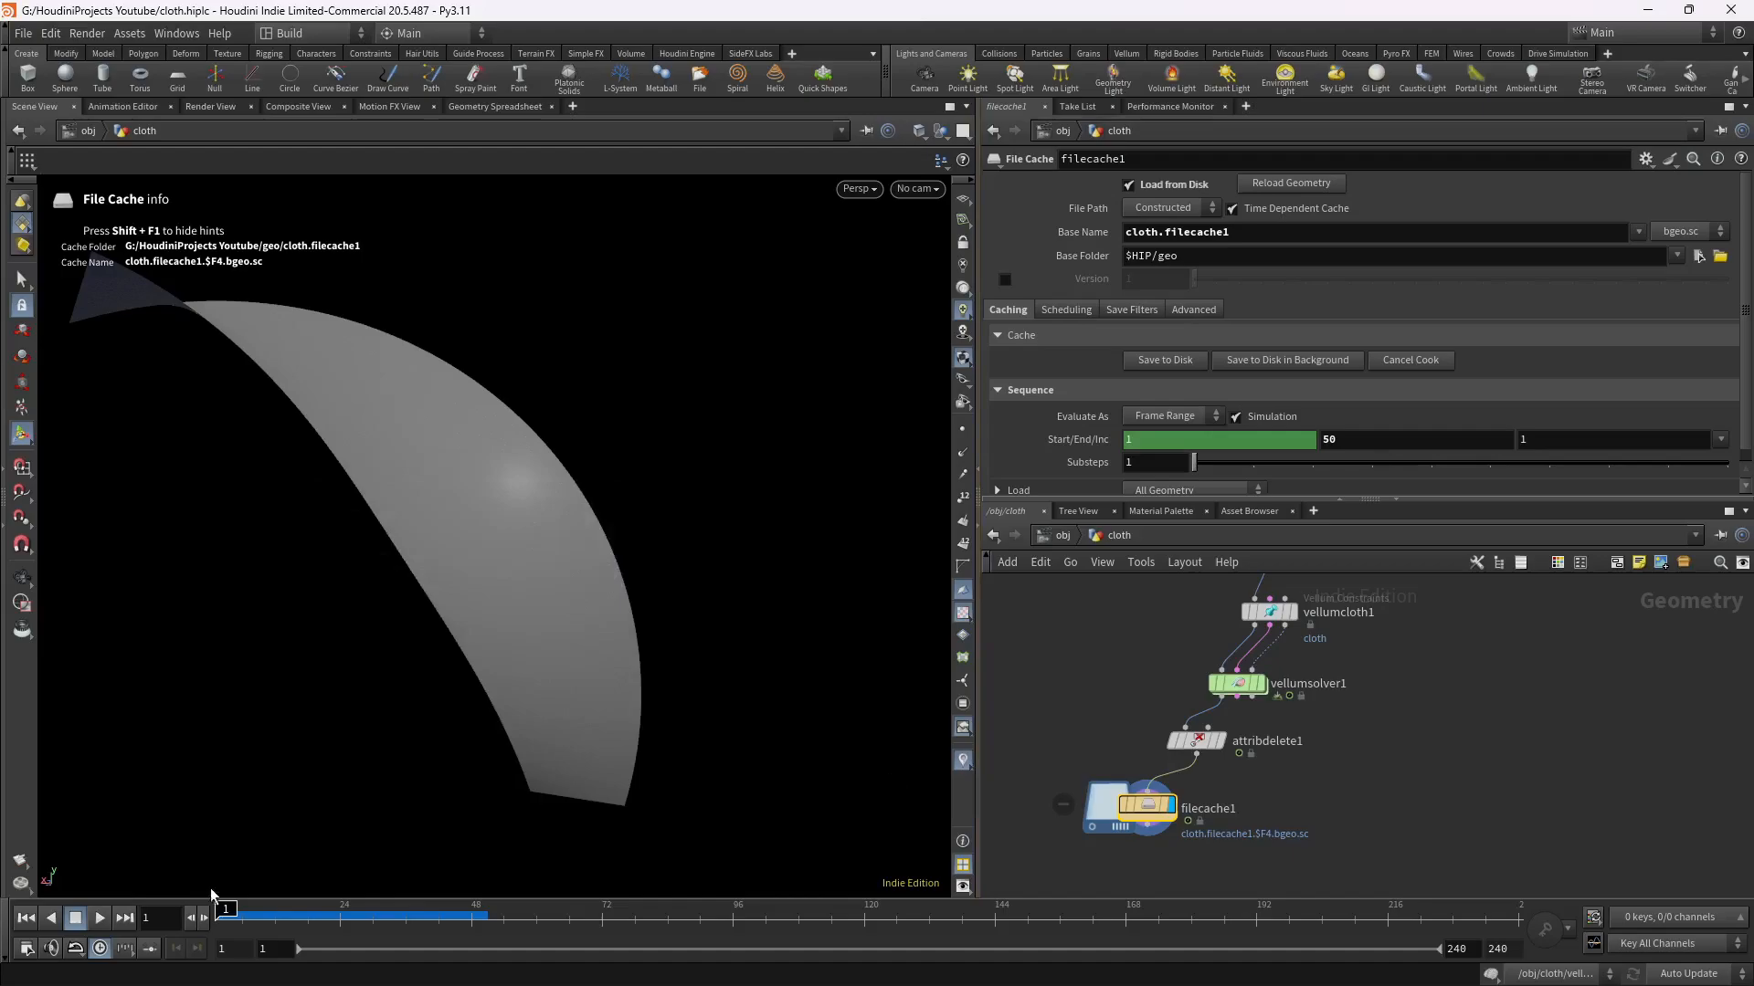
Scrub through the cached cloth simulation, examine the crumpling from different angles, and return to the first frame.
mouse_move(234, 907)
mouse_down()
mouse_move(446, 903)
mouse_move(242, 905)
mouse_up()
key(Escape)
drag(411, 767, 841, 482)
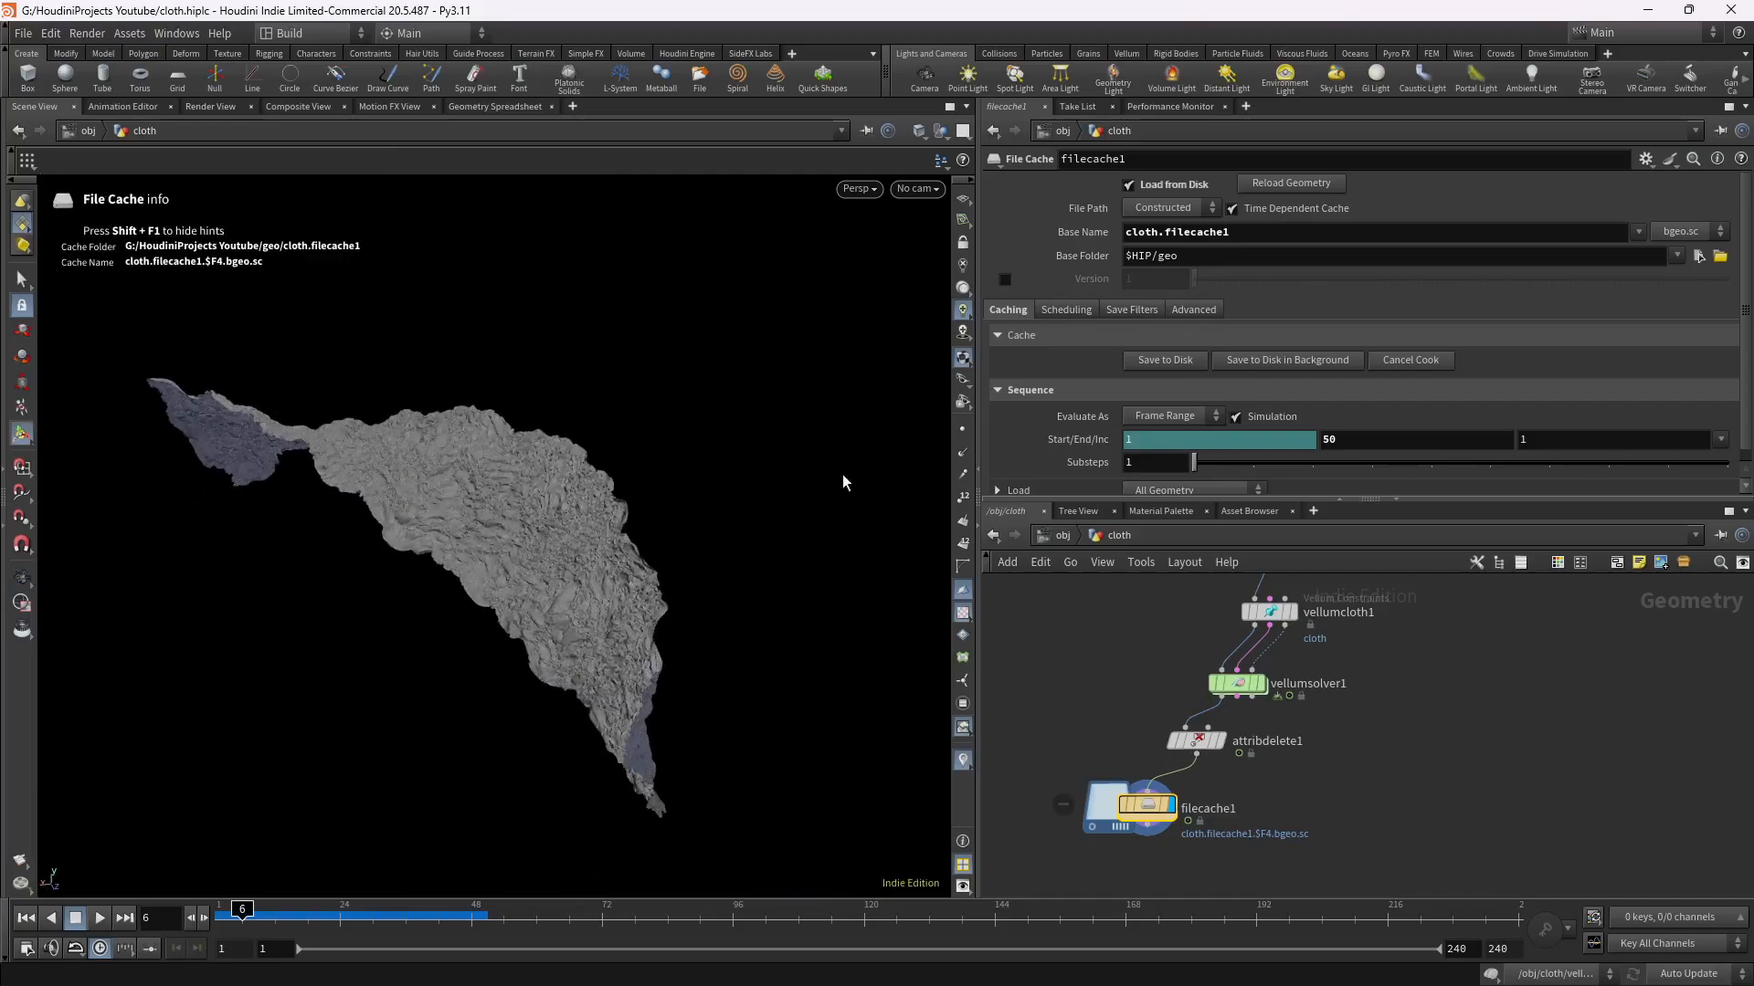
click(962, 197)
key(Escape)
drag(560, 497, 570, 592)
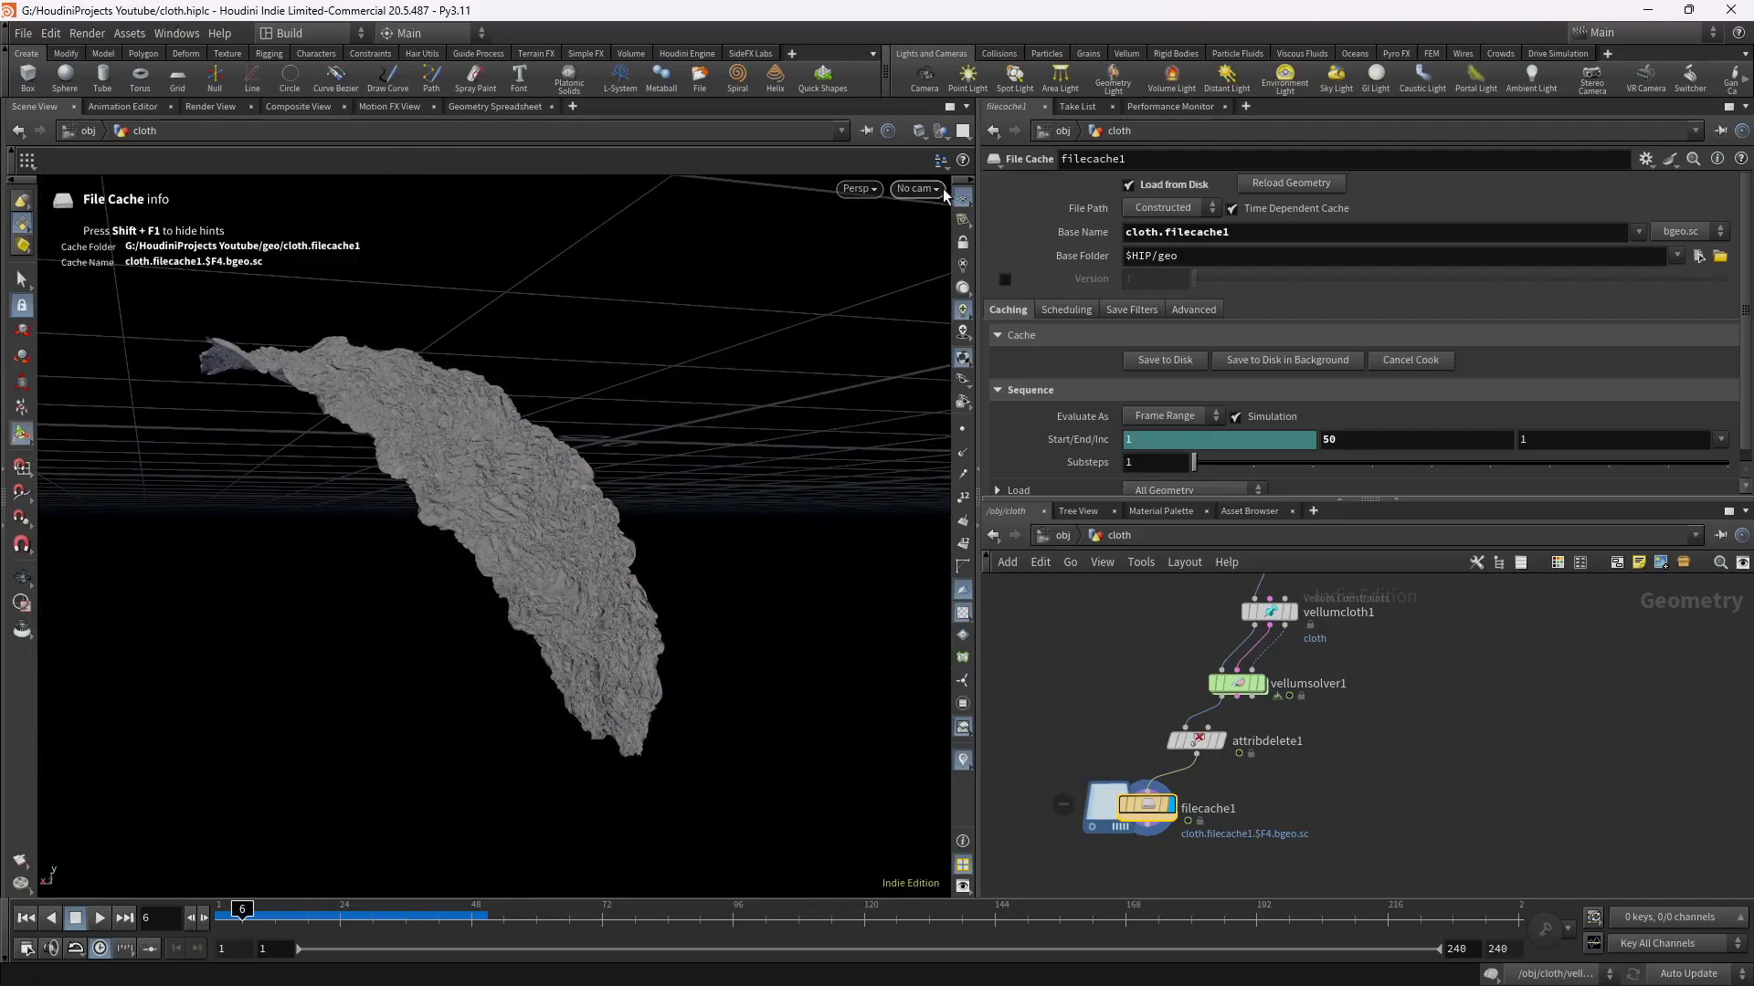
click(289, 904)
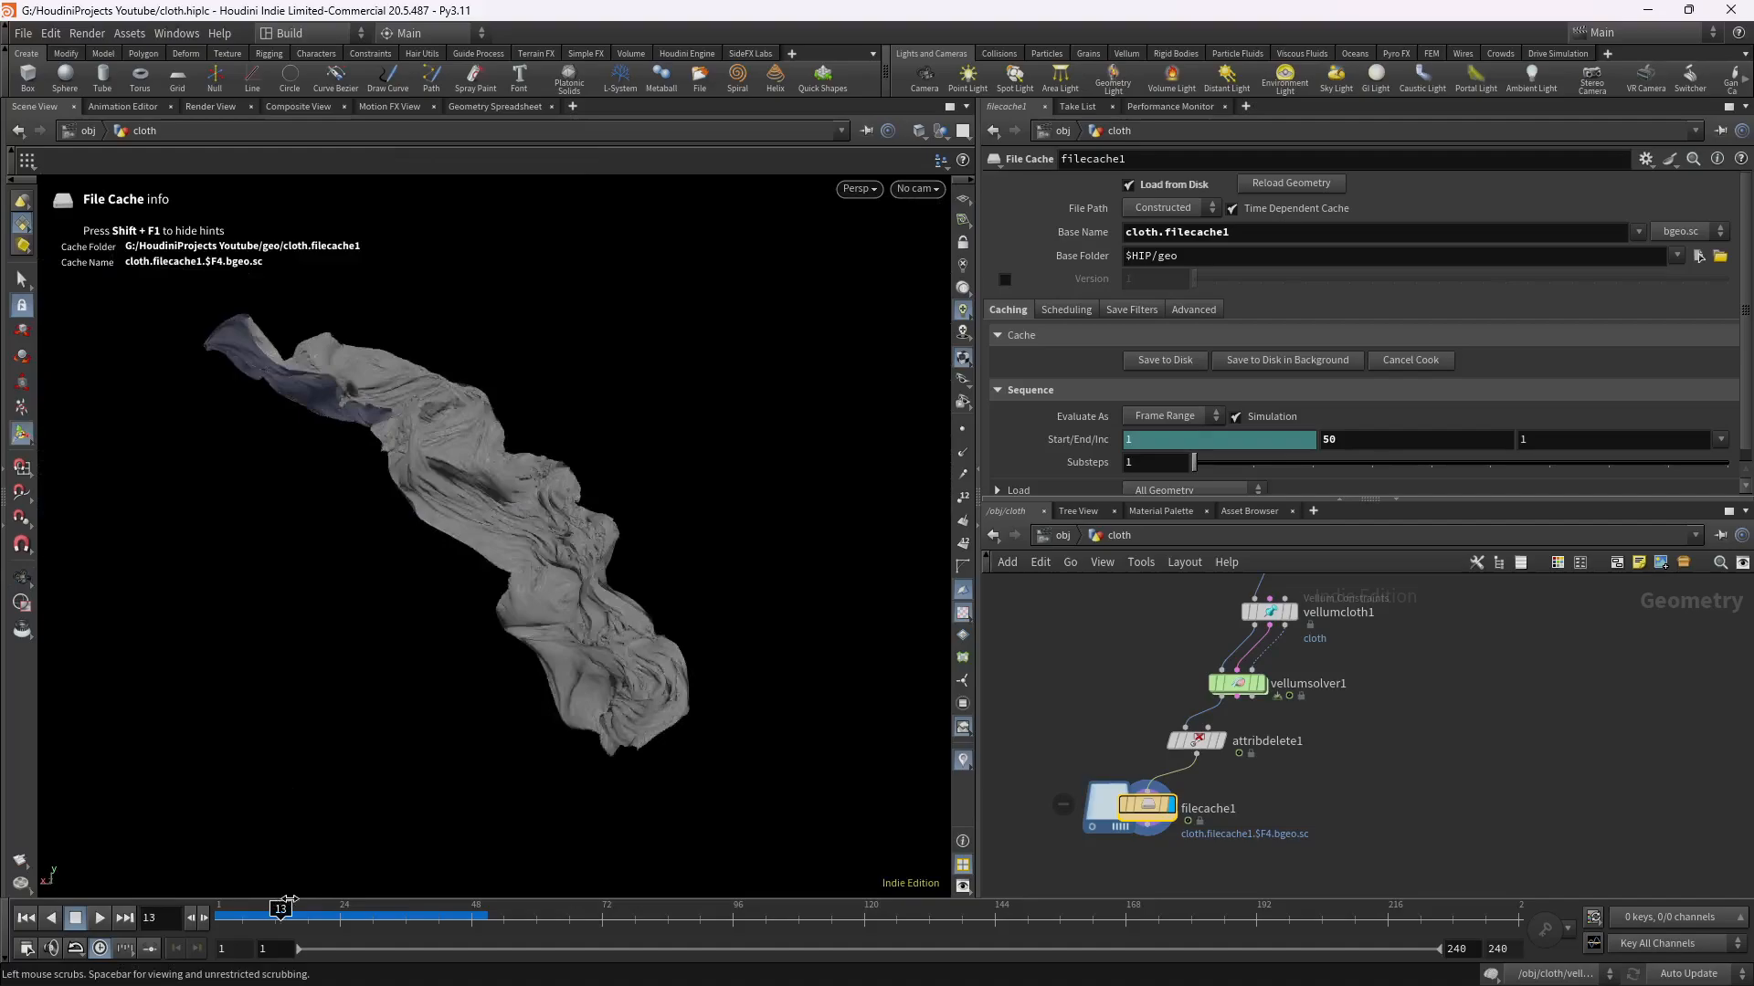
mouse_move(288, 904)
mouse_down()
mouse_move(493, 905)
mouse_move(225, 904)
mouse_up()
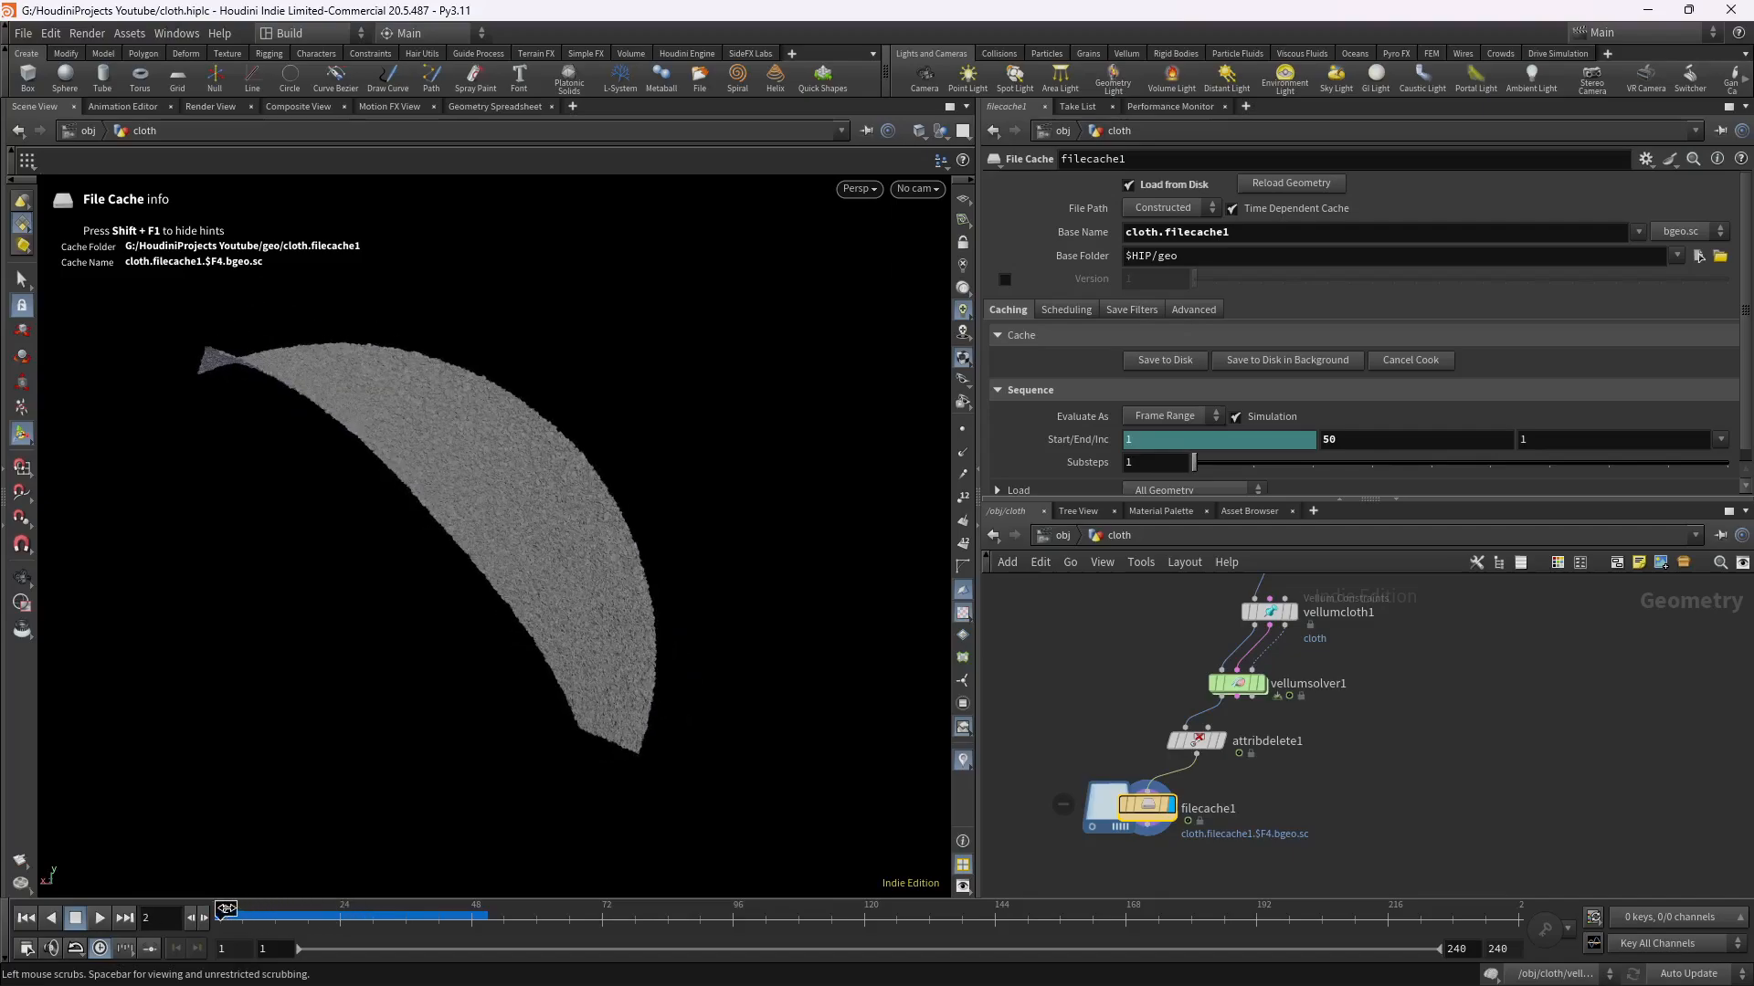
click(22, 919)
Add a Retime node connected to the output of filecache1 and display it.
middle_drag(1107, 851, 1162, 762)
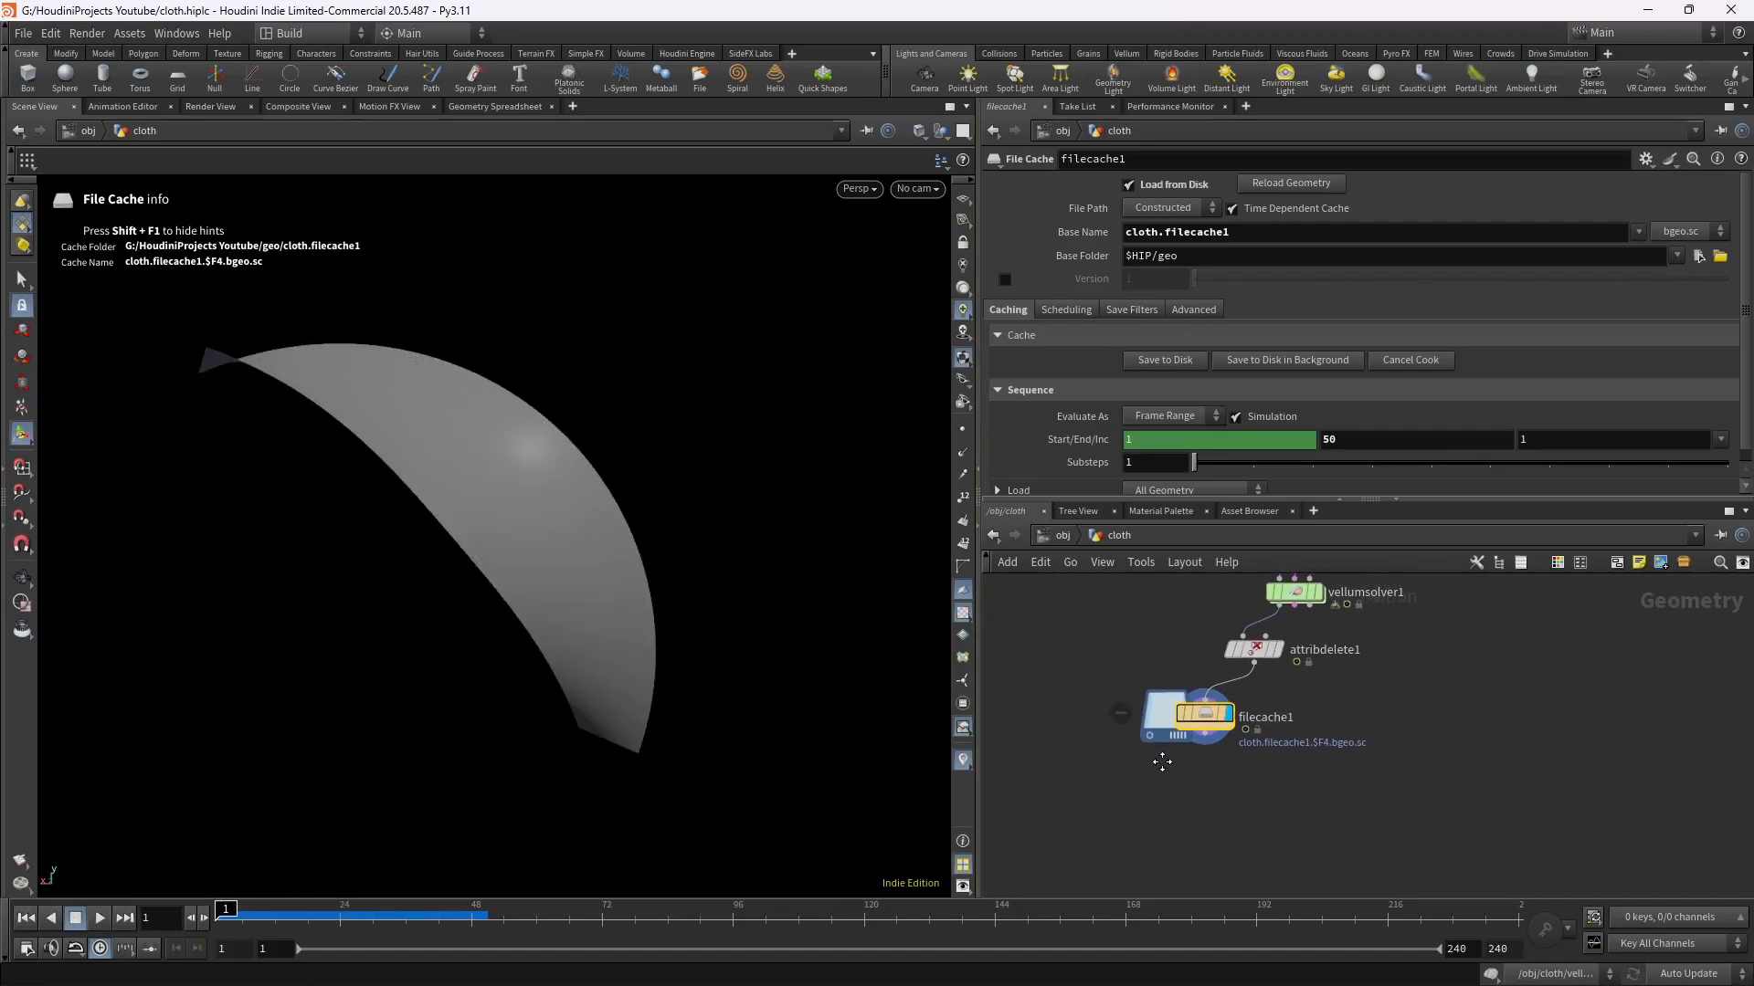
drag(1204, 736, 1178, 800)
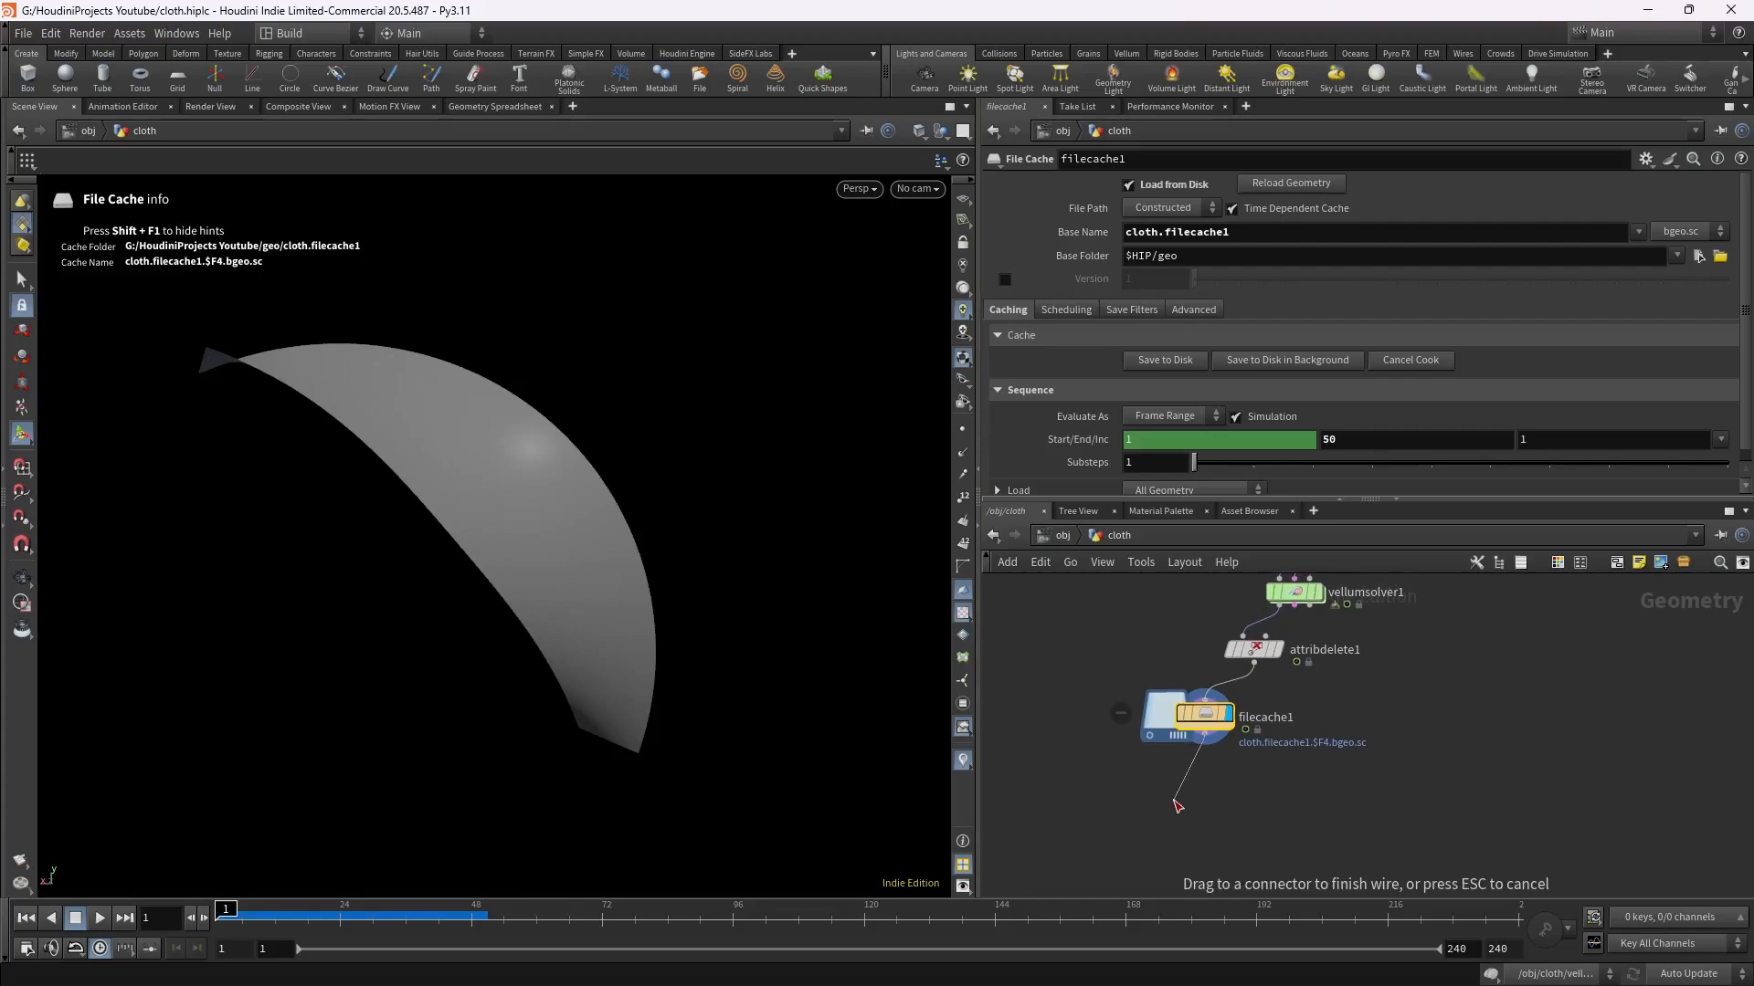
click(1175, 801)
text(retime)
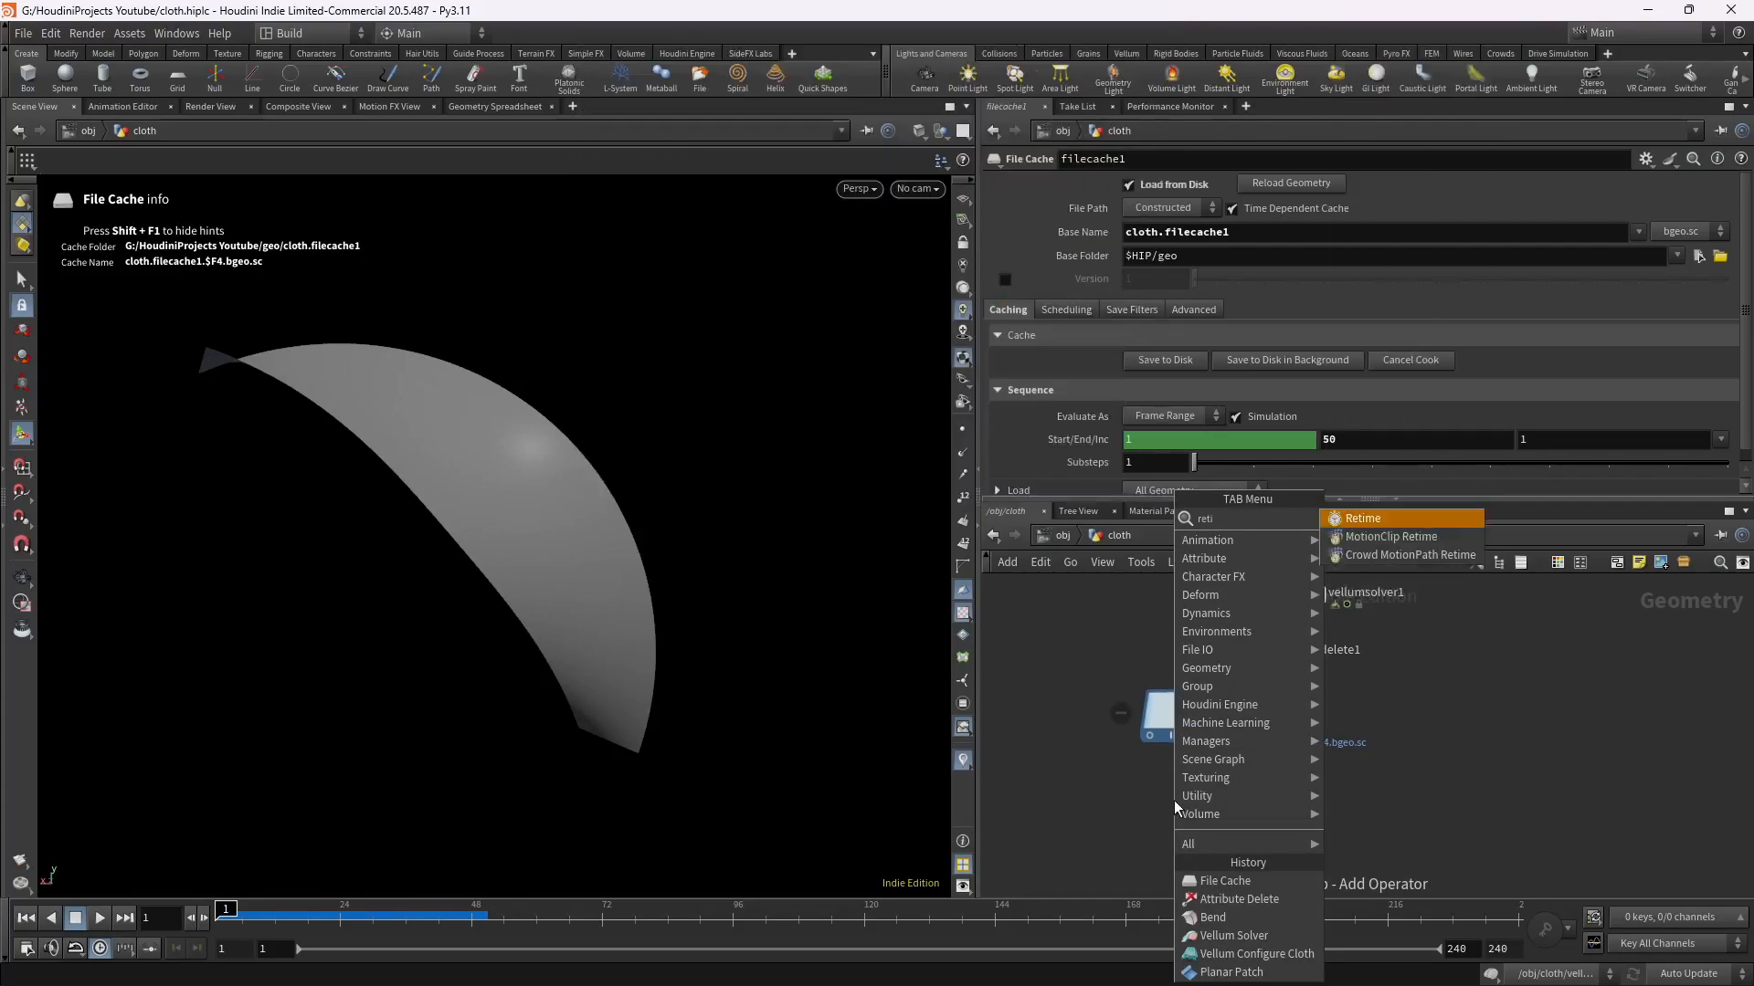
key(Return)
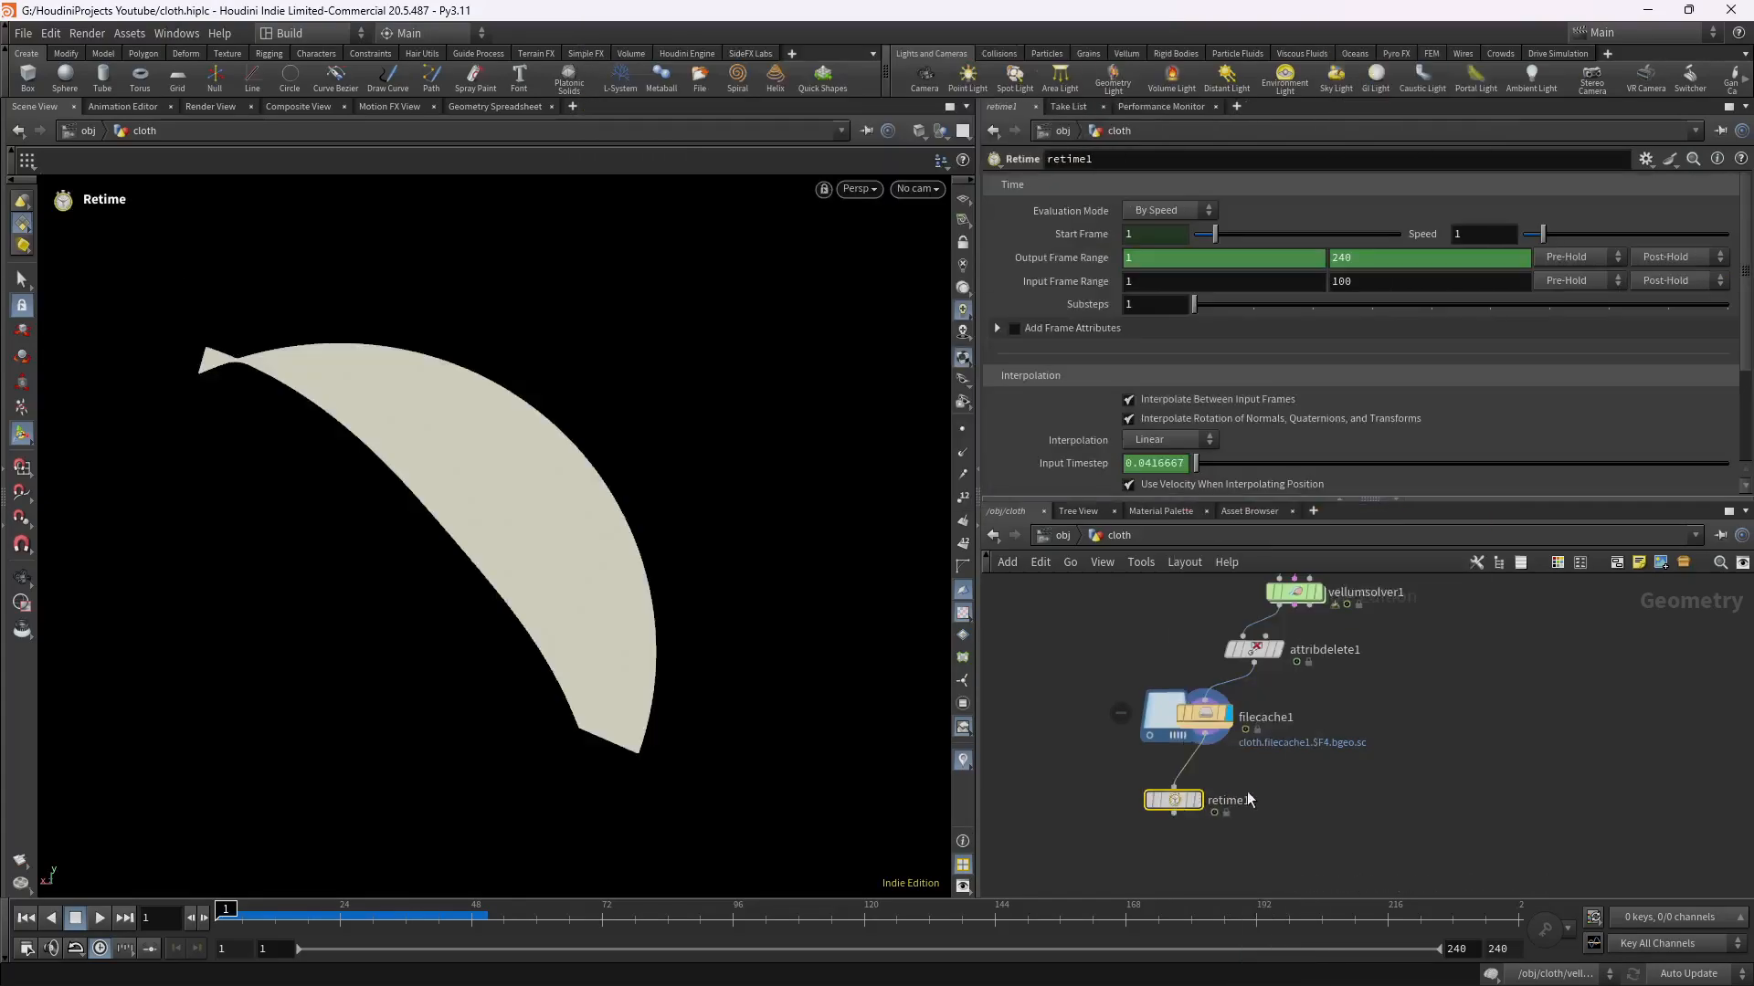
click(1196, 800)
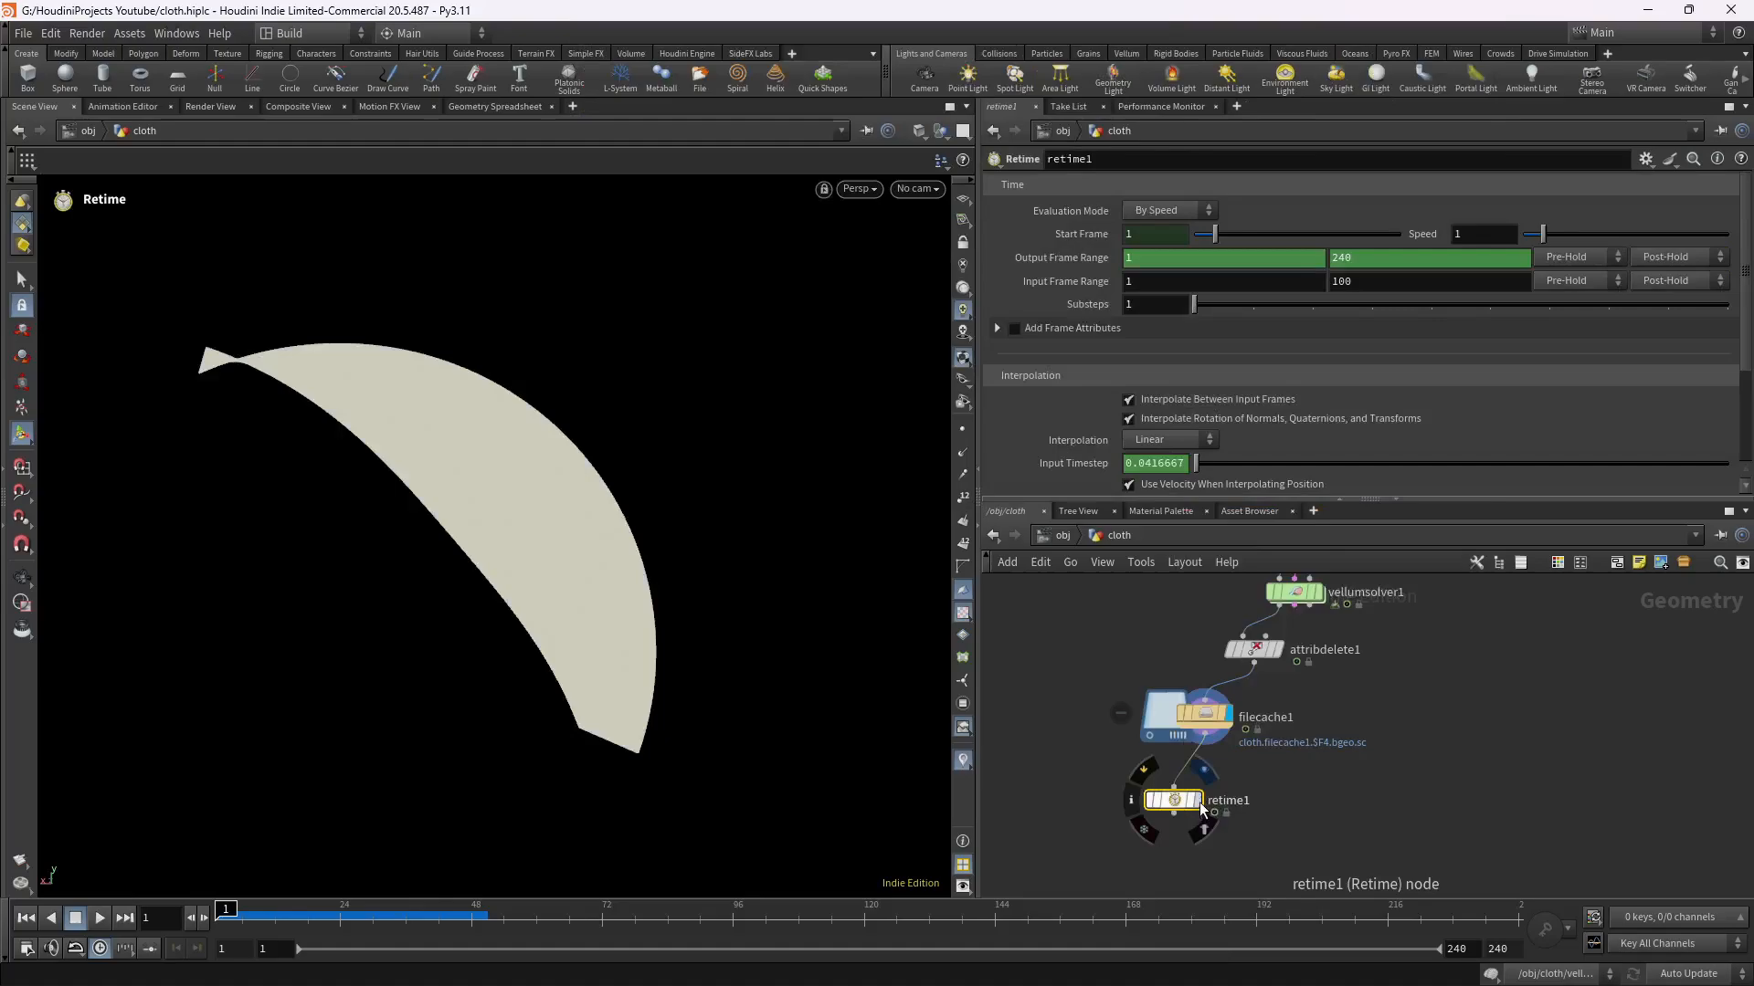
Set both the output and input frame ranges of retime1 to Post-Extend.
click(1680, 257)
click(1667, 293)
click(1679, 281)
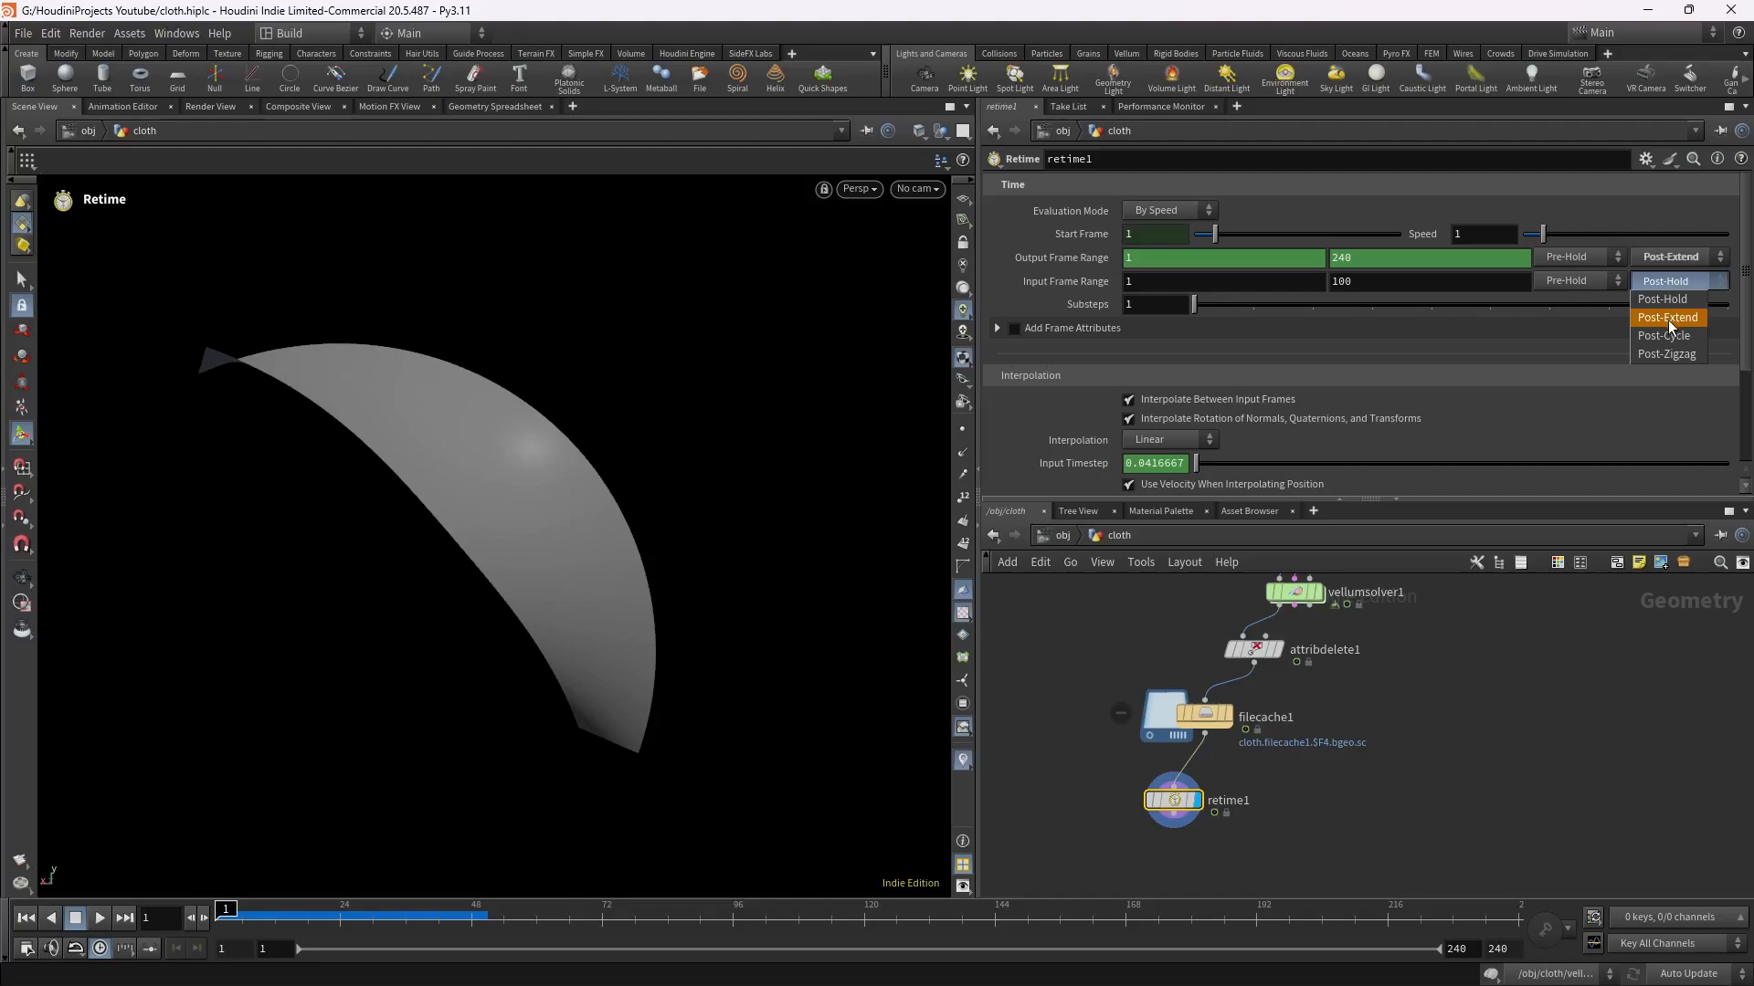
click(1668, 319)
Set retime1's speed to .05, play back the slowed cloth, and return to the first frame.
drag(1484, 234, 1391, 242)
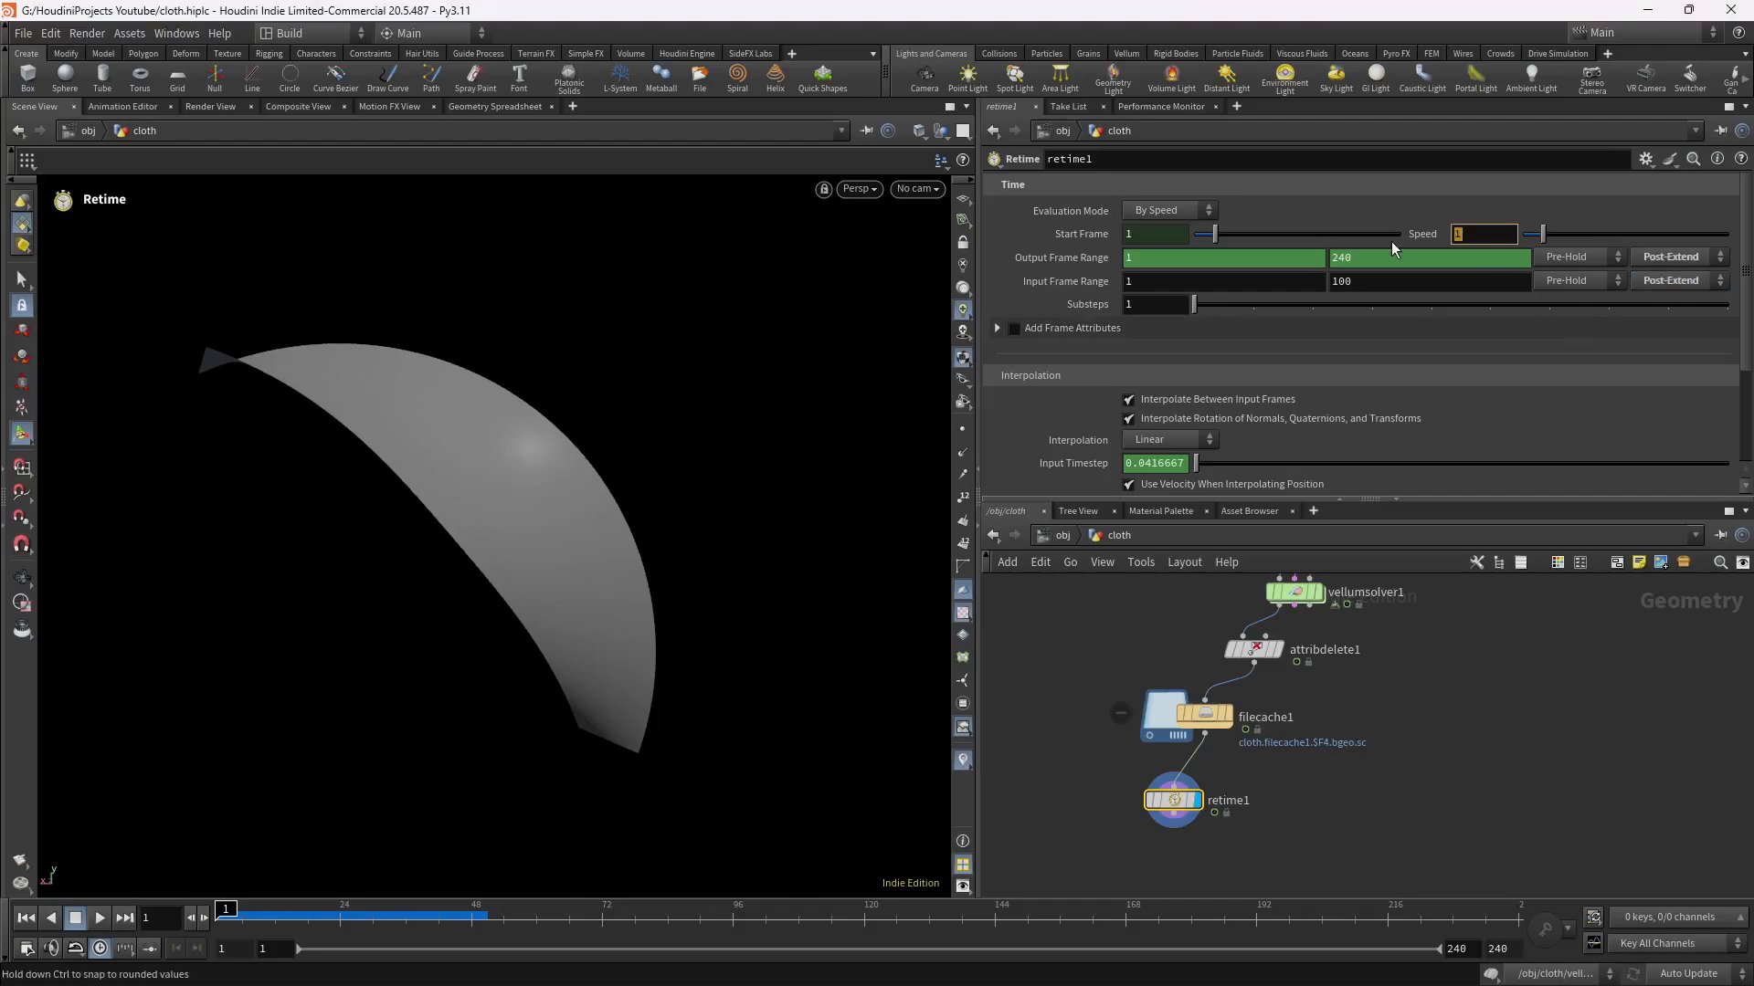
text(.05)
key(Return)
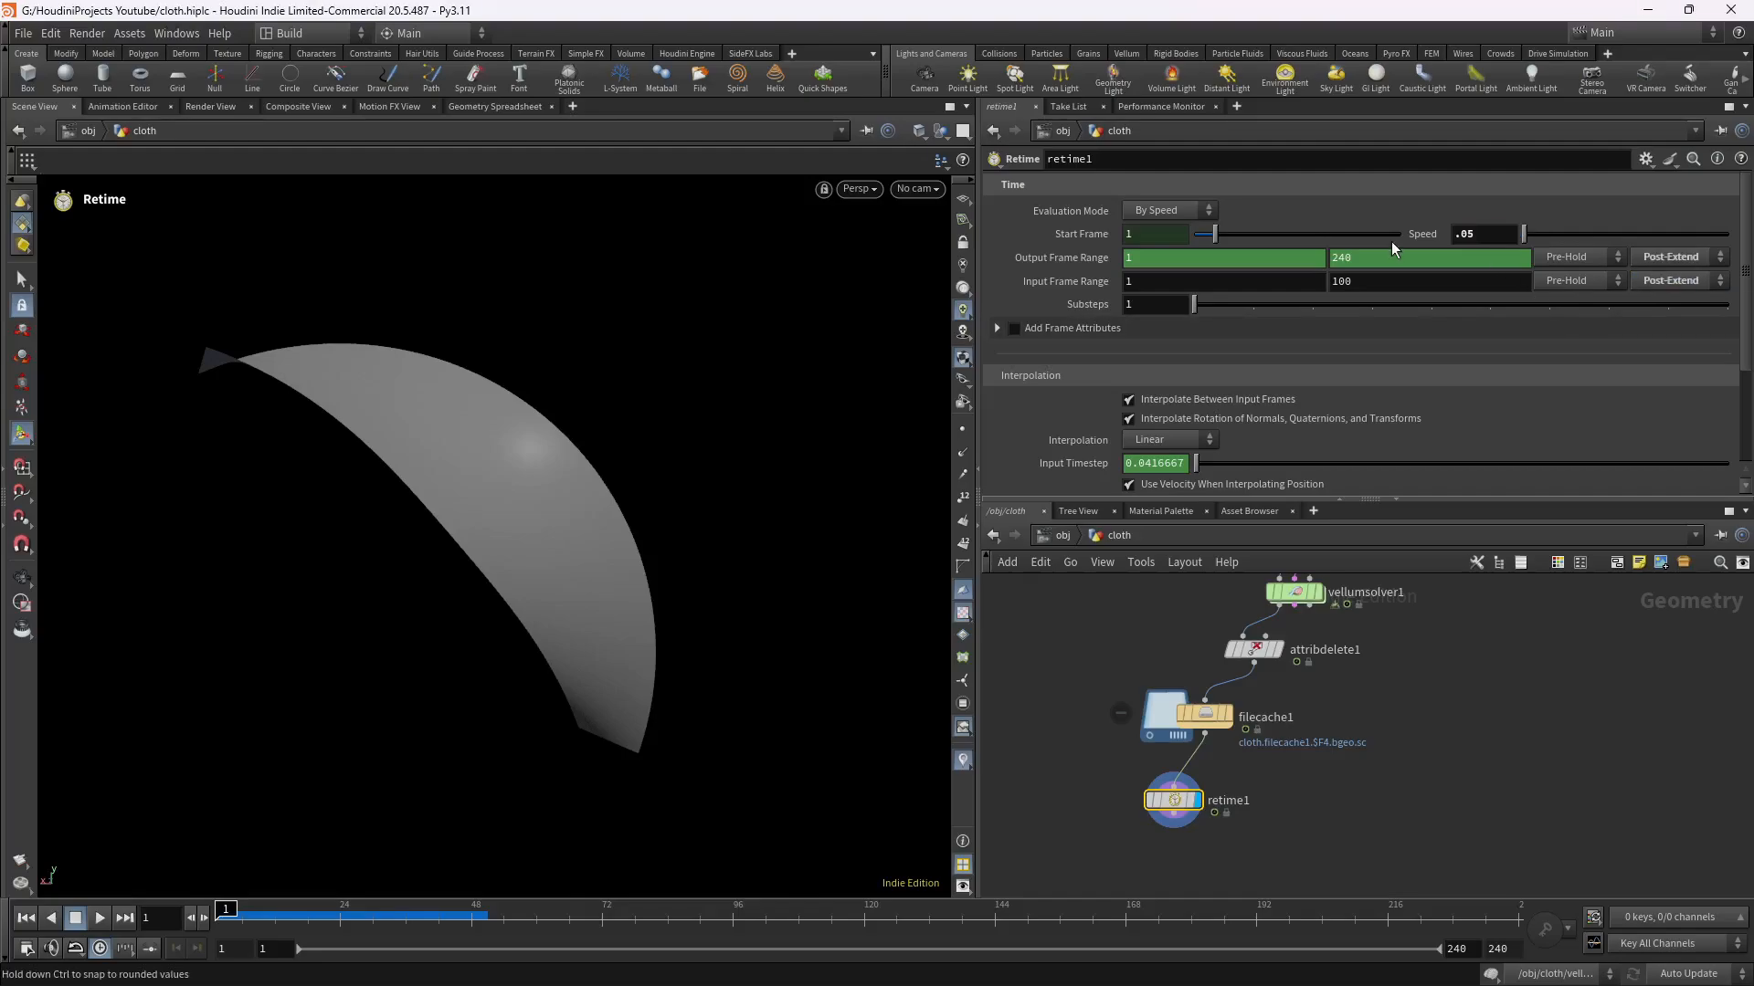
click(99, 918)
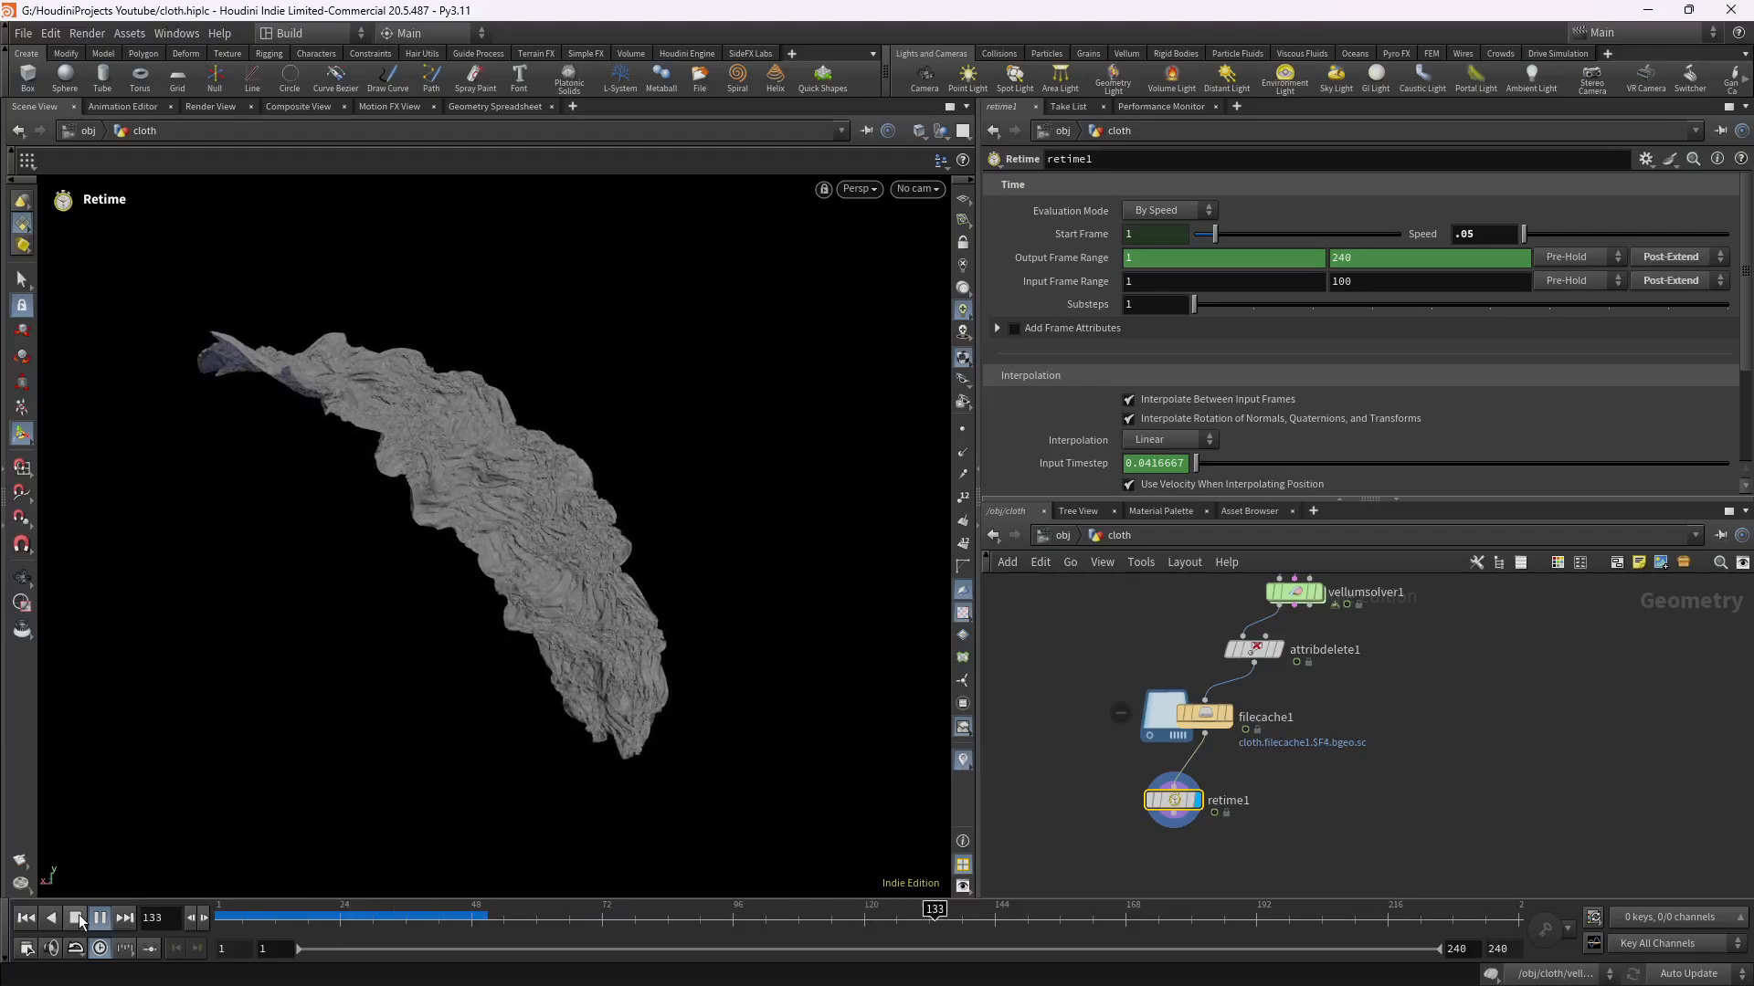
click(76, 918)
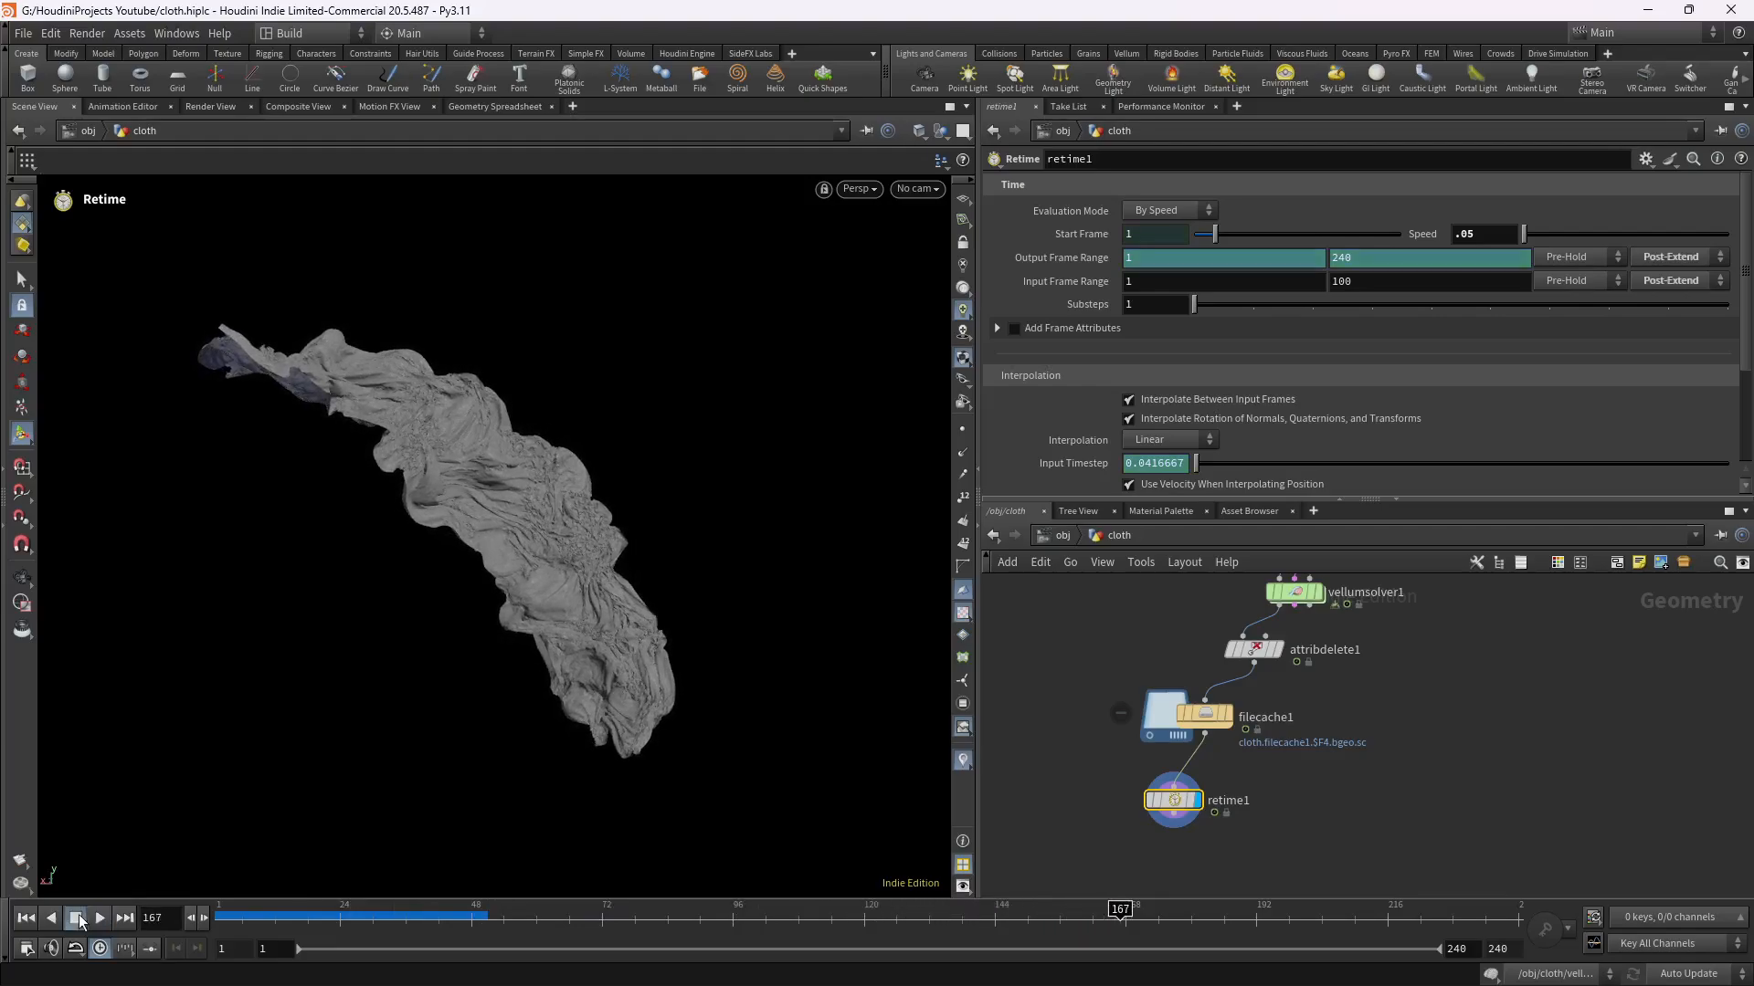
click(27, 918)
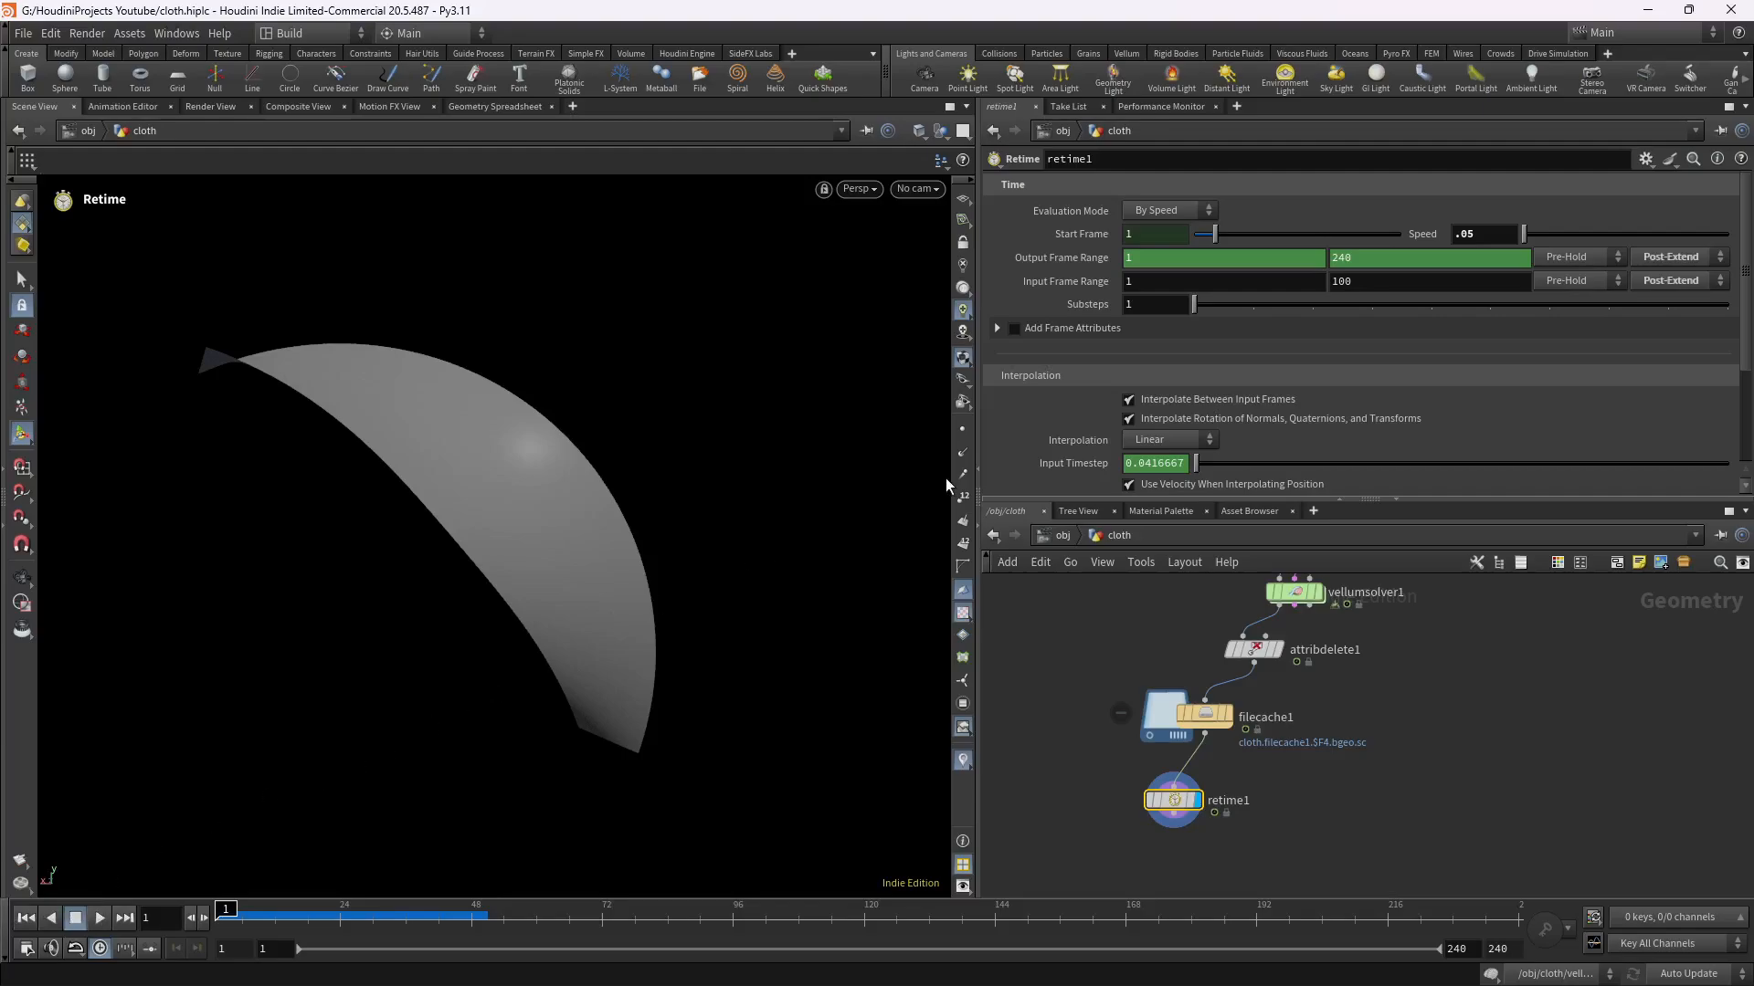
Set retime1's speed to .08 and play back the retimed cloth.
click(1481, 233)
text(.05)
key(BackSpace)
text(8)
key(Return)
click(106, 915)
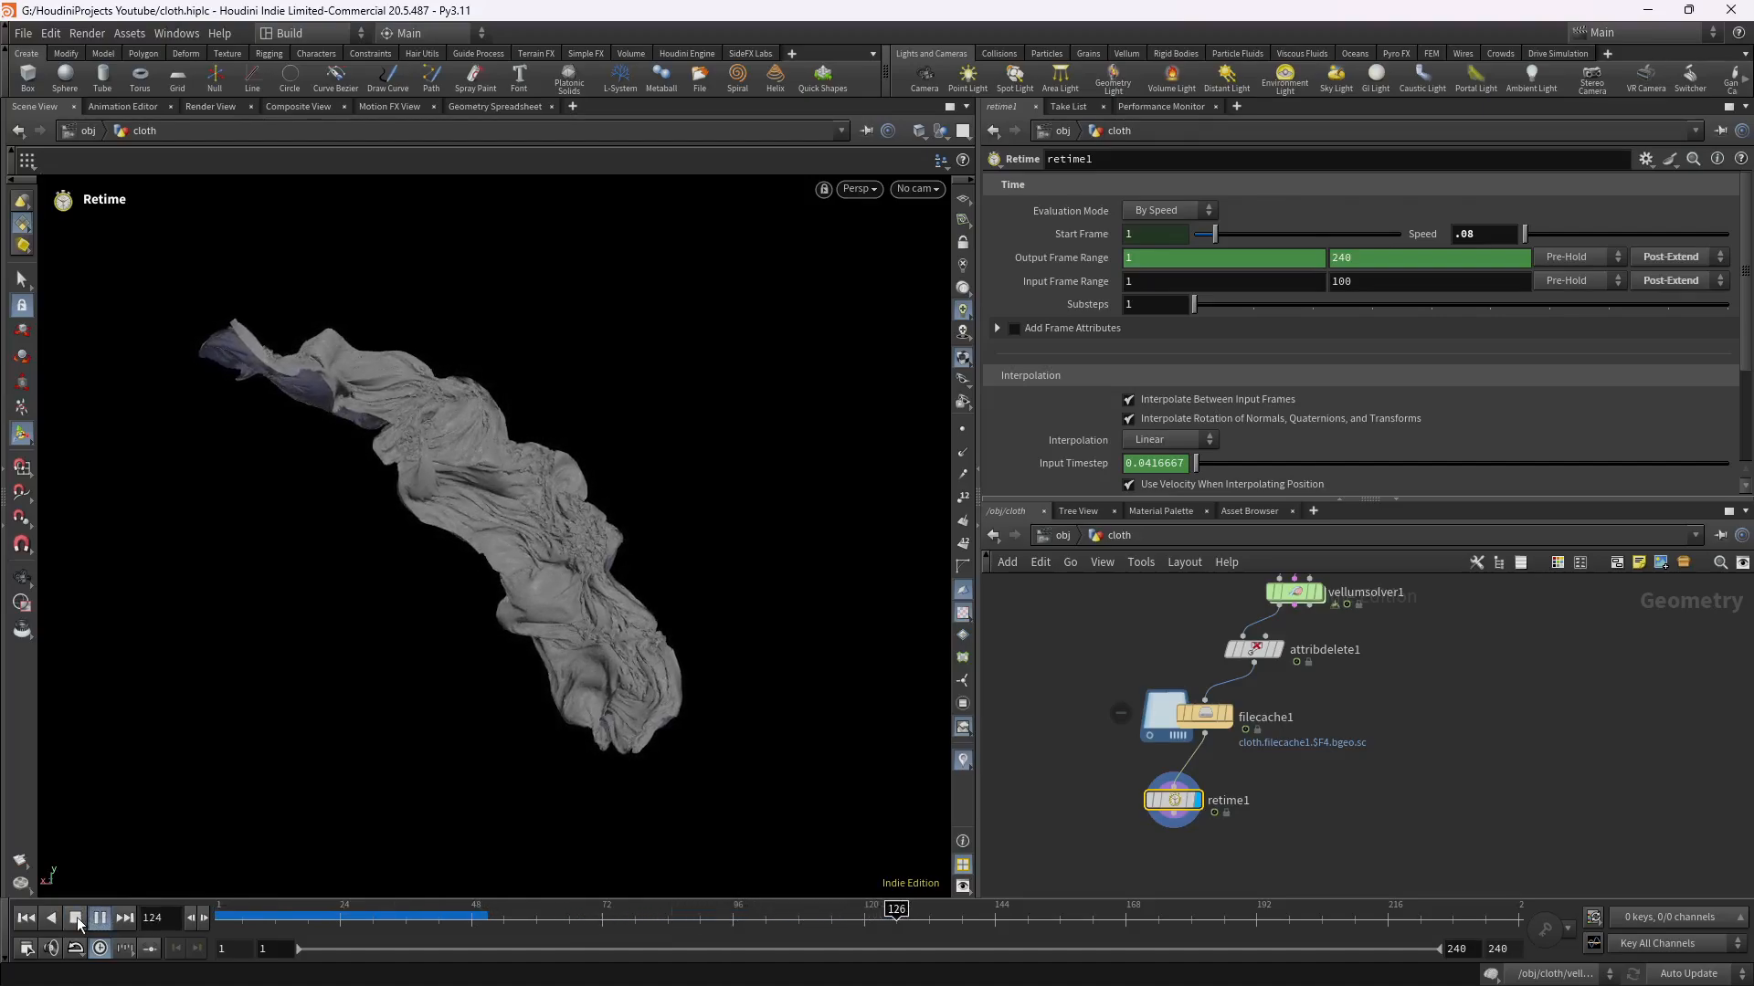
click(76, 917)
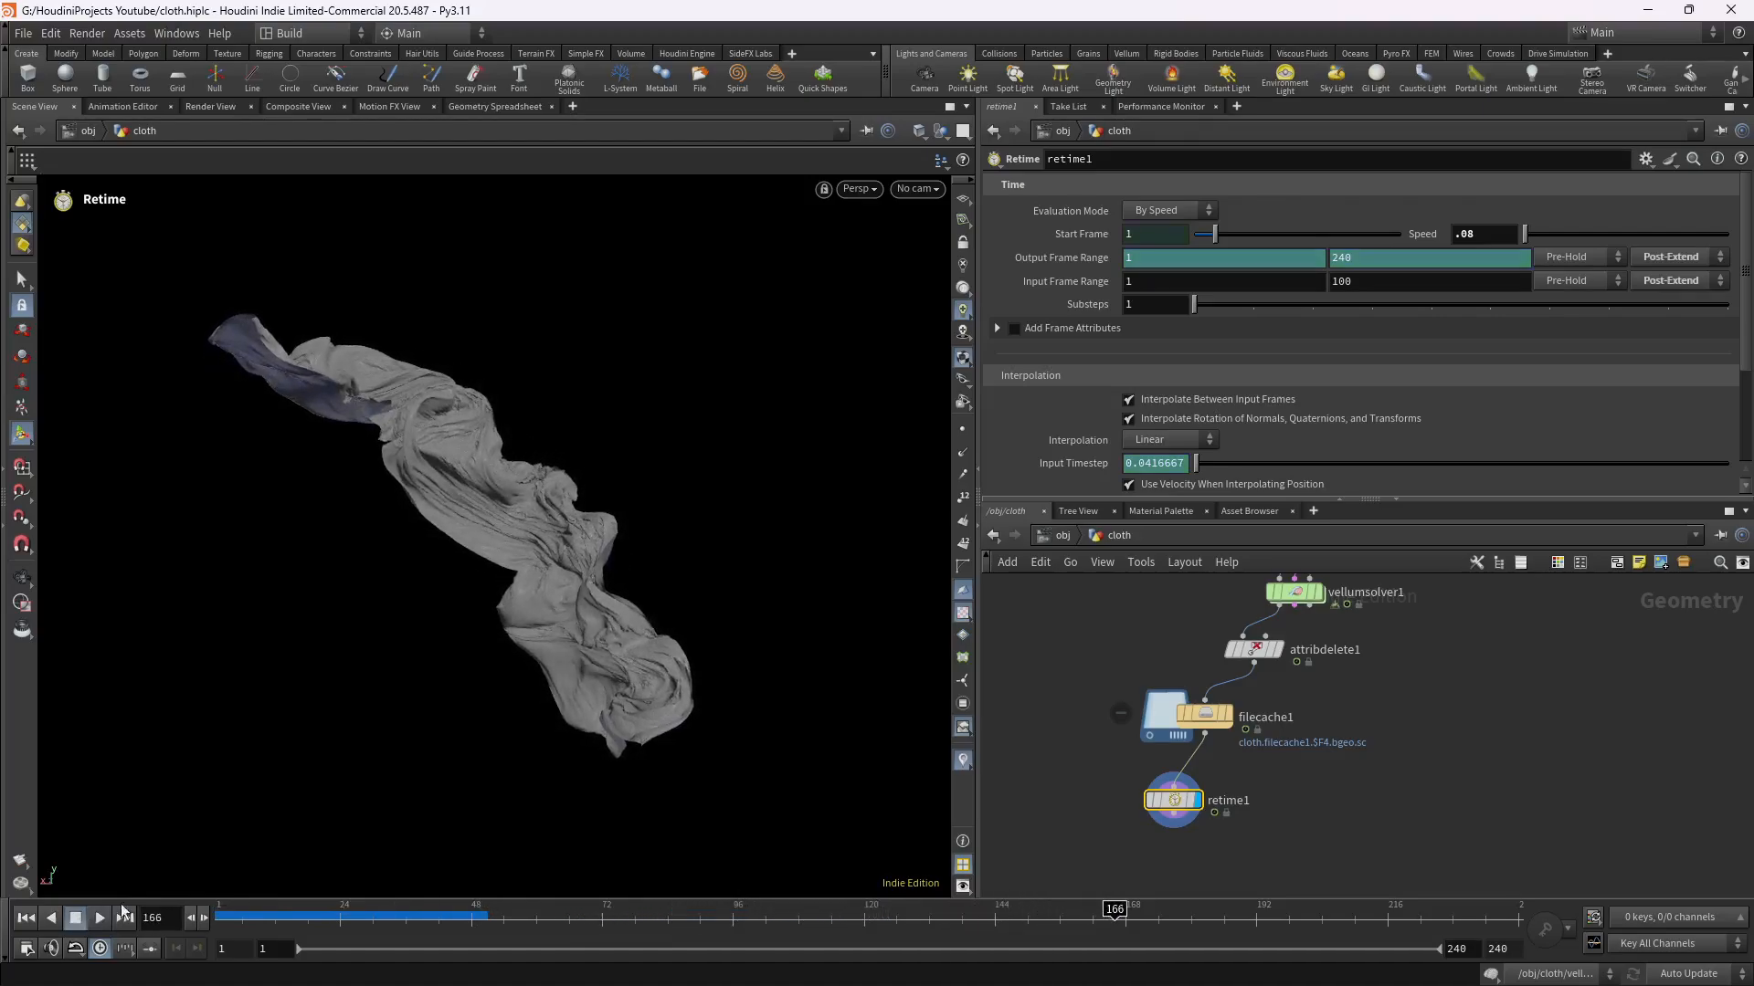
Add a Time Shift node connected to the output of retime1.
middle_drag(1114, 852, 1144, 739)
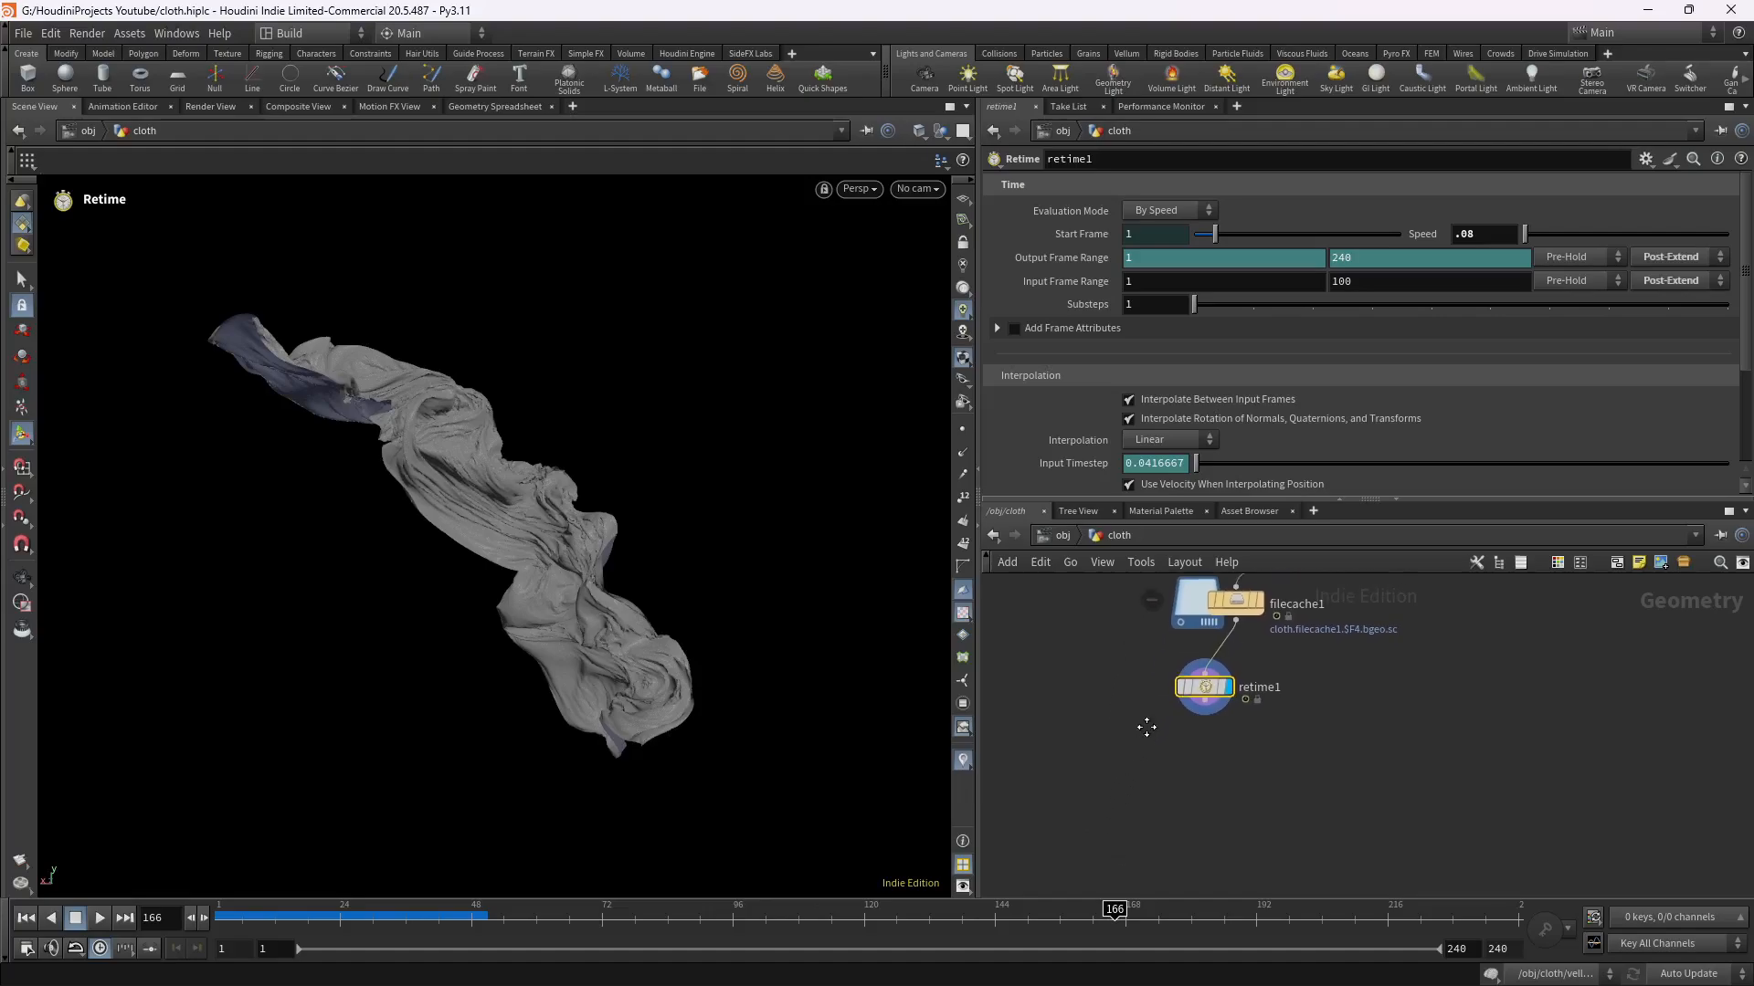
click(1204, 704)
key(Tab)
text(time)
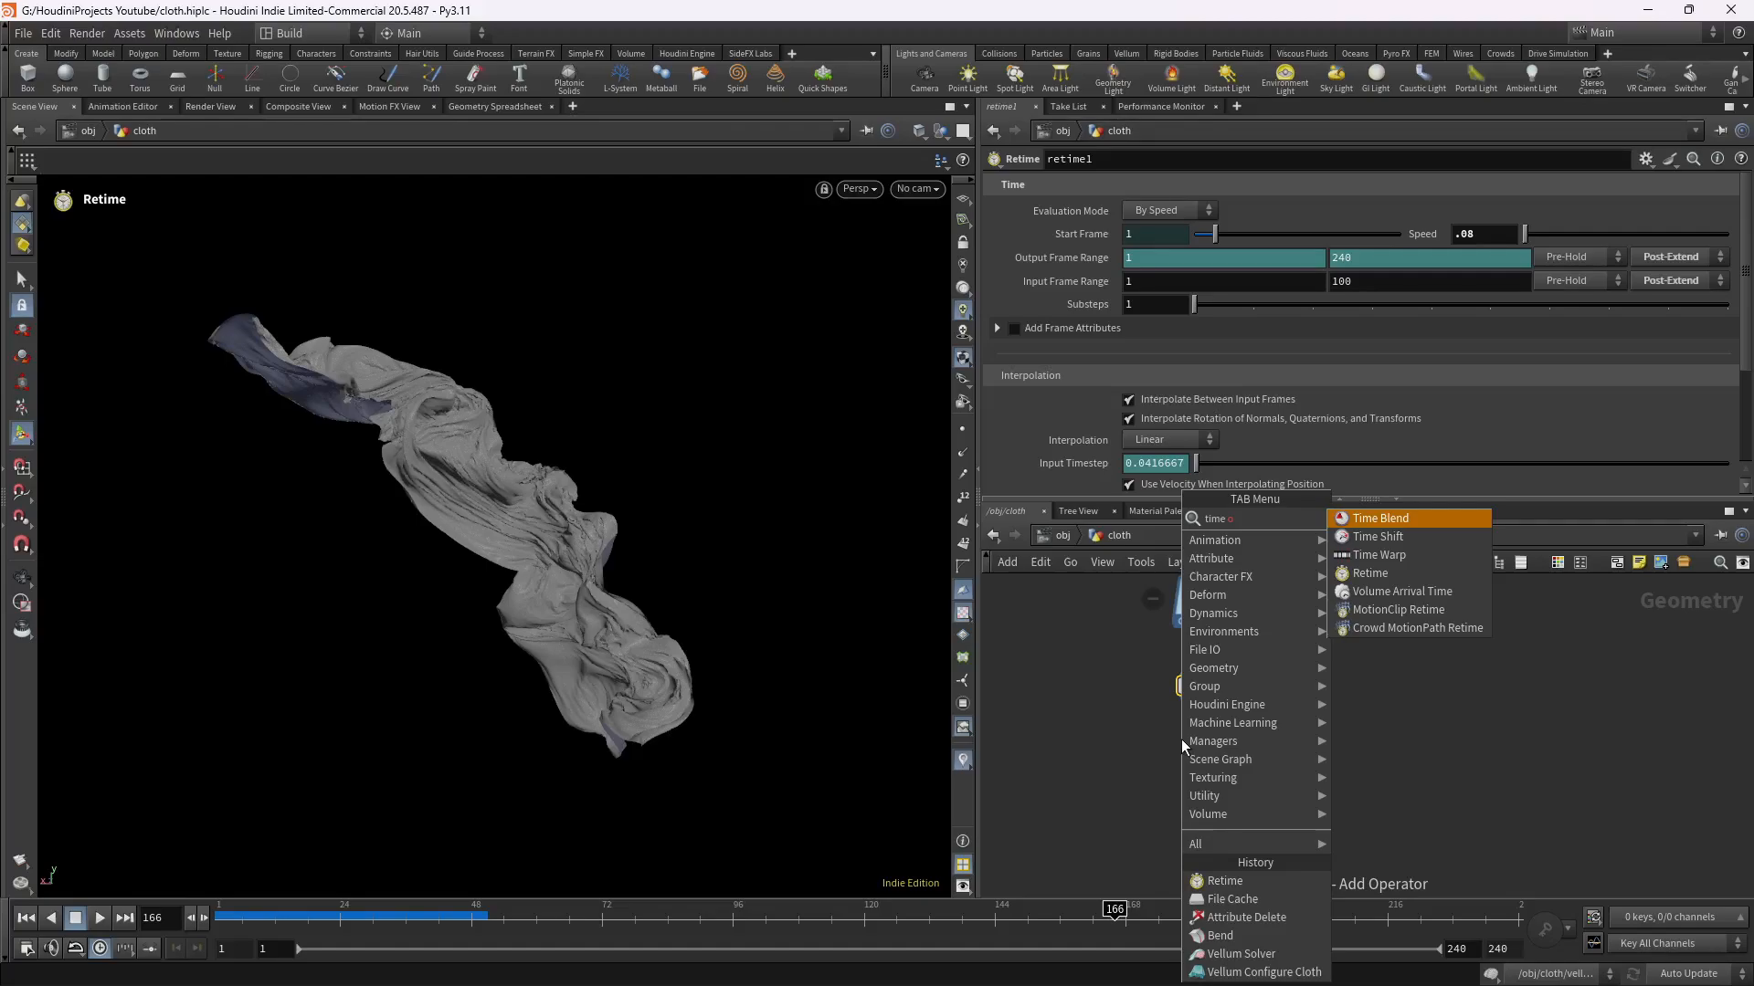
key(Down)
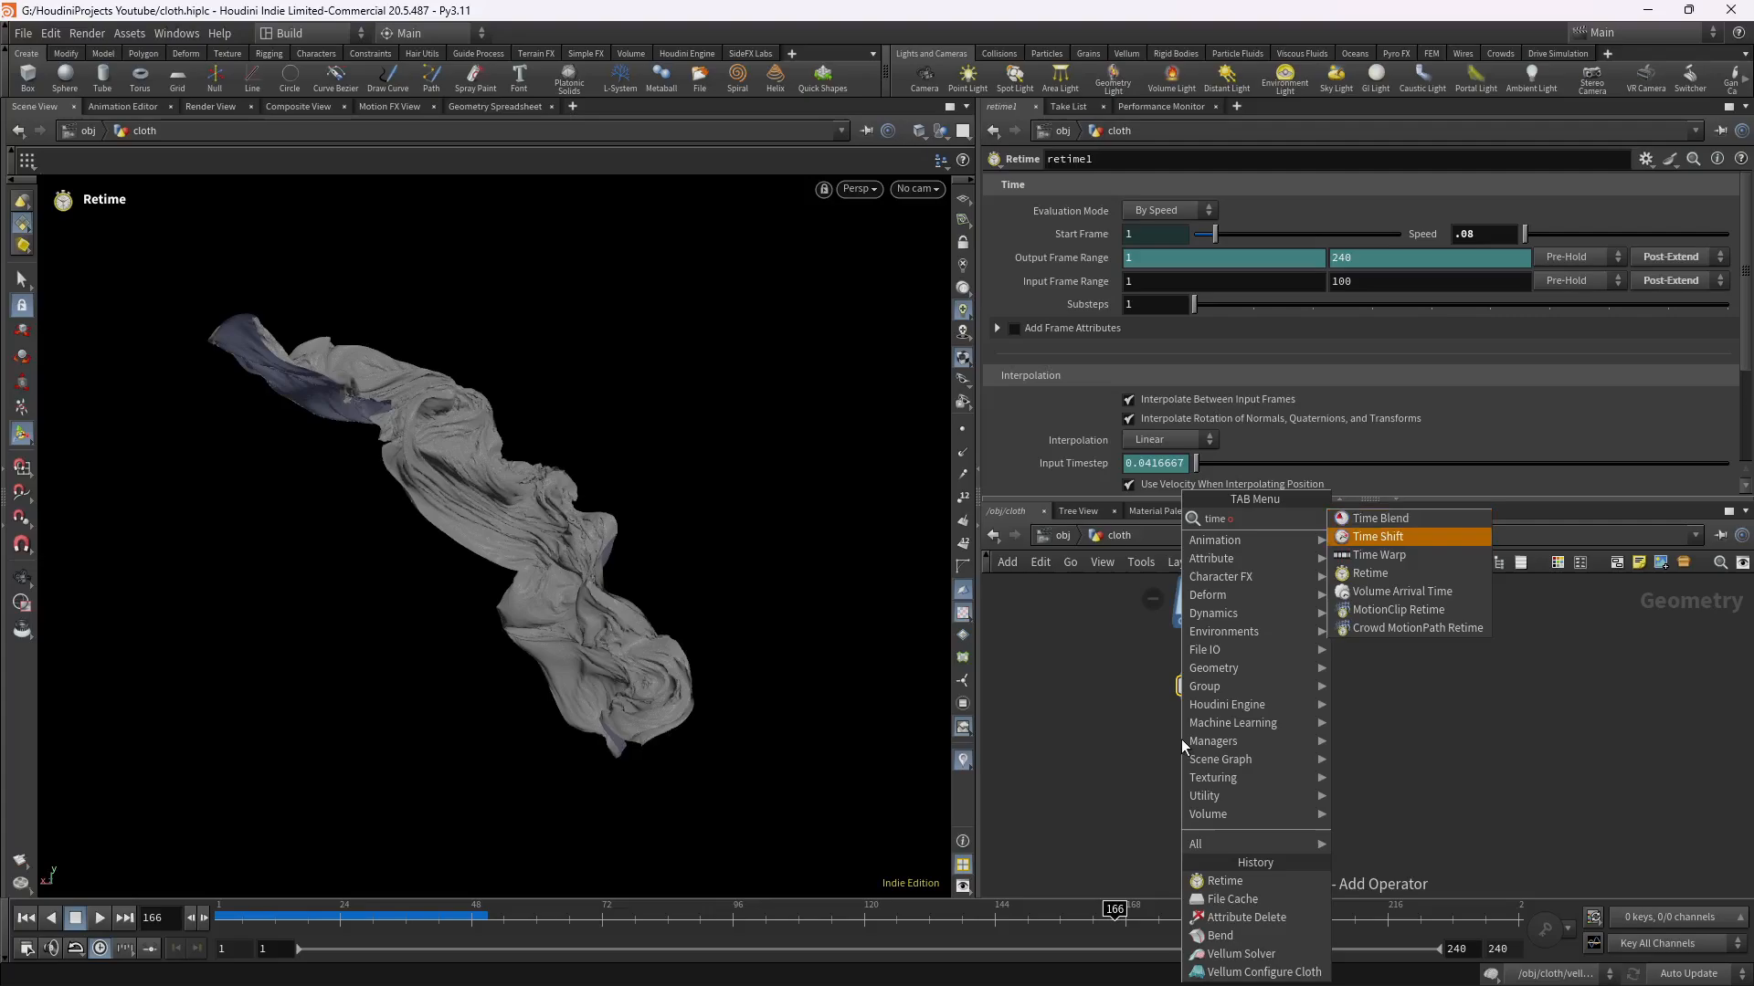
key(Return)
click(1181, 740)
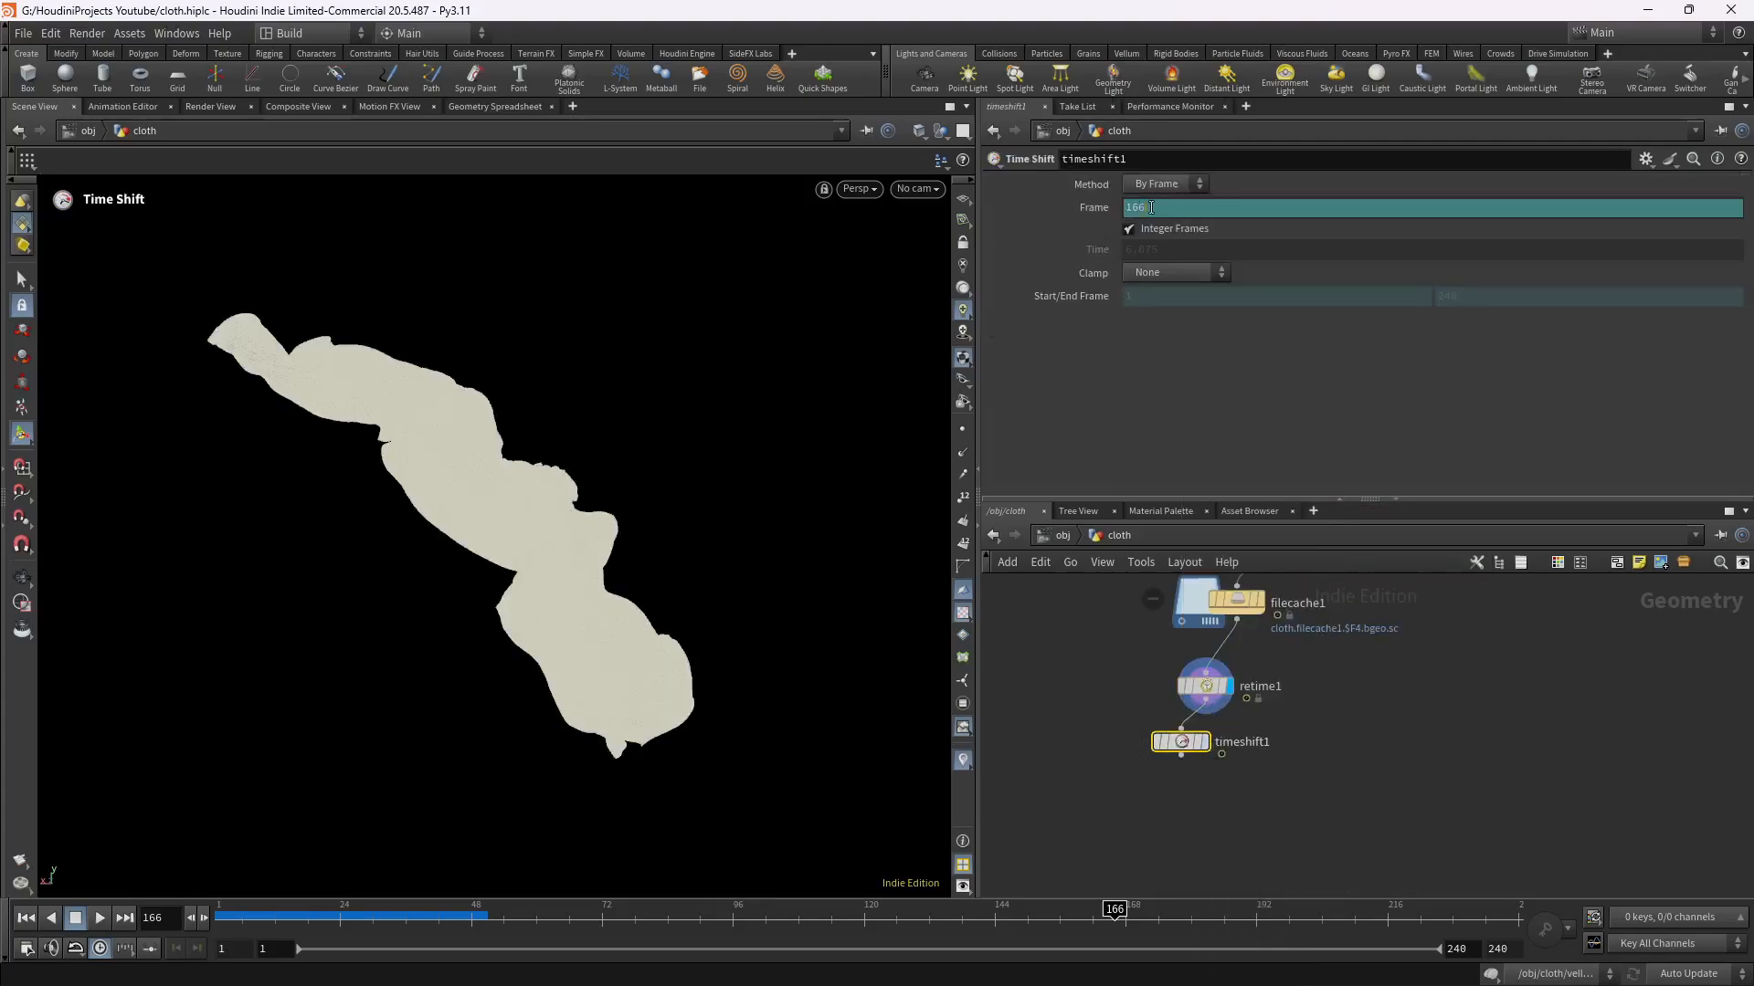
Set the frame expression of timeshift1 to $F+150.
drag(1152, 207, 1104, 210)
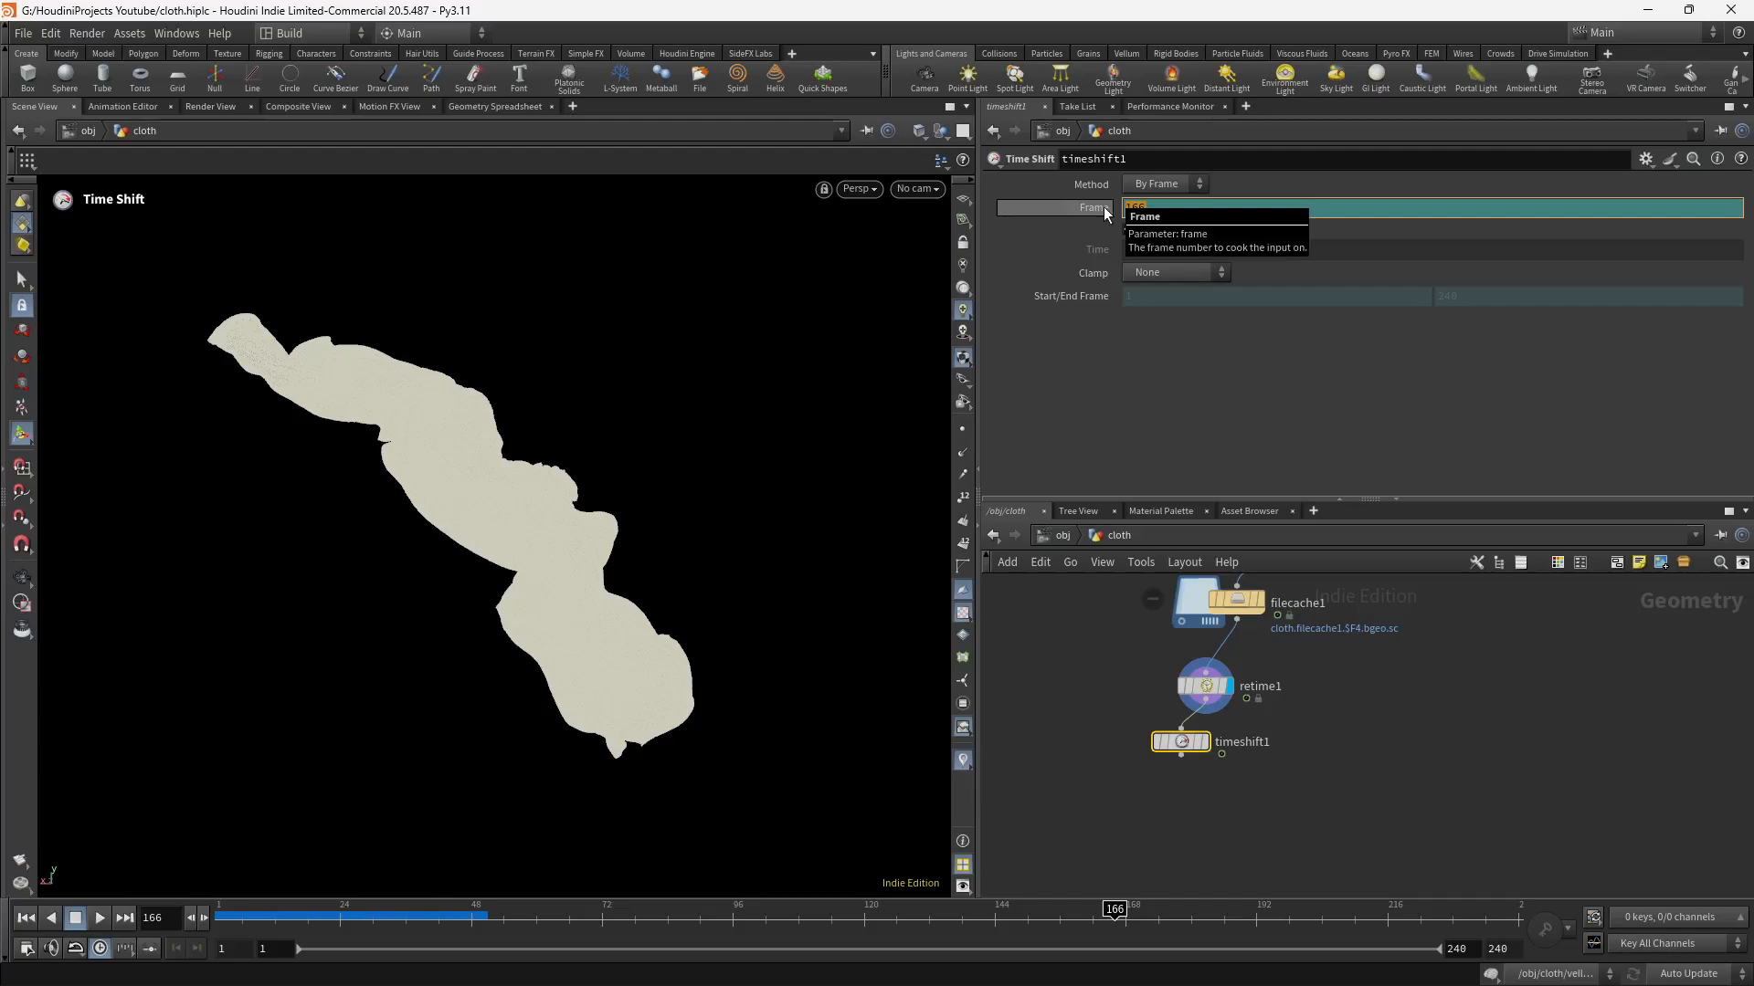
text($F-)
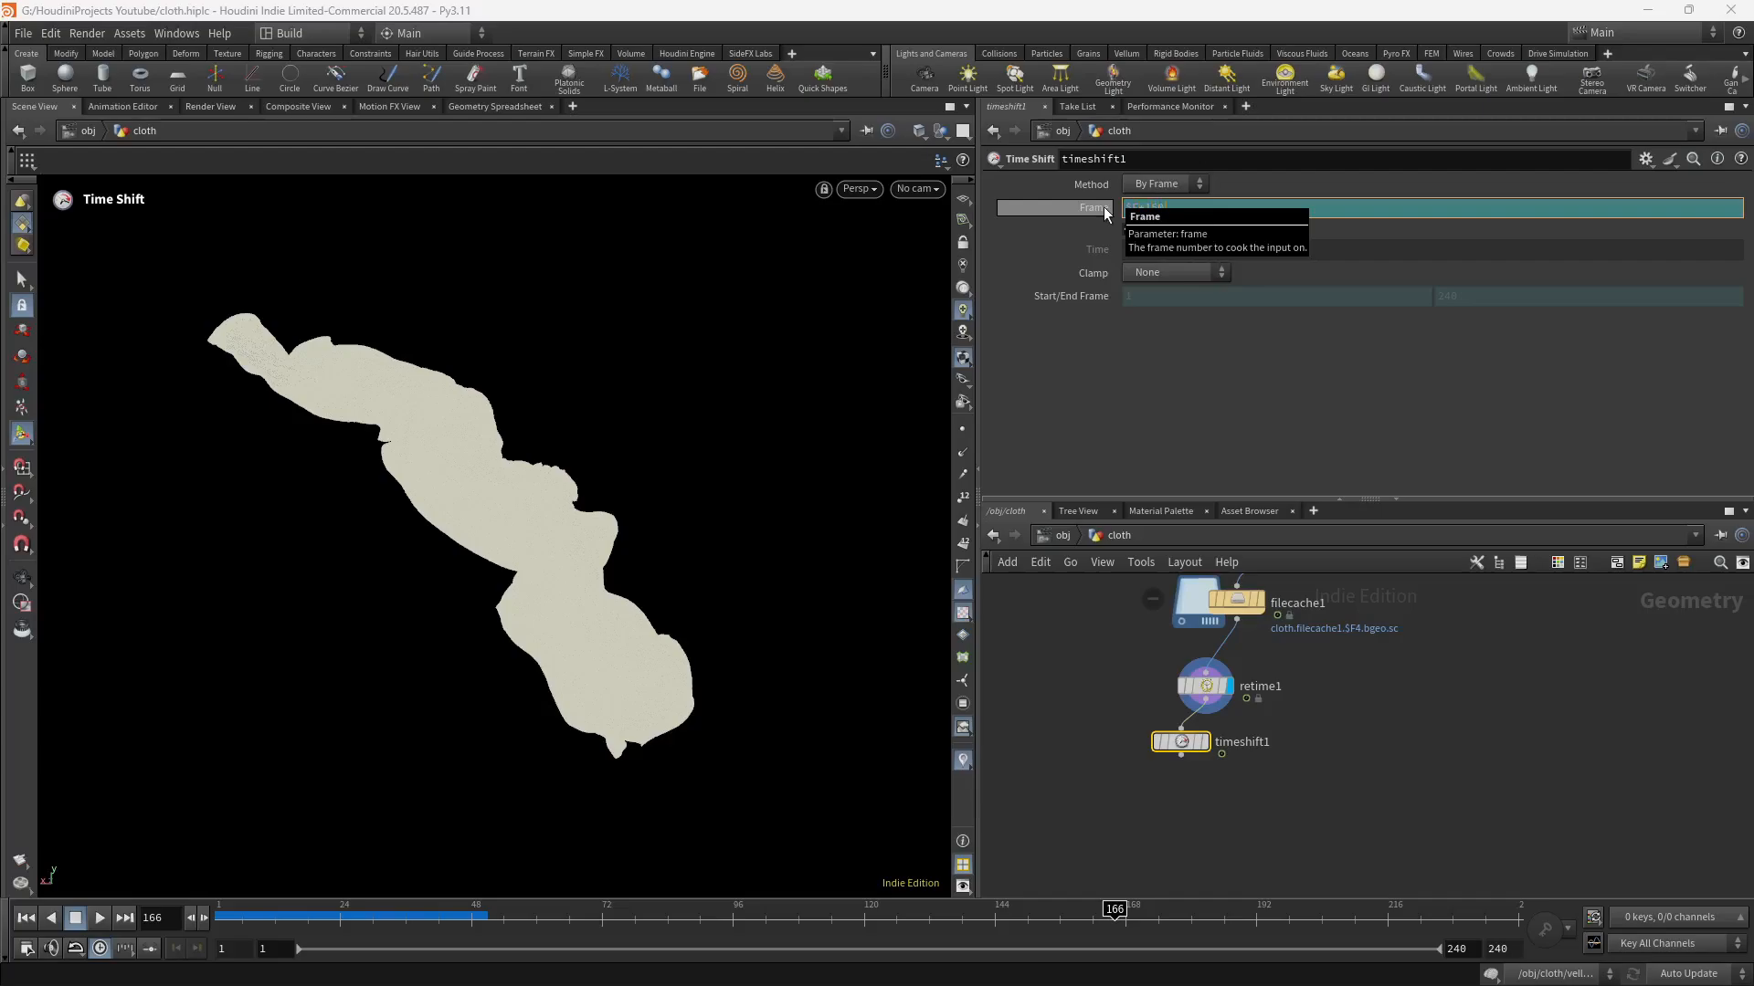
key(Return)
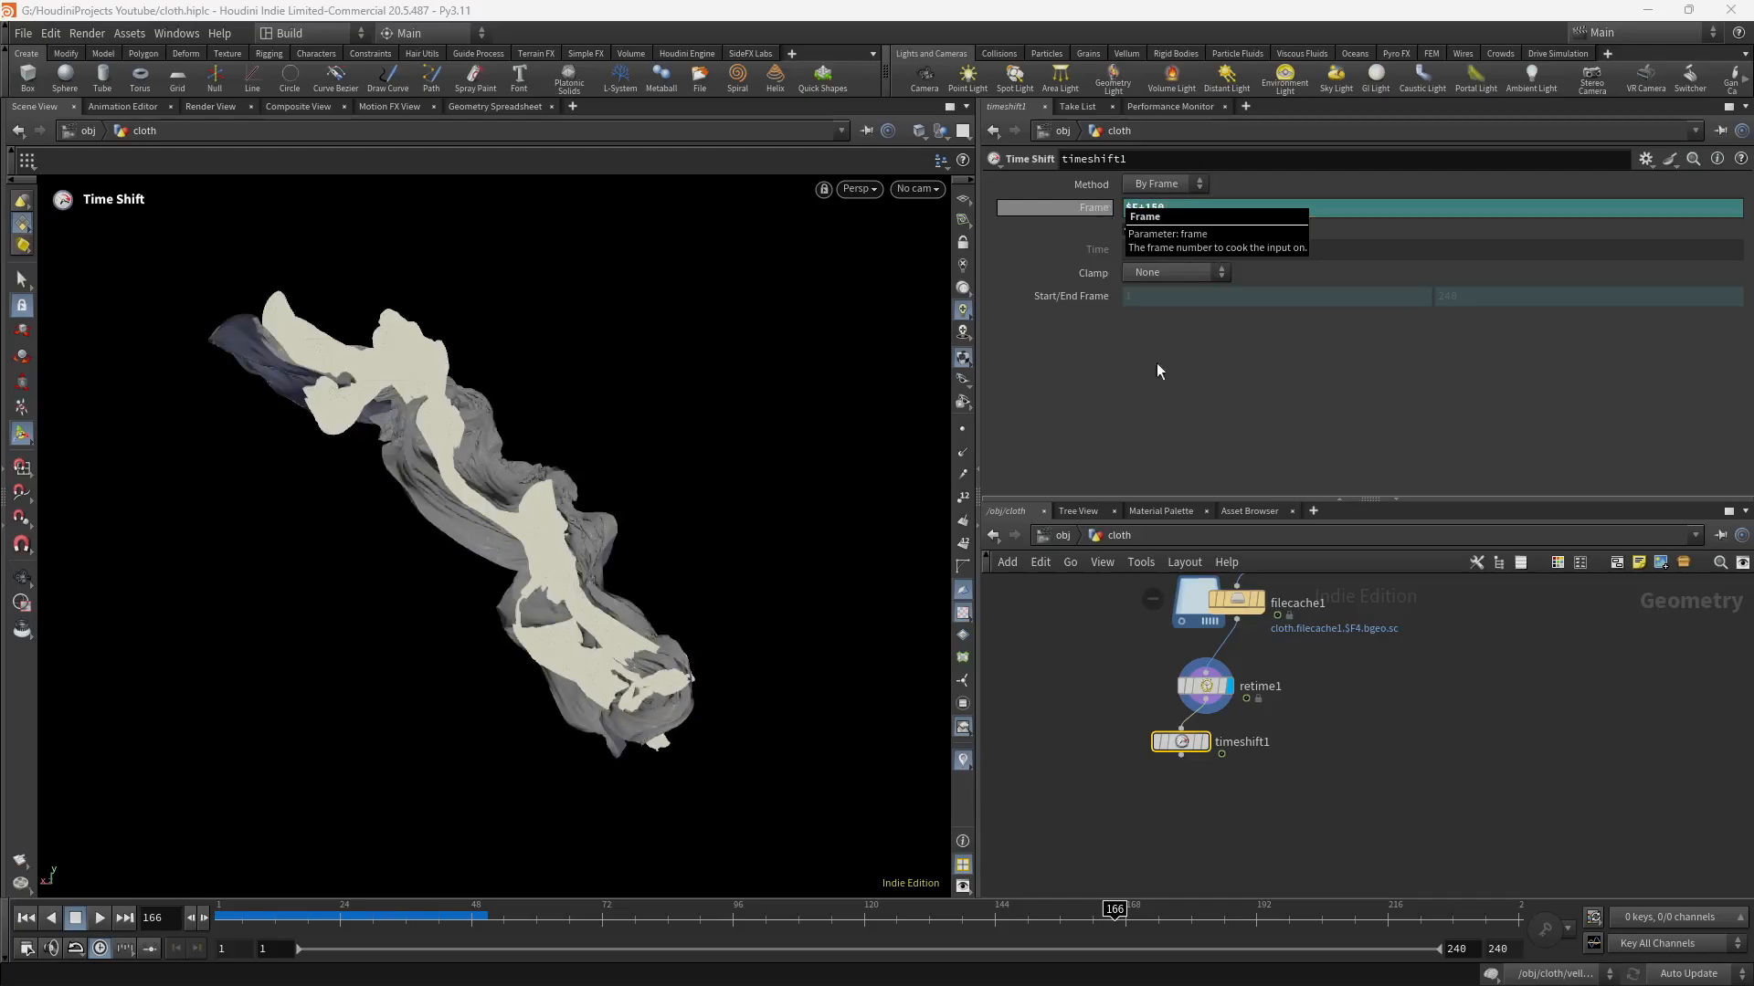
Display the timeshift1 output and play back the offset cloth from the first frame.
click(1202, 742)
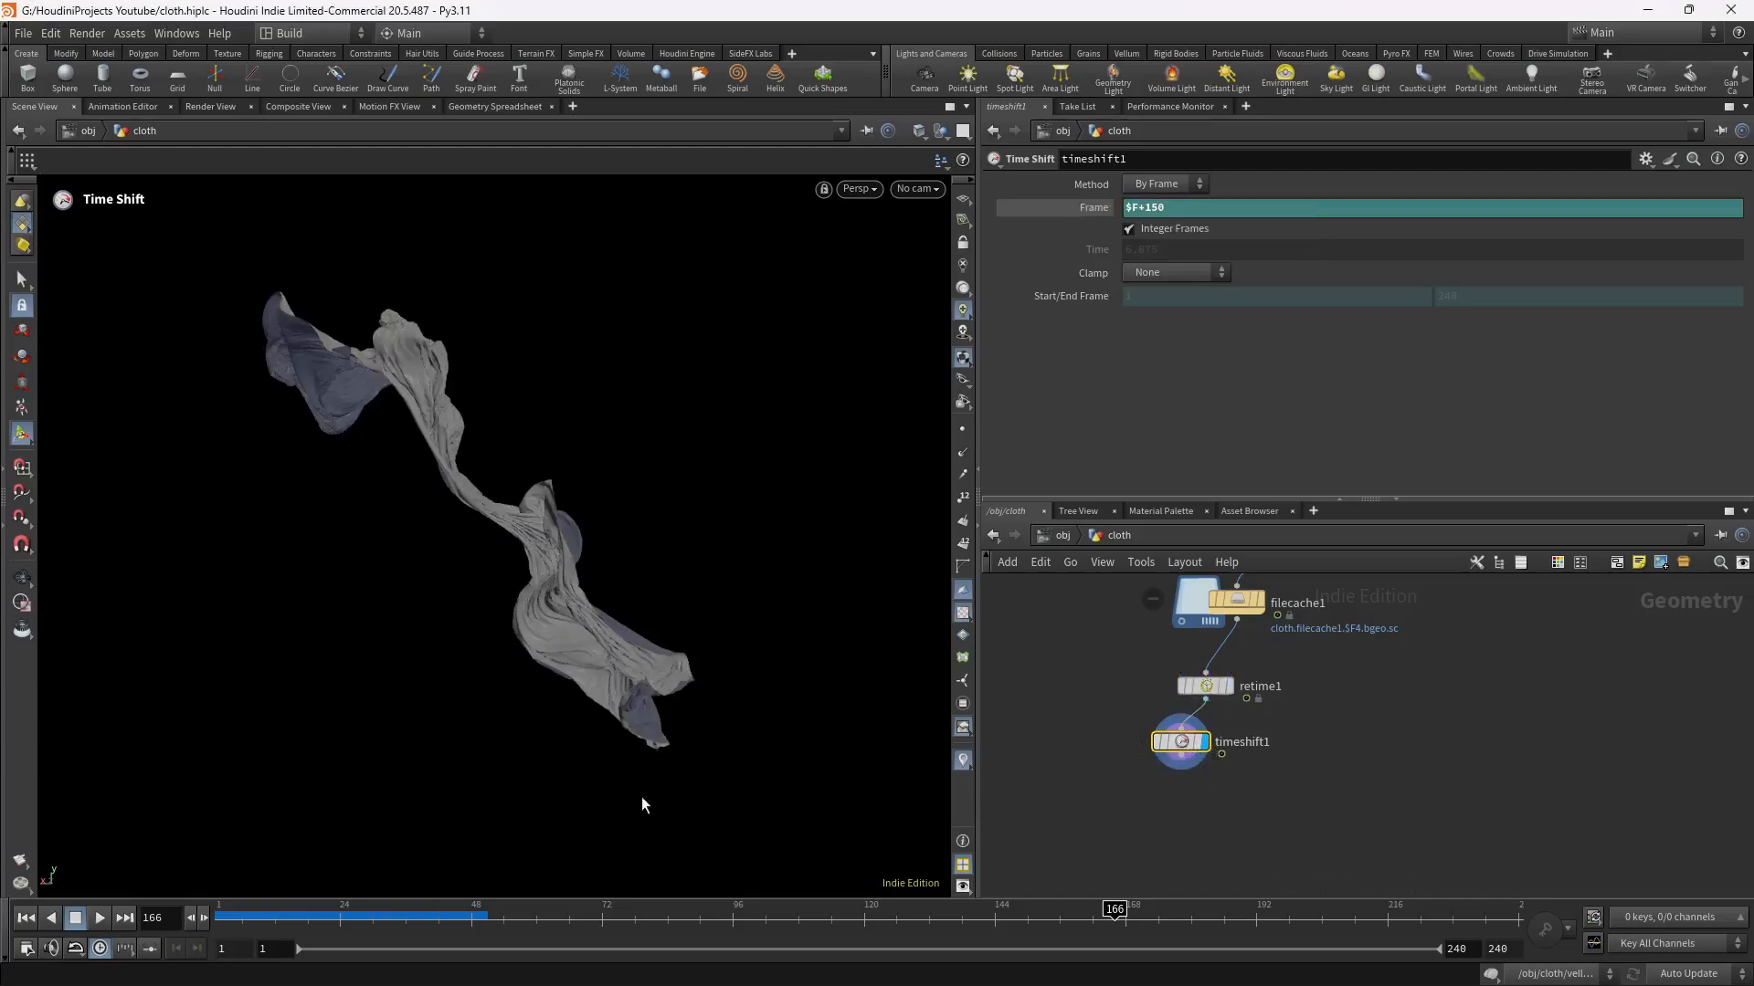
click(25, 918)
click(94, 917)
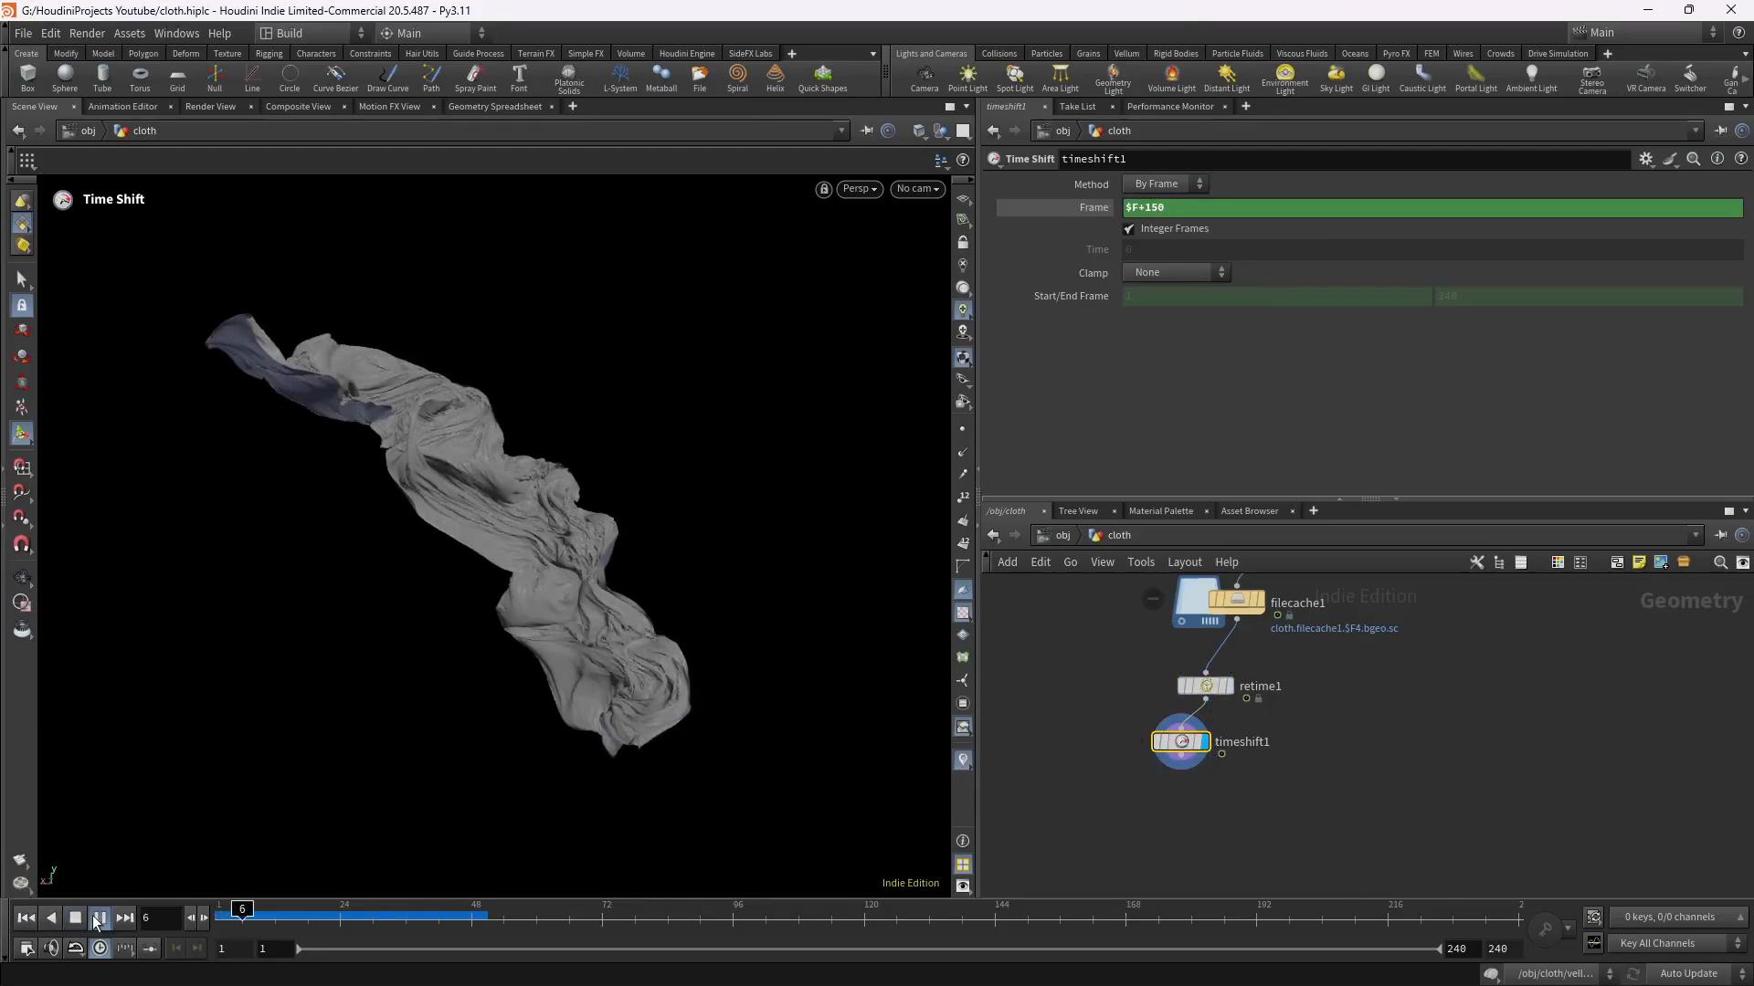
click(26, 918)
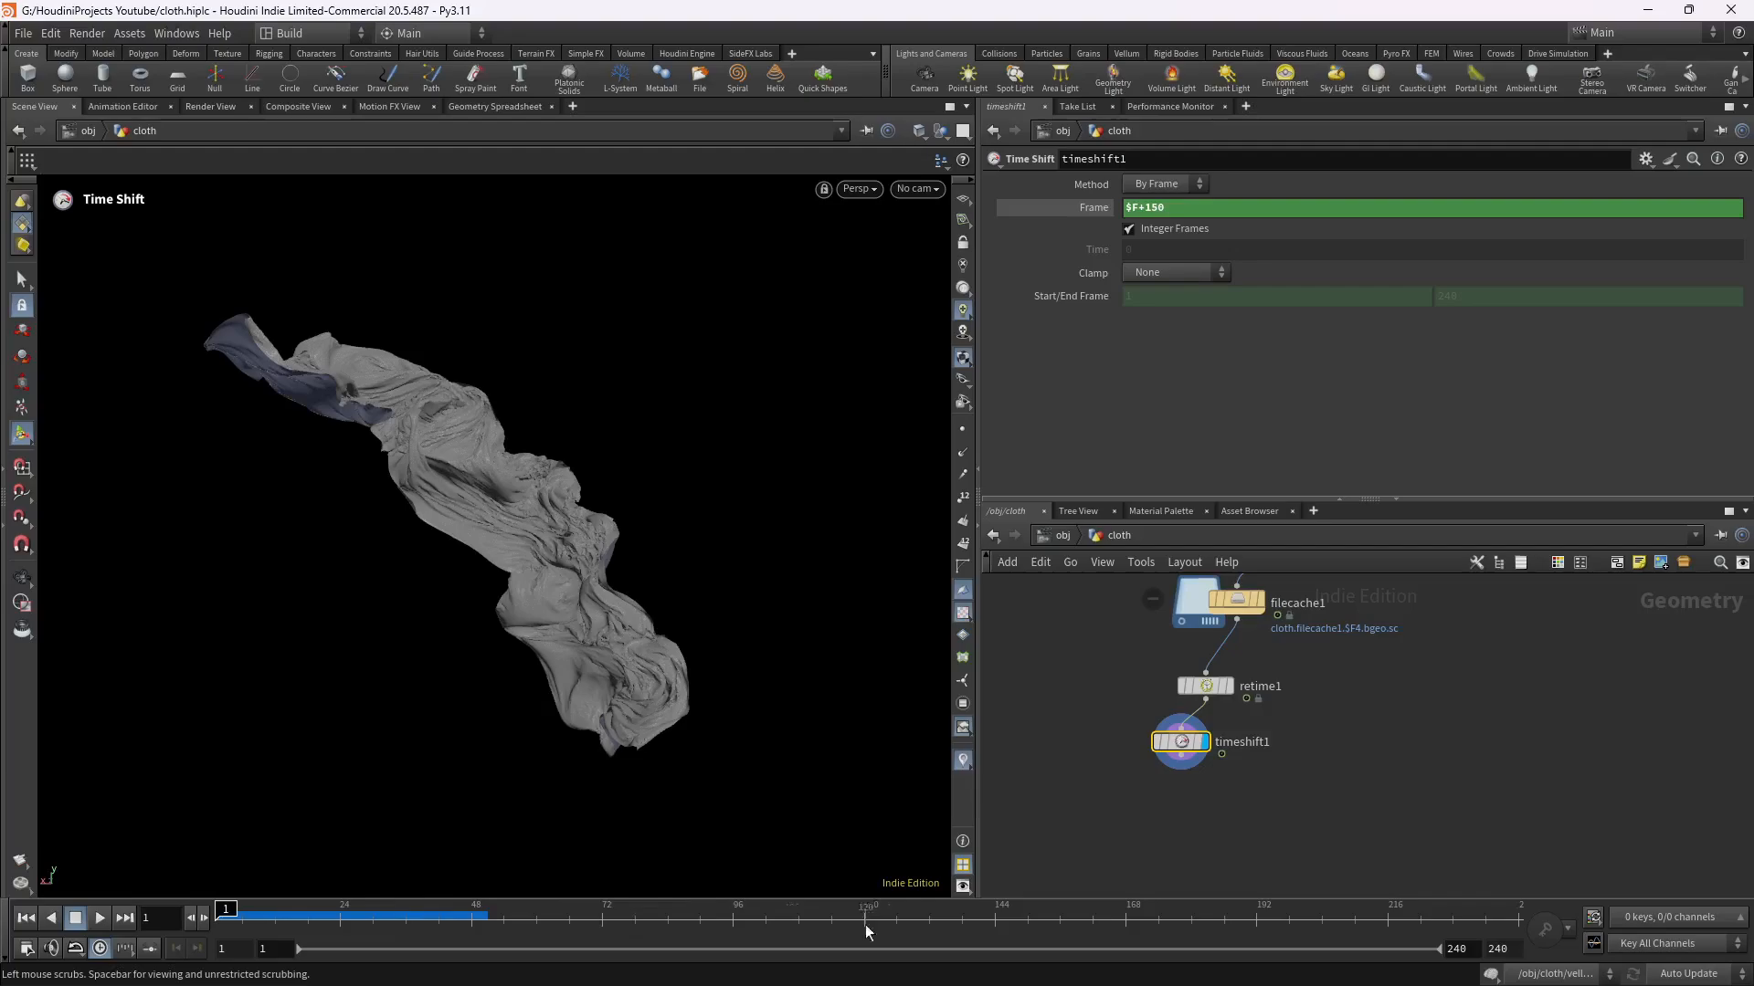
click(99, 918)
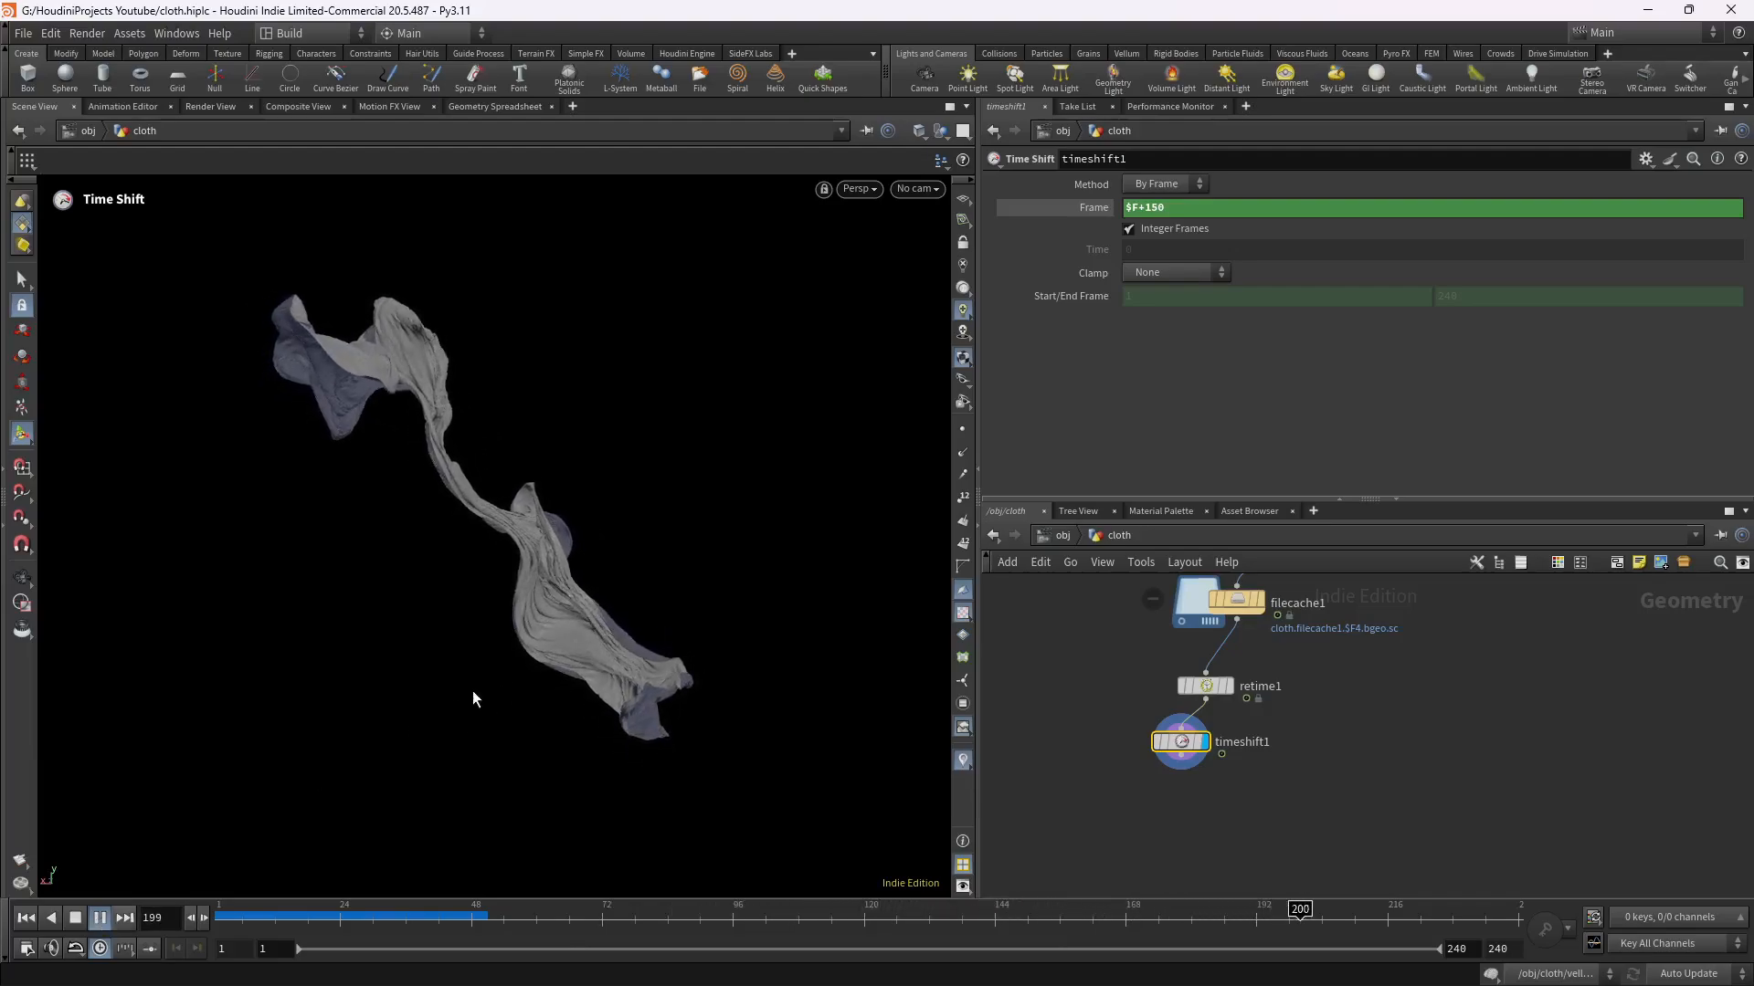
click(76, 918)
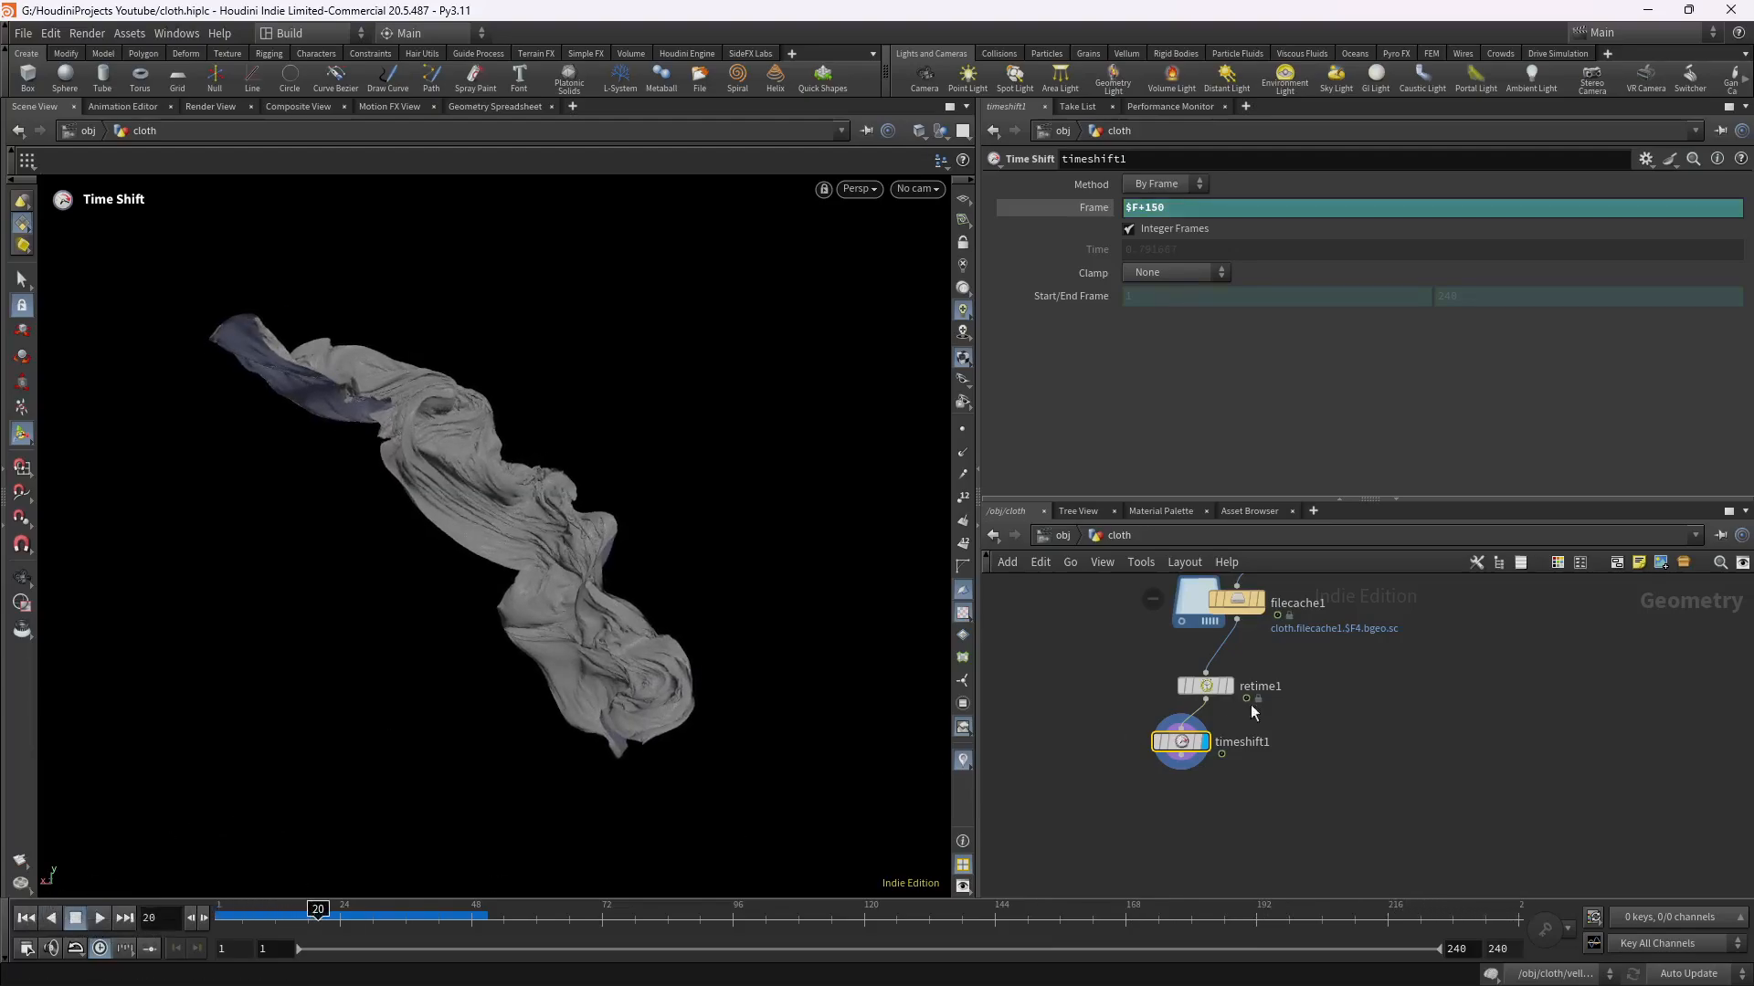
Set the speed of retime1 to .05.
click(1206, 686)
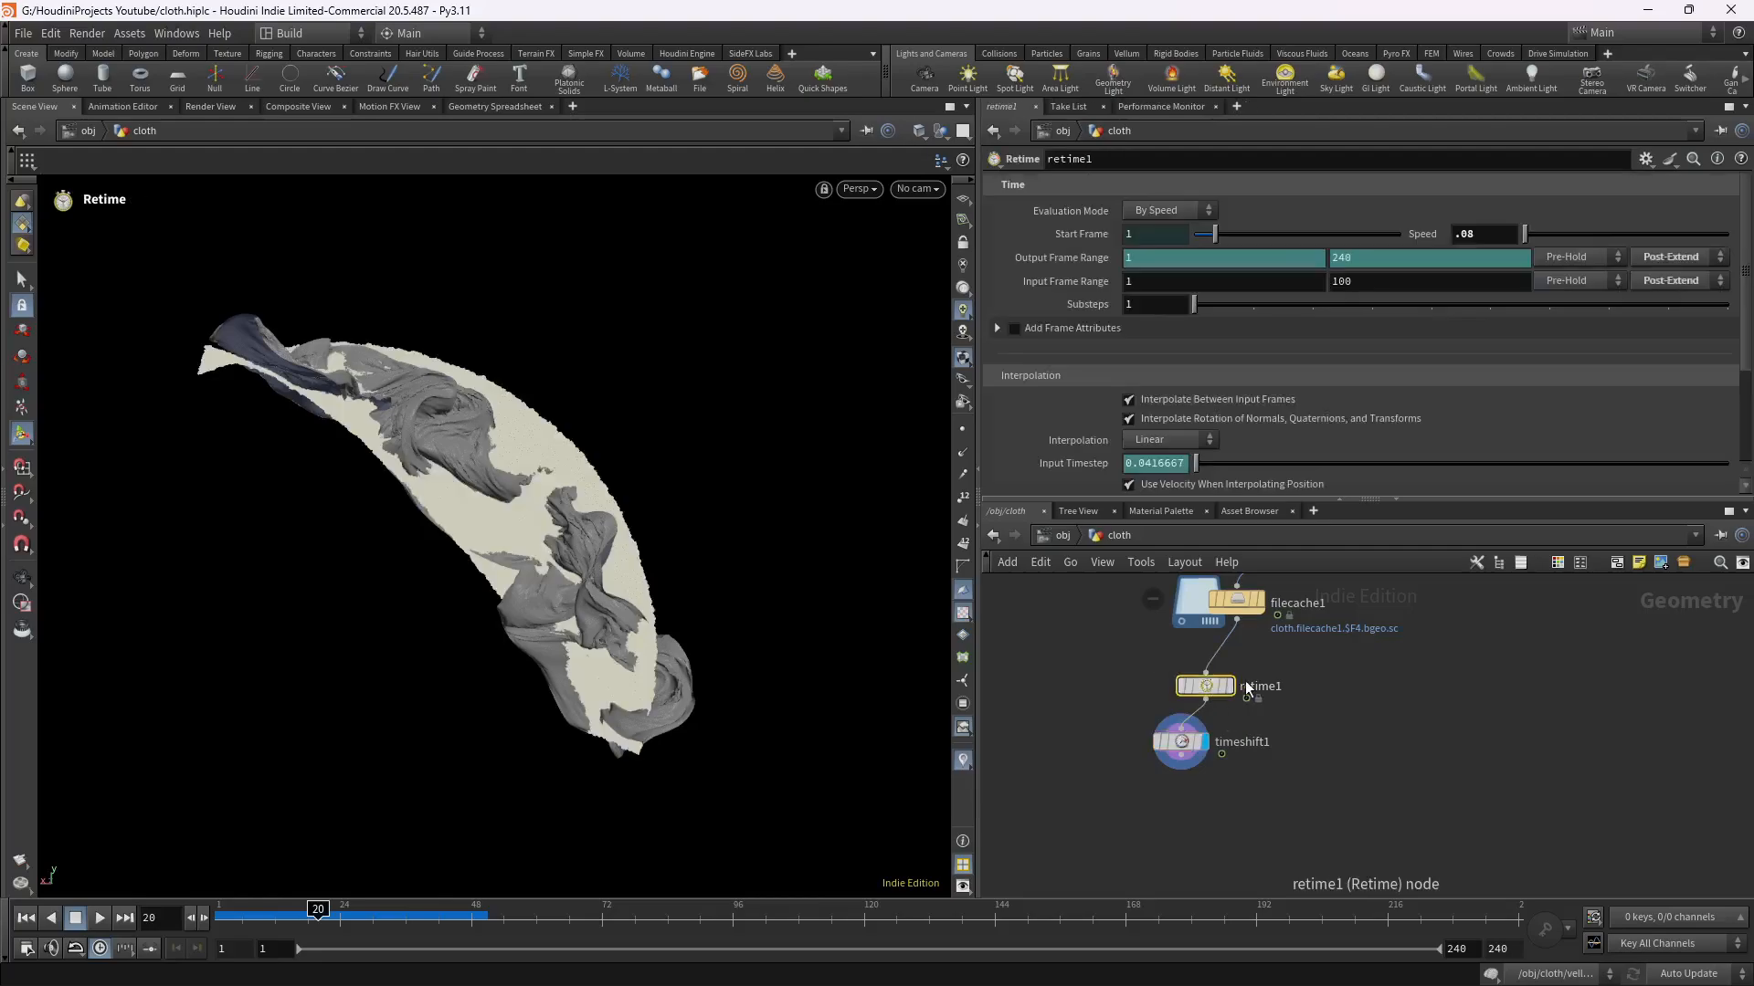
click(1491, 238)
key(BackSpace)
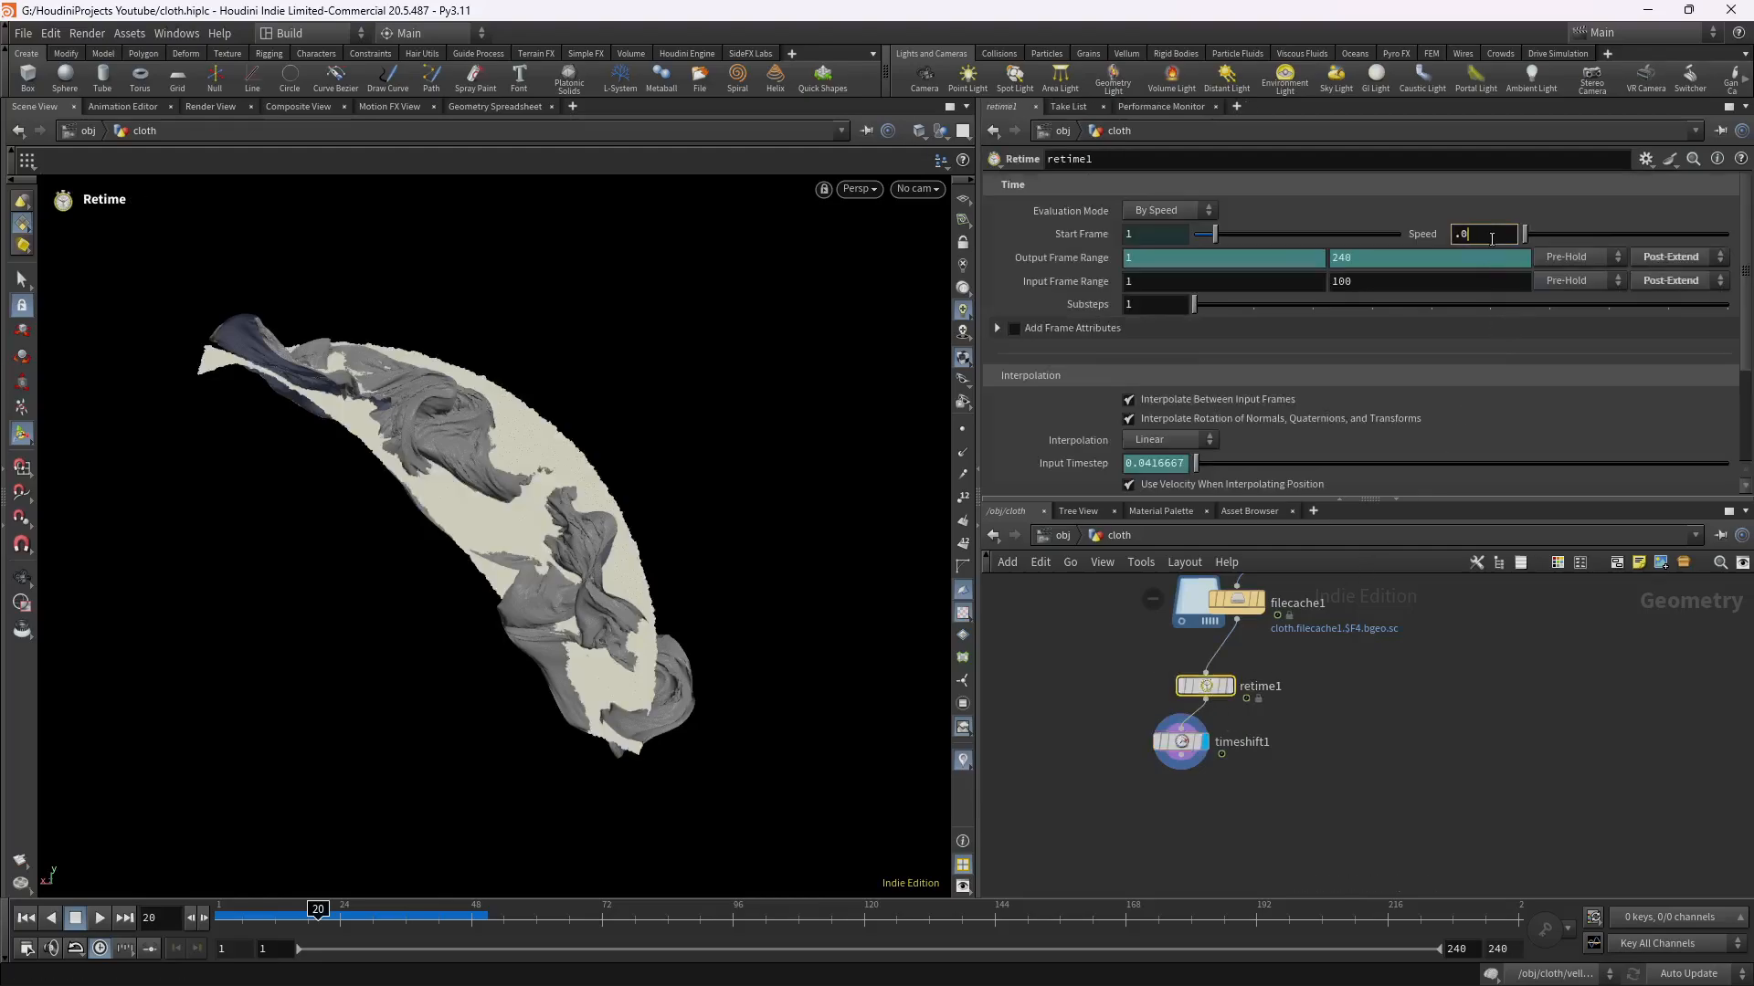
text(5)
key(Return)
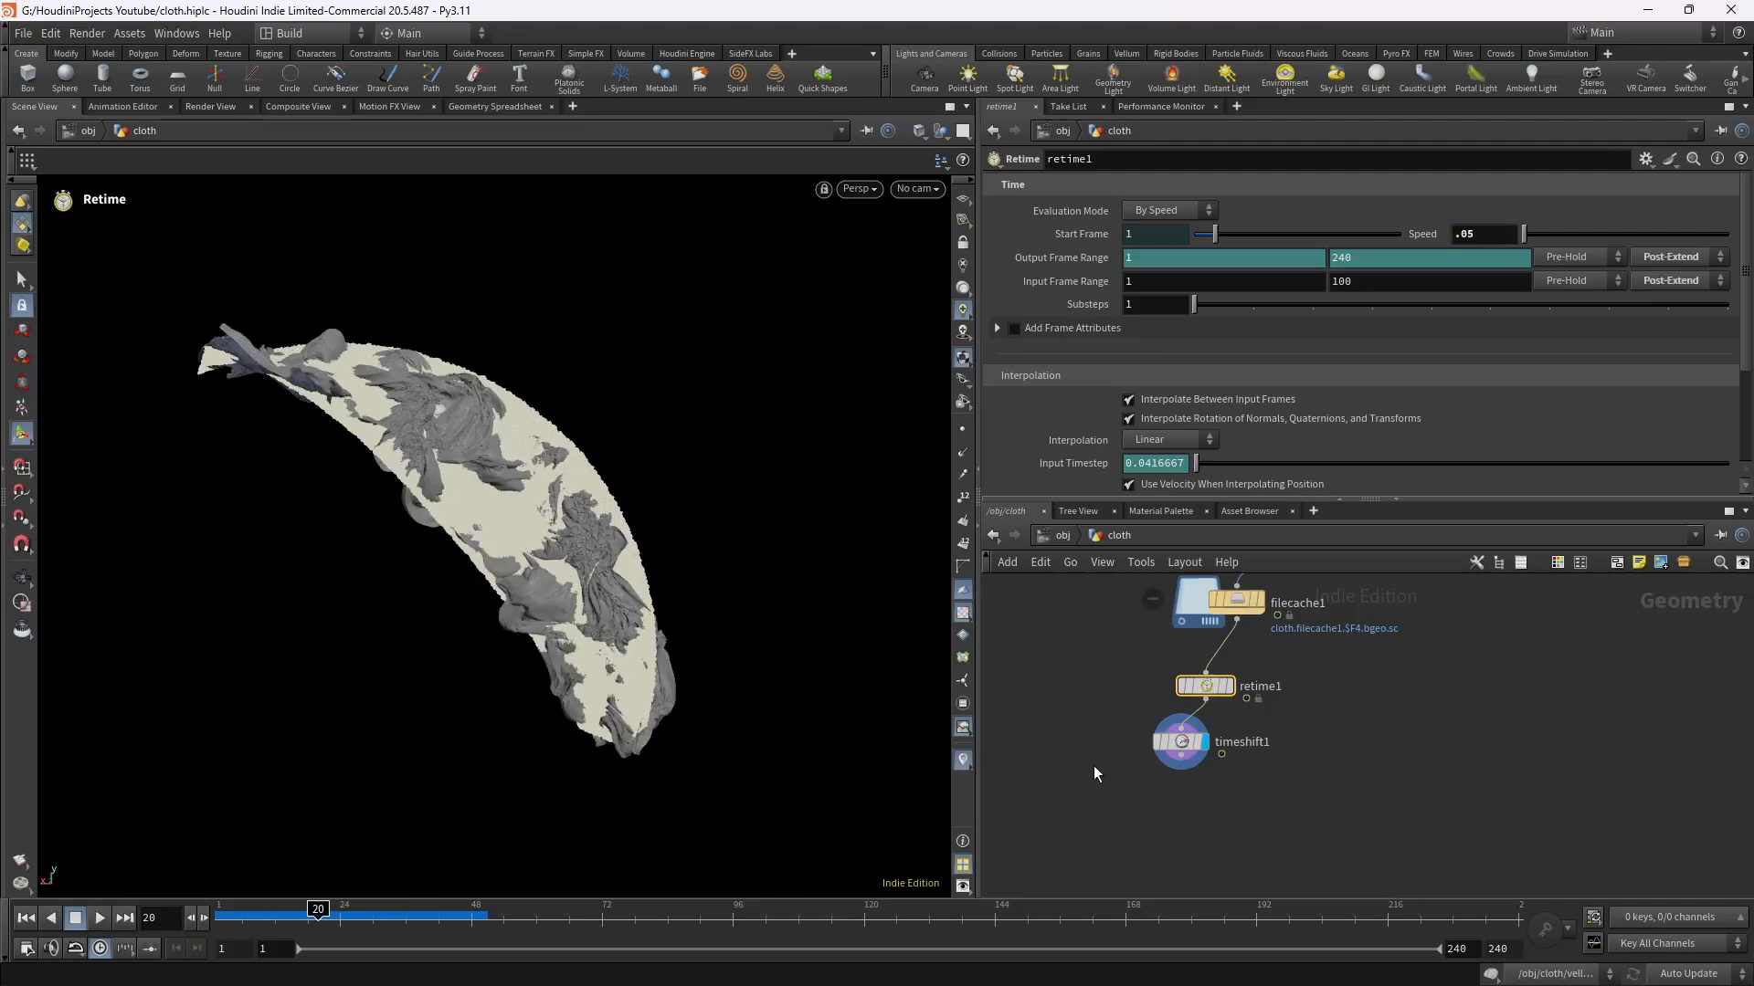
Select timeshift1 and scrub through the timeline to frames 172, 196 and 59 to review the slower cloth motion.
click(1184, 744)
mouse_move(347, 917)
mouse_down()
mouse_move(1522, 933)
mouse_move(612, 935)
mouse_move(1147, 936)
mouse_up()
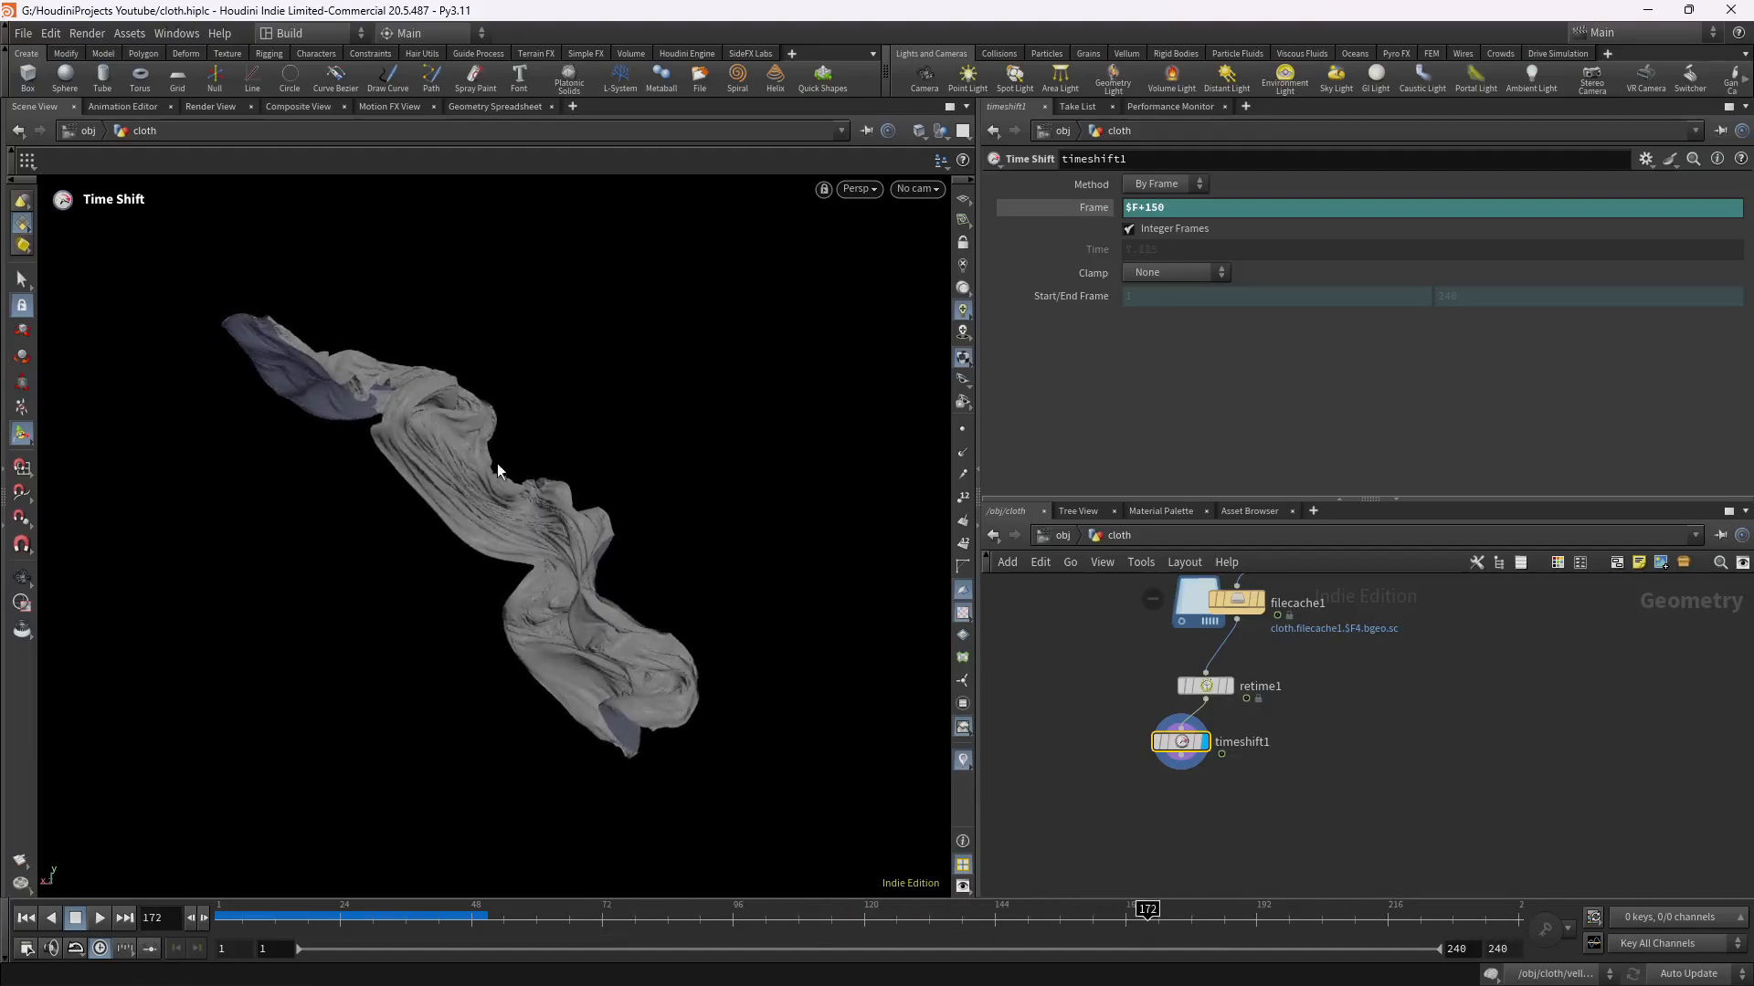
key(Escape)
mouse_move(425, 357)
mouse_down()
mouse_move(344, 474)
mouse_move(196, 454)
mouse_move(341, 360)
mouse_move(466, 332)
mouse_move(411, 345)
mouse_up()
key(Return)
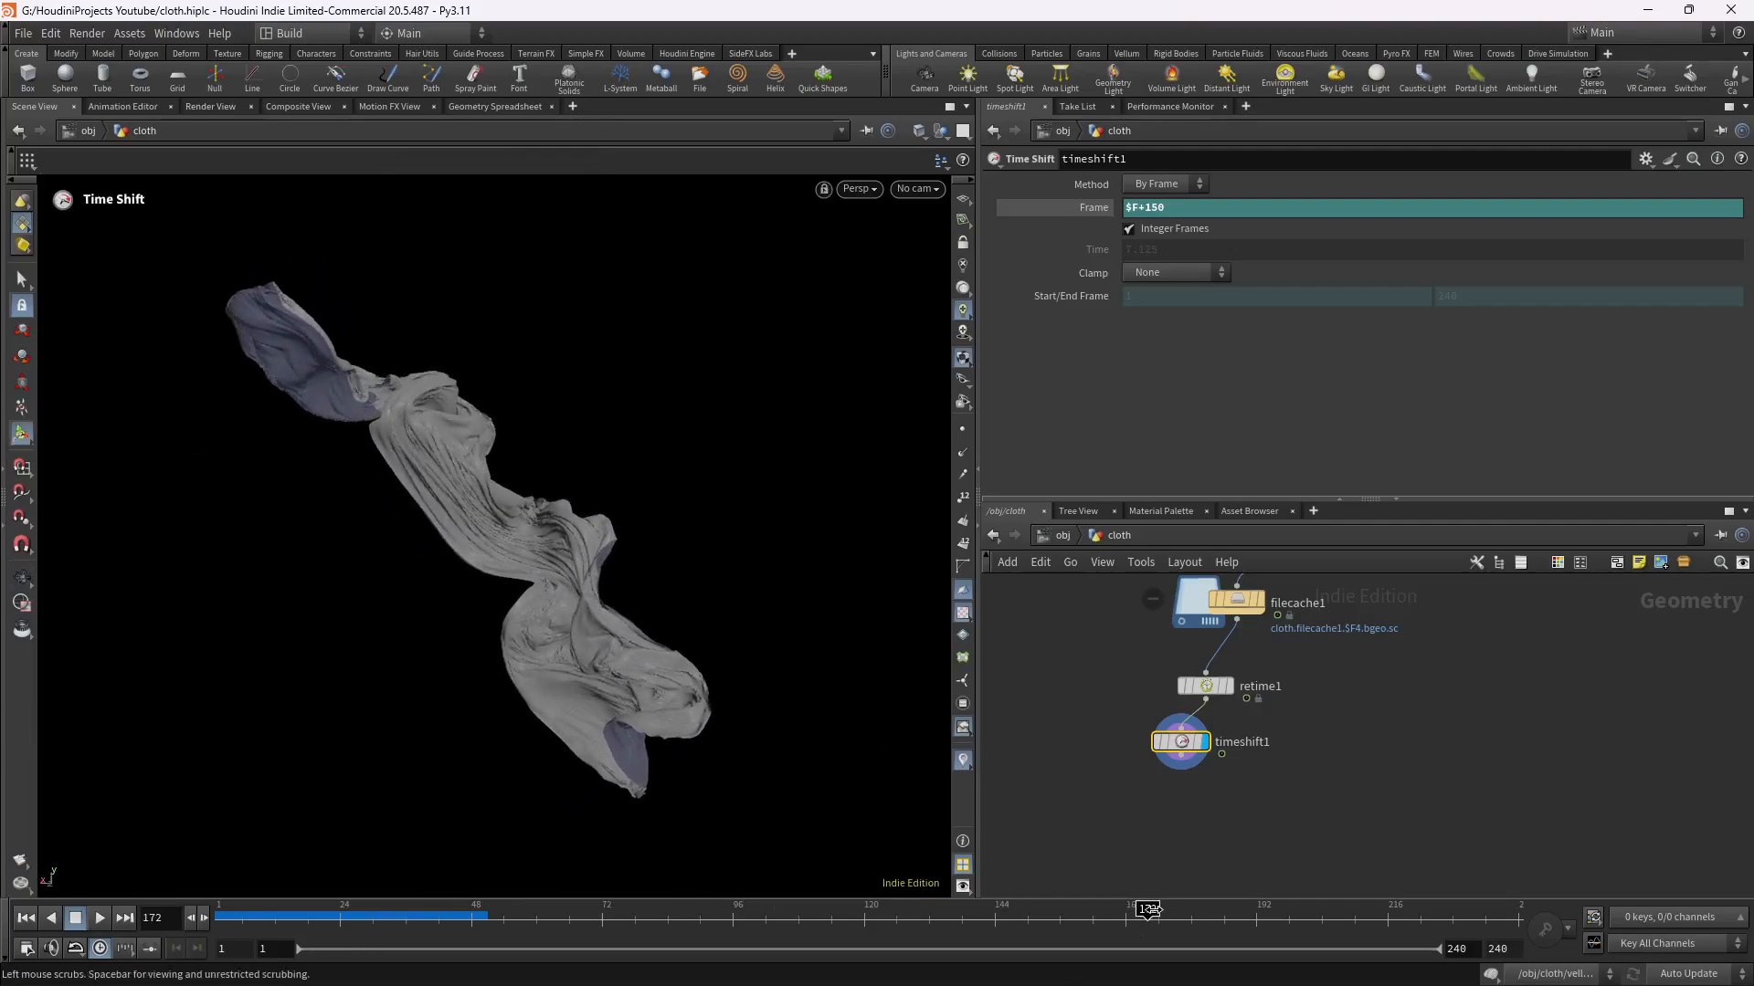
drag(1149, 917, 1278, 917)
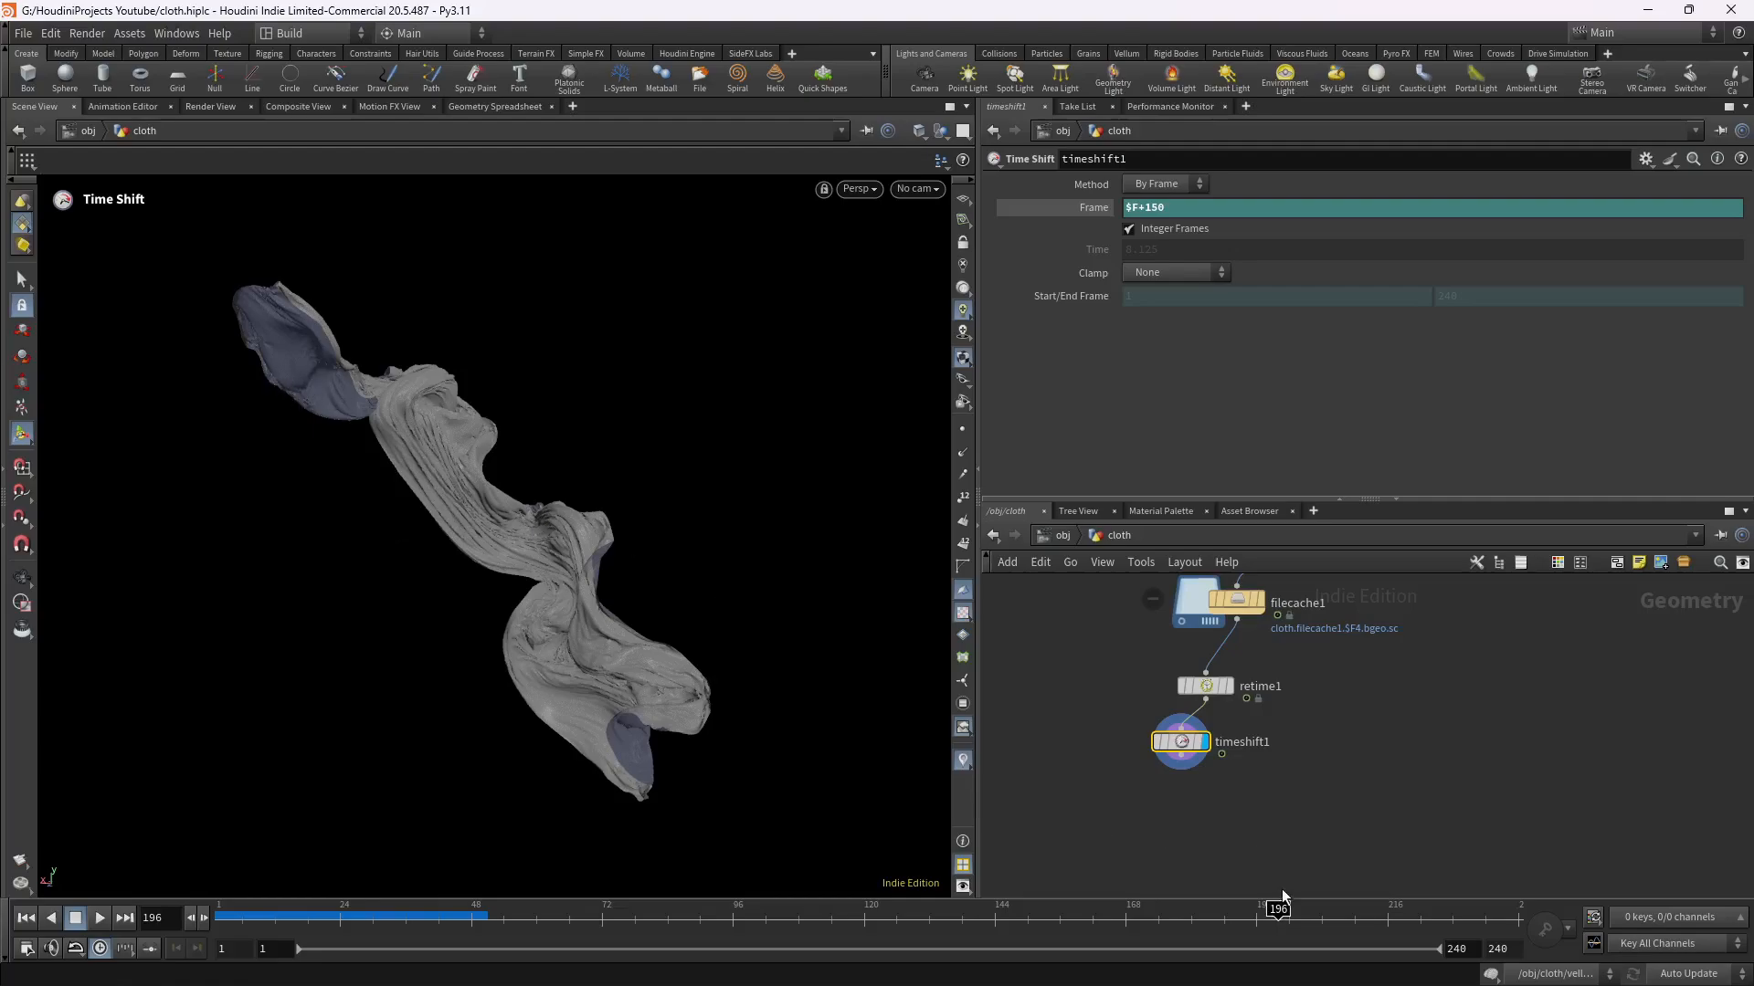
drag(1279, 907, 531, 915)
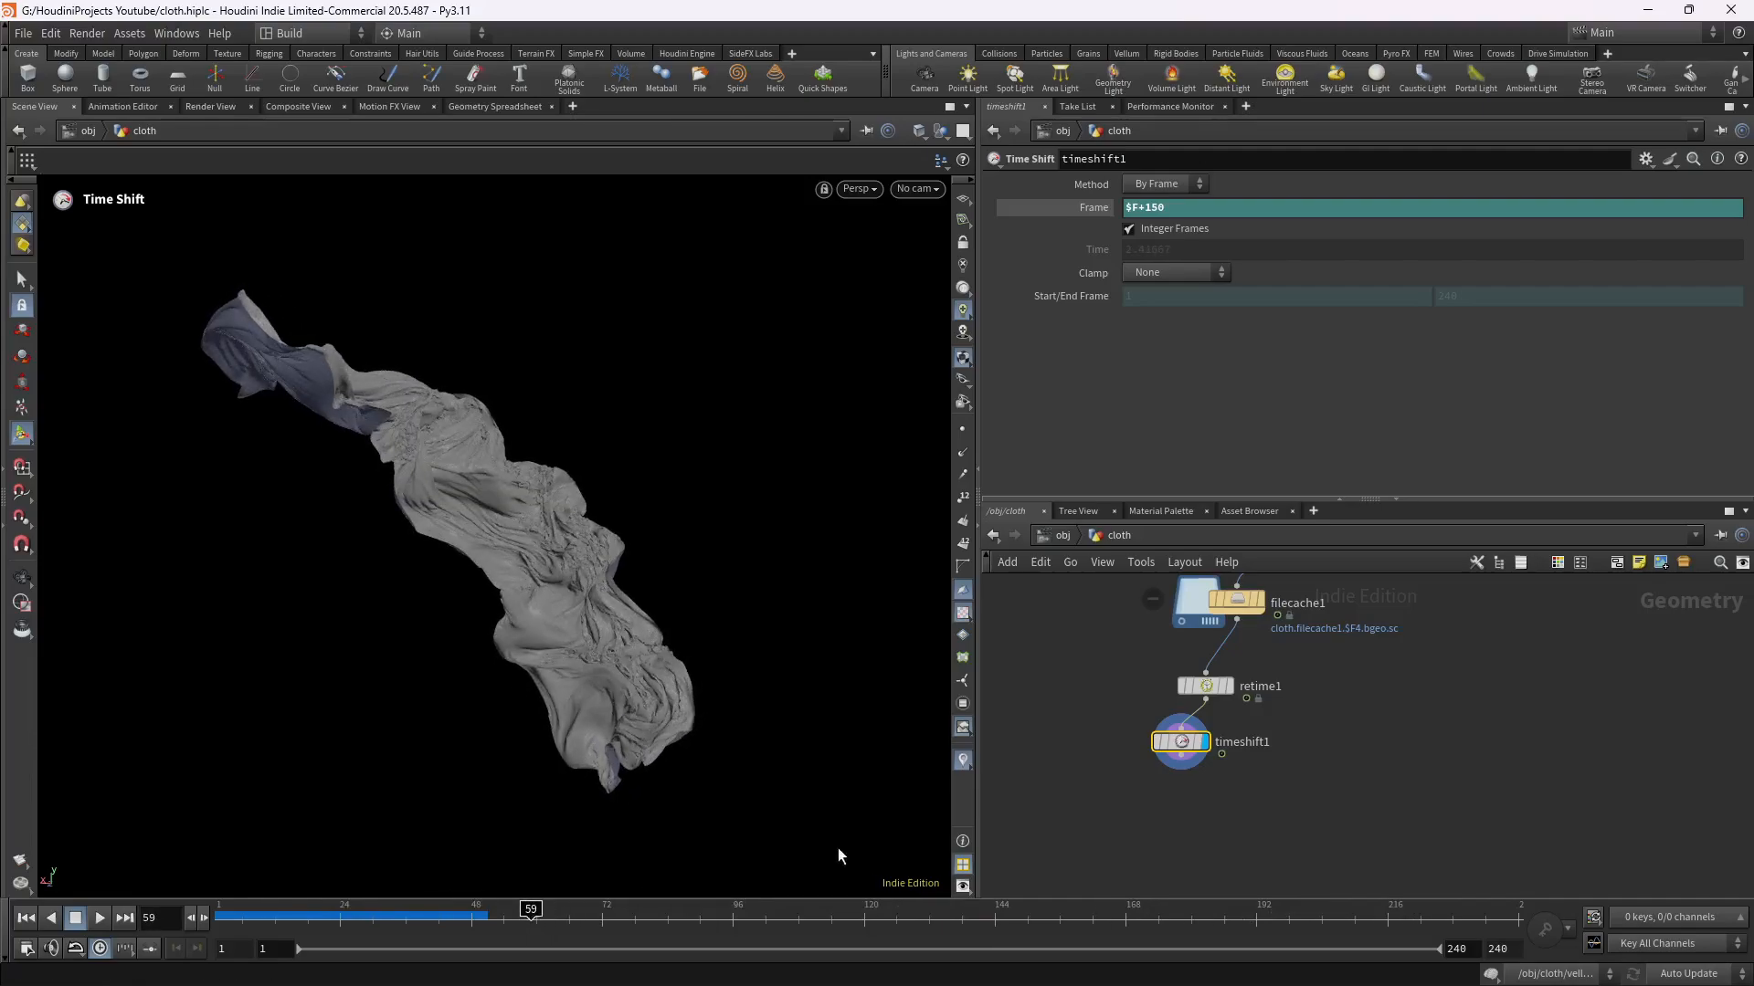